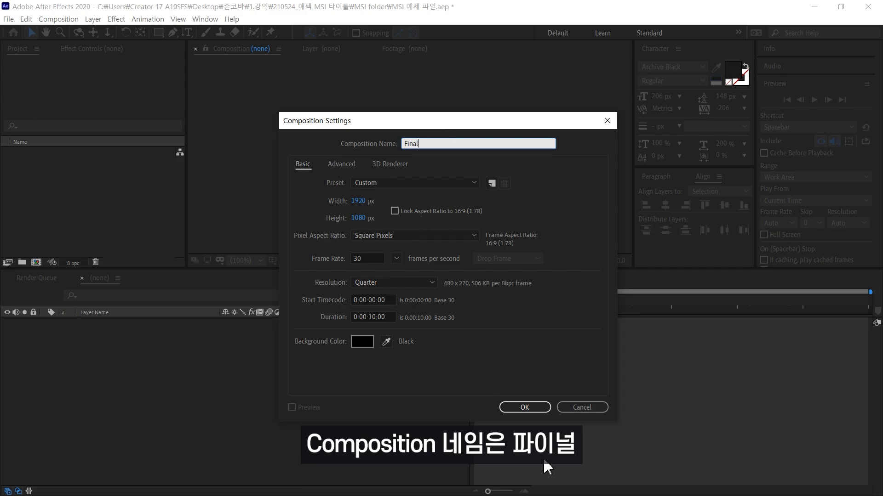
Step: Create the 1920 x 1080, 30 fps composition named Final and add a vertical text layer reading LEAGUE
left_click(524, 408)
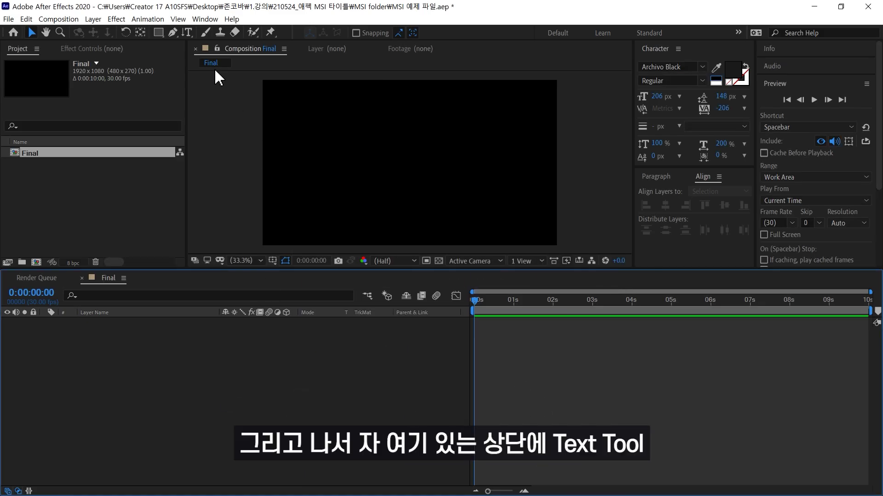
mouse_move(187, 33)
left_mouse_down()
mouse_move(227, 46)
mouse_move(262, 43)
mouse_move(253, 45)
left_mouse_up()
left_click(395, 87)
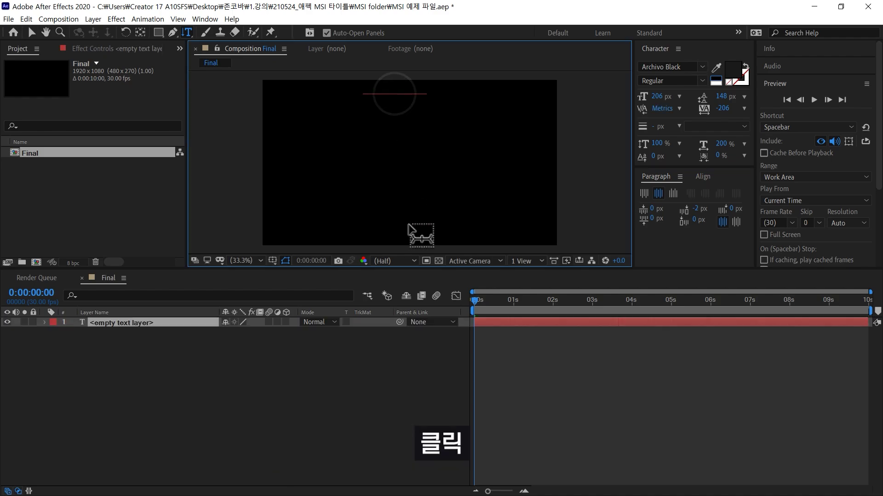
type("LEague")
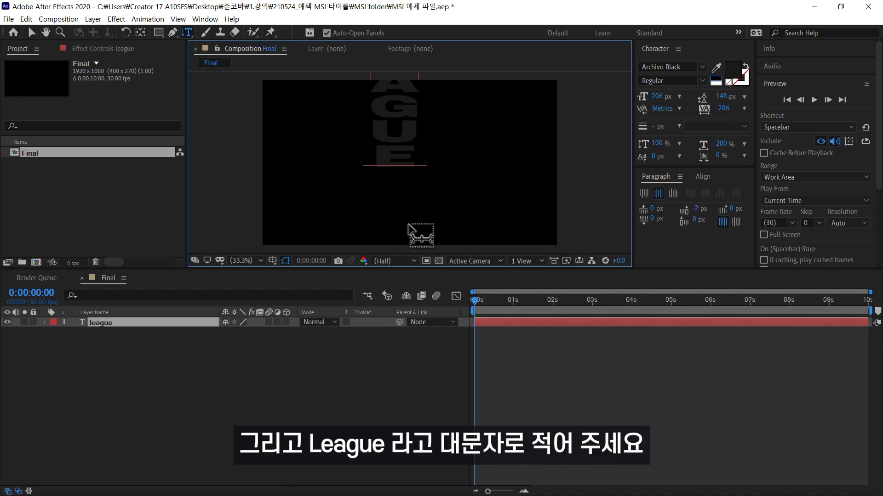
key("ctrl+Return")
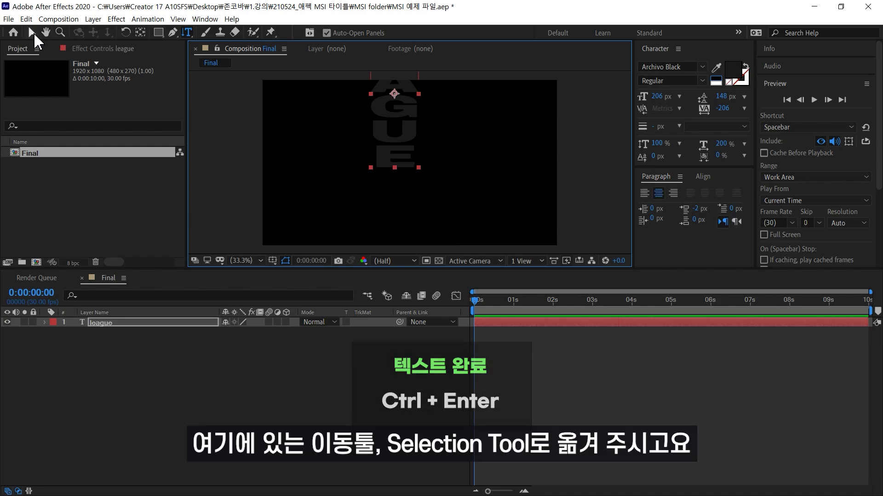
Step: Move the LEAGUE text down into the frame and center it horizontally and vertically in the composition
left_click(32, 34)
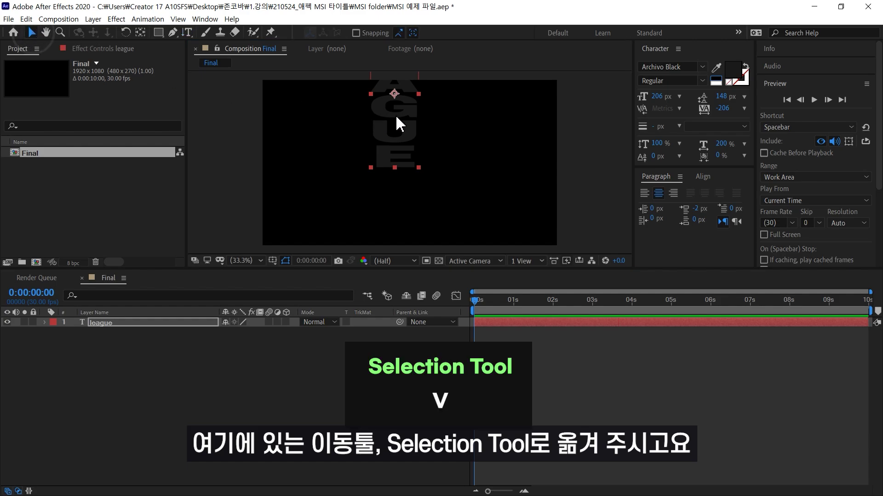
left_click_drag(392, 129, 403, 194)
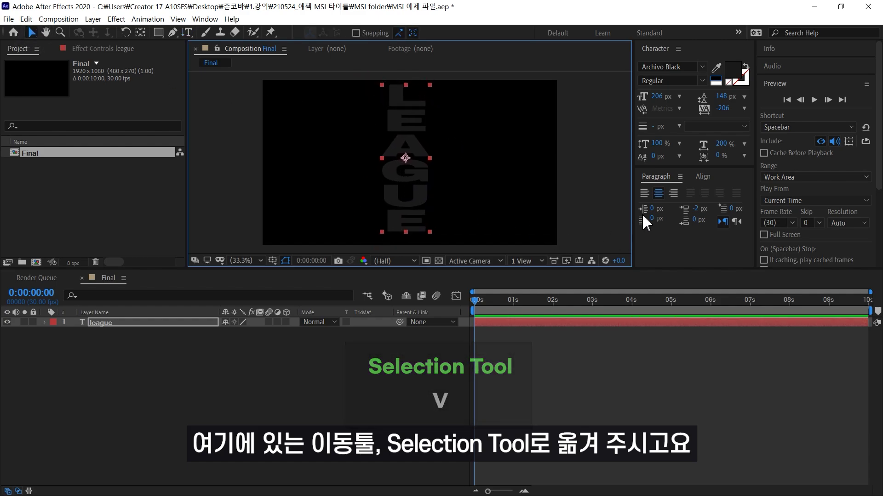
left_click(702, 177)
left_click(666, 205)
left_click(724, 205)
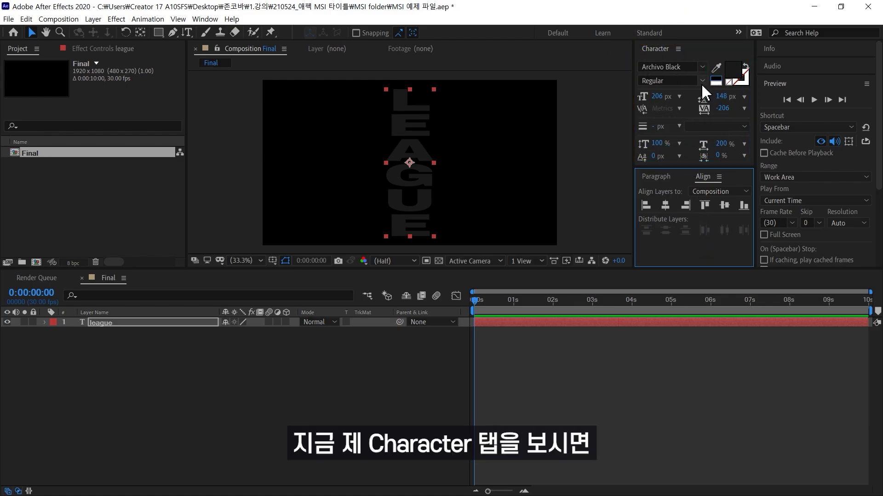
Step: Set the LEAGUE text to the Archivo Black font at a size of 200 px
left_click(702, 67)
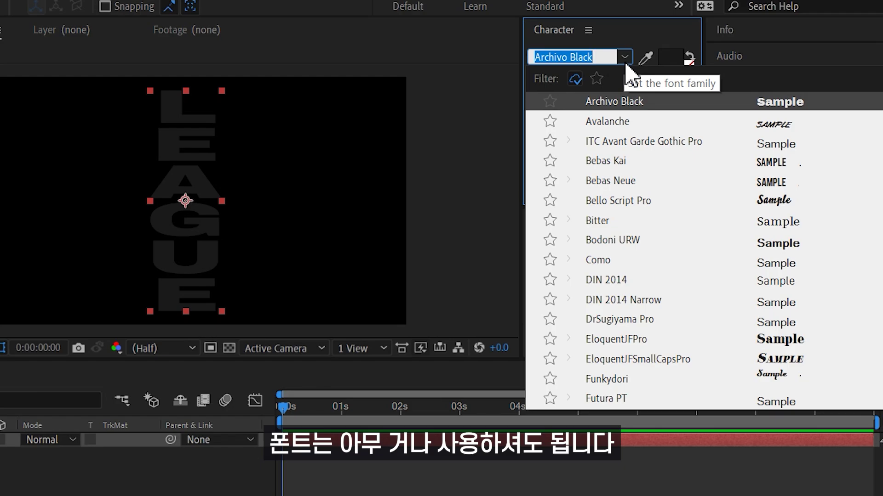
scroll(632, 117, "up", 1)
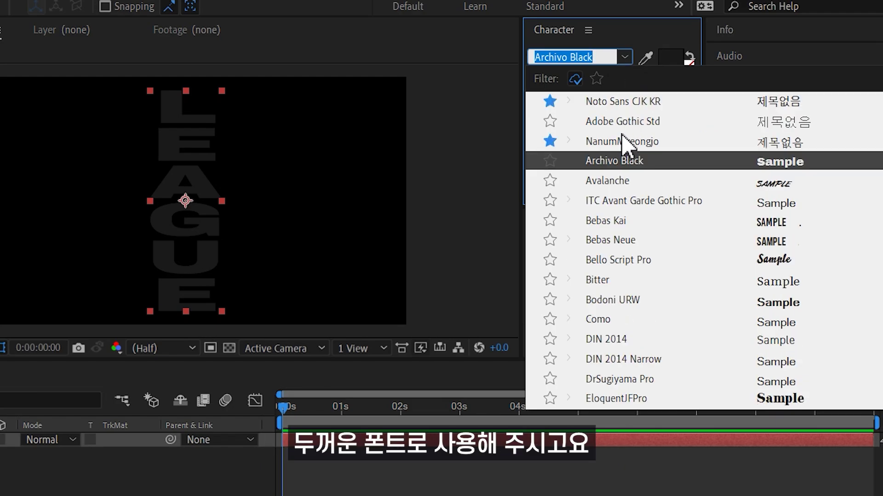
left_click(613, 161)
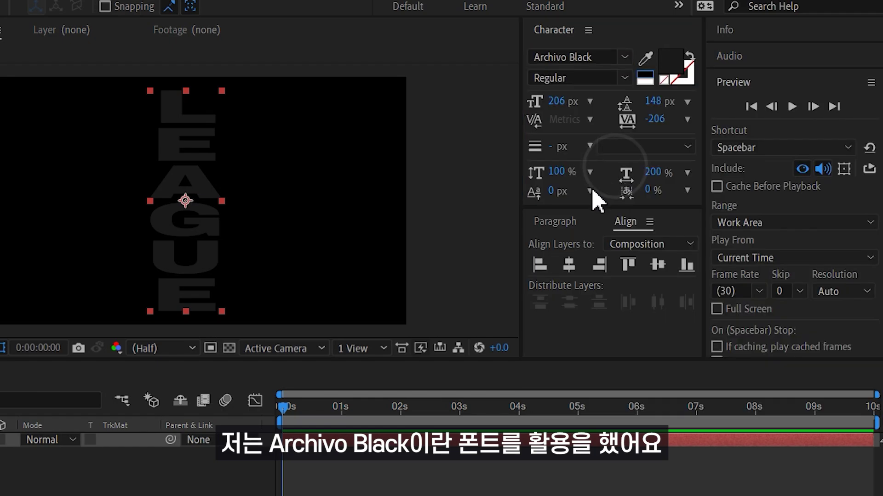
left_click(561, 101)
type("200")
key("Return")
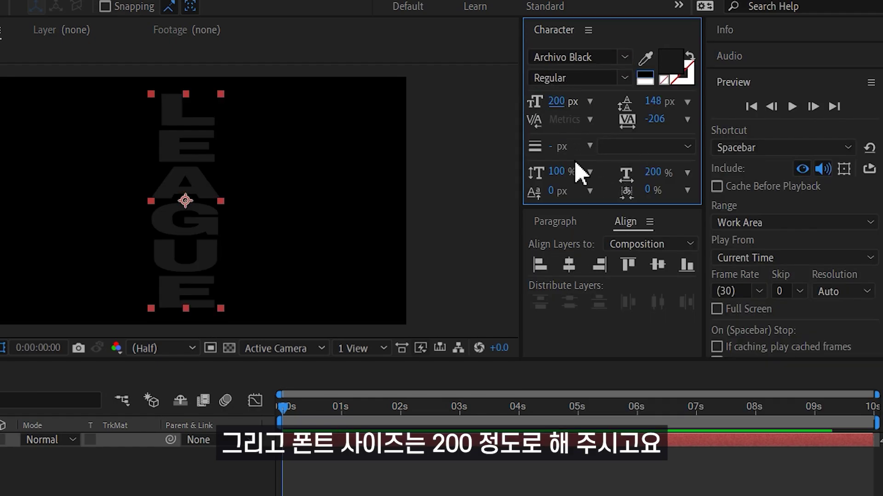
Step: Set the LEAGUE text's tracking to -200 and its horizontal scale to 200%
left_click(660, 121)
type("-200")
key("Return")
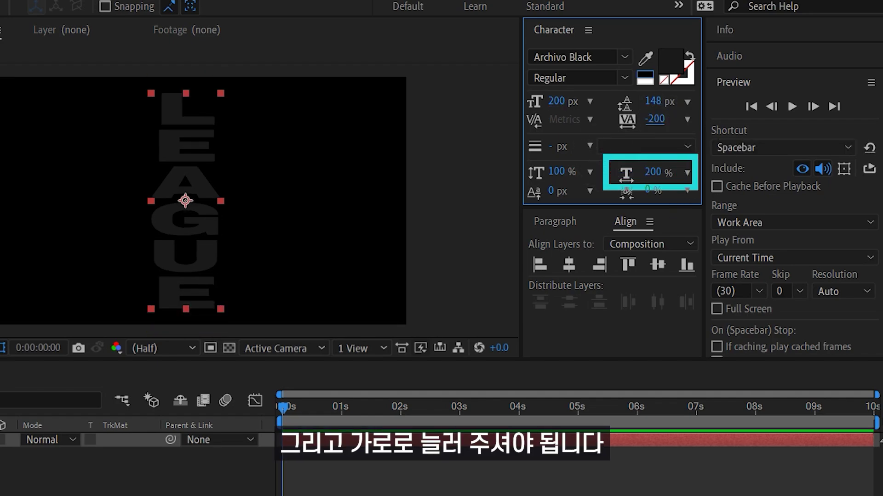
mouse_move(650, 181)
left_mouse_down()
mouse_move(650, 173)
mouse_move(660, 184)
left_mouse_up()
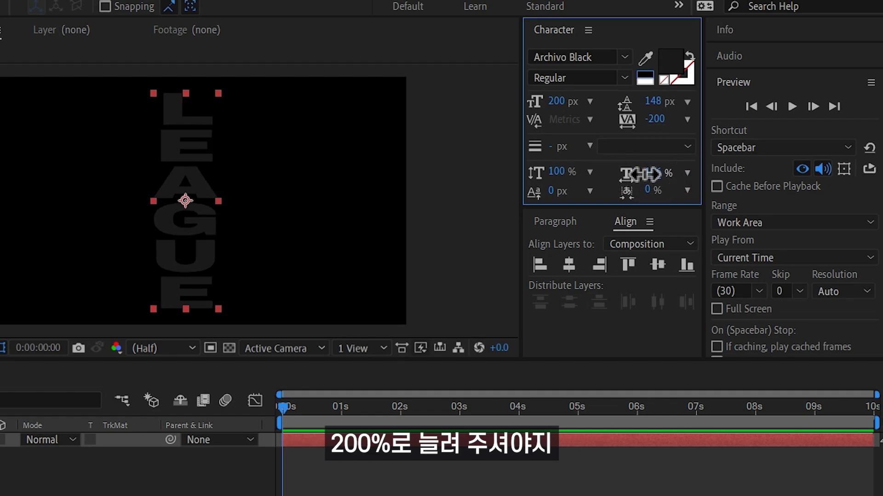
left_click(656, 172)
type("200")
key("Return")
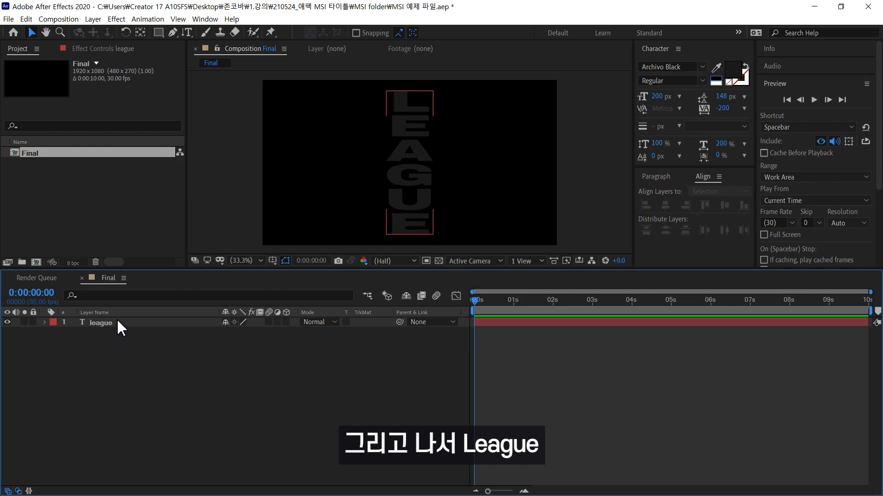
Step: Pre-compose the league text layer into a new composition named League, moving all attributes into it
left_click(117, 322)
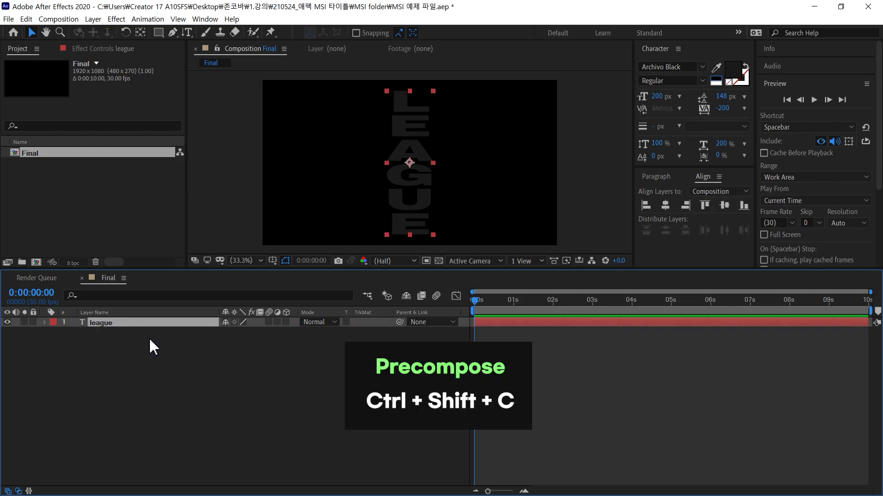
key("ctrl+shift+c")
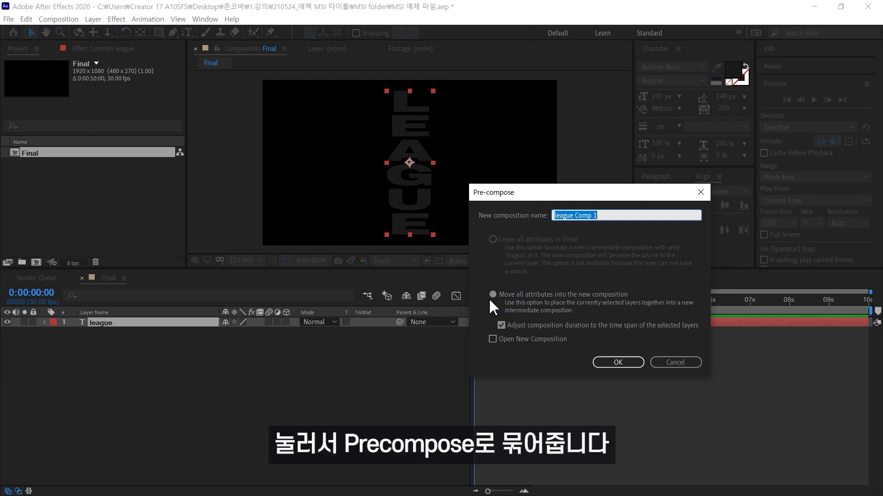
left_click_drag(534, 199, 368, 245)
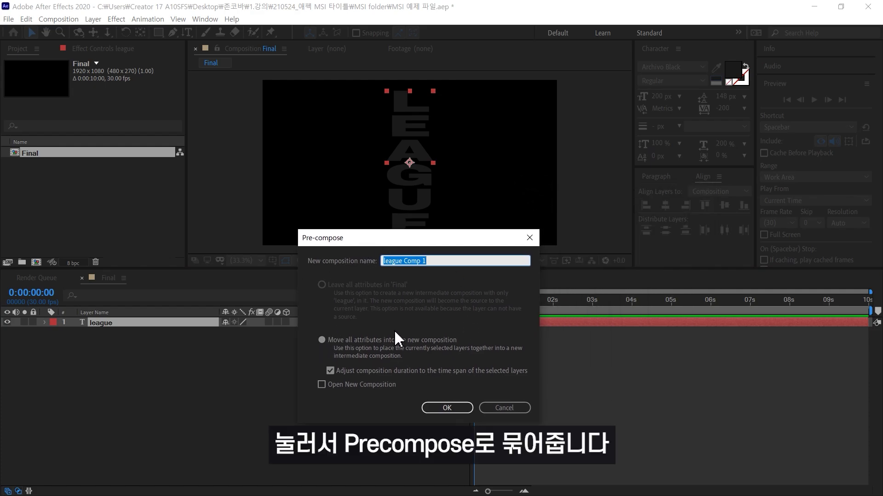
type("League")
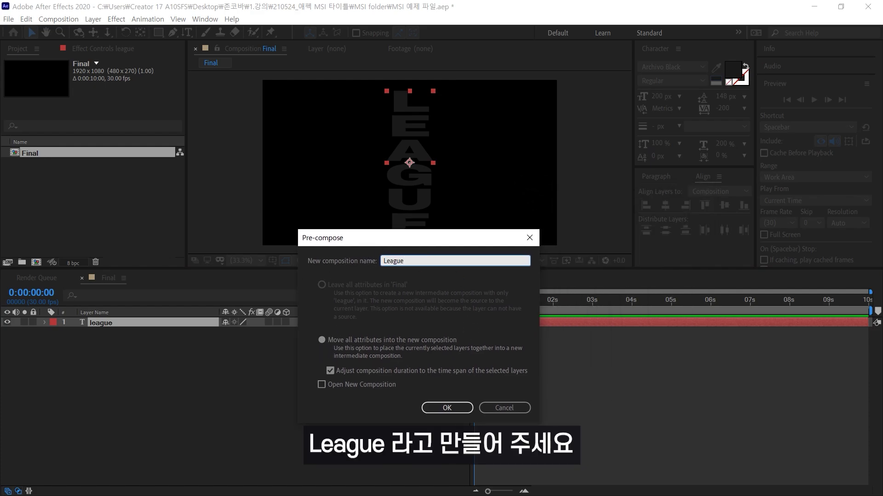
left_click(447, 408)
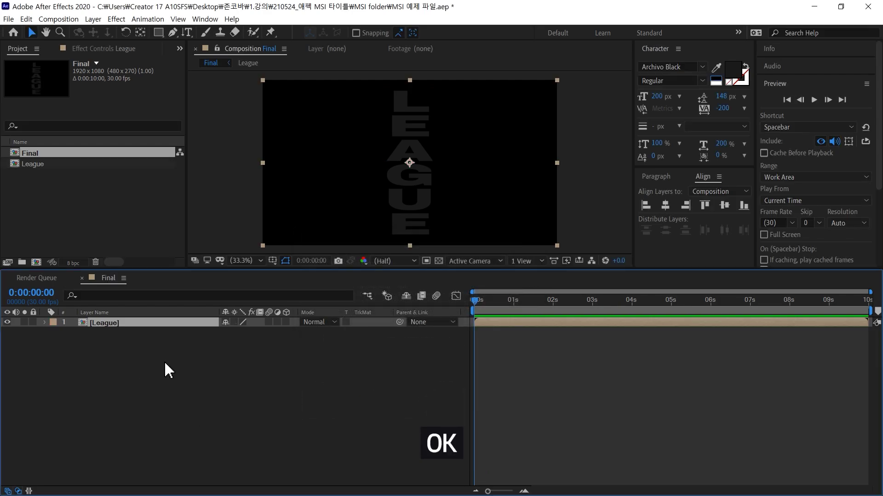
Step: Open the League composition and set its width to 400 px with the aspect ratio unlocked
left_click(105, 326)
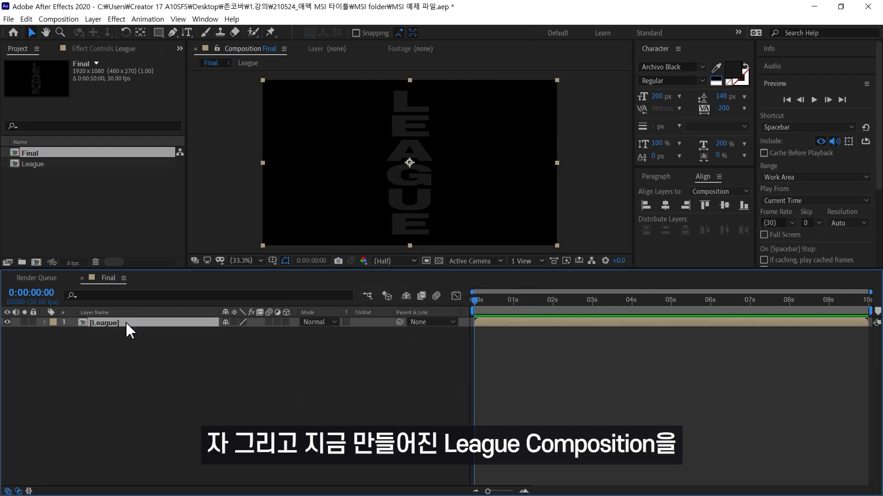
double_click(125, 321)
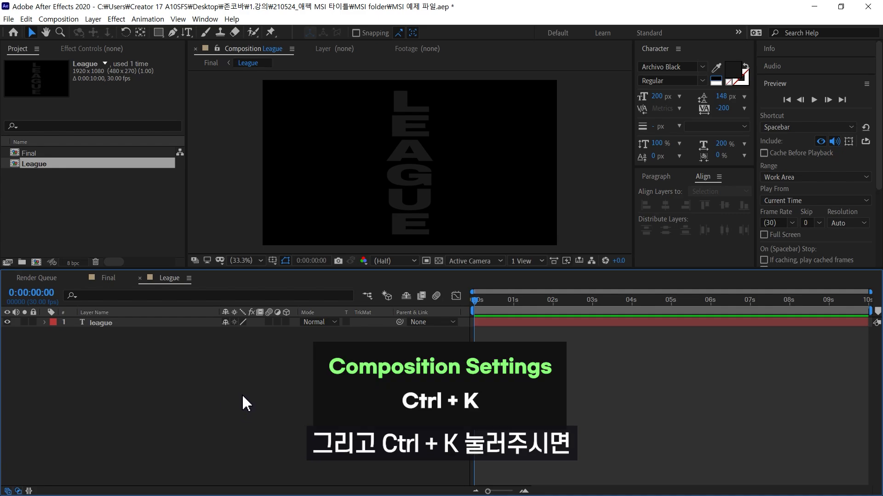
key("ctrl+k")
left_click_drag(349, 124, 553, 157)
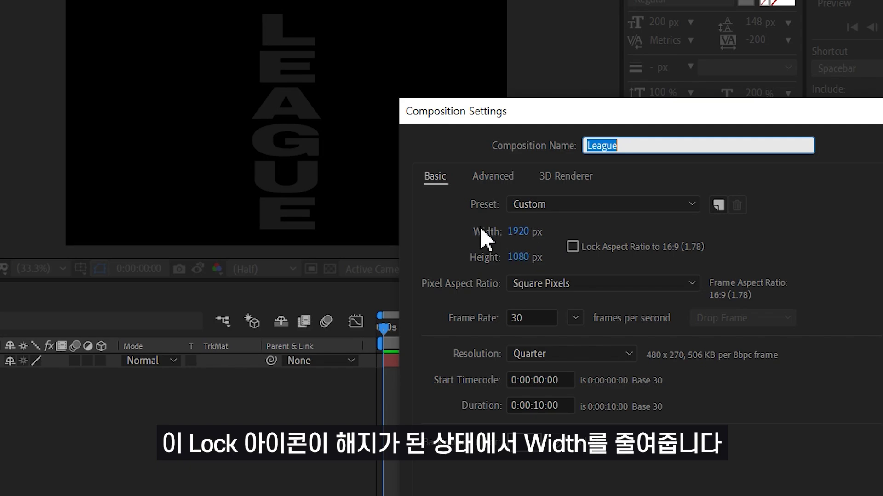
left_click_drag(521, 232, 449, 256)
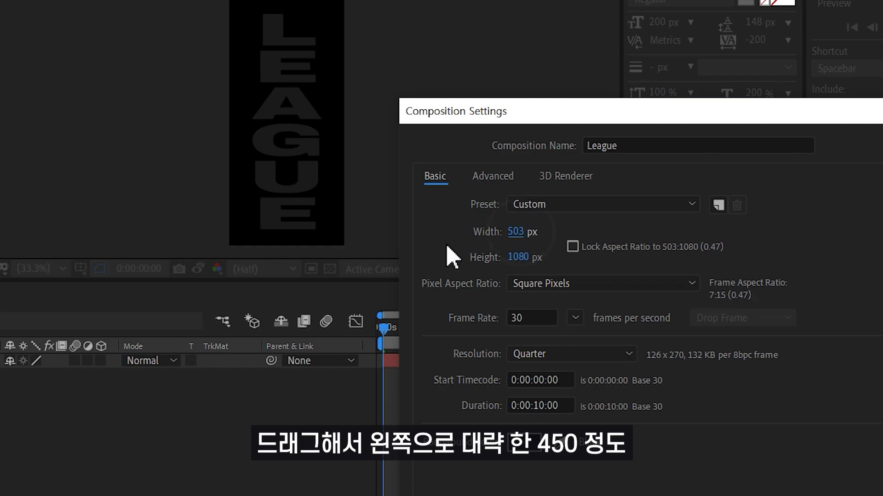
left_click(515, 233)
type("450")
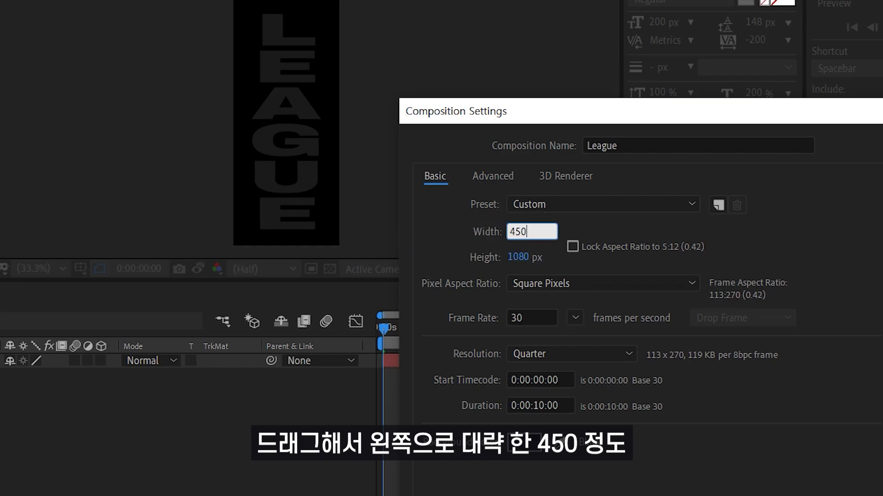
key("BackSpace")
key("BackSpace")
type("00")
key("Tab")
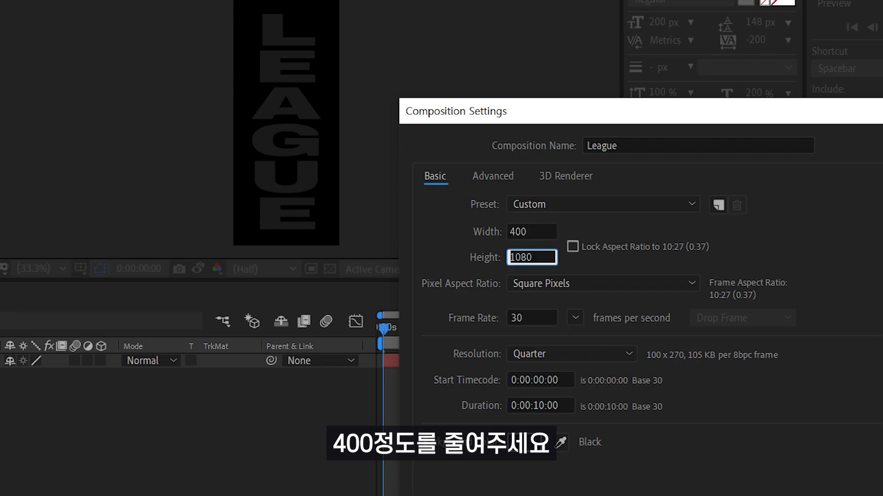
key("Return")
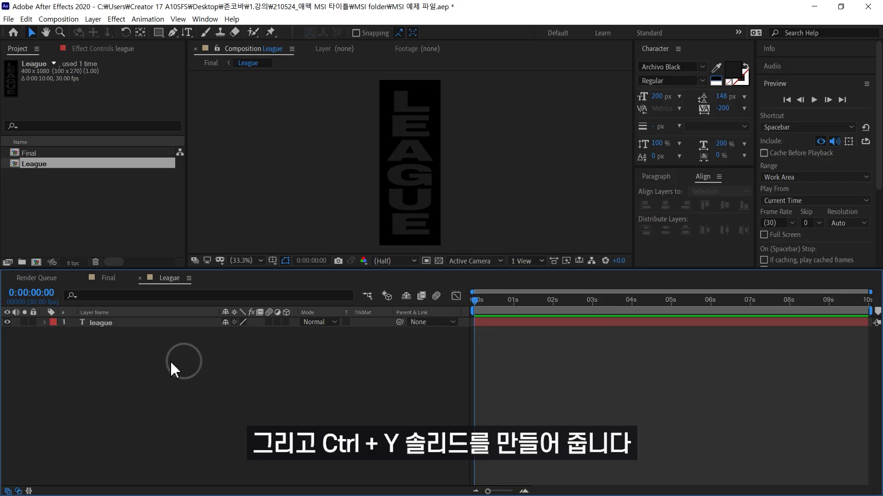
Step: Create a composition-sized solid in light green A0EF73 and place it beneath the league text layer
key("ctrl+y")
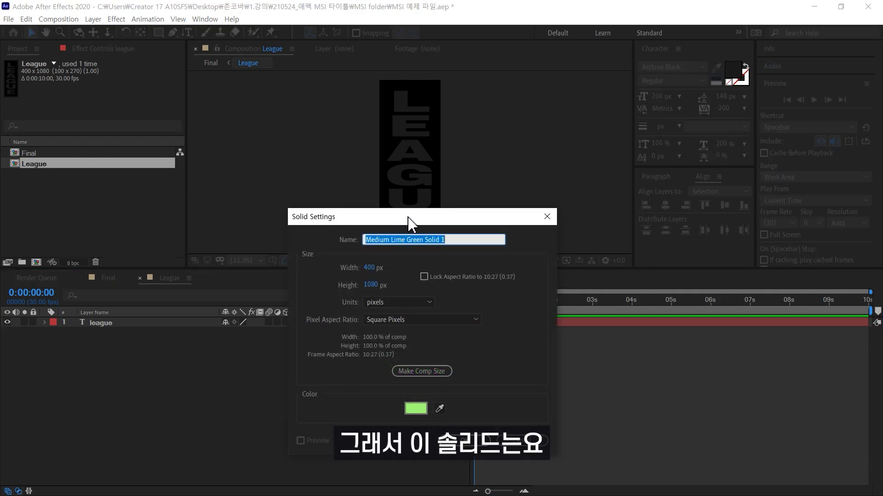
left_click_drag(410, 224, 622, 205)
left_click(629, 353)
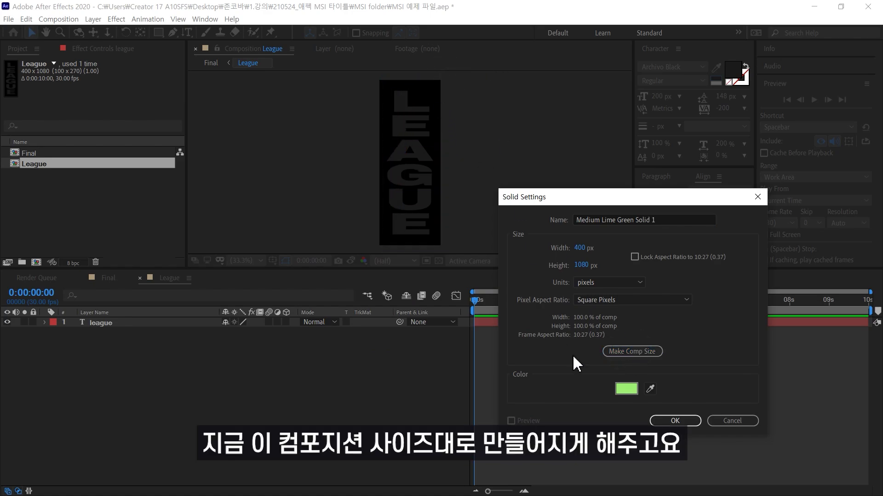
left_click(626, 388)
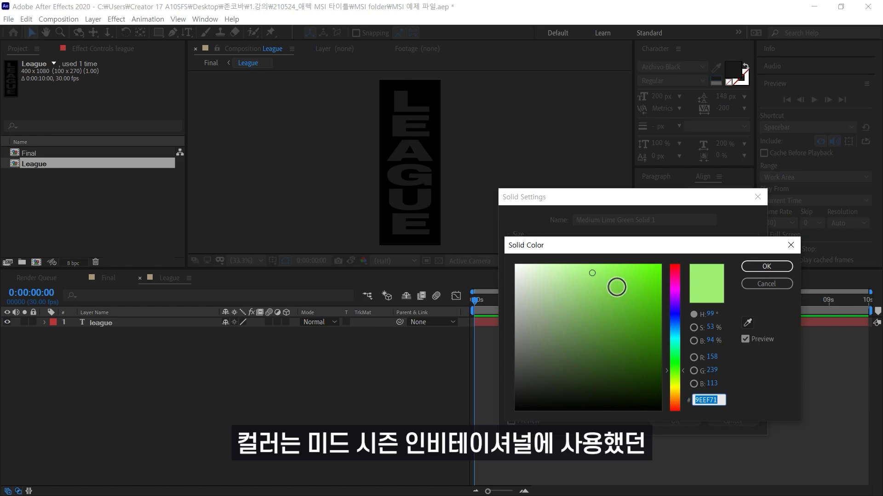
left_click(591, 275)
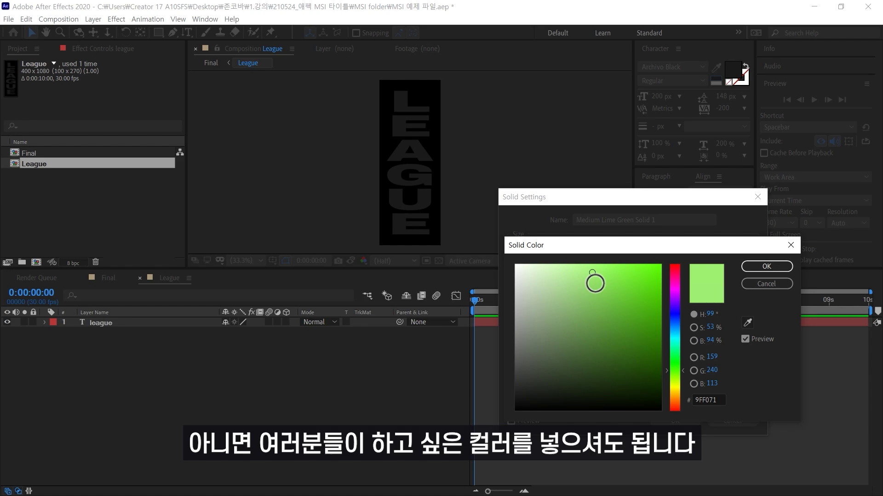
left_click(590, 273)
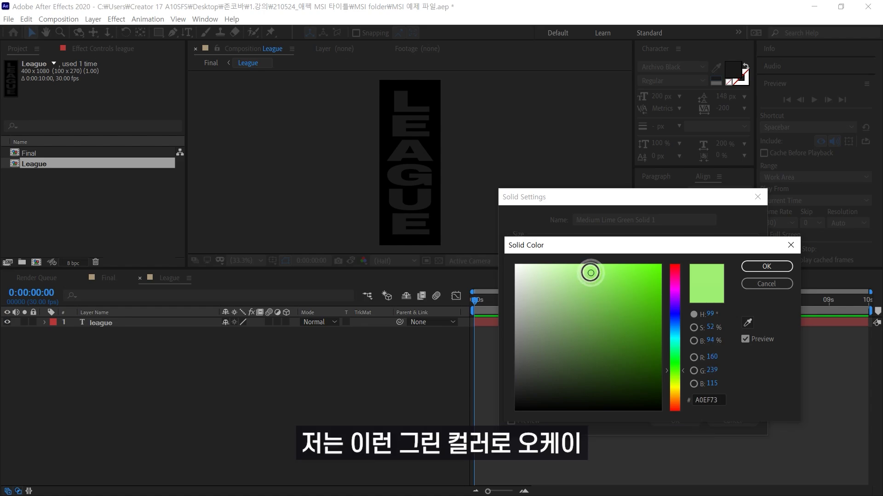
left_click(766, 266)
left_click(675, 421)
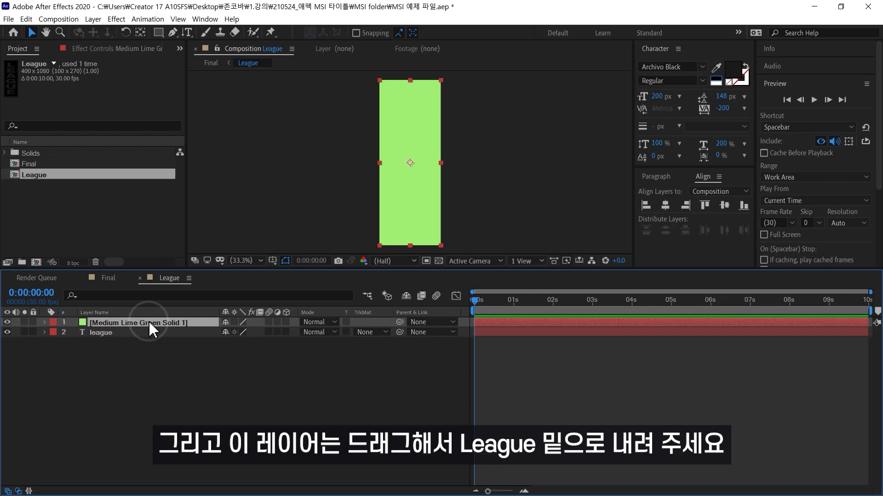
left_click_drag(148, 321, 134, 348)
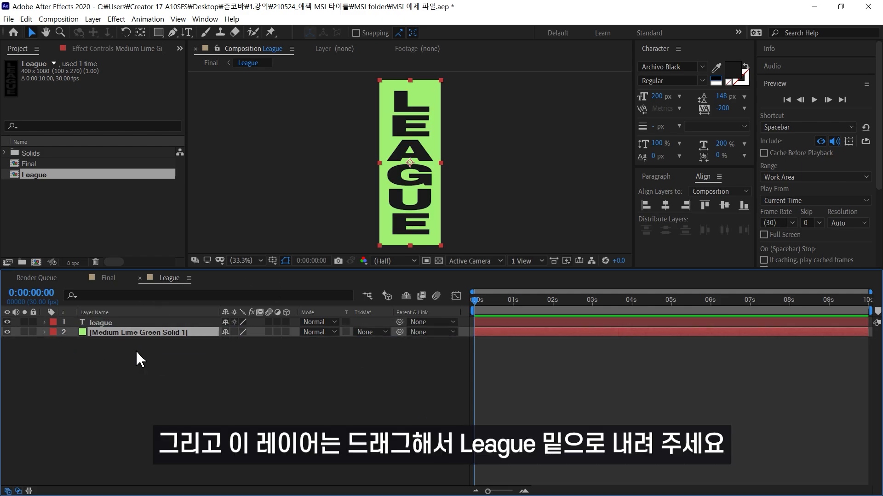
Step: Set the league text's fill colour to dark grey 1A1A1A, with a brightness of 10%
left_click(427, 97)
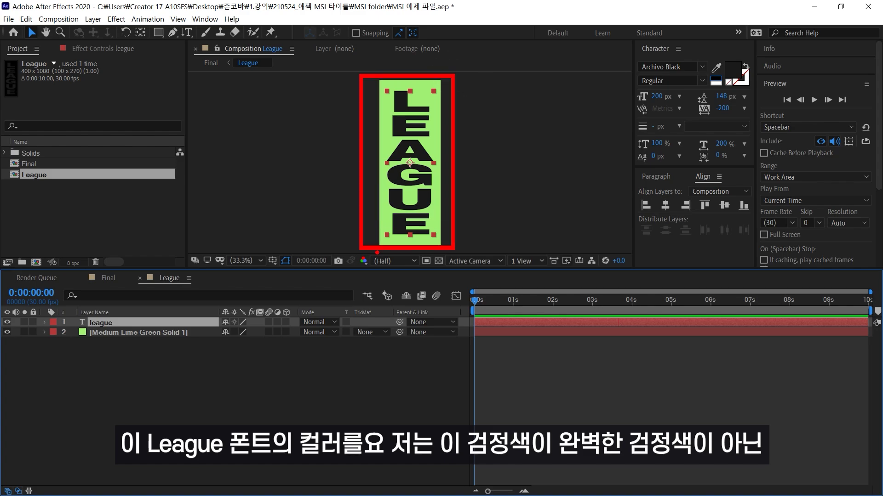
left_click(734, 71)
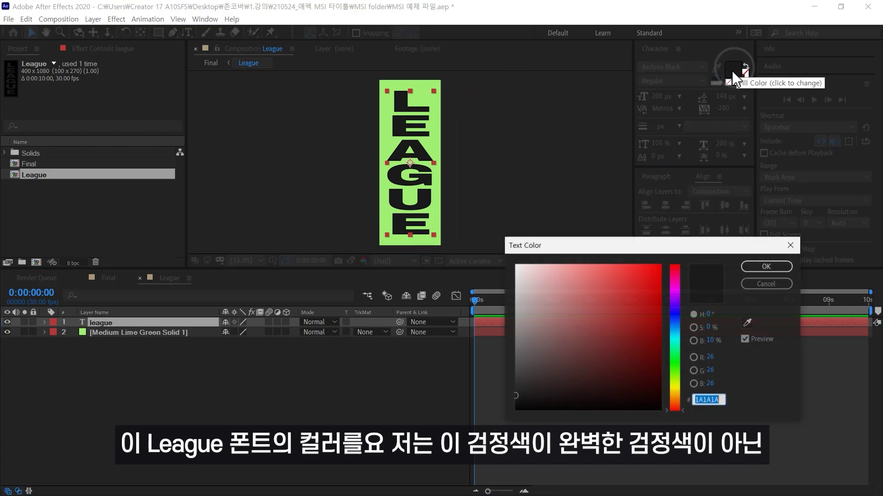
left_click(711, 341)
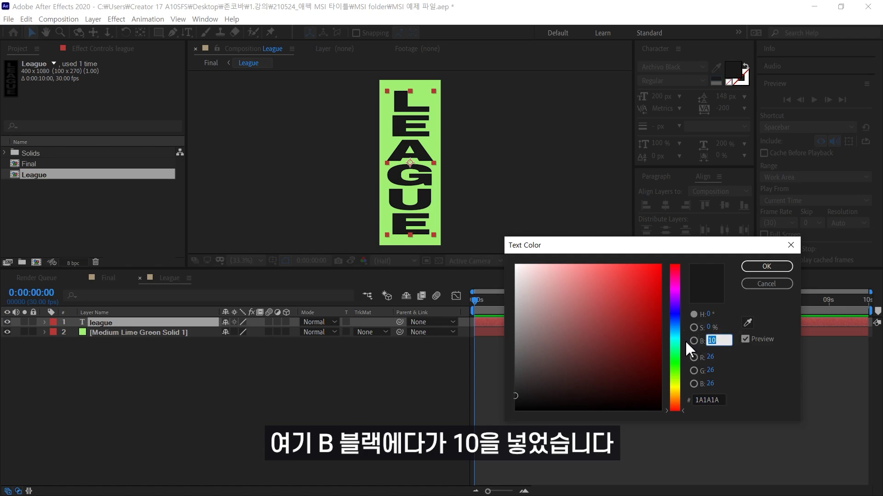
type("10")
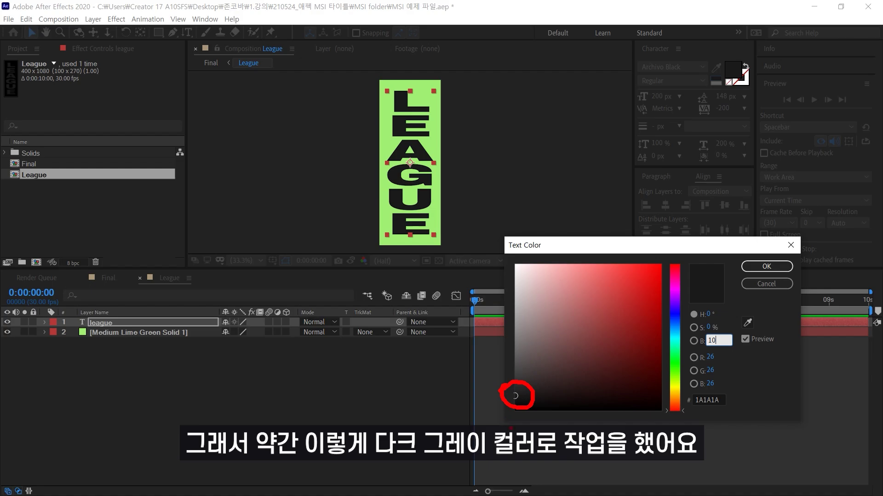
key("Return")
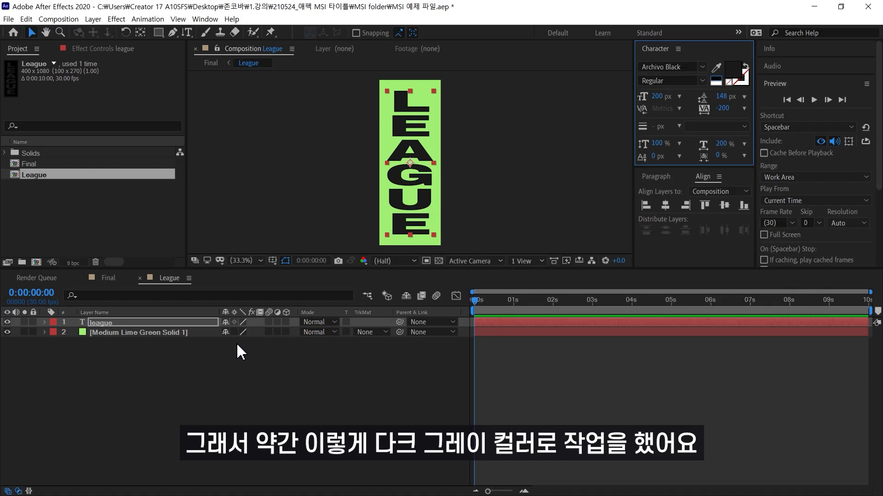
Step: In the Final composition, duplicate the League layer four times
left_click(108, 279)
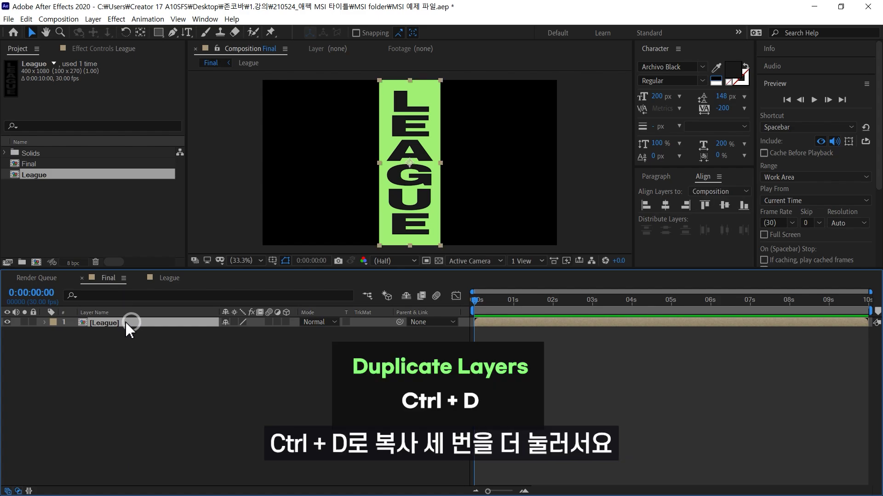
key("ctrl+d")
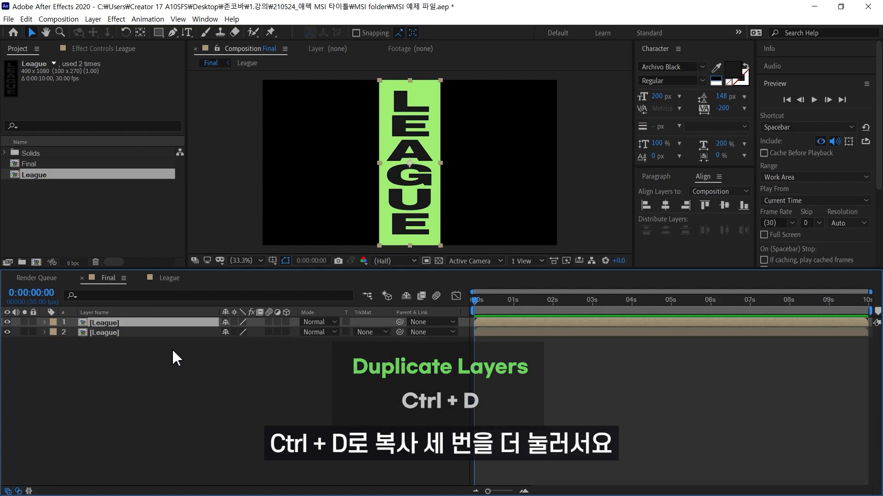
key("ctrl+d")
key("ctrl+d")
key("ctrl+d")
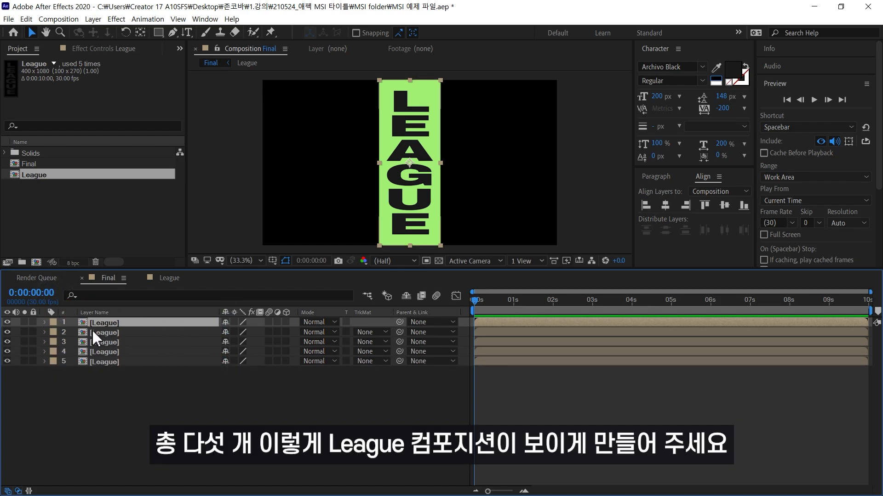
Step: Add Position keyframes at 0 seconds to the four lower League layers
left_click(110, 332)
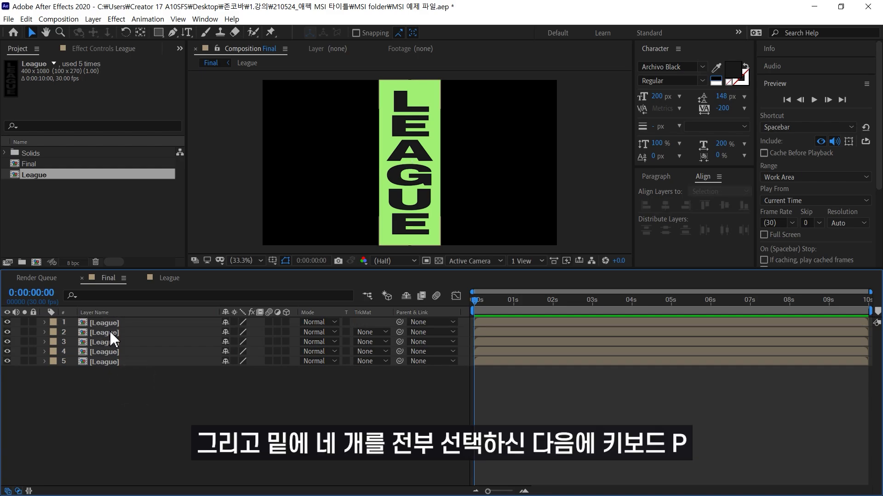
left_click(110, 361, "shift")
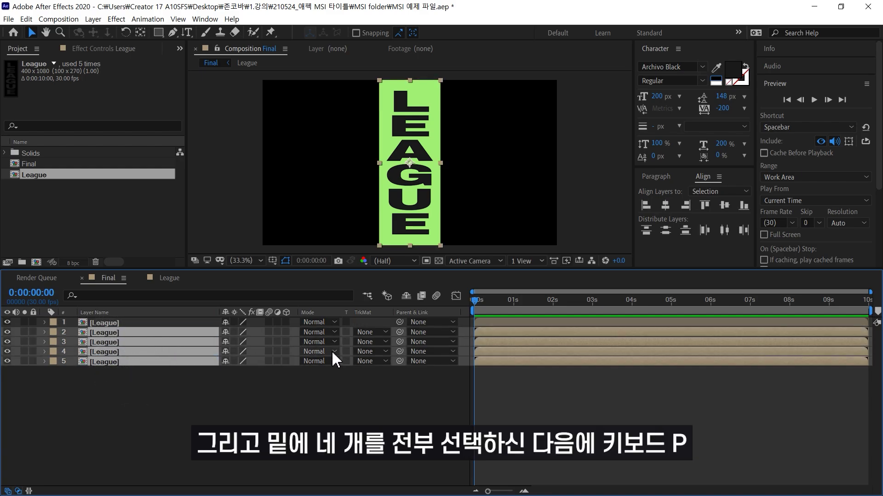
key("p")
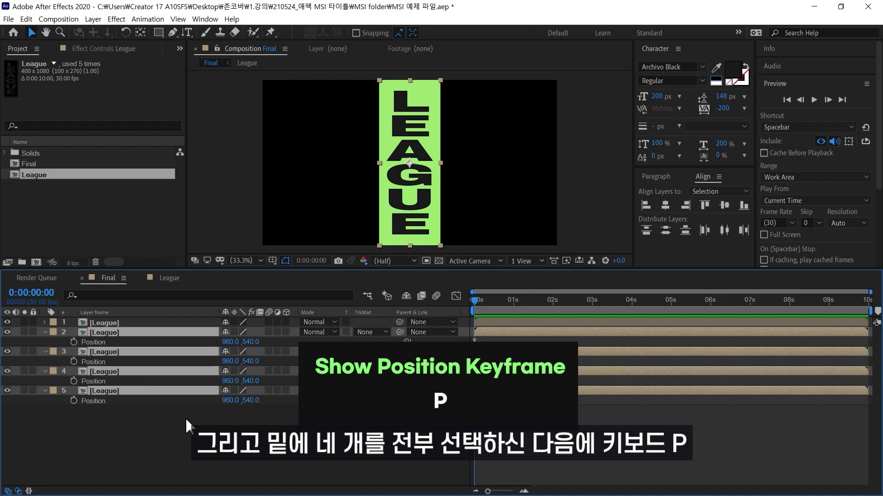
left_click(73, 342)
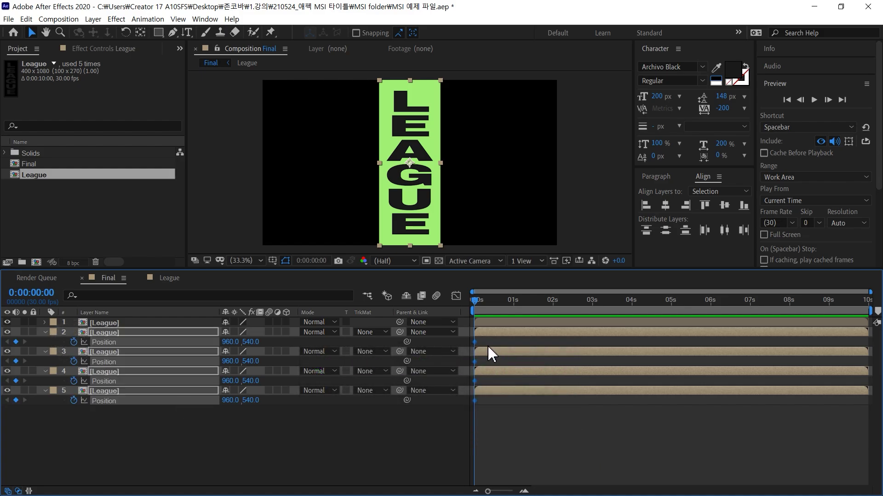
Step: At 1 second, move the second League layer left to an X position of about 702, keeping Y at 540
left_click(513, 301)
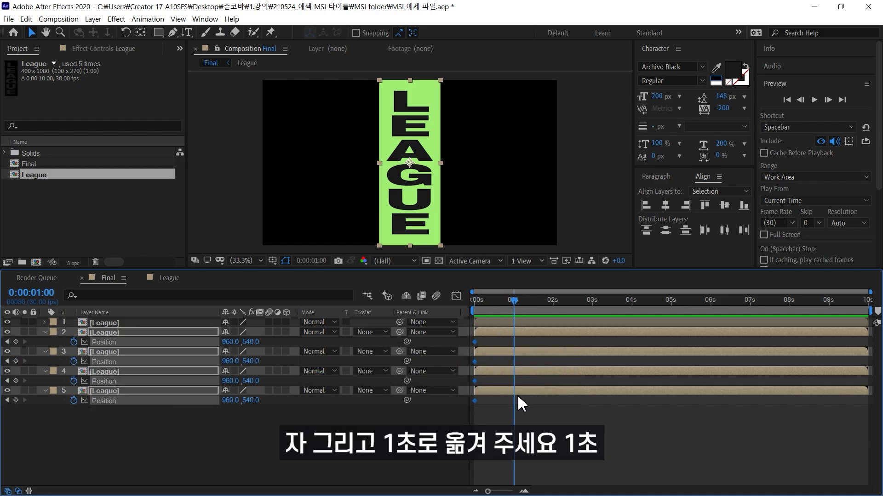
left_click(132, 413)
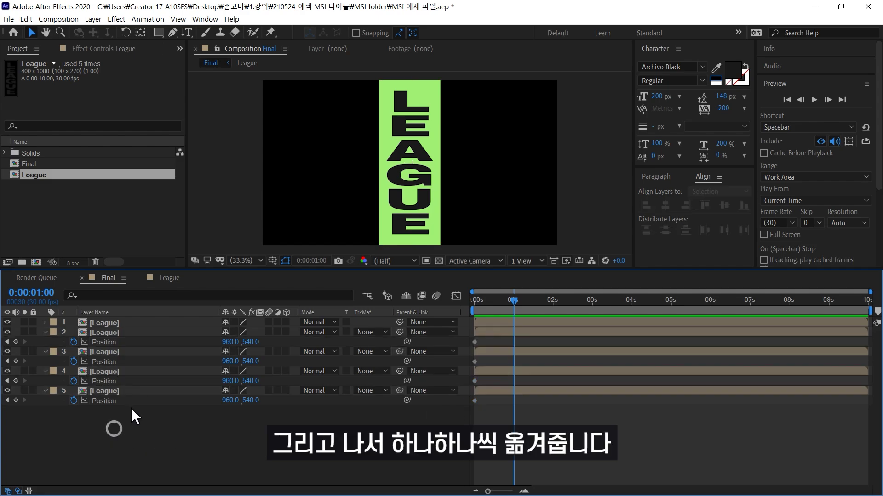
left_click(115, 331)
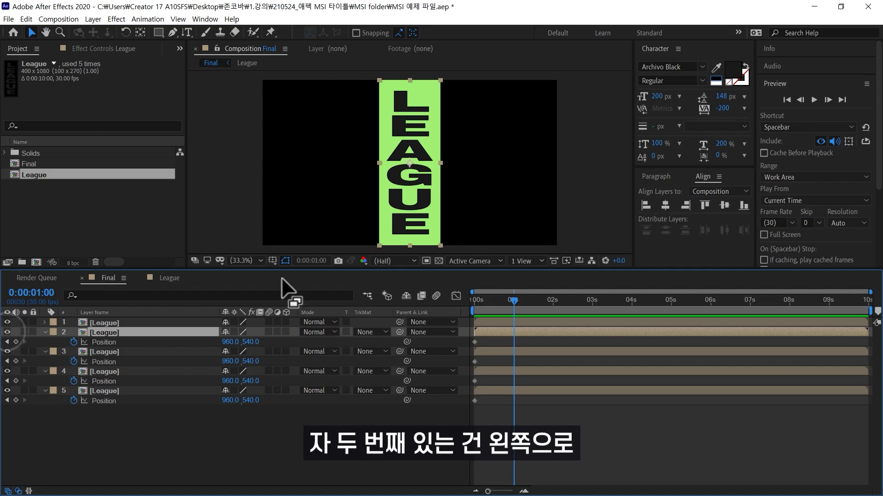
left_click(416, 205)
left_click_drag(416, 205, 383, 203)
key("Left")
key("Left")
key("Left")
key("Left")
key("Left")
key("Left")
key("Left")
key("Left")
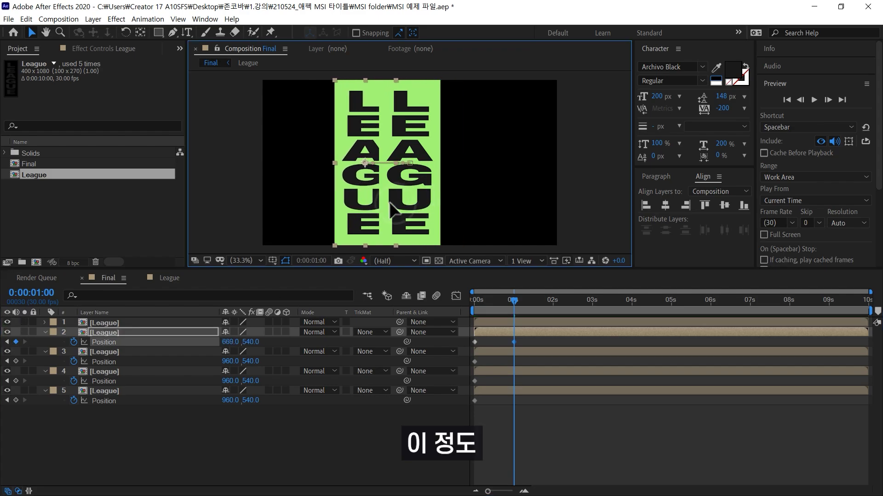
Step: At 1 second, move League layers 3, 4 and 5 left to X positions of about 498, 348 and 222, with narrowing gaps
left_click(107, 354)
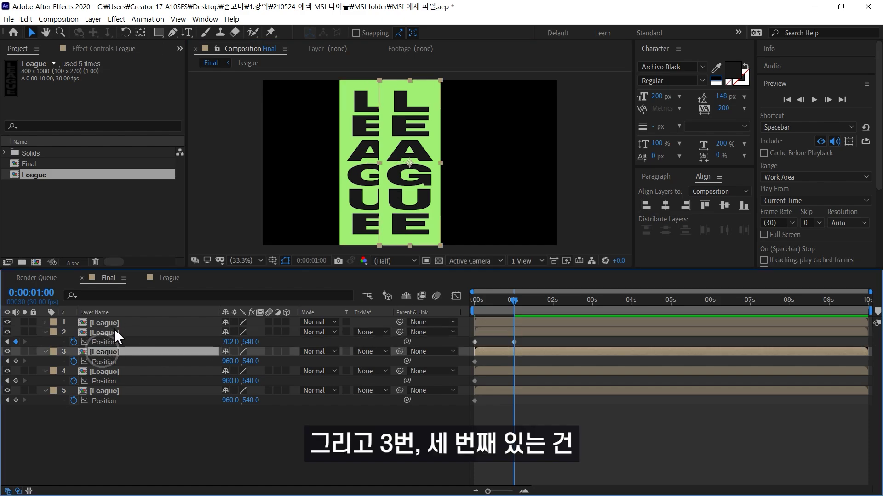
left_click_drag(405, 193, 331, 199)
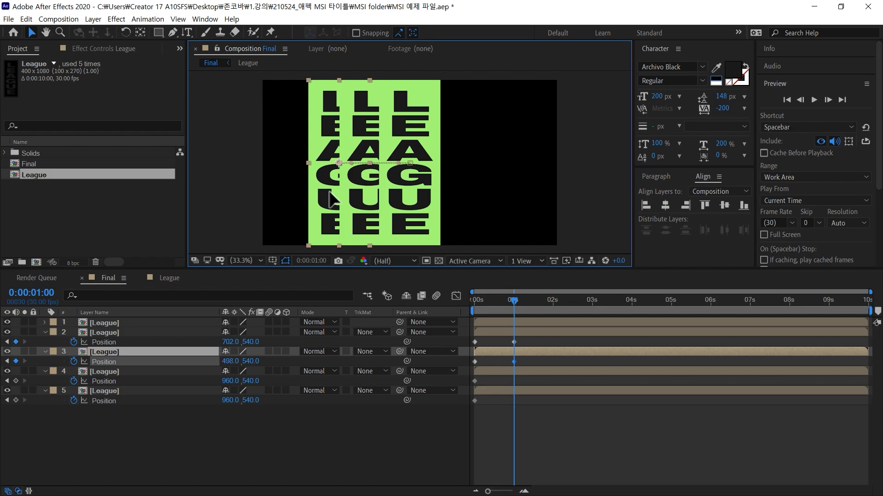
left_click(110, 374)
left_click_drag(405, 198, 304, 200)
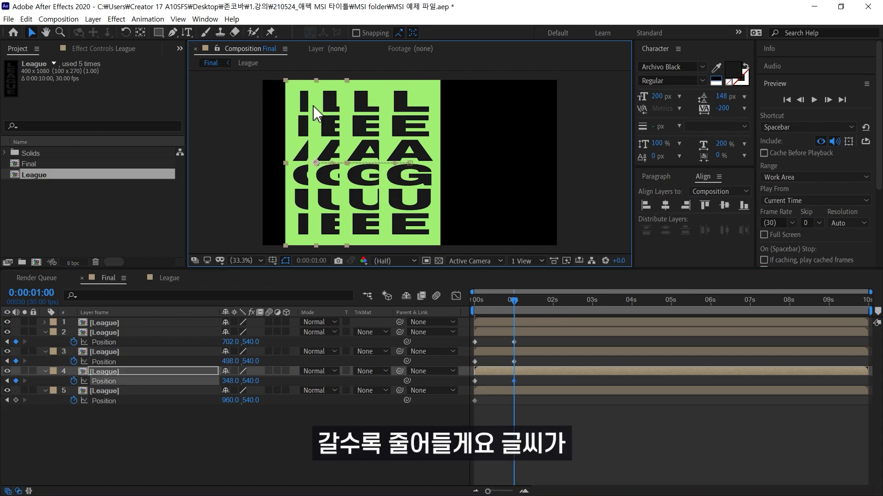
left_click(155, 389)
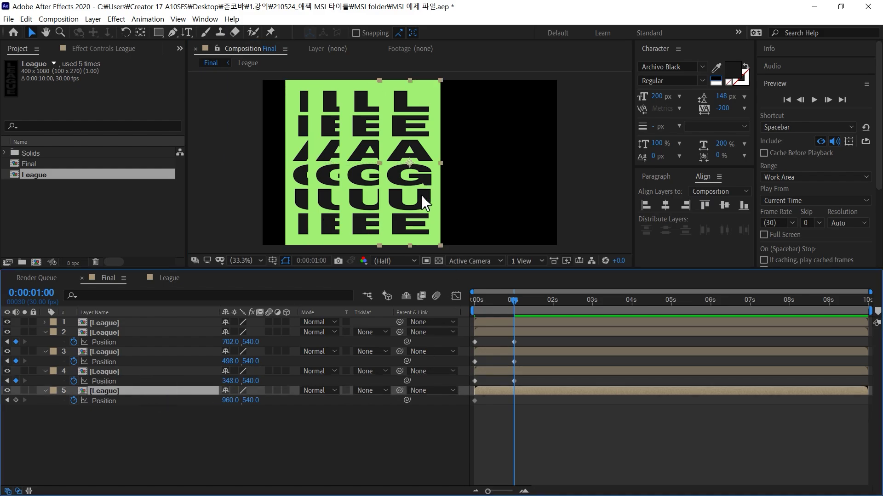
left_click_drag(421, 196, 307, 199)
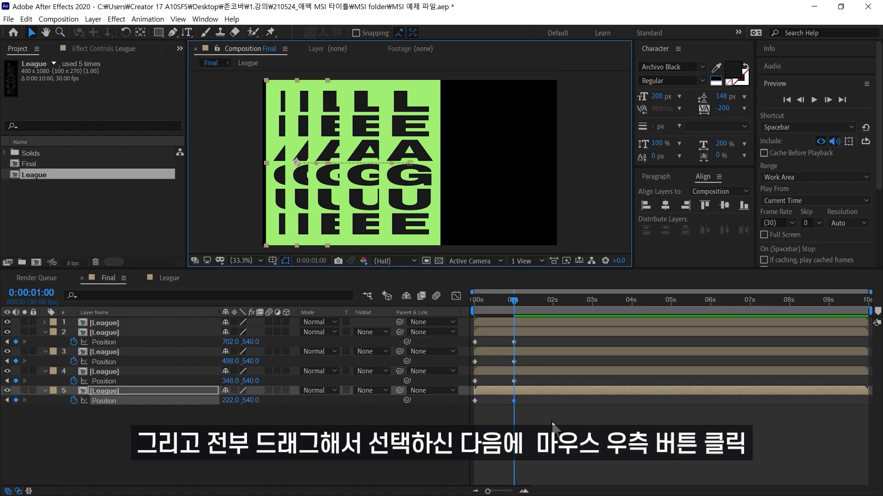
Step: Set the incoming velocity influence of all Position keyframes on the four lower League layers to 99%
left_click_drag(582, 432, 396, 328)
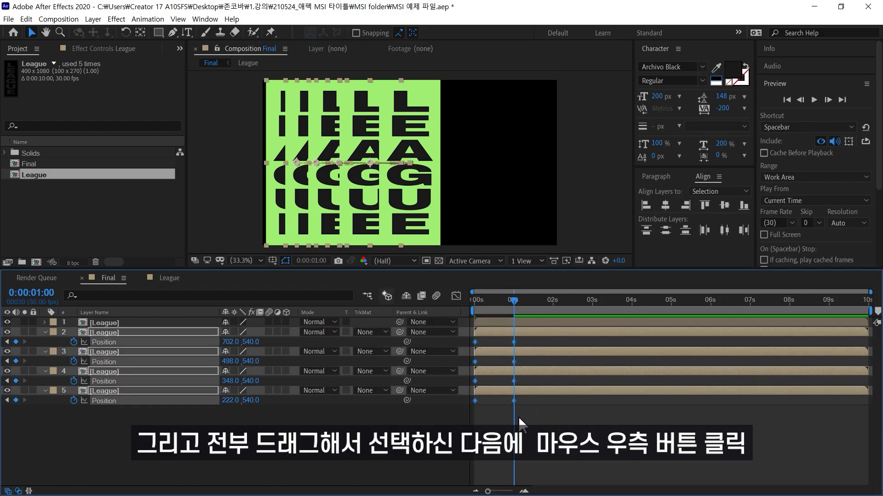
right_click(514, 402)
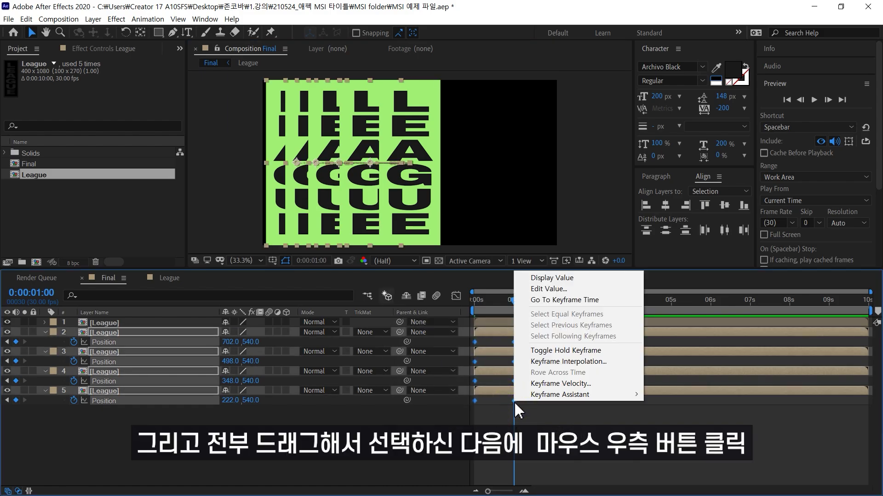
left_click(562, 383)
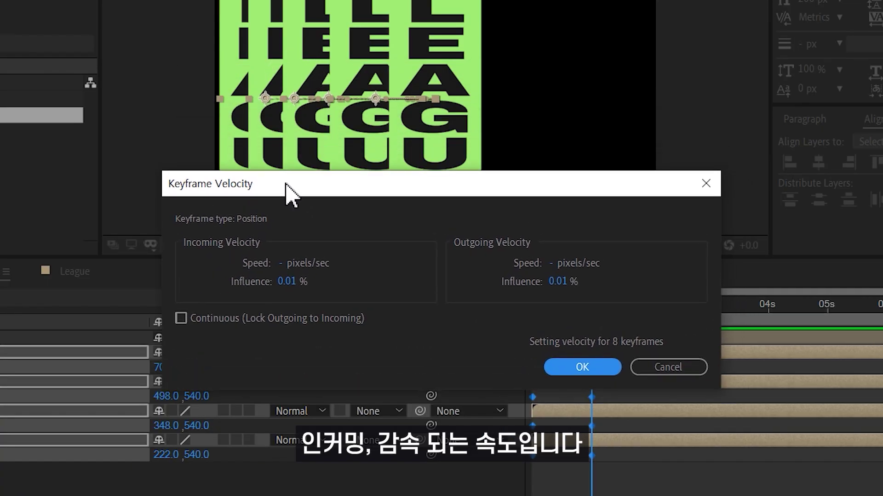
left_click(287, 282)
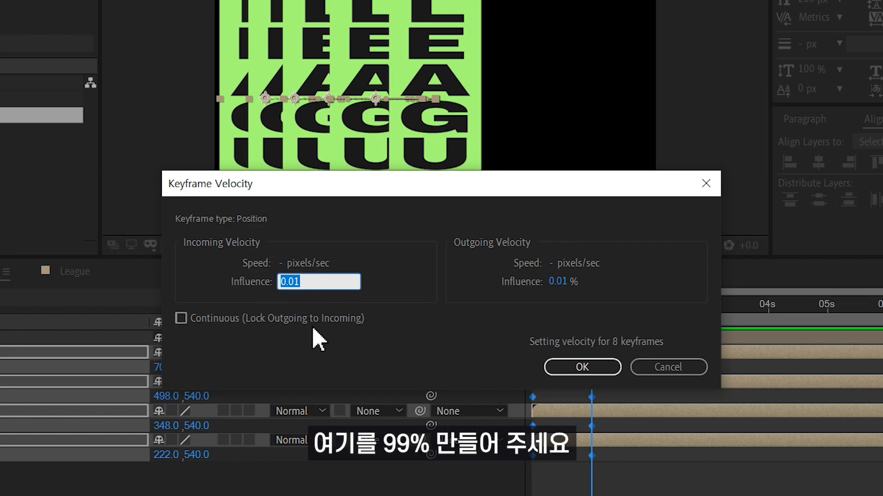
type("99")
left_click(605, 368)
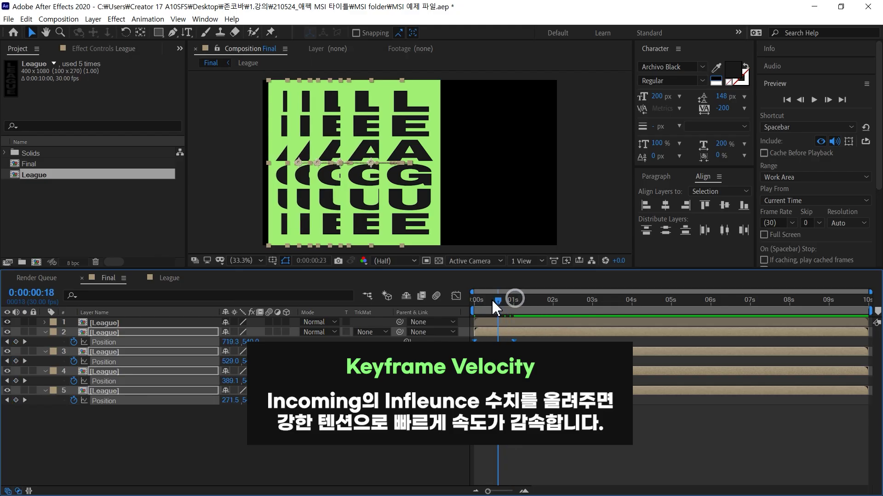
Step: Preview the League layers' spreading animation from the start, ending with the current time at 1 second
left_click_drag(495, 307, 474, 304)
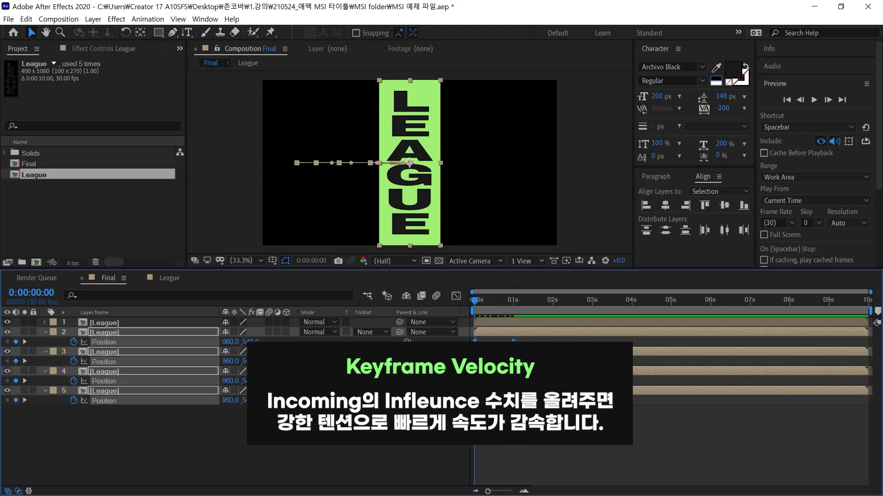
key("space")
key("space")
key("space")
left_click(537, 303)
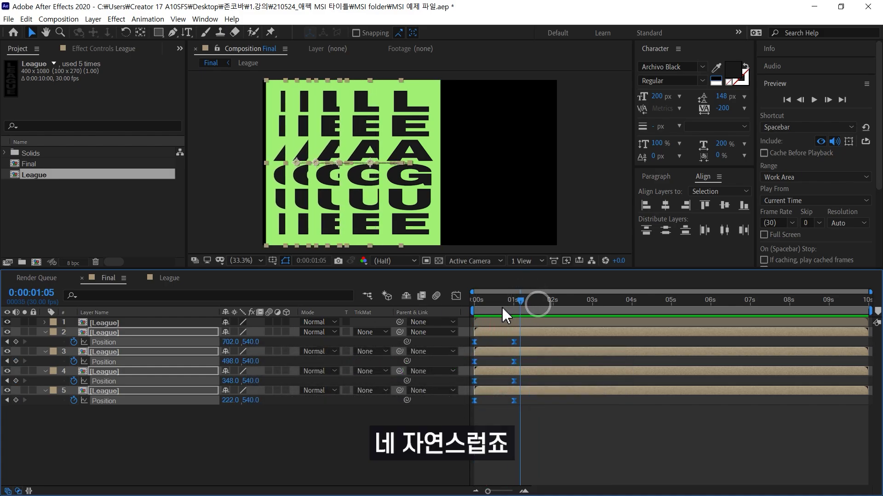
left_click_drag(502, 309, 515, 312)
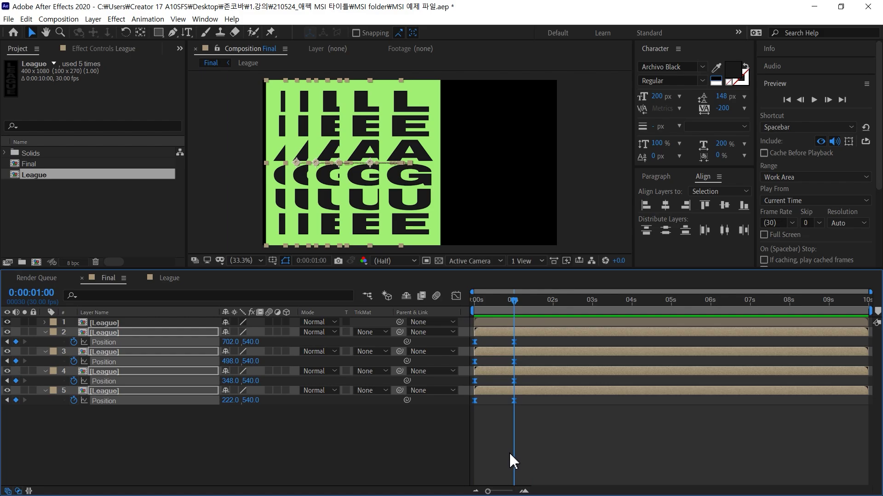
Step: Create a composition-sized solid in the same light green and place it beneath all League layers
left_click(300, 440)
key("ctrl+y")
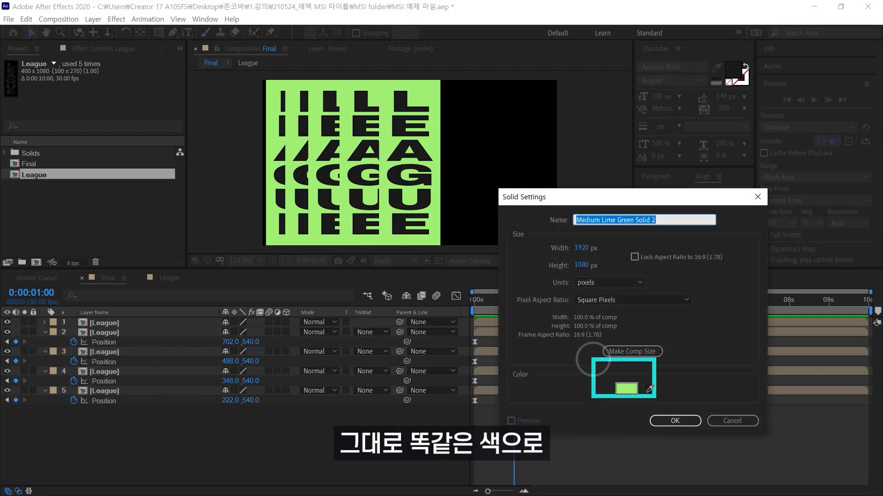
left_click(631, 352)
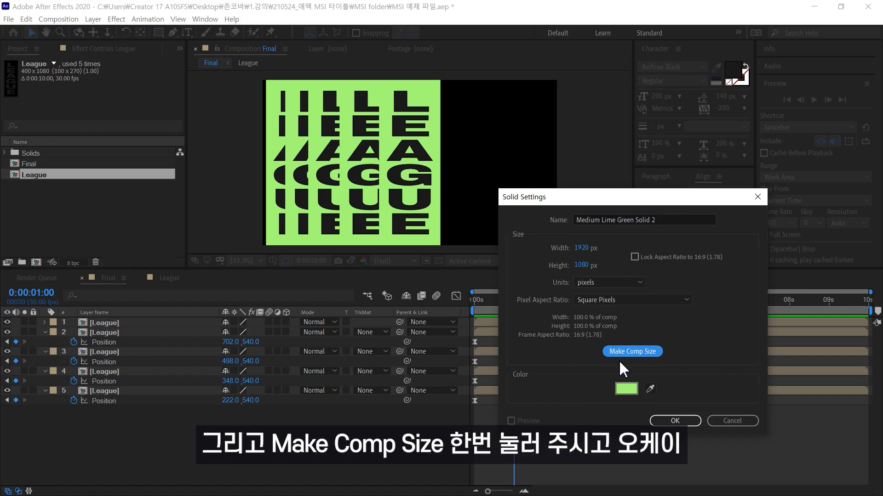
left_click(675, 421)
left_click_drag(153, 320, 166, 440)
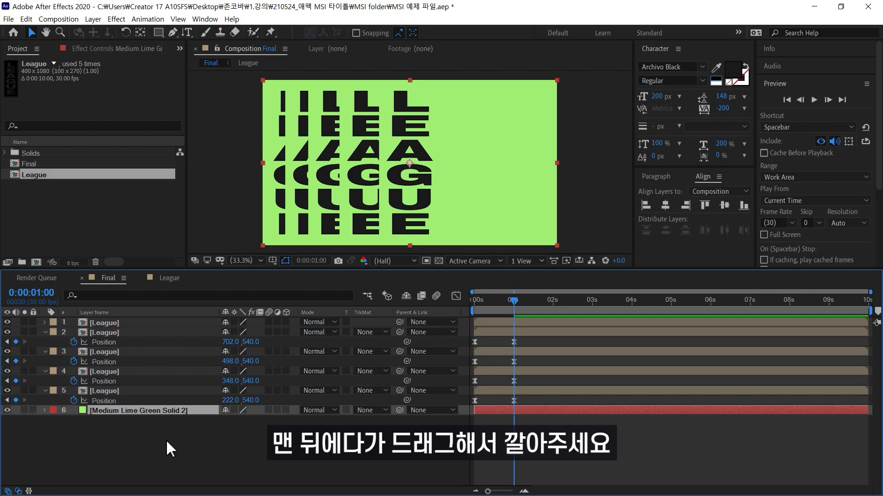
left_click(166, 440)
Step: Create an adjustment layer directly beneath the top League layer, above the four animated League layers
mouse_move(413, 159)
left_mouse_down()
mouse_move(502, 154)
mouse_move(485, 138)
mouse_move(487, 177)
left_mouse_up()
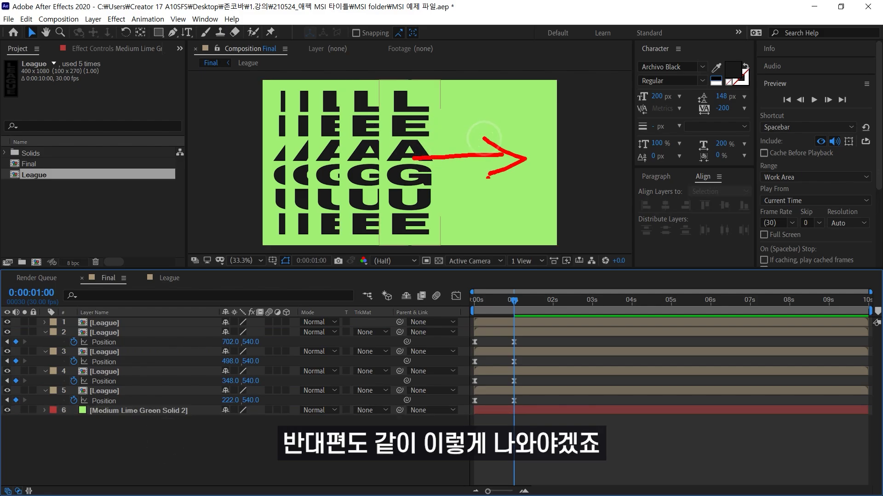
left_click(99, 333)
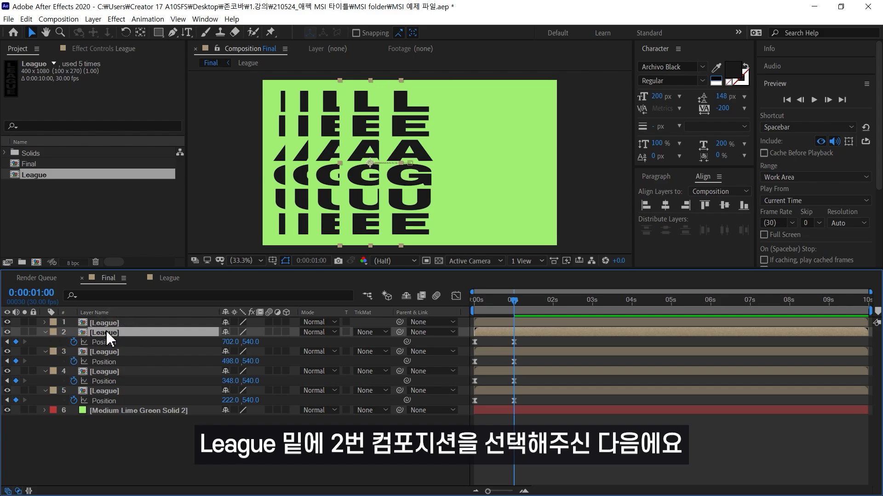
left_click_drag(59, 324, 62, 325)
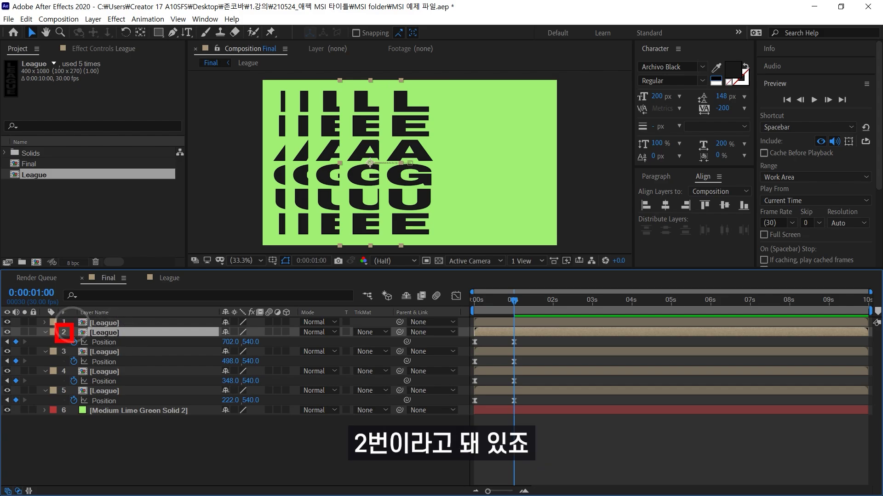
key("ctrl+alt+y")
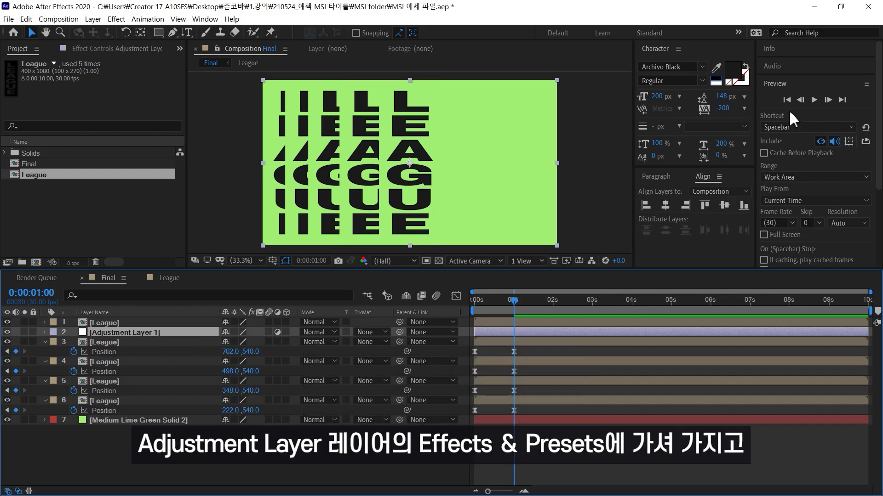
Step: Find the Mirror effect in the effects library and apply it to the adjustment layer
left_click(777, 85)
left_click(789, 134)
left_click(790, 151)
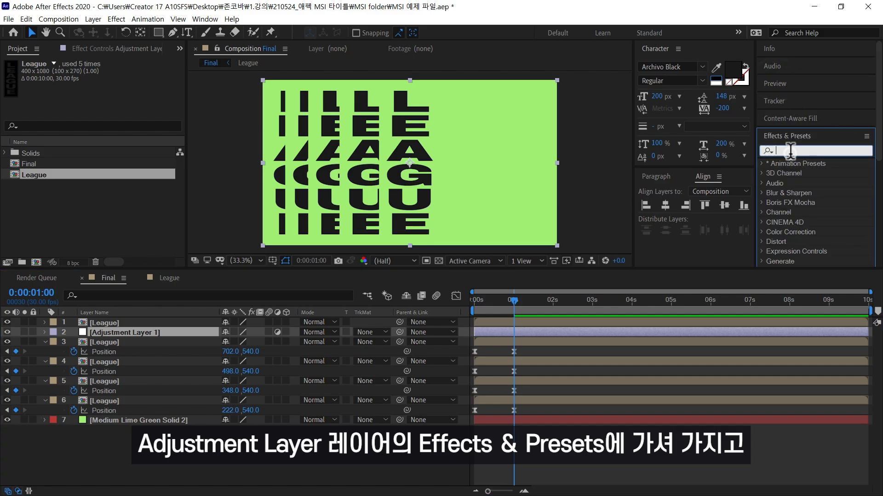
type("mirror")
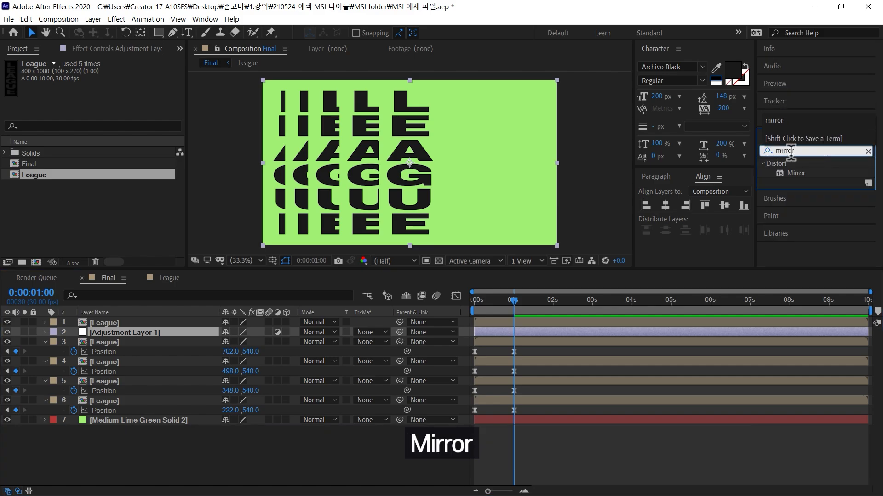
left_click_drag(800, 179, 140, 338)
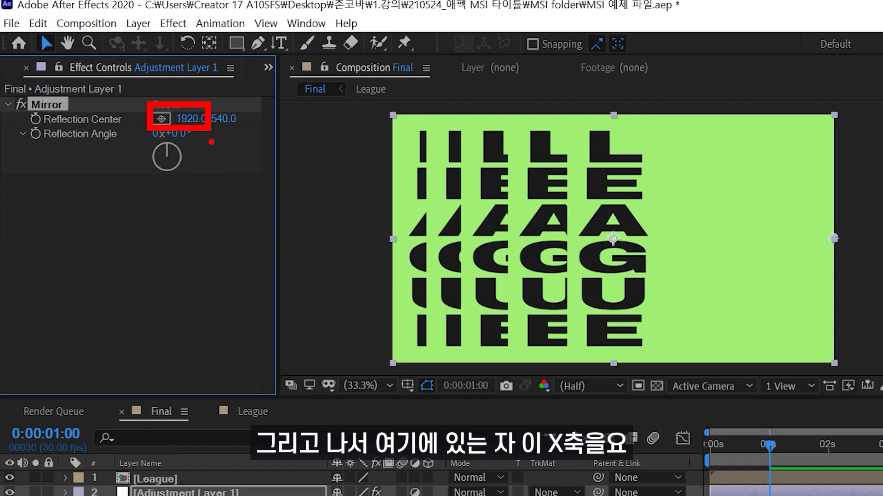
Step: Set the Mirror effect's Reflection Center X to about 960 so the strips reflect about the composition's centre without a dark edge
left_click_drag(183, 120, 44, 140)
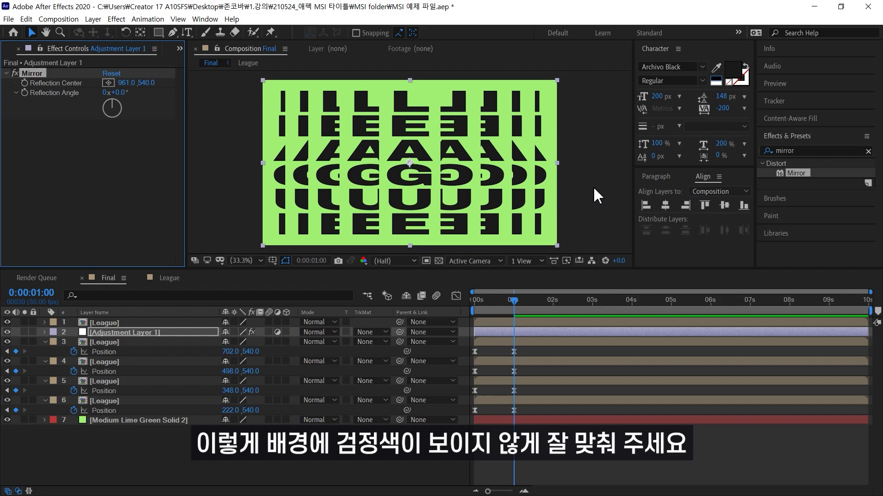
scroll(593, 186, "up", 3)
left_click_drag(417, 177, 545, 199)
scroll(543, 202, "up", 2)
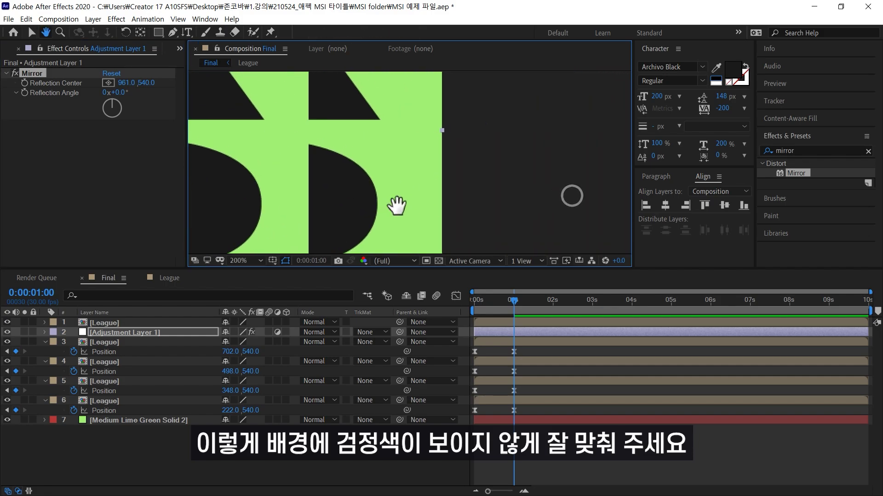
scroll(486, 191, "up", 2)
left_click_drag(121, 83, 126, 85)
Step: Fit the composition view up to 100% and preview the mirrored spreading animation
left_click(239, 260)
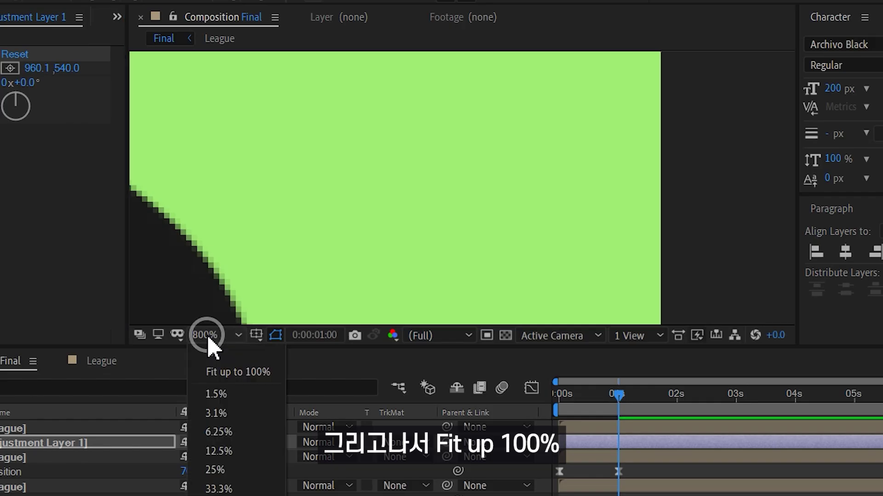
left_click(232, 372)
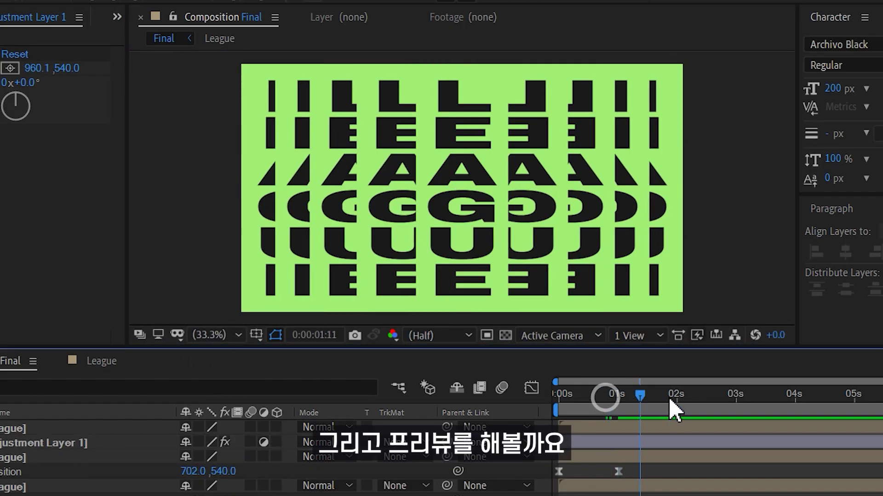
key("space")
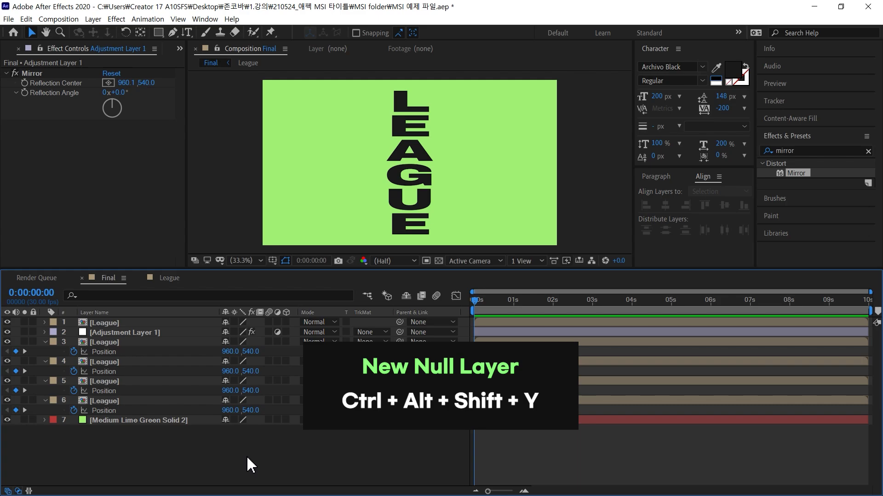
Step: Create a null object at the top of the layer stack and parent all five League layers to it
key("ctrl+alt+shift+y")
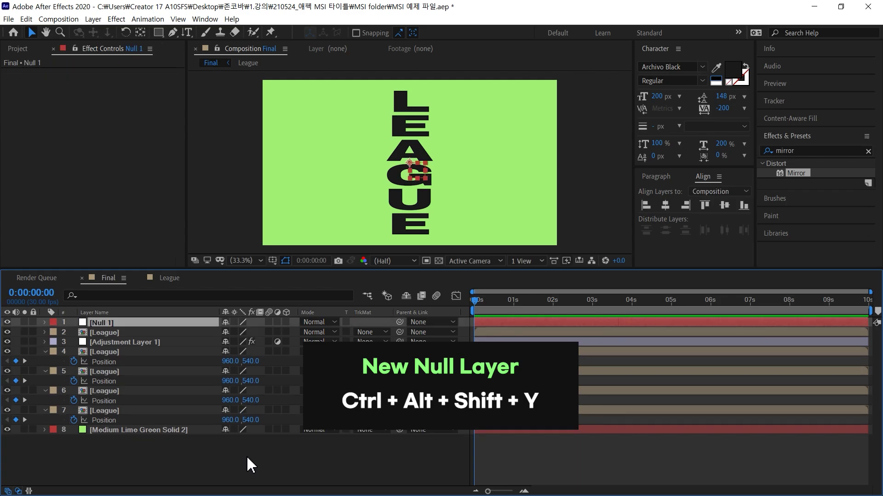
left_click(107, 325)
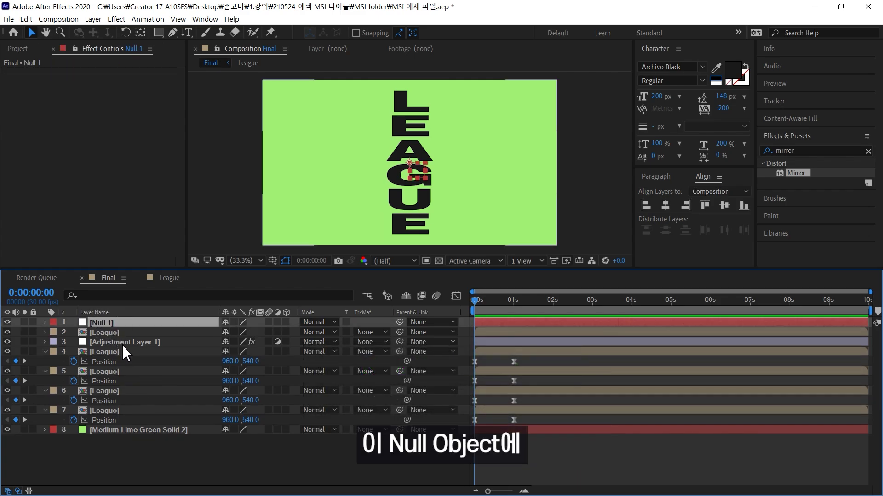
left_click(104, 333)
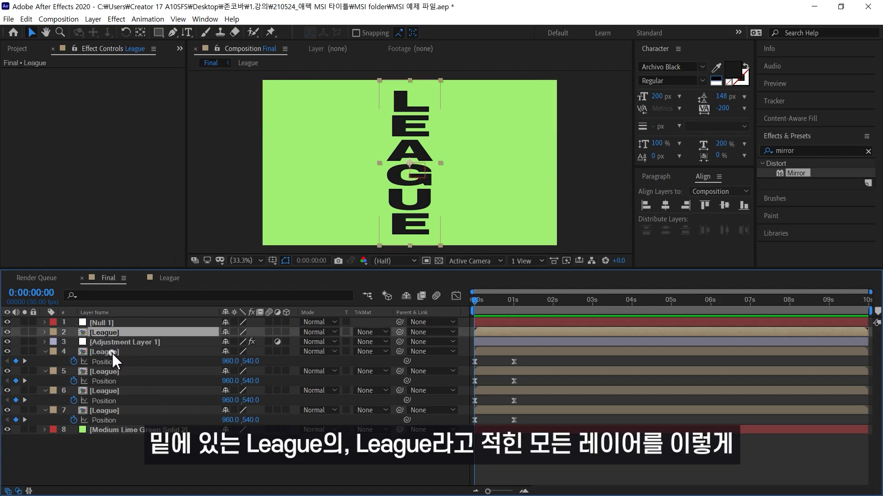
left_click(105, 351, "ctrl")
left_click(105, 371, "ctrl")
left_click(106, 391, "ctrl")
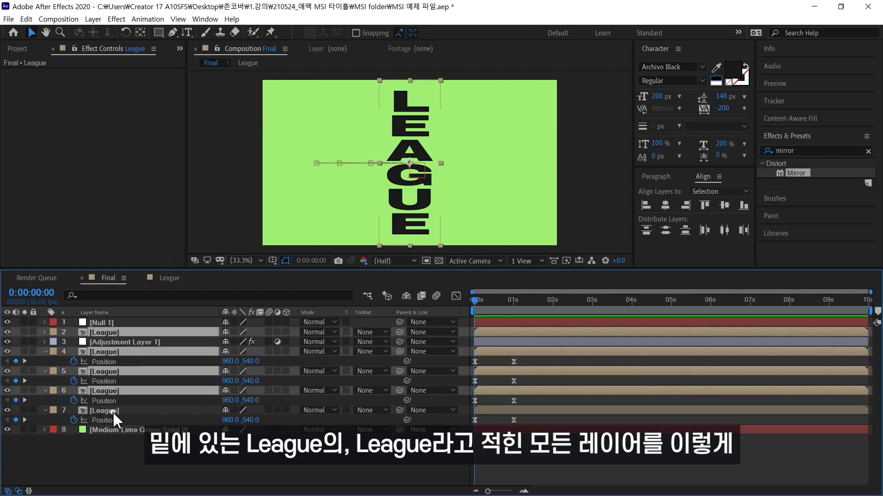
left_click(107, 410, "ctrl")
left_click_drag(399, 352, 121, 324)
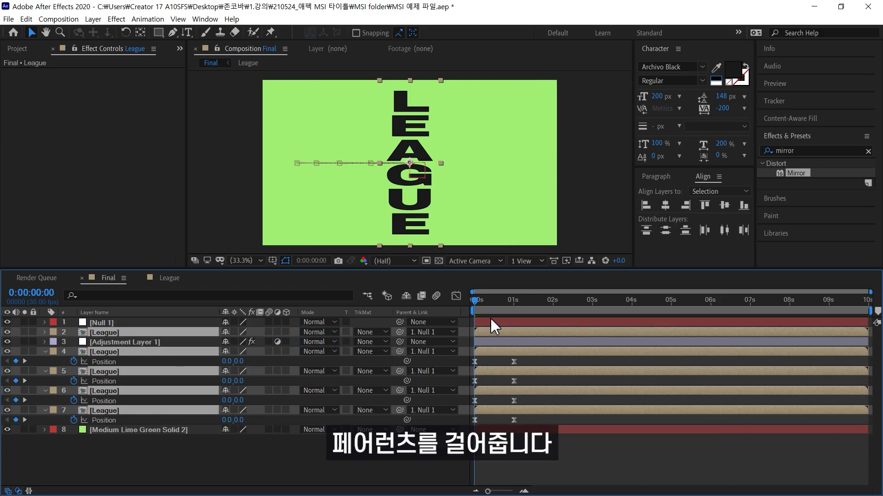
mouse_move(474, 311)
left_mouse_down()
mouse_move(489, 306)
mouse_move(474, 306)
left_mouse_up()
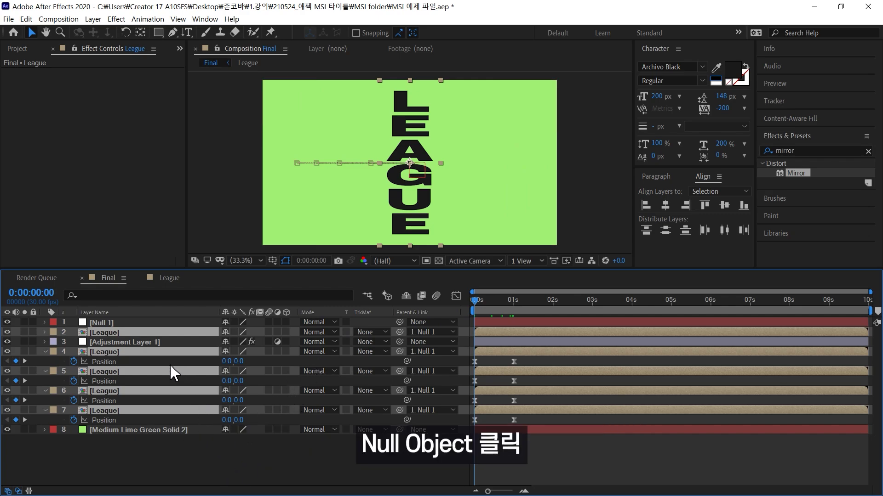
Step: At 0 seconds, unlink the null's scale dimensions, set Scale to 500, 300%, and add a Scale keyframe
left_click(110, 323)
key("s")
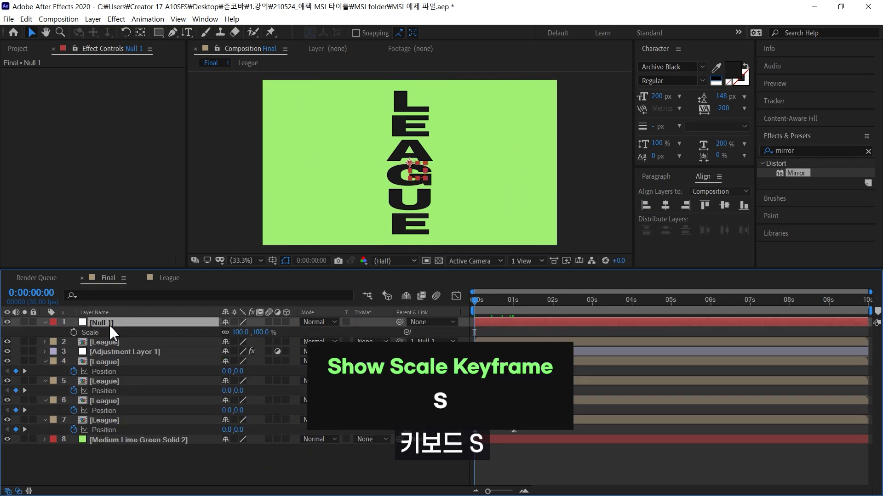
left_click(223, 332)
left_click(240, 332)
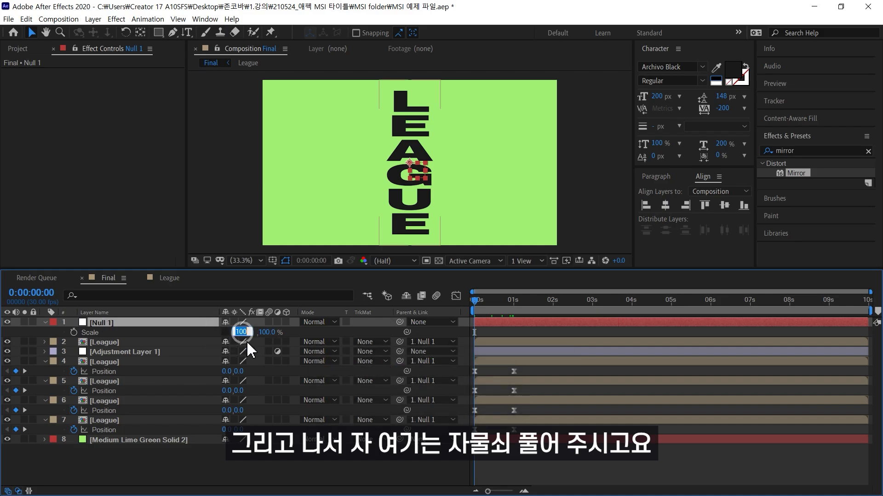
type("500")
key("Tab")
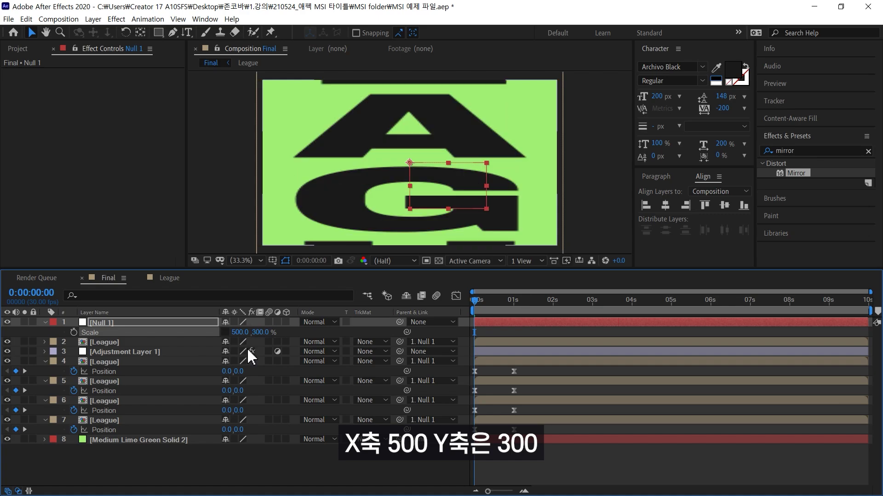
left_click(74, 333)
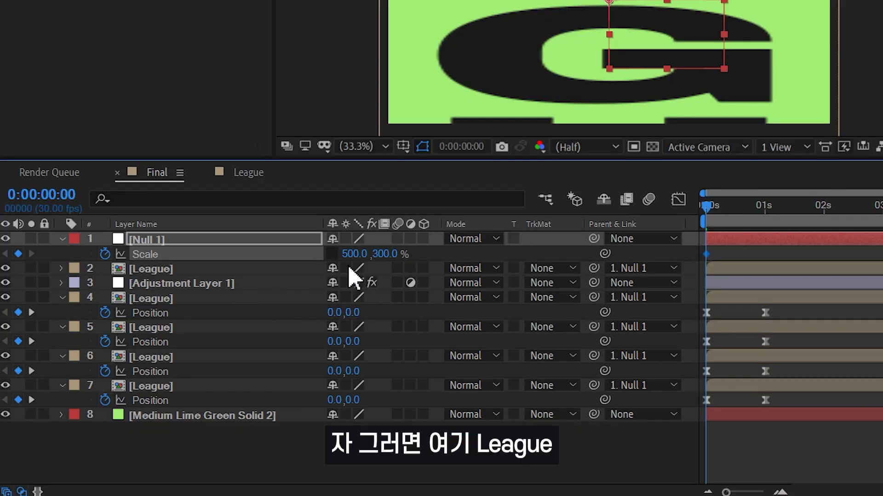
Step: Turn on Collapse Transformations for all five League layers so the enlarged text renders sharply
left_click(134, 342)
left_click(130, 362, "ctrl")
left_click(188, 327, "ctrl")
left_click(187, 357, "ctrl")
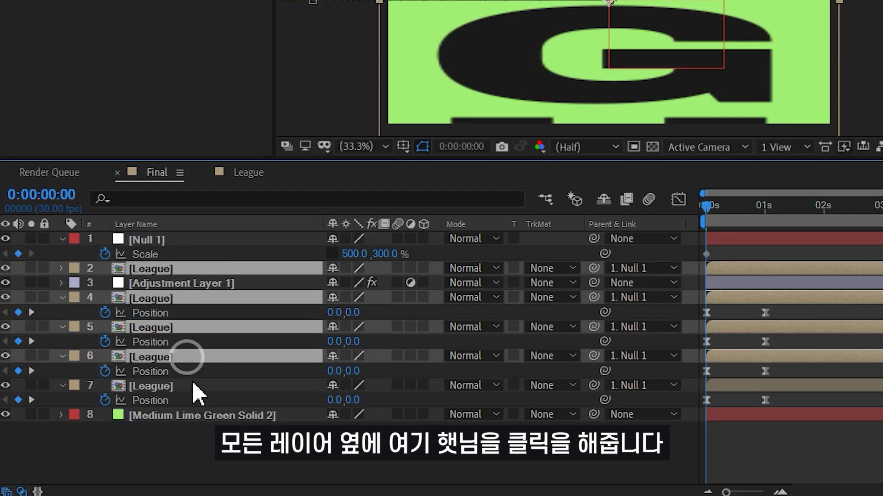
left_click(188, 386, "ctrl")
left_click(346, 386)
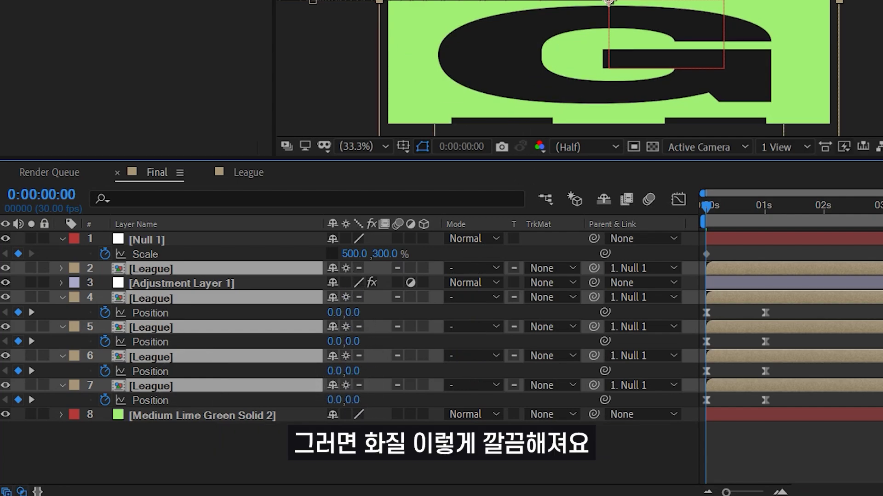
Step: At frame 5, set the null's horizontal scale to 300% to add a second Scale keyframe
left_click(173, 255)
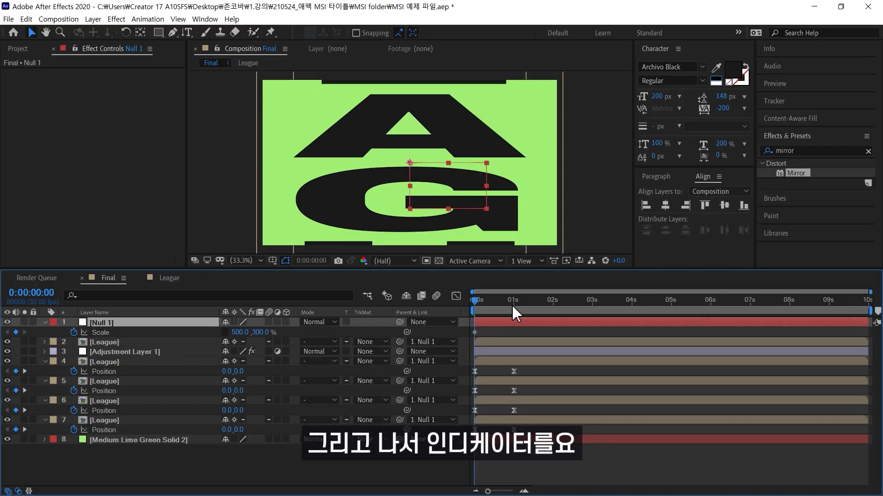
left_click_drag(512, 304, 440, 311)
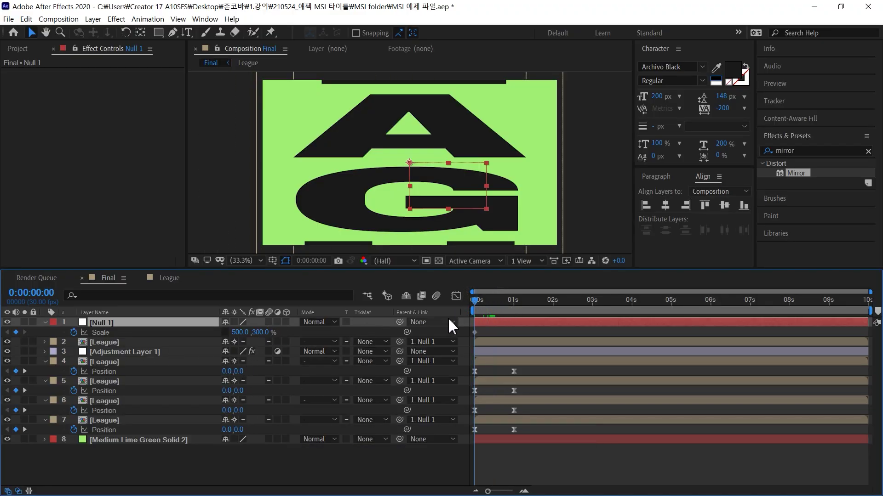
key("equal")
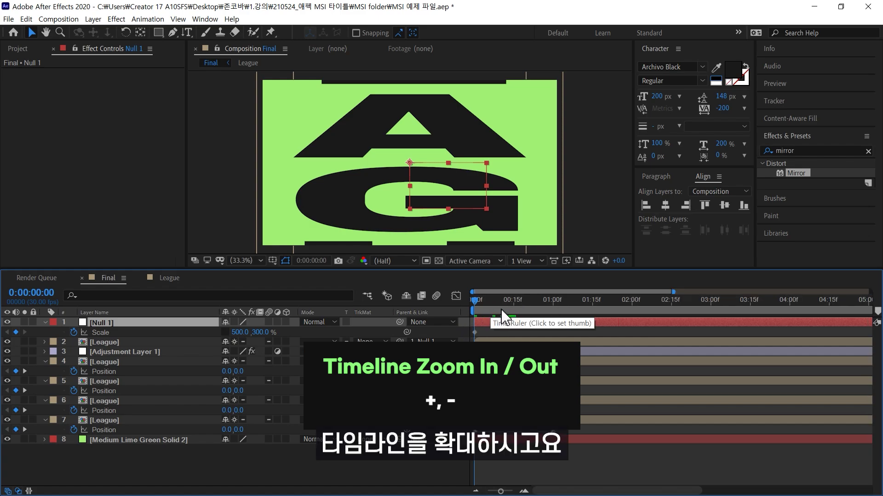
key("equal")
left_click(500, 302)
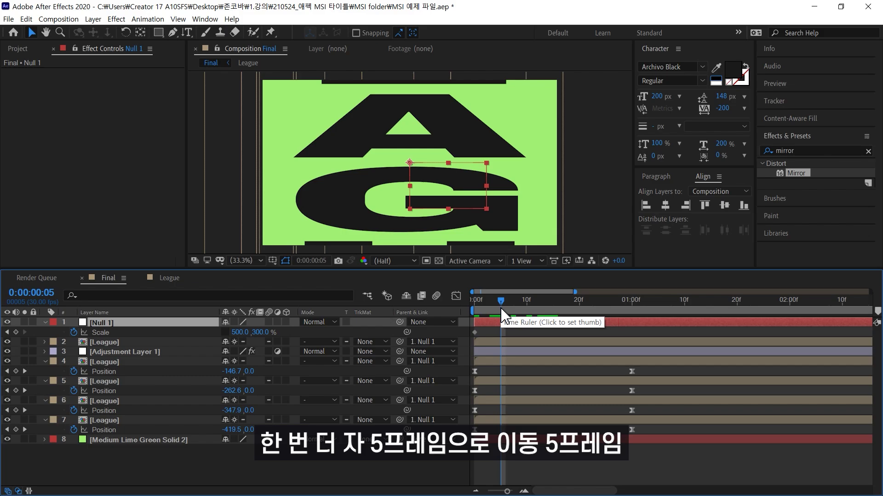
left_click(241, 332)
type("30")
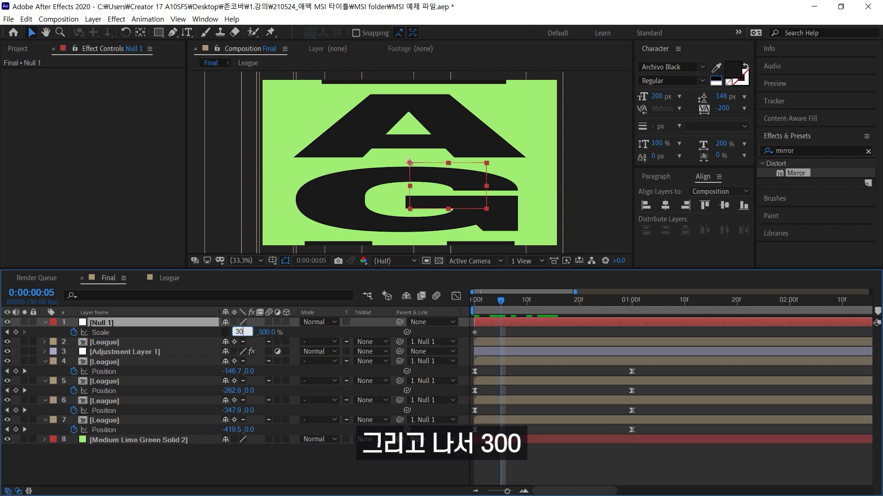
type("0")
key("Return")
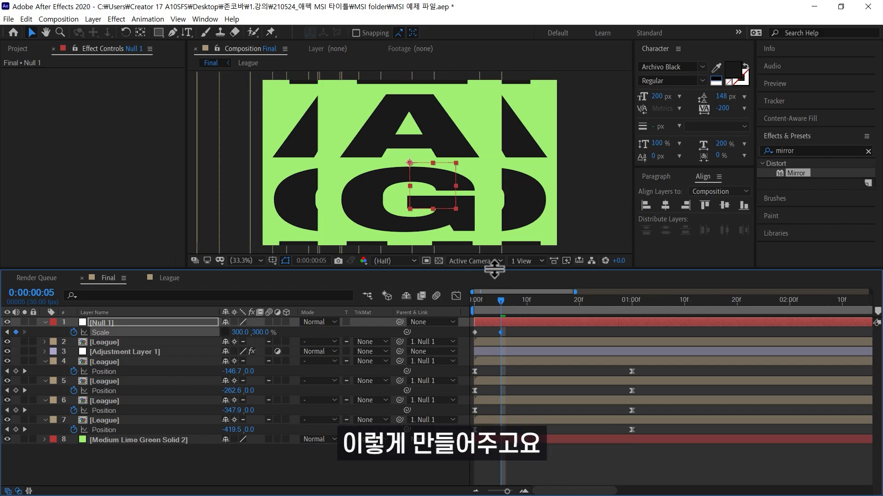
Step: At frame 10, keyframe the null's Scale at 100, 100%
left_click(524, 305)
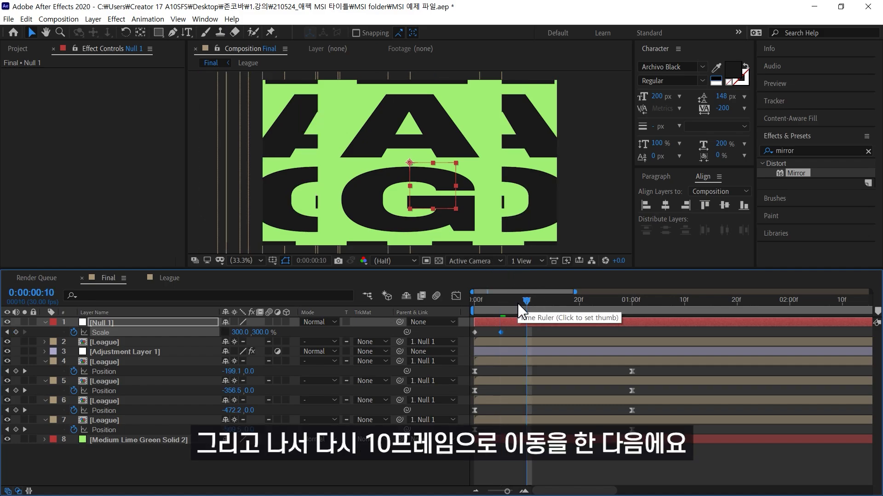
left_click(241, 332)
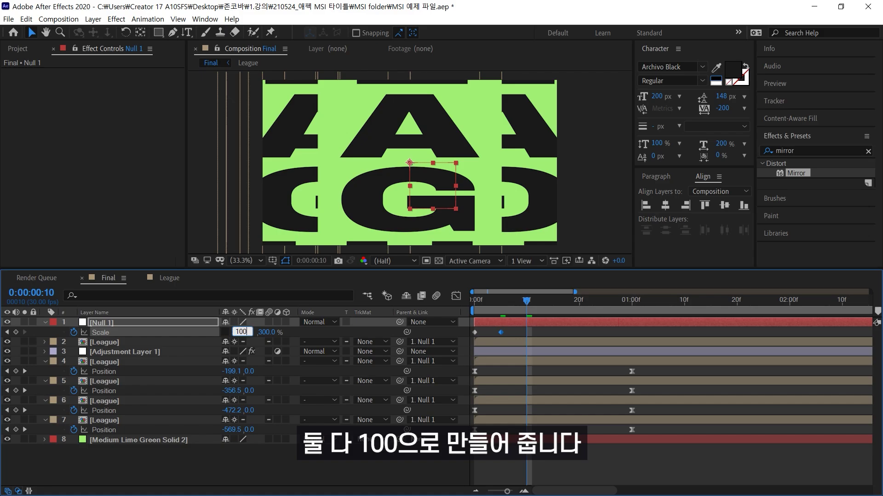
key("Return")
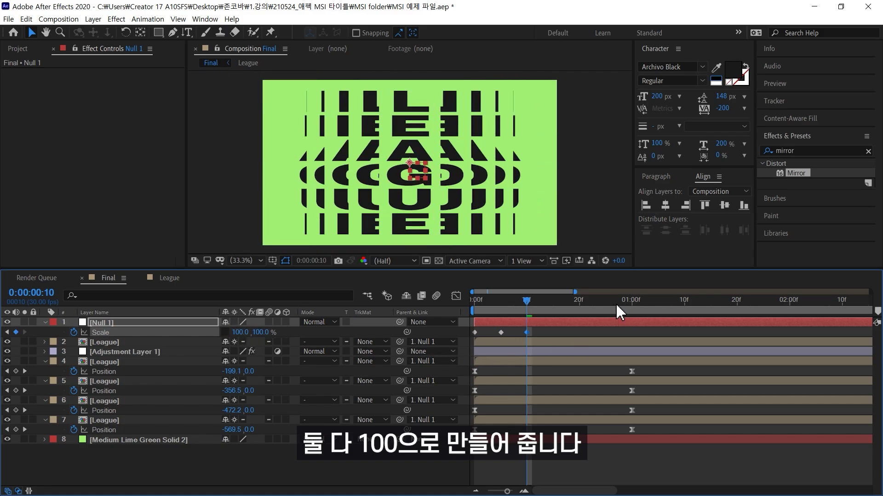
Step: At 1 second, keyframe the null's Scale at 110, 110%
left_click(631, 300)
left_click(241, 332)
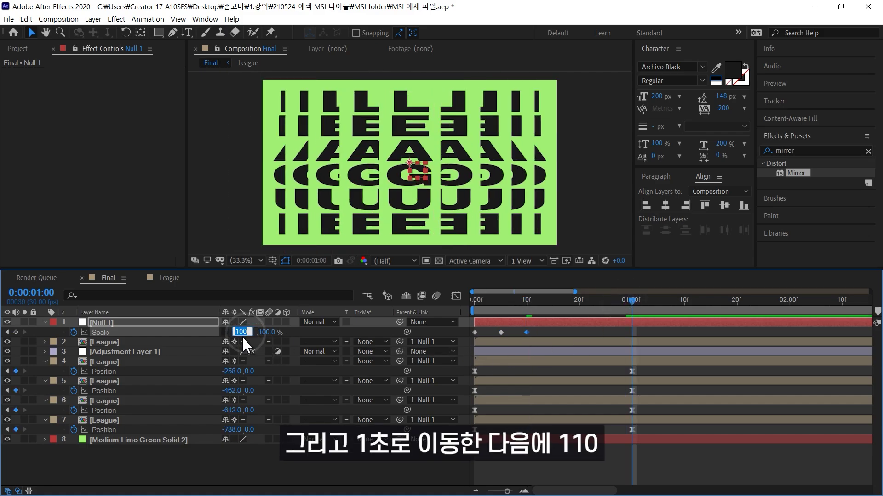
type("110")
key("Return")
left_click(257, 332)
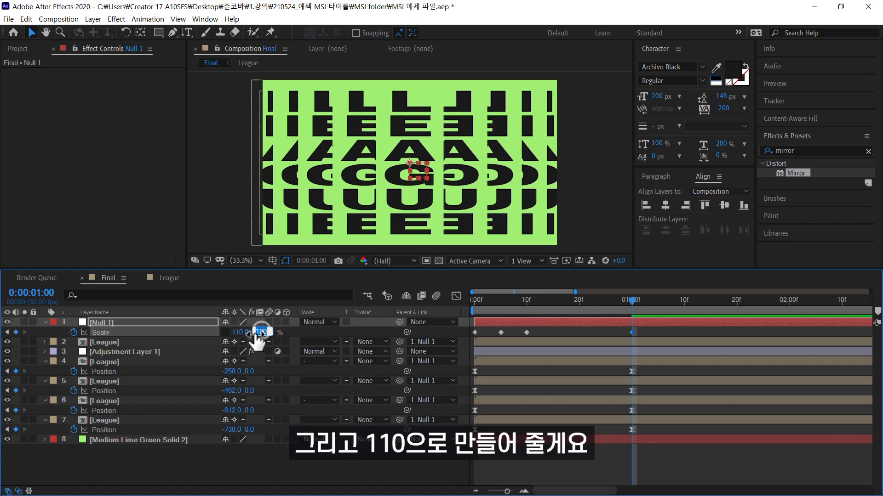
type("110")
key("Return")
left_click(606, 336)
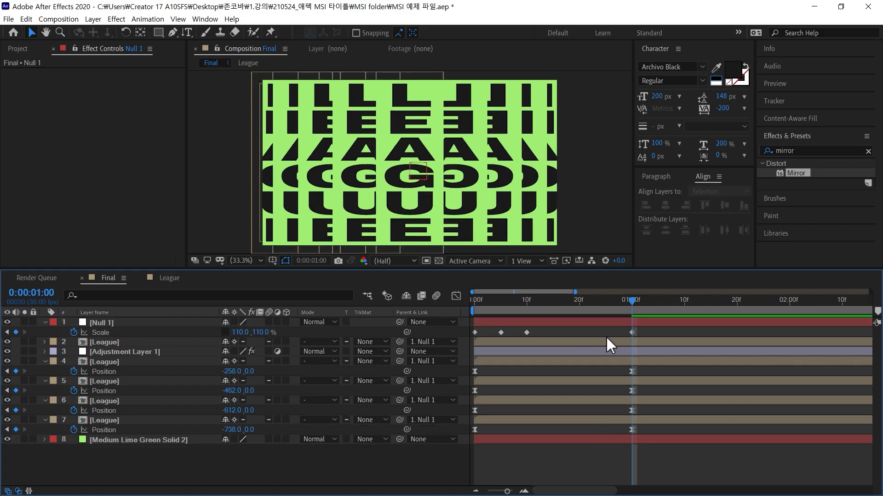
Step: Set the incoming velocity influence of all four of the null's Scale keyframes to 99%
left_click_drag(658, 328, 439, 359)
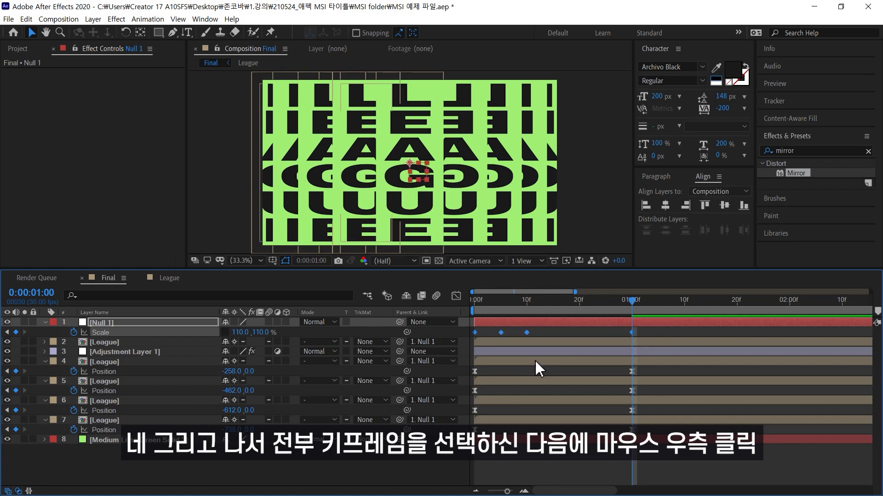
right_click(631, 331)
left_click(675, 442)
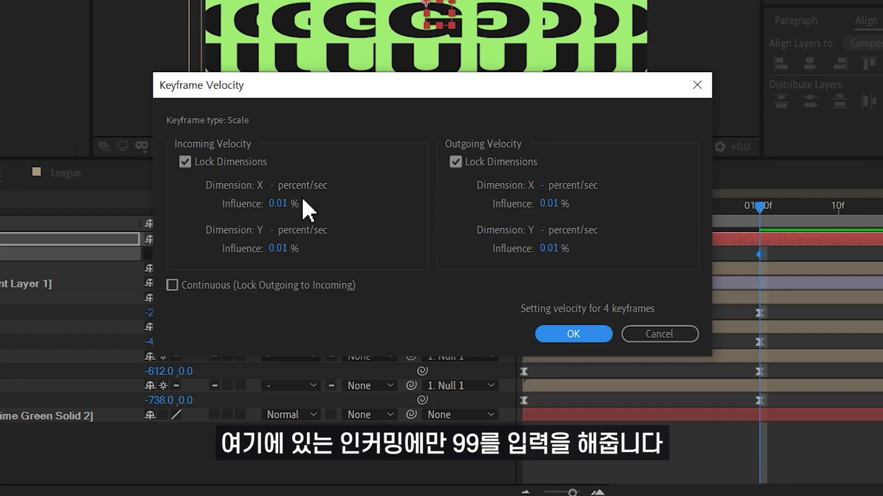
left_click(277, 203)
type("99")
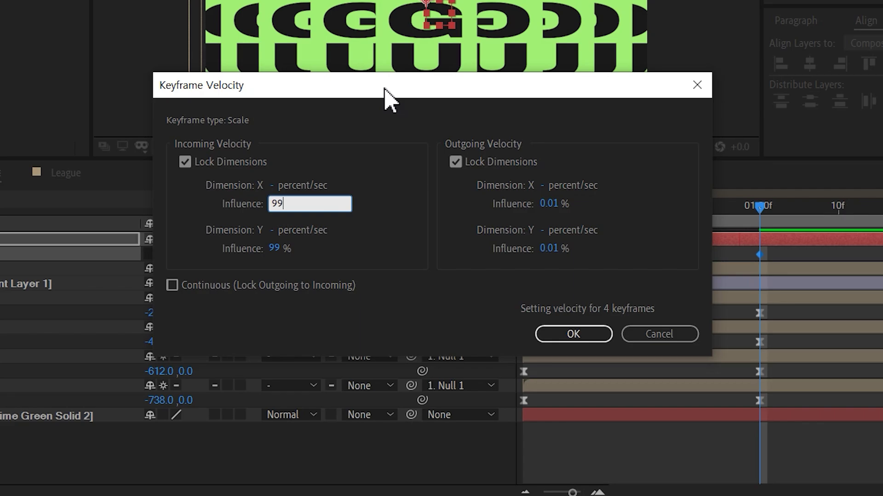
left_click_drag(385, 87, 702, 70)
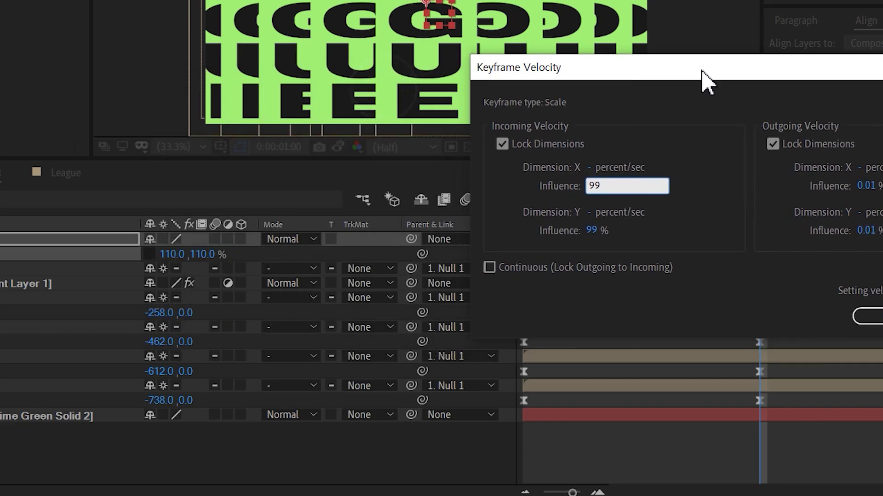
type("9")
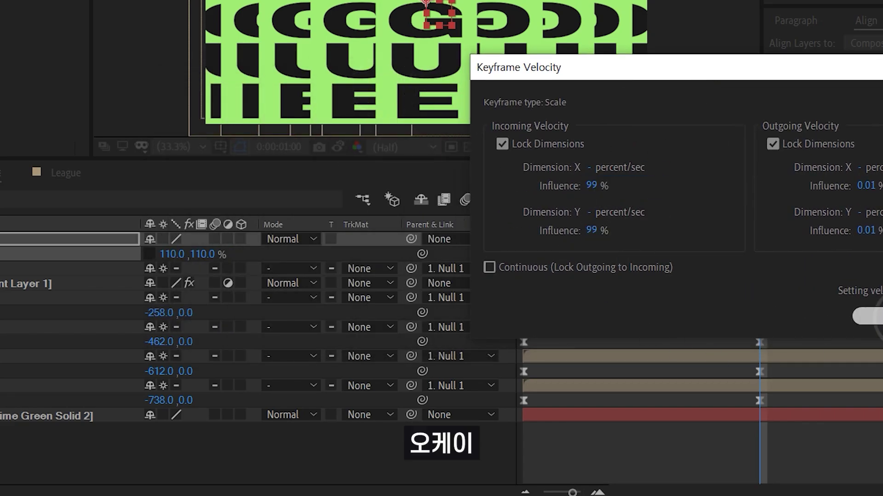
key("Return")
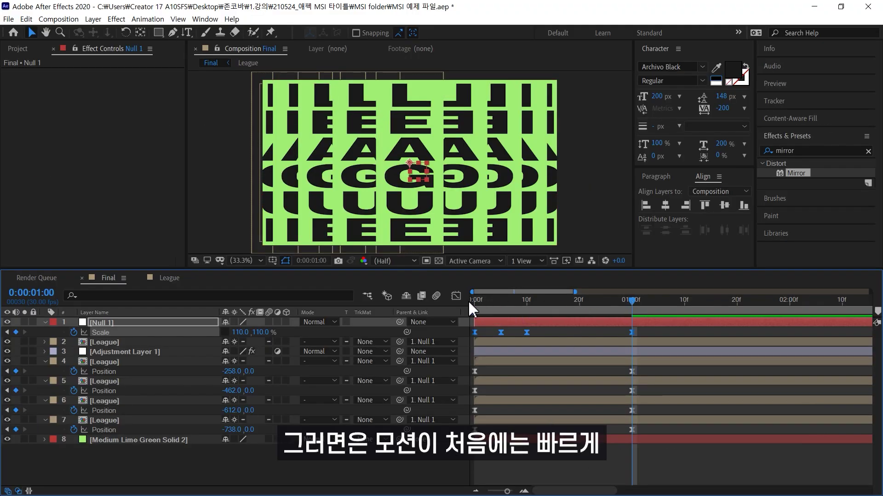
Step: Shift the four League layers with Position keyframes to start at frame 10, and preview the animation from the start
left_click(474, 301)
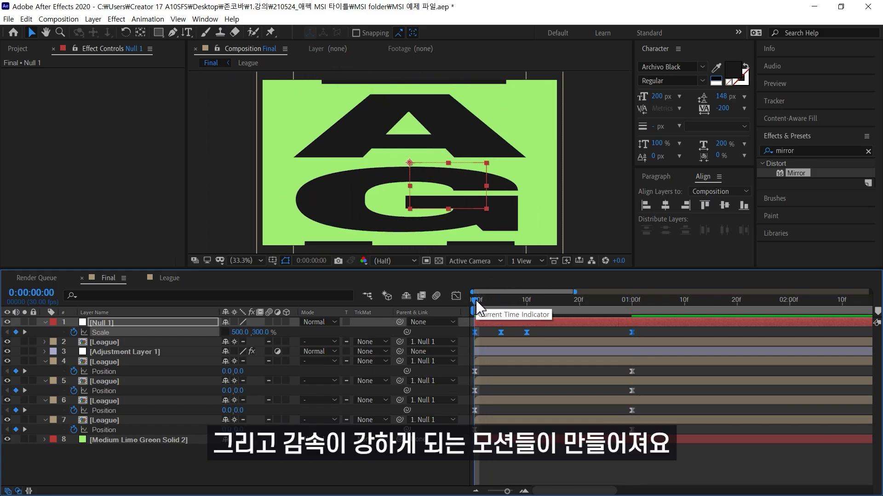
mouse_move(476, 303)
left_mouse_down()
mouse_move(527, 303)
mouse_move(473, 304)
left_mouse_up()
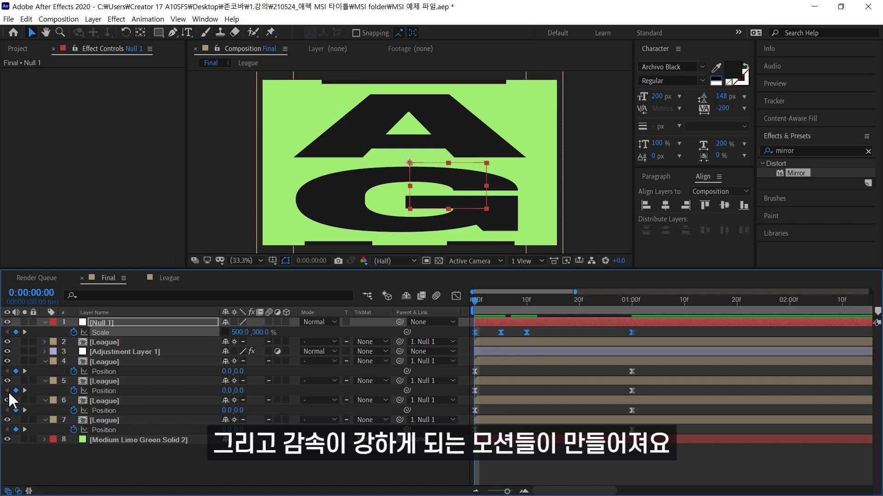
left_click(104, 362)
left_click(114, 420, "shift")
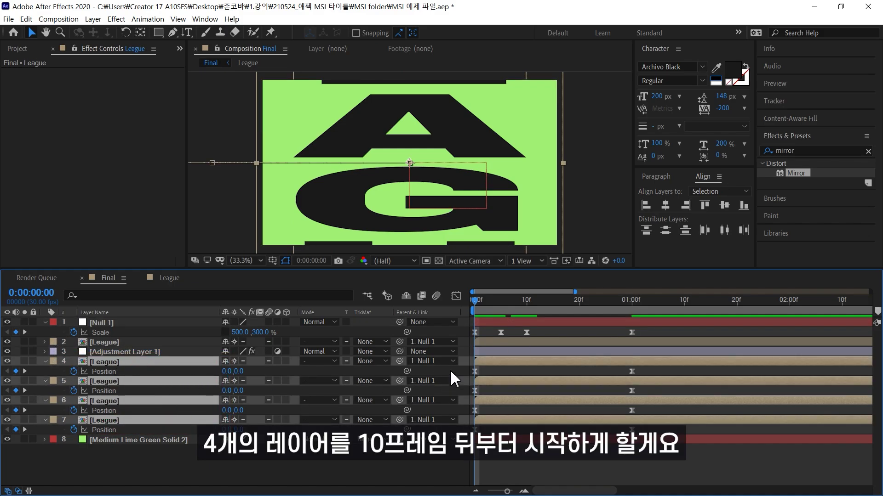
left_click_drag(501, 363, 555, 365)
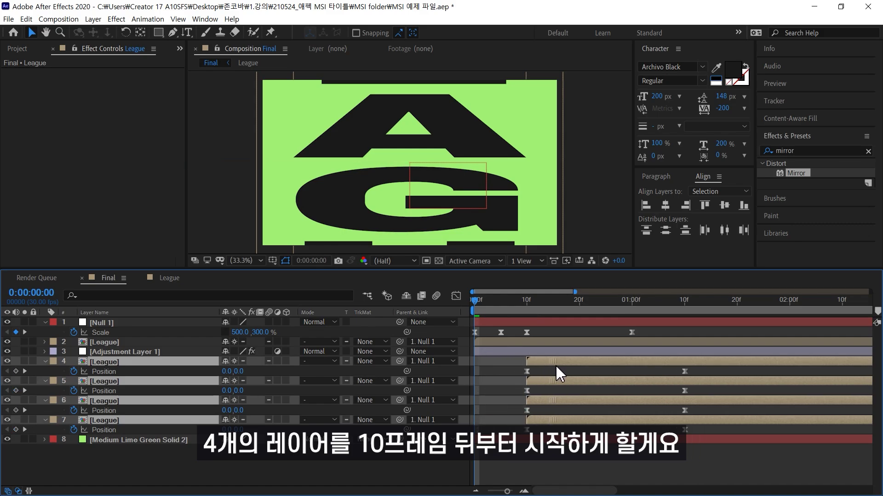
left_click(553, 482)
key("space")
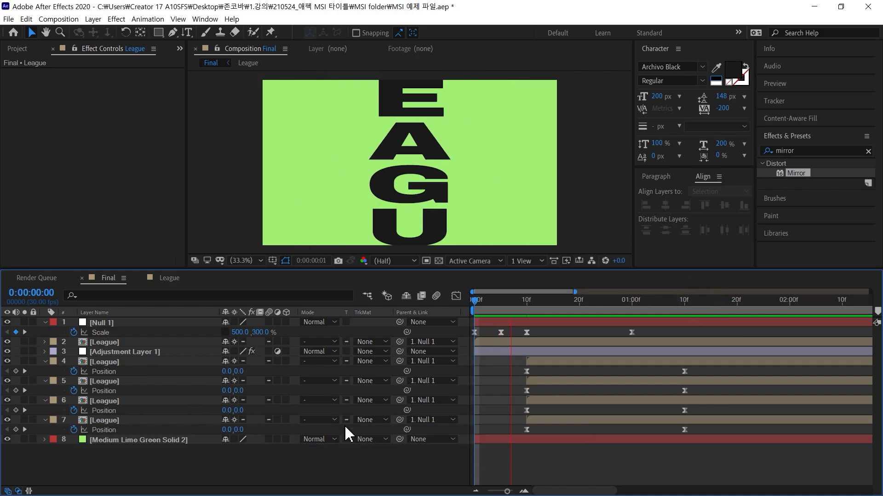
left_click_drag(556, 300, 469, 313)
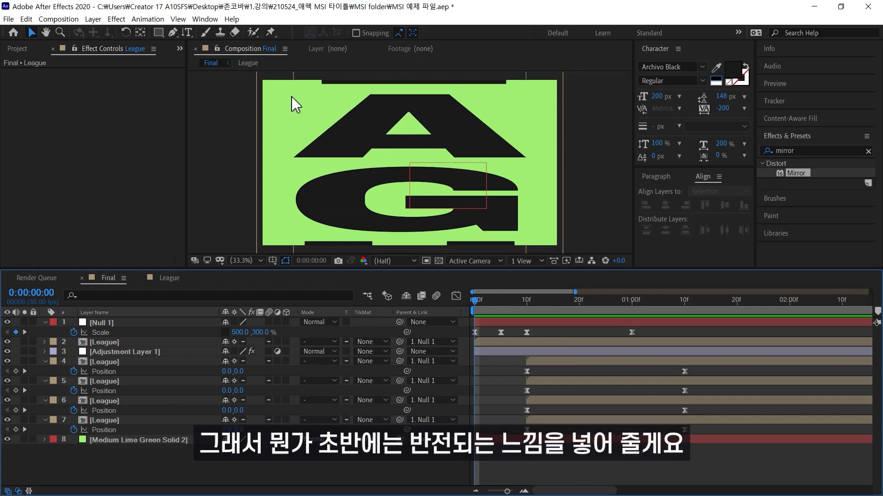
Step: Add a new adjustment layer above the null and apply the Colorama effect to it
key("ctrl+alt+y")
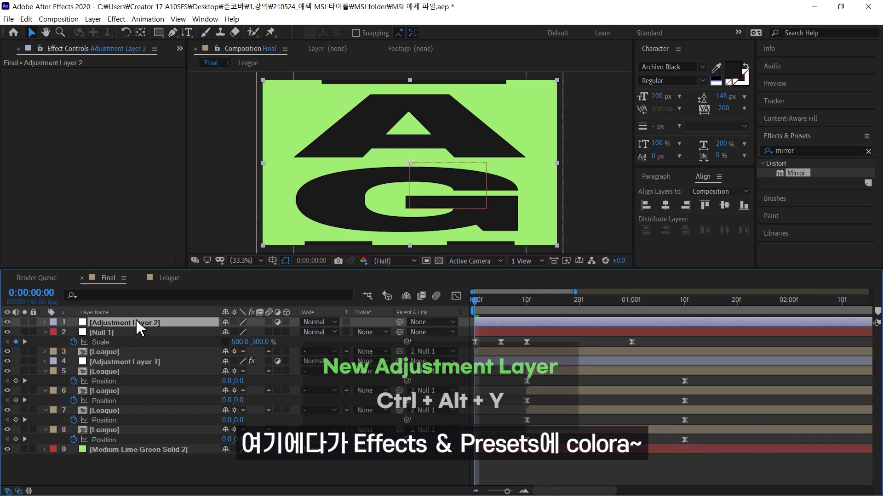
left_click(823, 151)
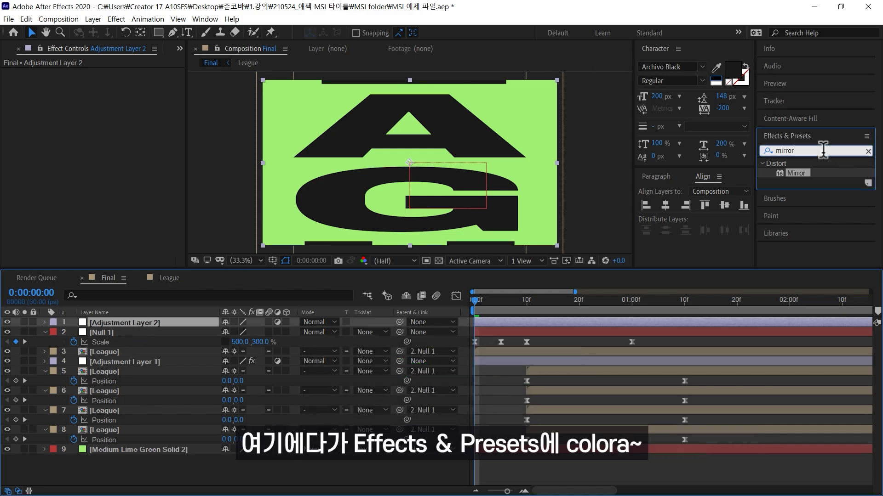
type("co")
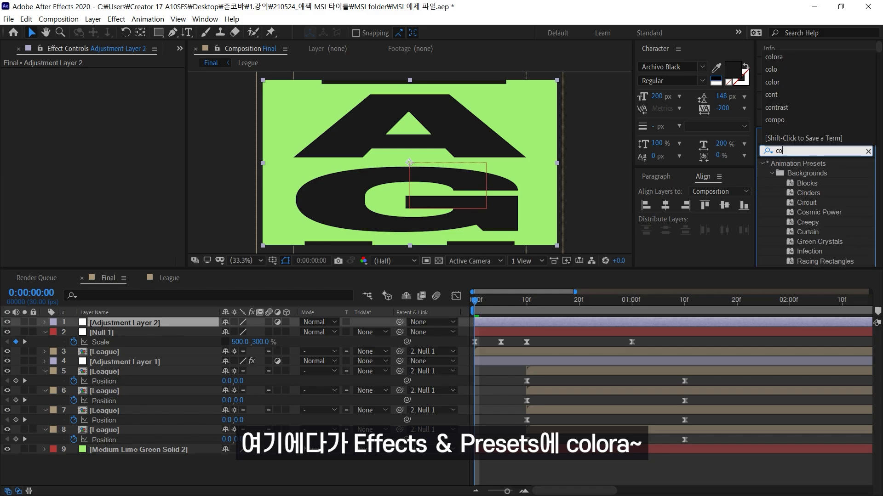
type("lora")
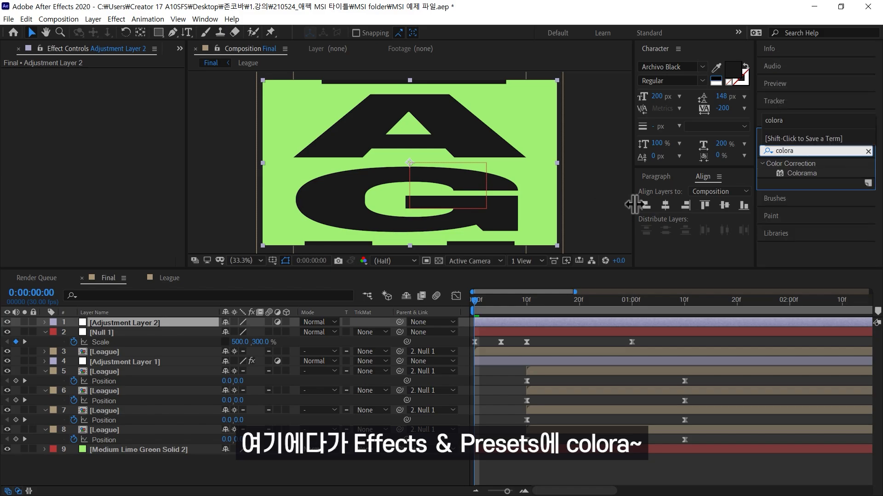
left_click(811, 175)
left_click_drag(812, 174, 130, 324)
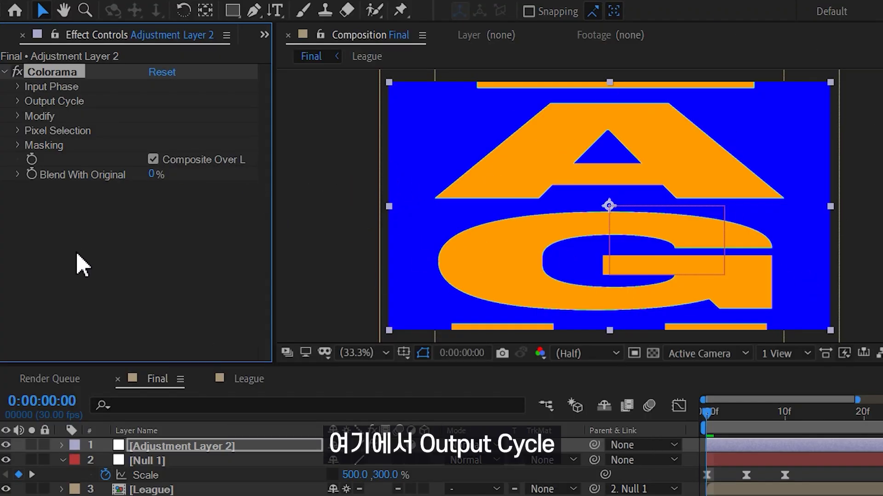
Step: Give Colorama's Output Cycle the Negative palette and move the black marker about a quarter turn counterclockwise on the colour wheel
left_click(18, 101)
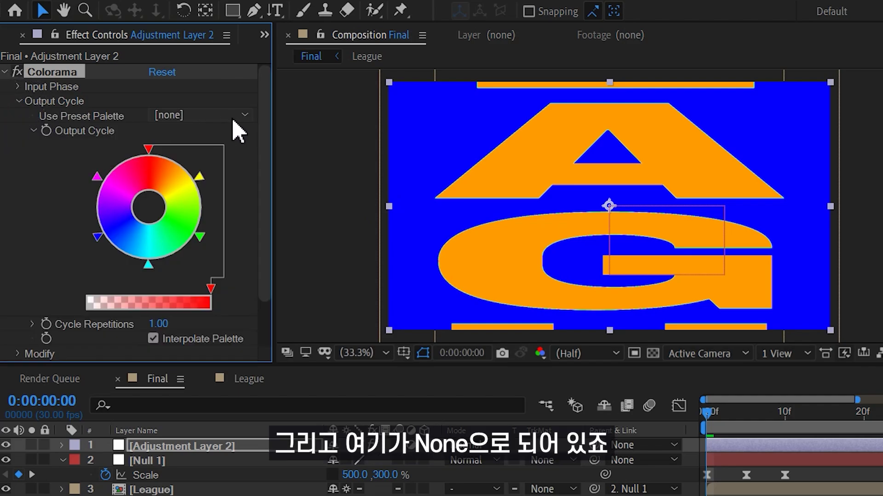
left_click(248, 119)
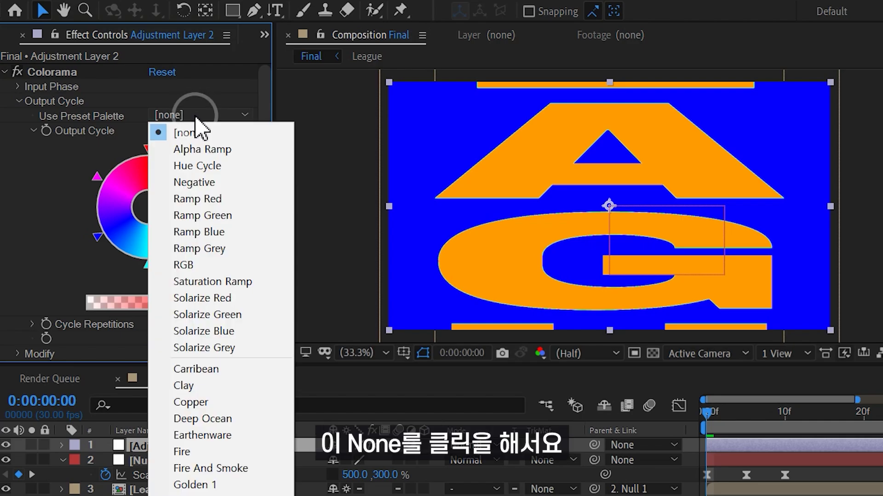
left_click(198, 182)
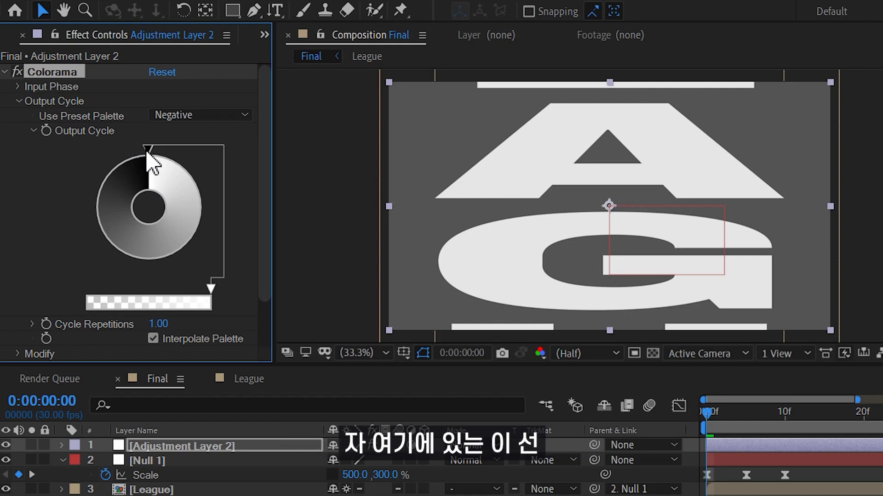
left_click_drag(147, 153, 130, 158)
mouse_move(130, 159)
left_mouse_down()
mouse_move(109, 223)
mouse_move(110, 212)
left_mouse_up()
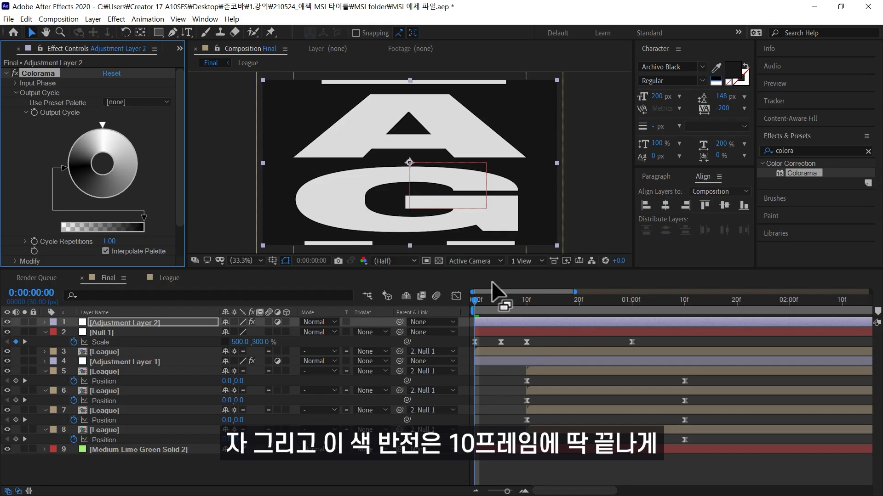
Step: Split the Colorama adjustment layer at frame 10, delete its later part, and preview from the start
left_click(526, 301)
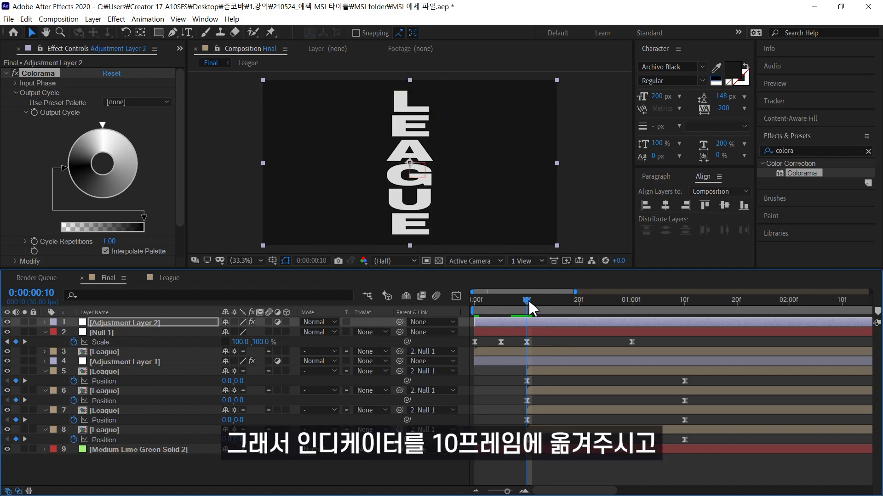
key("ctrl+shift+d")
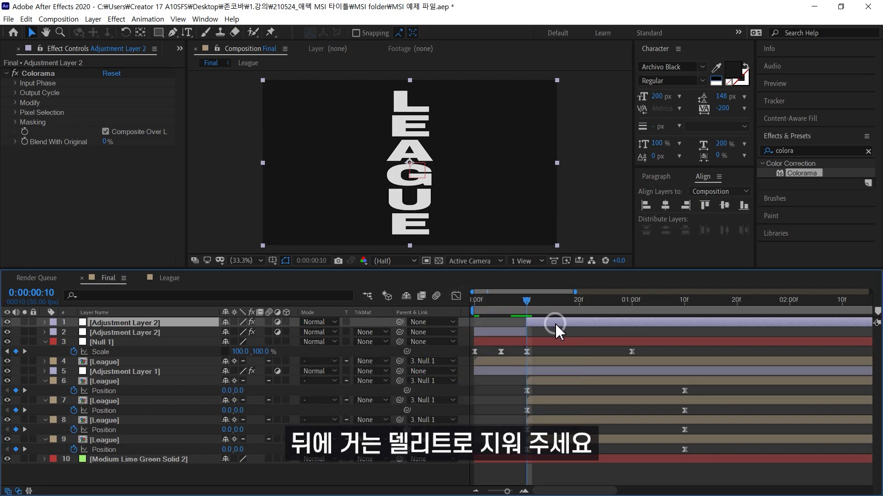
key("Delete")
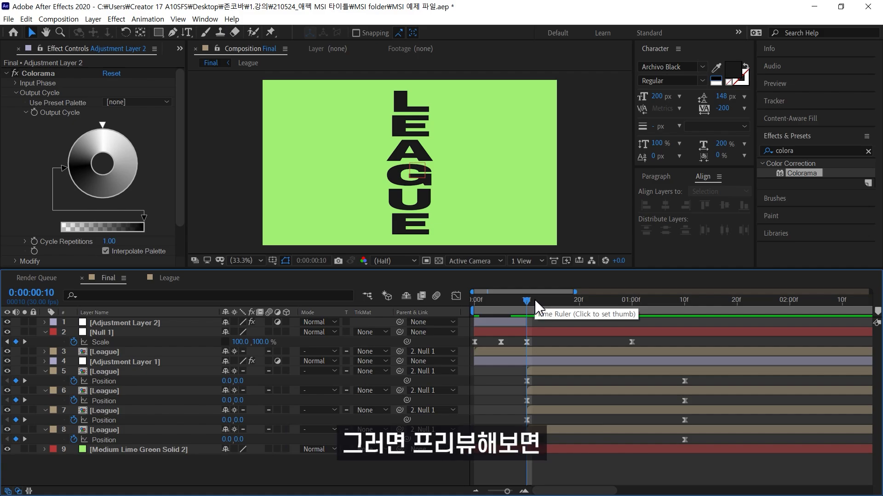
key("Home")
key("space")
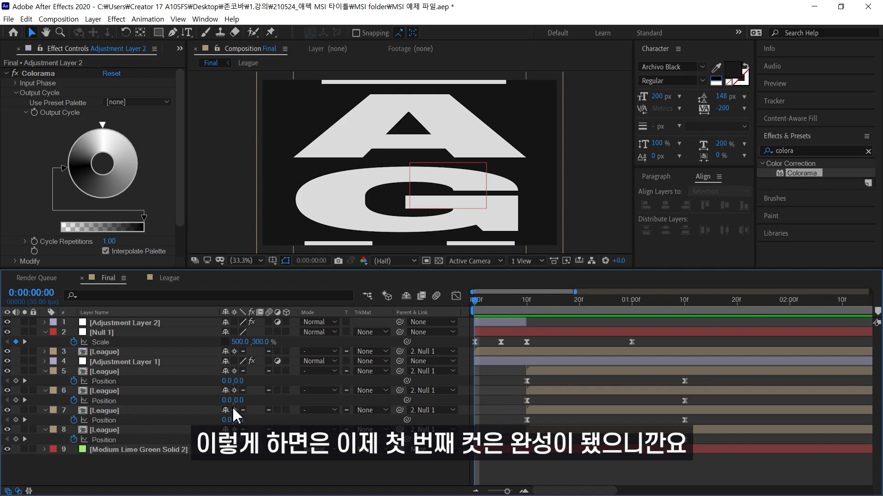
Step: Pre-compose all layers of the Final composition into a new composition named #1
left_click(119, 326)
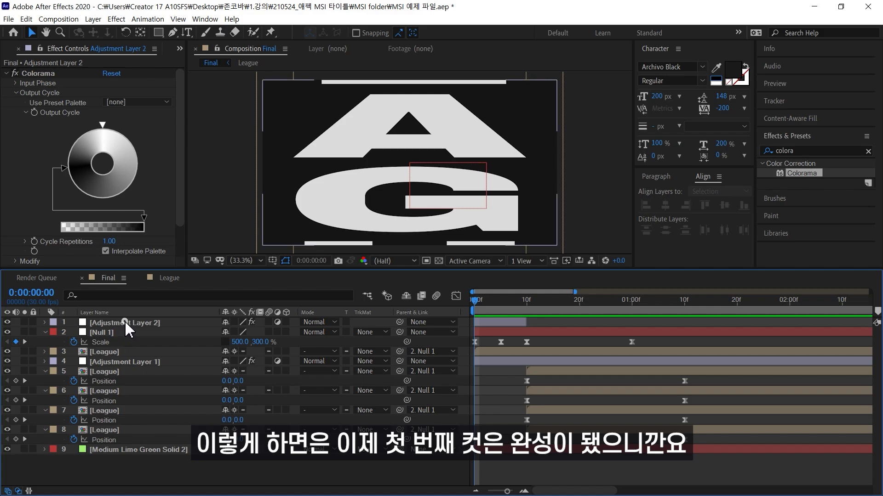
left_click(156, 449, "shift")
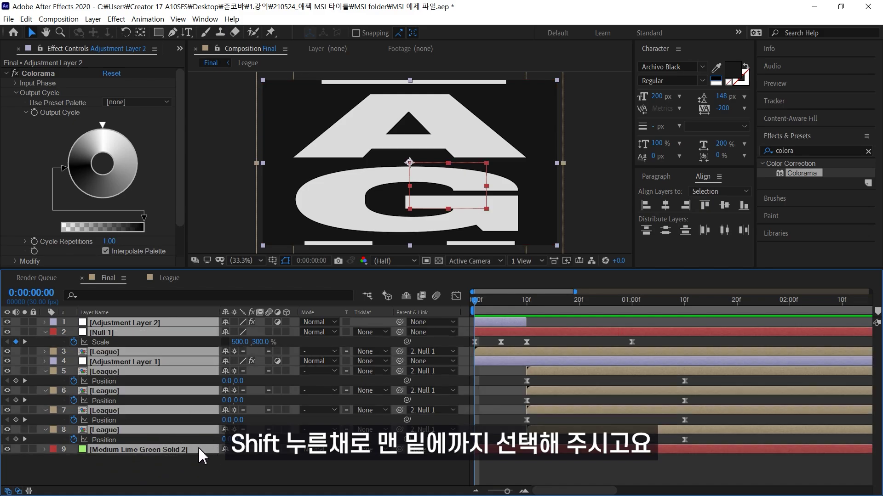
key("ctrl+shift+c")
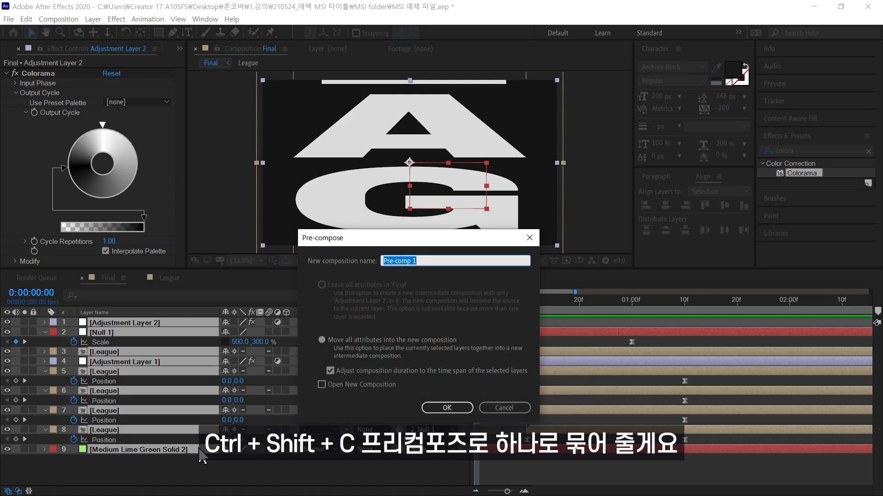
type("#")
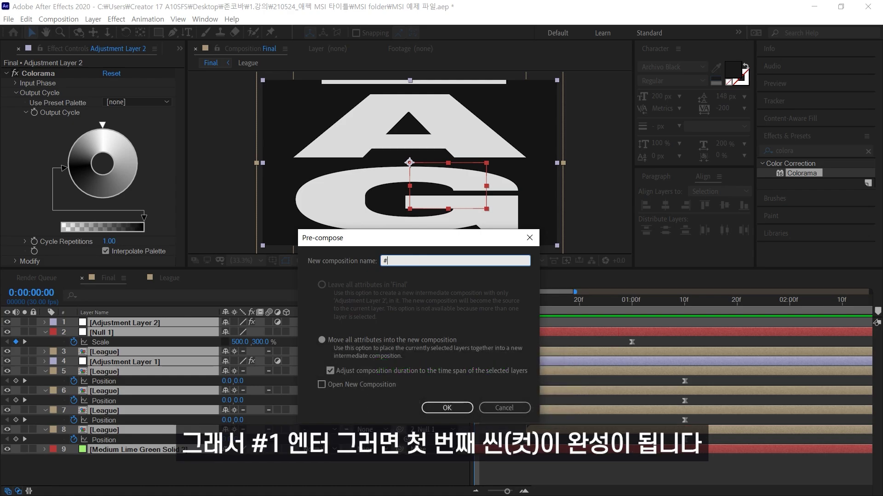
type("1")
key("Return")
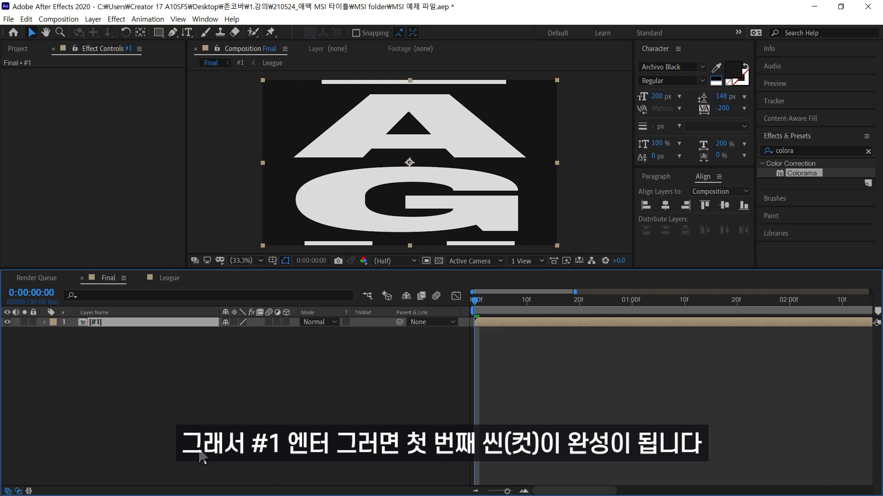
left_click(200, 458)
Step: Save the project with the #1 layer hidden, and activate the Type tool
left_click(6, 322)
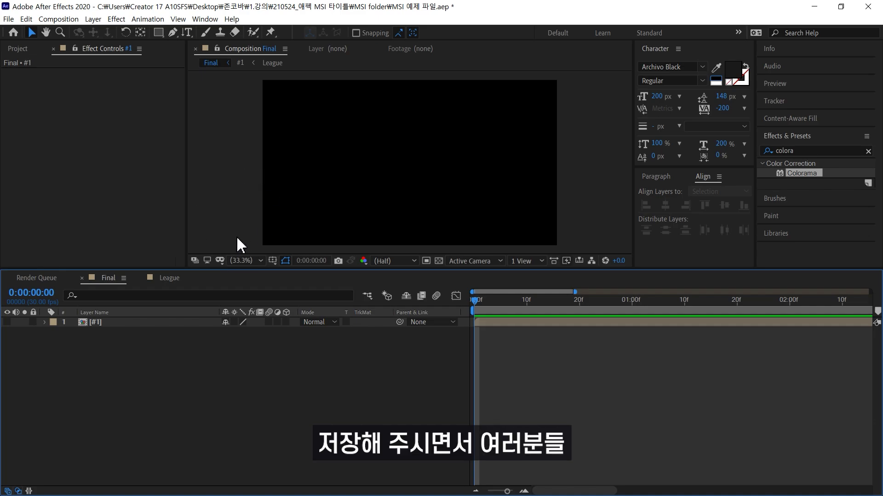
key("ctrl+s")
key("ctrl+t")
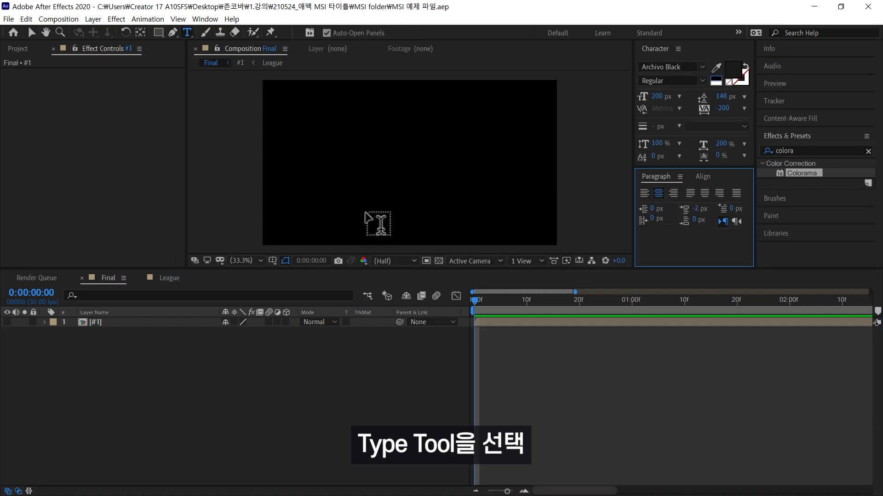
Step: Add a text layer reading "of" in the Final composition and set its font size to 350 px
left_click(375, 144)
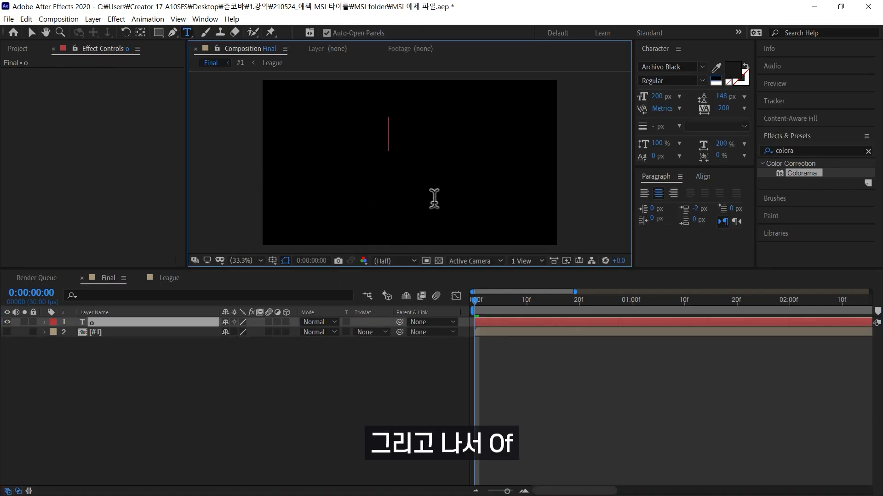
type("of")
key("ctrl+Return")
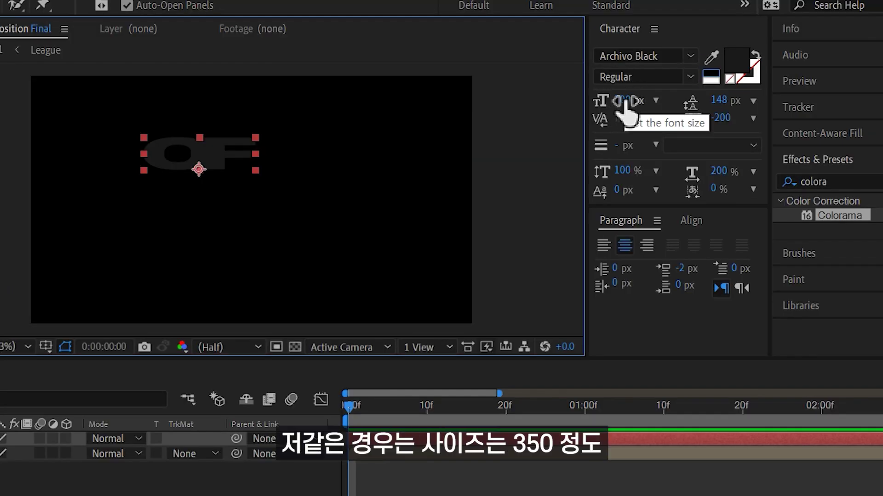
left_click(657, 97)
type("350")
key("Return")
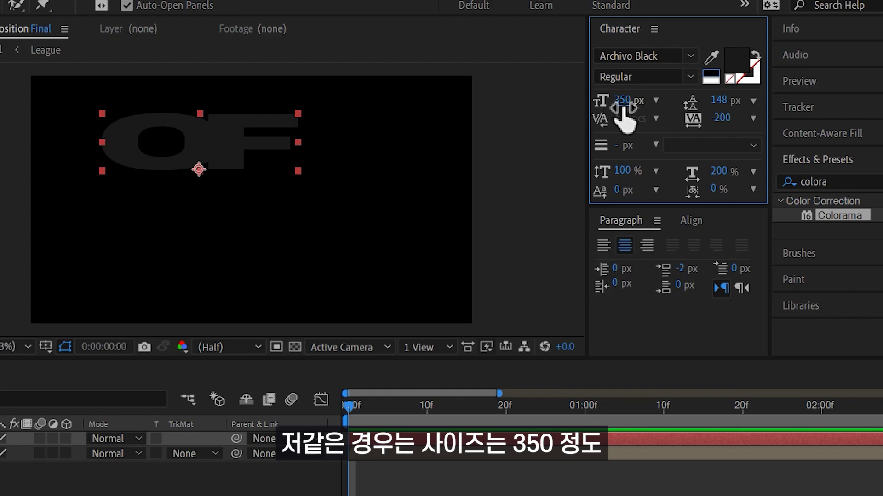
Step: Set the OF text's tracking to -50 and its horizontal scale to 100%
left_click(723, 118)
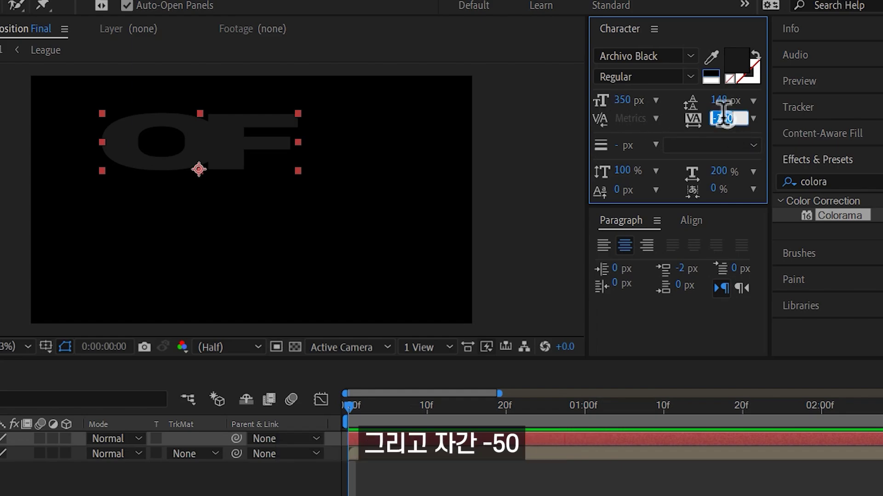
type("-50")
key("Return")
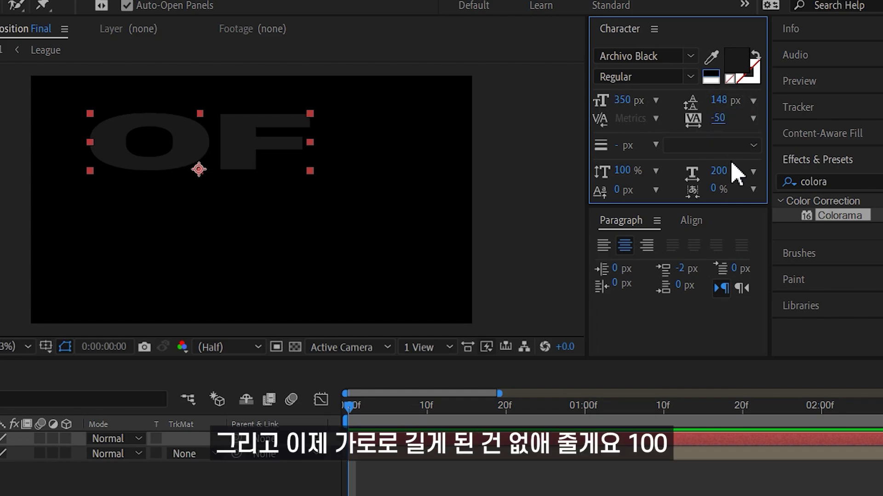
left_click(723, 172)
type("10")
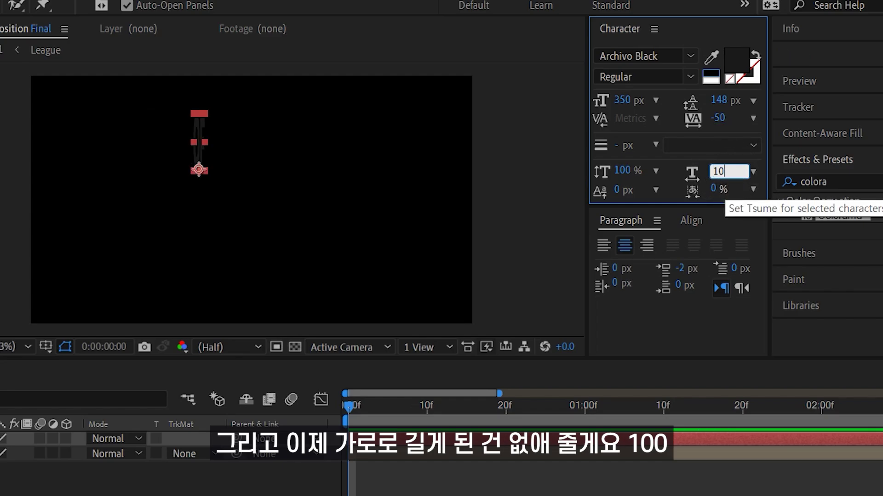
type("0")
key("Return")
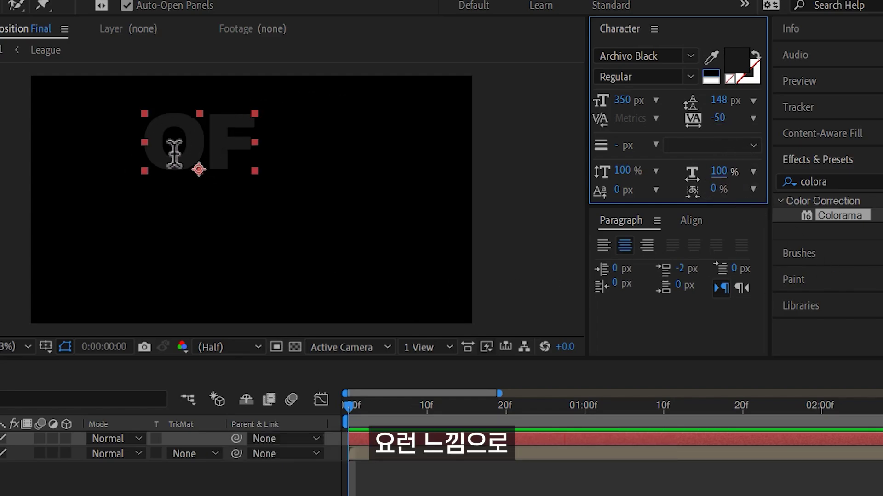
Step: Centre the OF text horizontally and vertically in the composition
key("v")
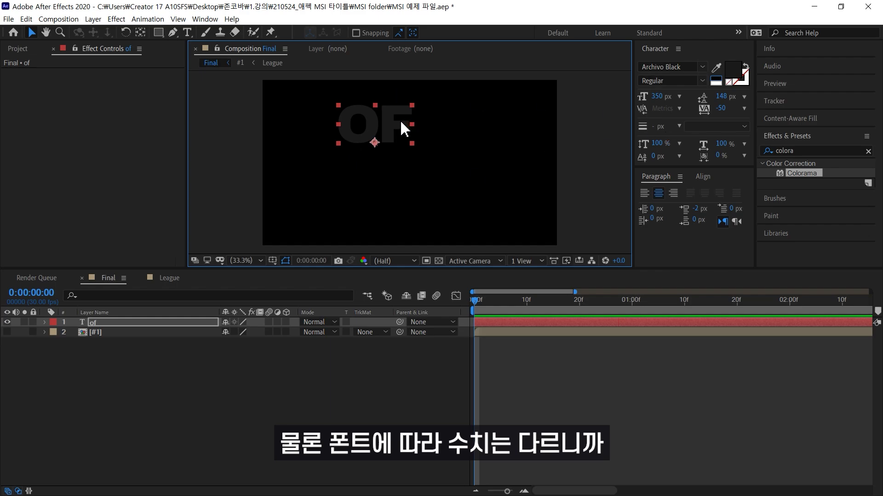
left_click_drag(404, 130, 434, 145)
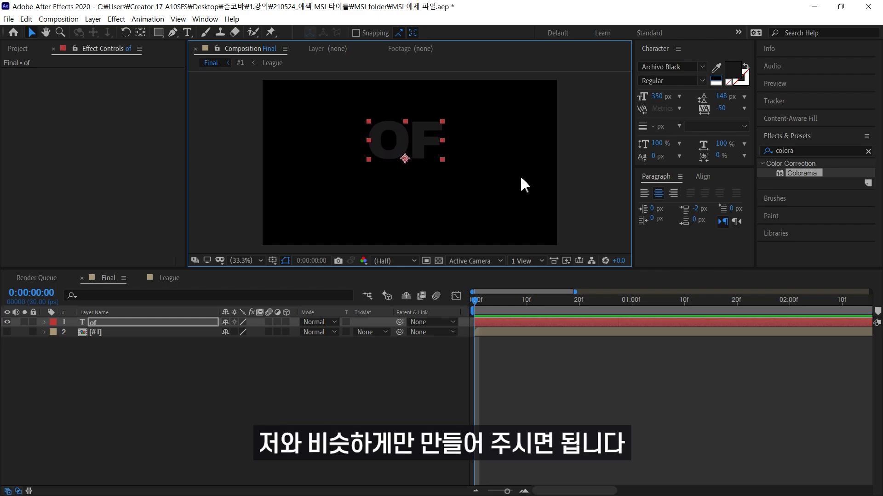
left_click(703, 177)
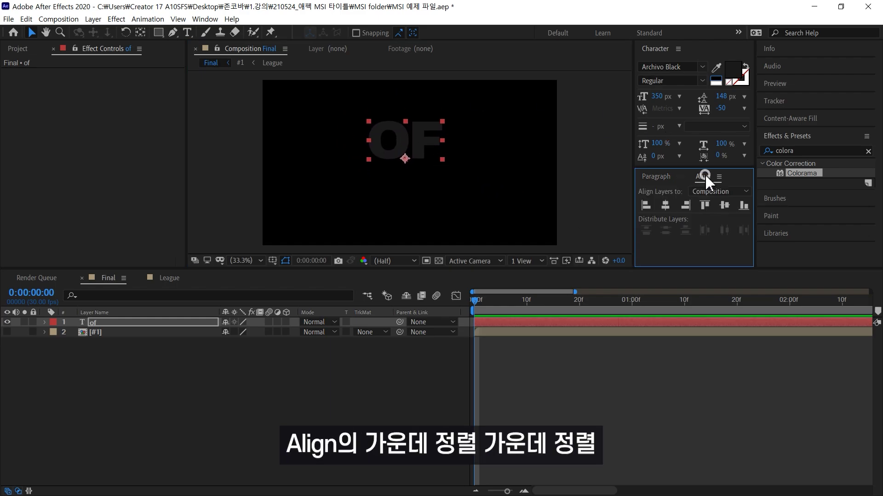
left_click(664, 206)
left_click(724, 205)
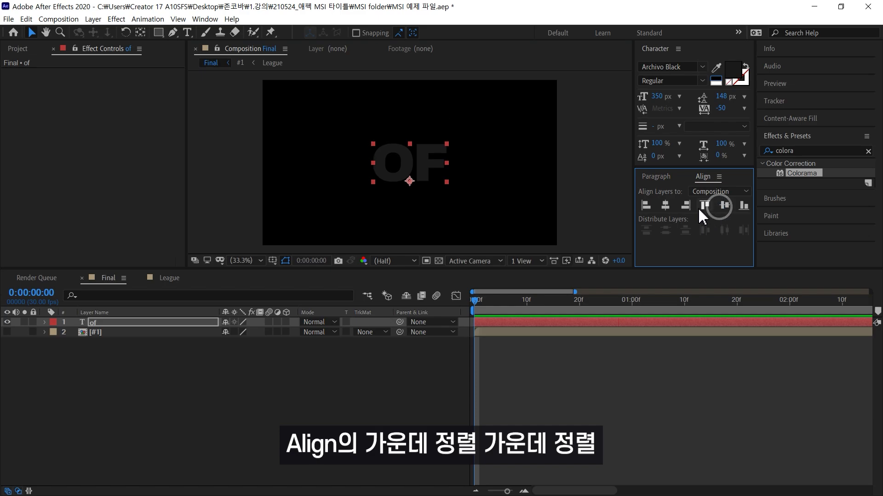
Step: Duplicate the OF text layer, place the copy directly below it, and change its text to "legend"
left_click(435, 175)
key("ctrl+d")
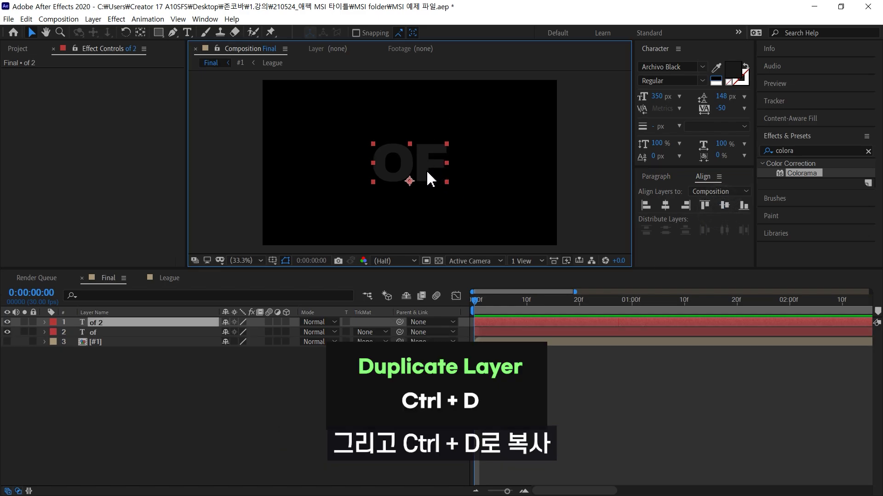
left_click_drag(420, 168, 425, 211)
double_click(437, 206)
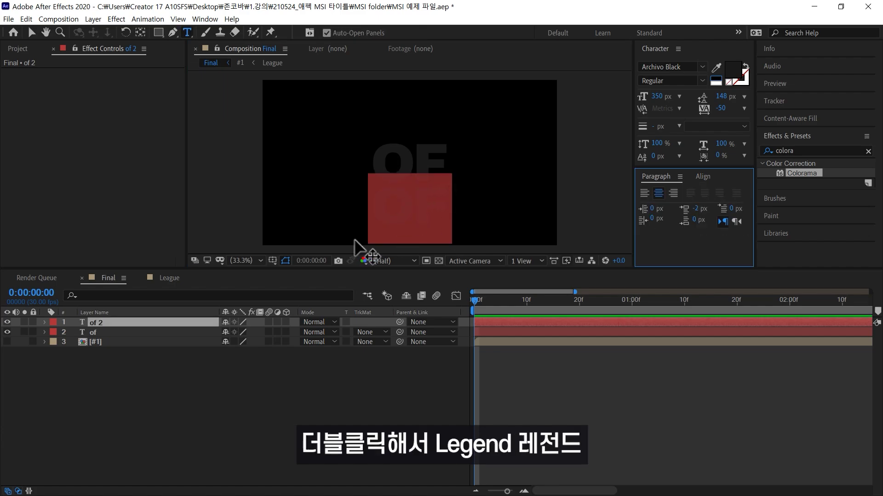
type("legend")
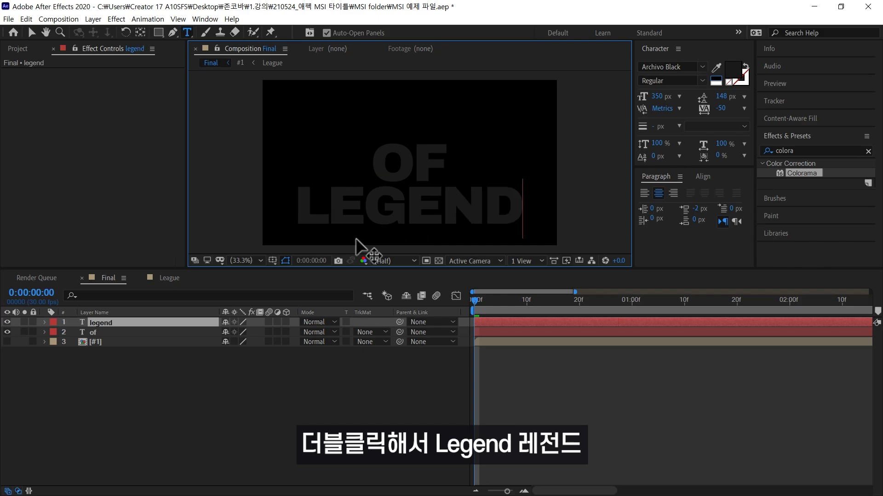
key("Escape")
Step: Set the LEGEND text's font size to 175 px and move it straight up to sit just beneath OF
left_click(657, 96)
type("17")
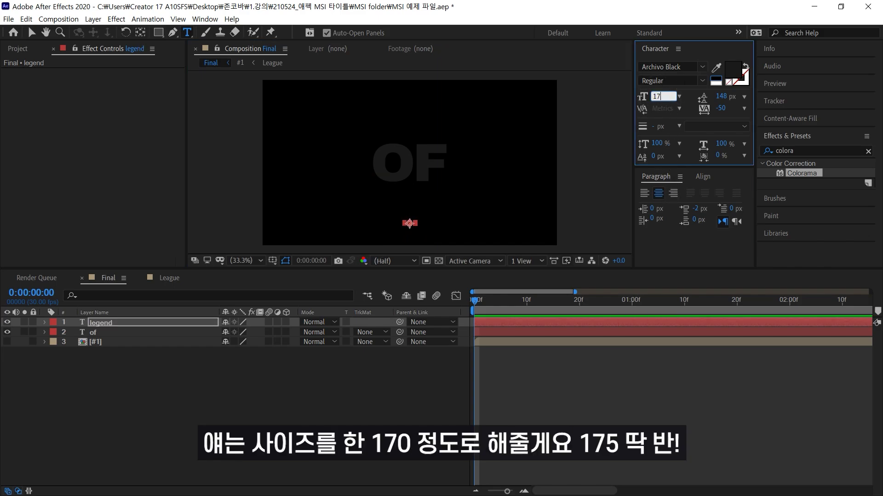
type("5")
key("Return")
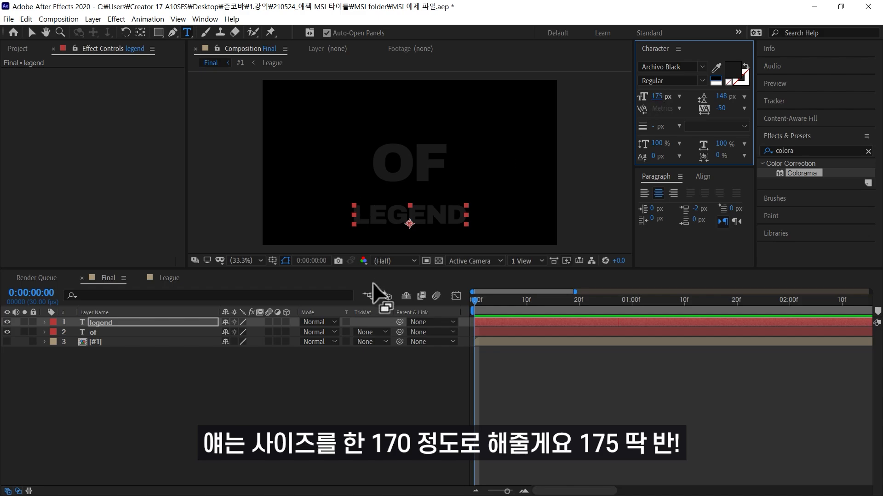
key("v")
left_click_drag(429, 212, 431, 192)
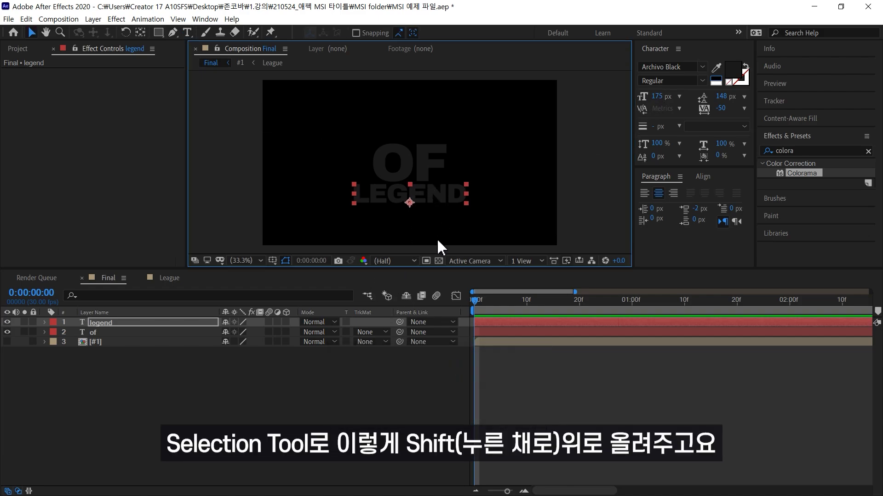
Step: Duplicate the LEGEND text layer, place the copy just below it, and change its text to "season"
key("ctrl+d")
left_click_drag(441, 197, 447, 225)
double_click(444, 223)
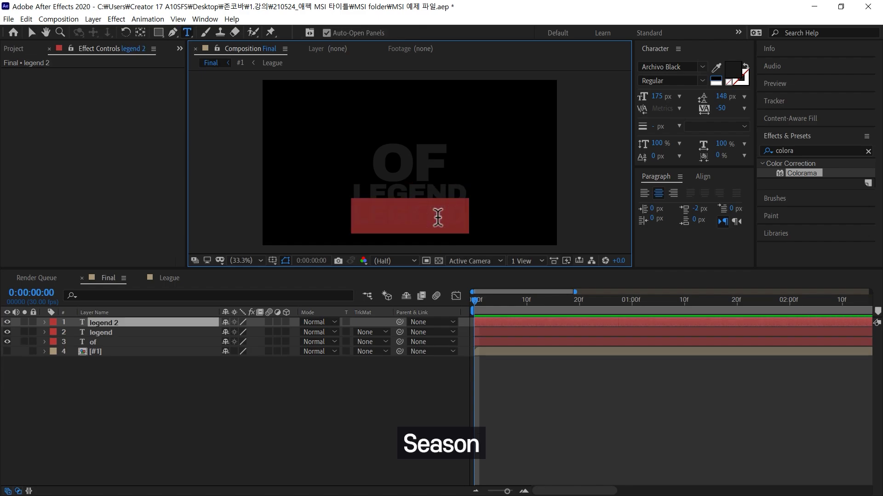
type("season")
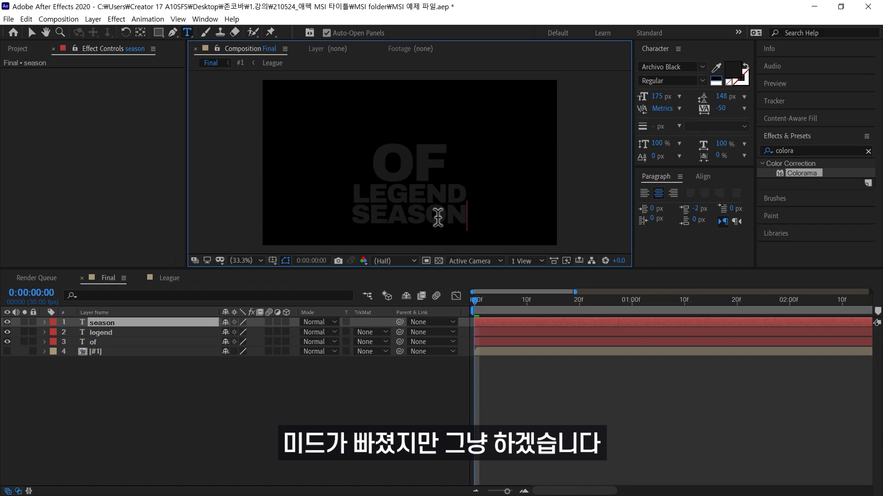
key("Escape")
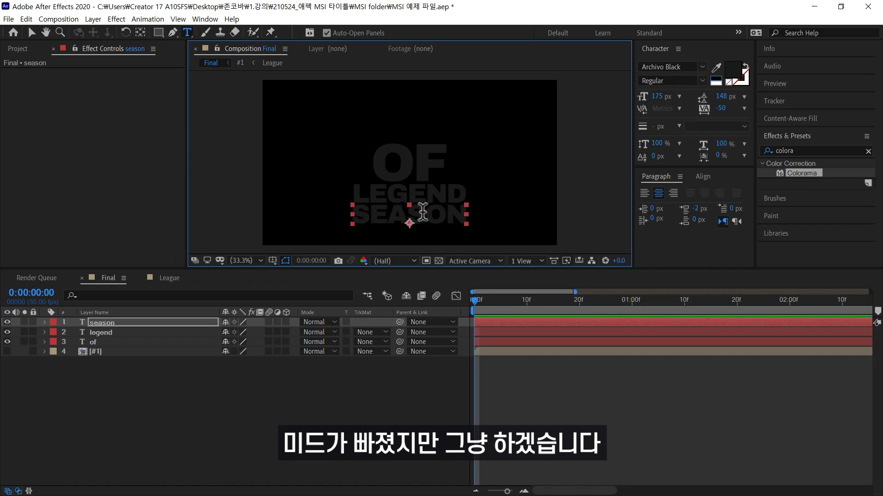
Step: Nudge the LEGEND and SEASON texts slightly downward to even out the spacing between the three lines
key("v")
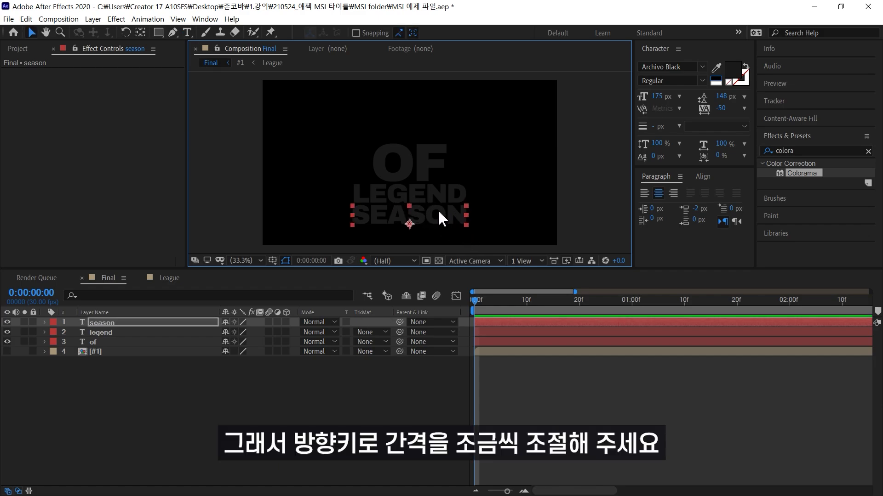
left_click(437, 194)
left_click(435, 216)
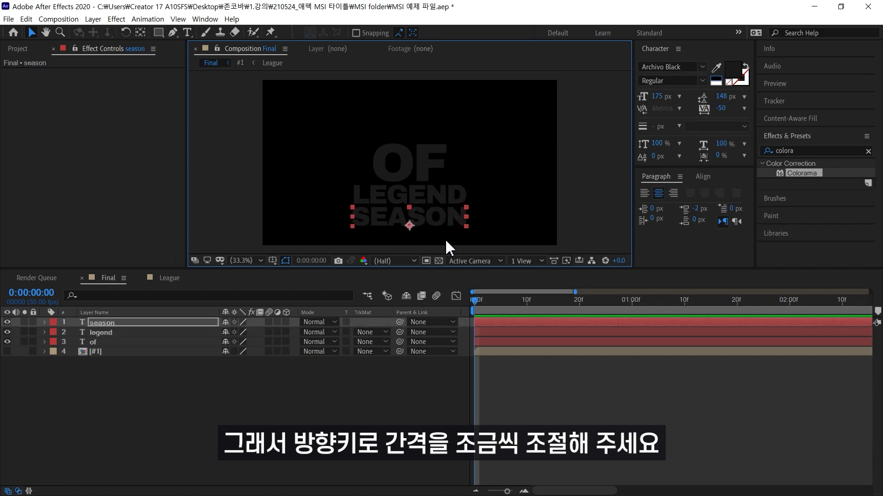
Step: Move the OF, LEGEND and SEASON texts up together so the block sits in the middle of the frame
left_click(411, 171)
left_click(410, 196, "shift")
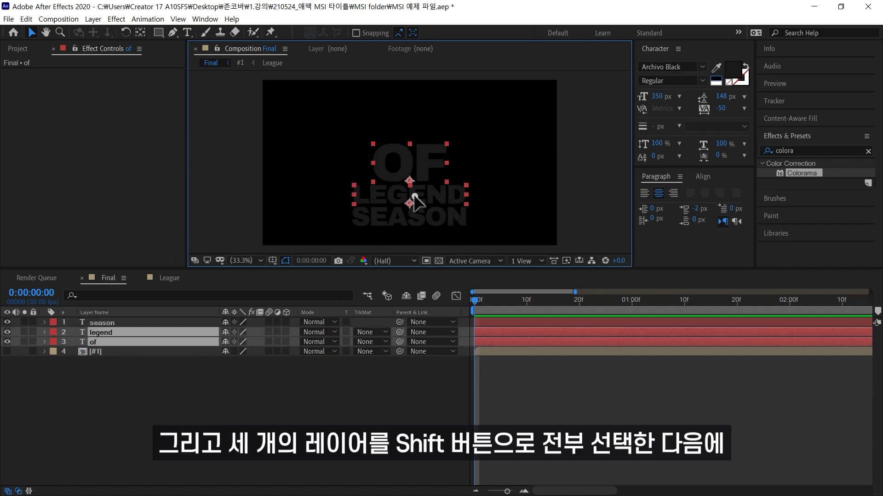
left_click(420, 217, "shift")
left_click_drag(421, 211, 319, 412)
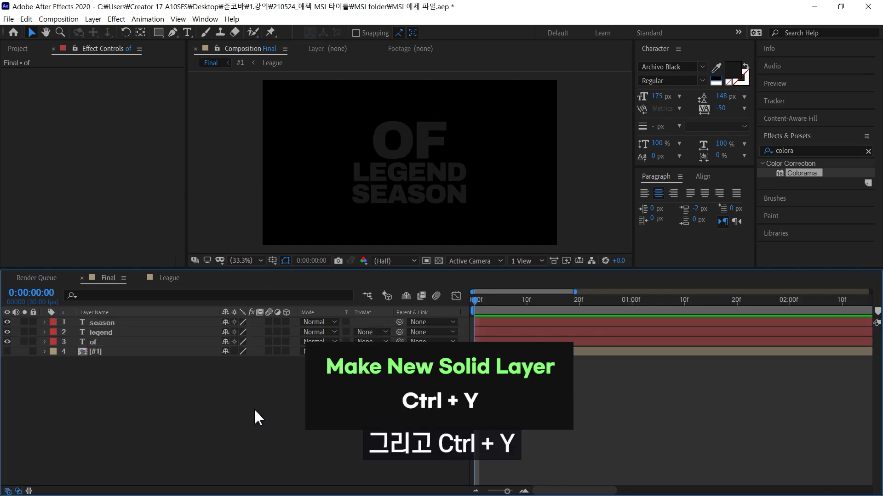
Step: Create a light grey solid with 0% saturation and 90% brightness (E5E5E5) and place it directly above the #1 layer
key("ctrl+y")
left_click(626, 389)
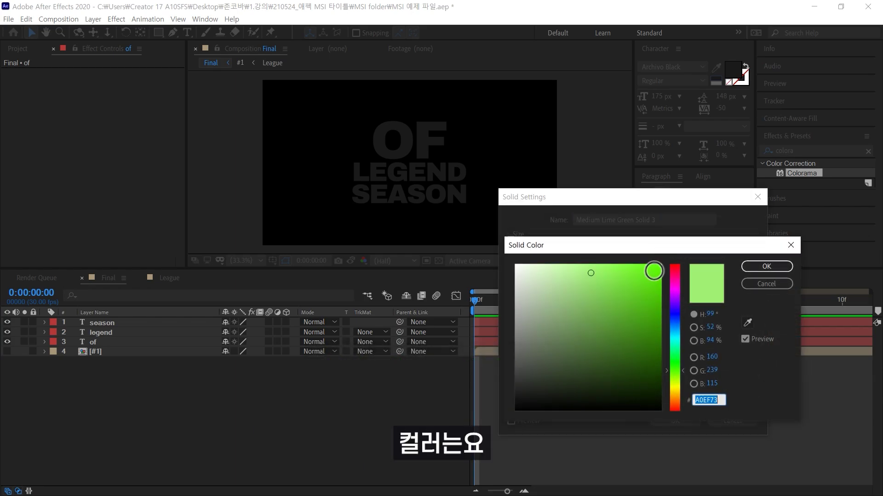
left_click_drag(608, 288, 514, 275)
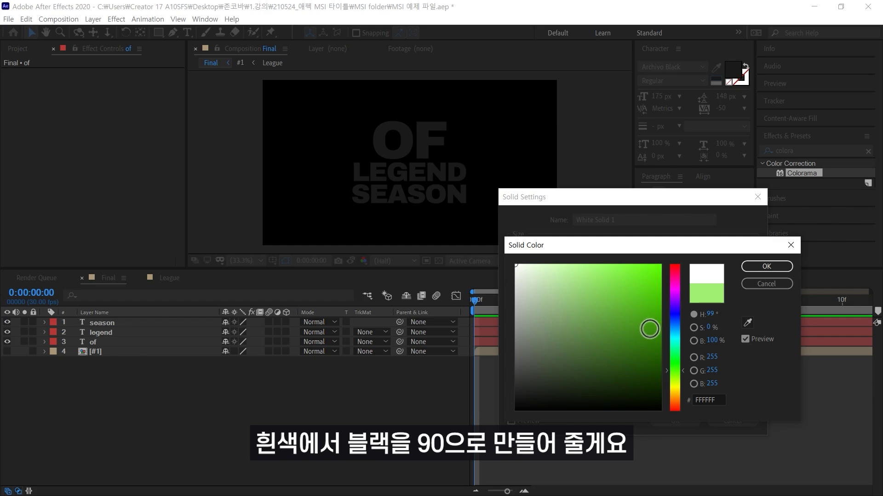
left_click(712, 341)
type("90")
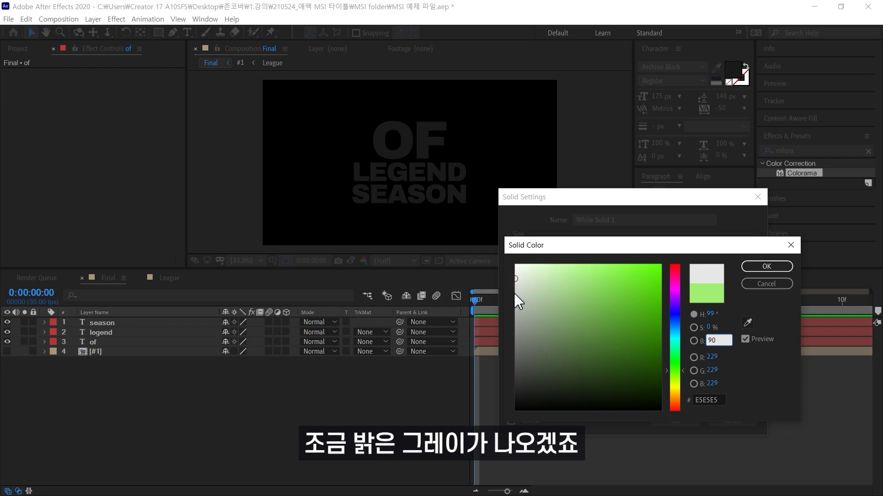
left_click(766, 266)
left_click(674, 420)
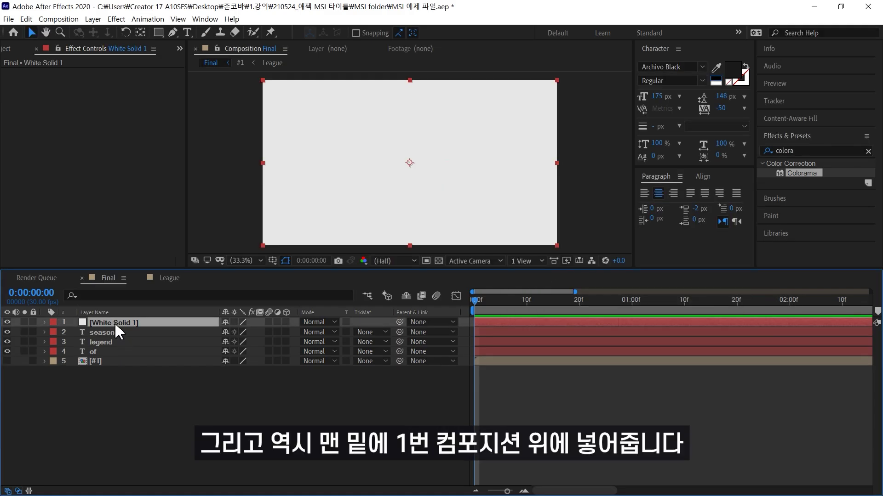
left_click_drag(115, 323, 112, 357)
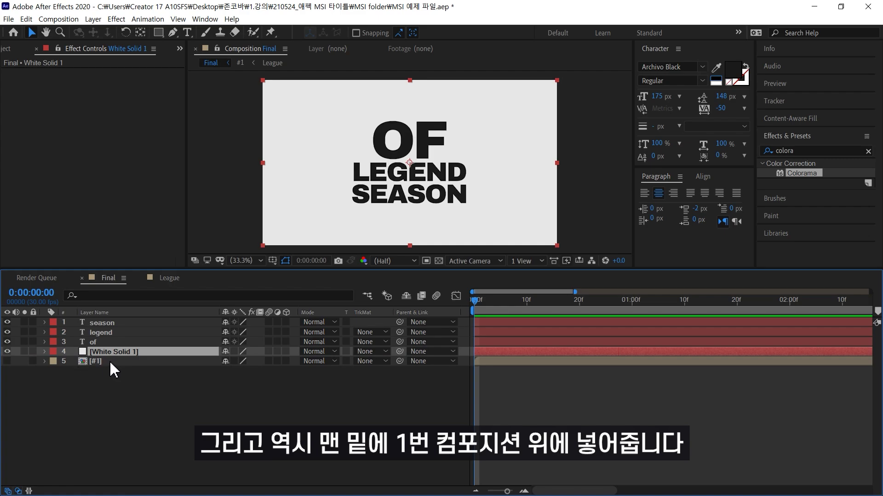
left_click(147, 386)
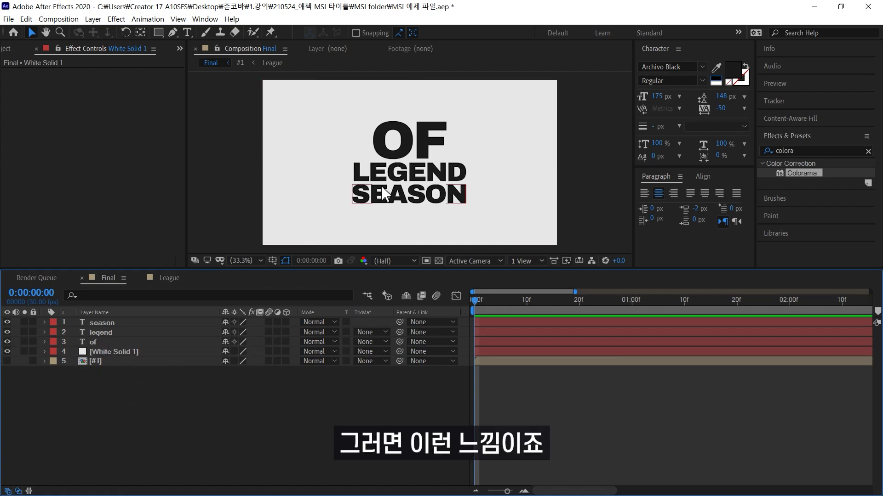
Step: Move the OF text's anchor point to the middle of its top edge
left_click(141, 342)
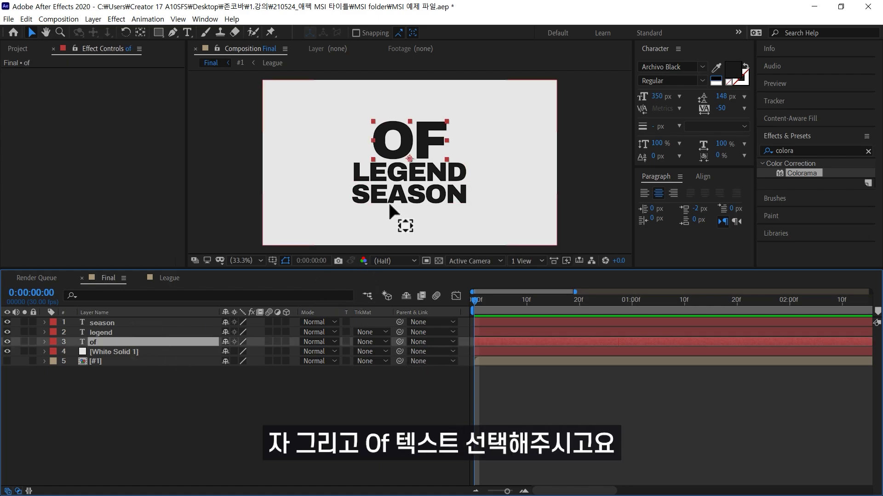
key("y")
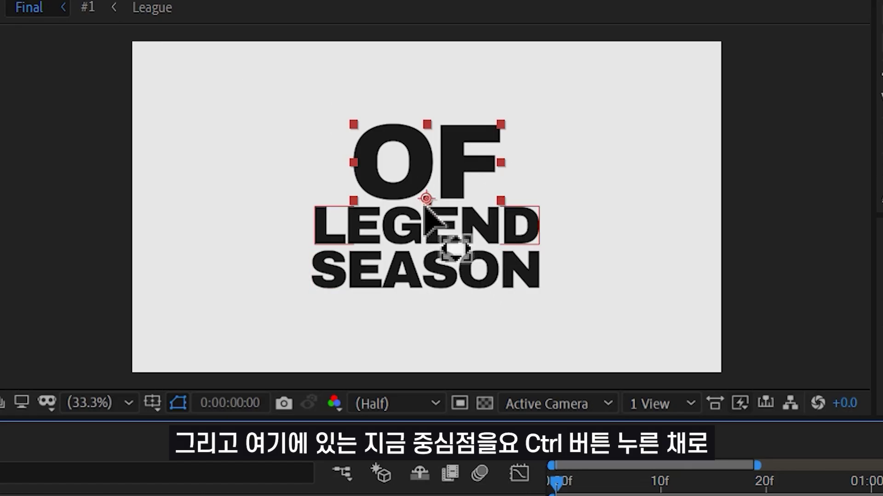
left_click_drag(426, 199, 434, 126)
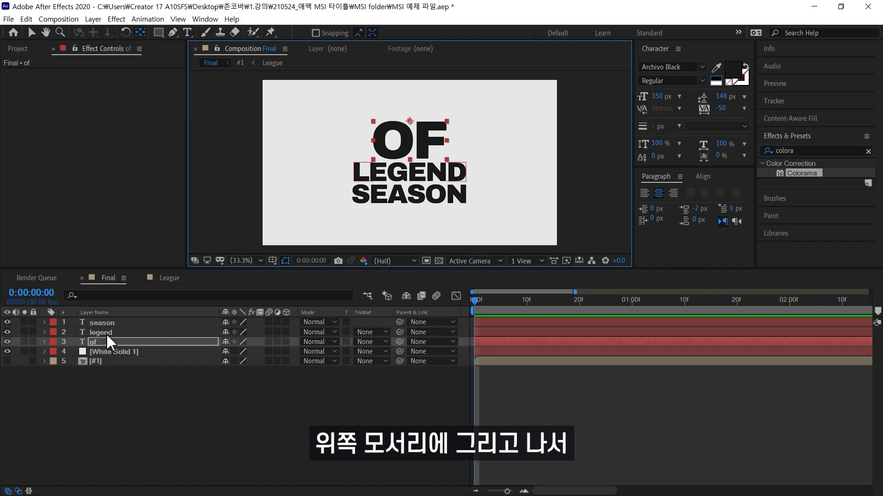
Step: Parent the legend and season layers to the of layer and test the link by moving the OF text
left_click(106, 333)
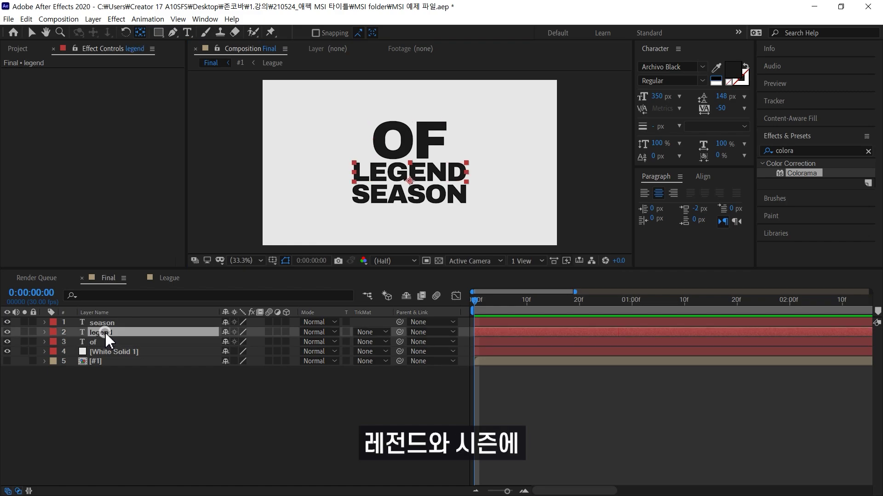
left_click(110, 324, "shift")
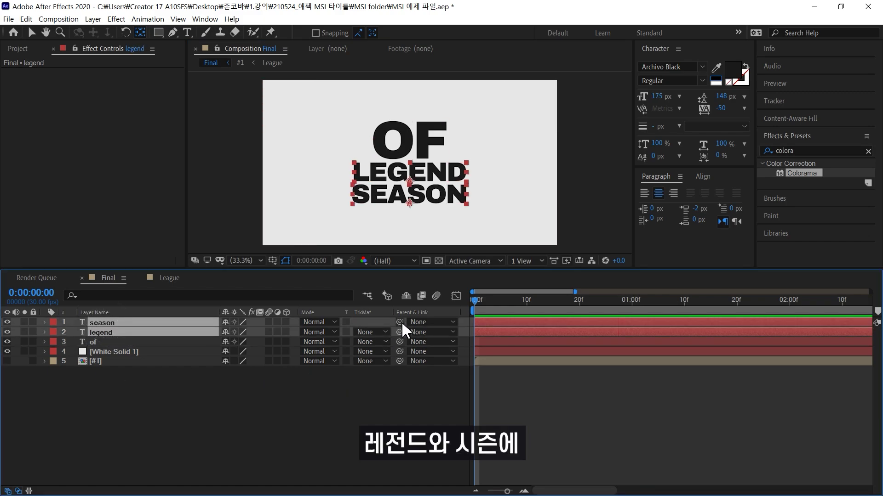
left_click_drag(400, 322, 94, 342)
left_click(152, 438)
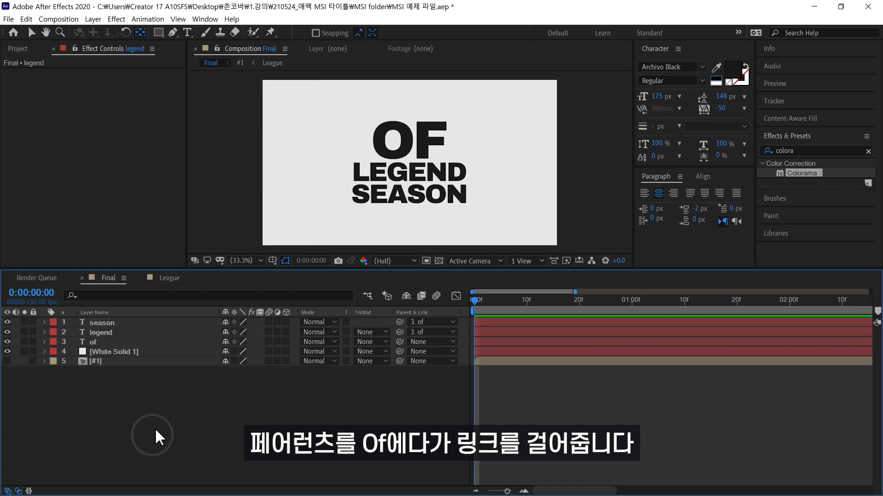
left_click(100, 342)
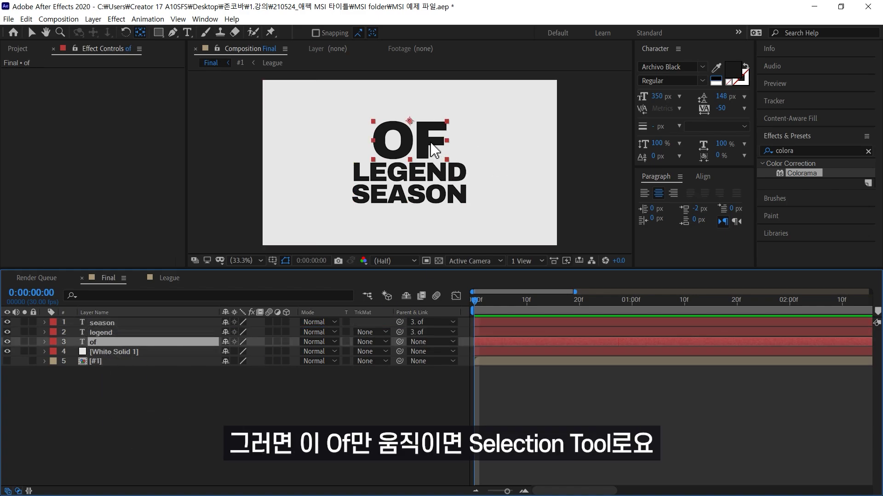
key("v")
mouse_move(433, 156)
left_mouse_down()
mouse_move(358, 154)
mouse_move(432, 156)
left_mouse_up()
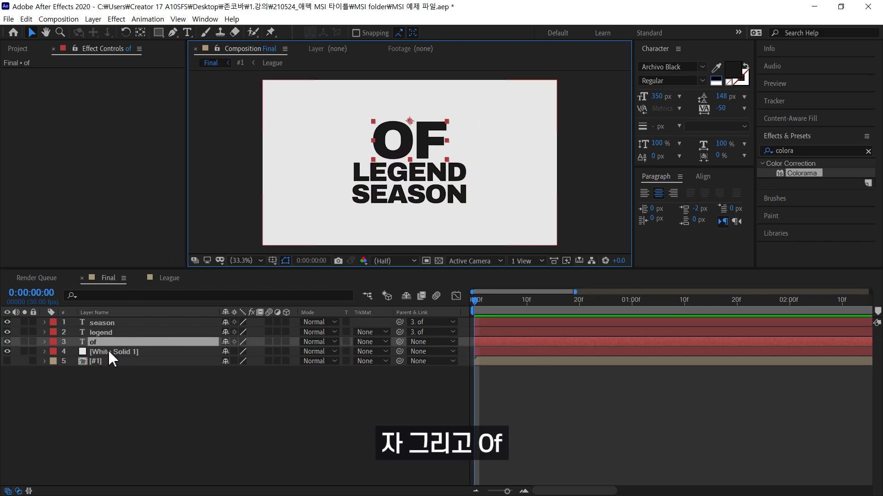
Step: Add a Scale keyframe to the of layer at frame 0 with unlinked proportions and the Y scale at 300%
key("s")
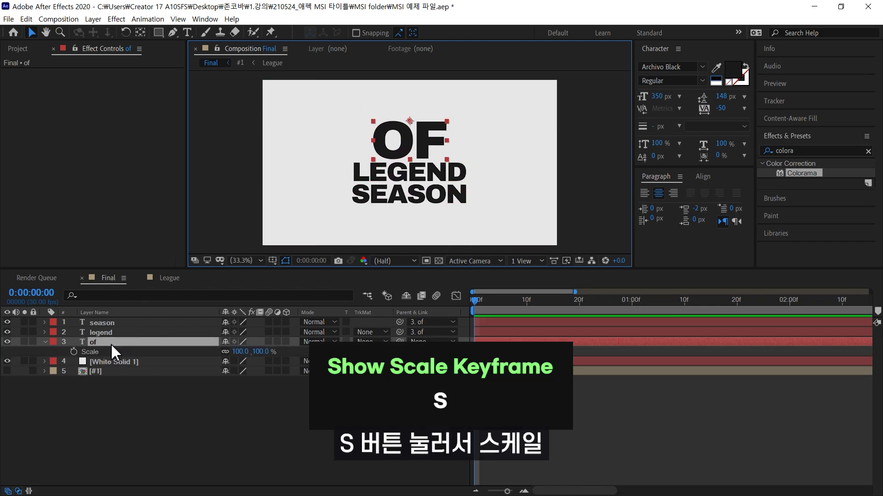
left_click(73, 351)
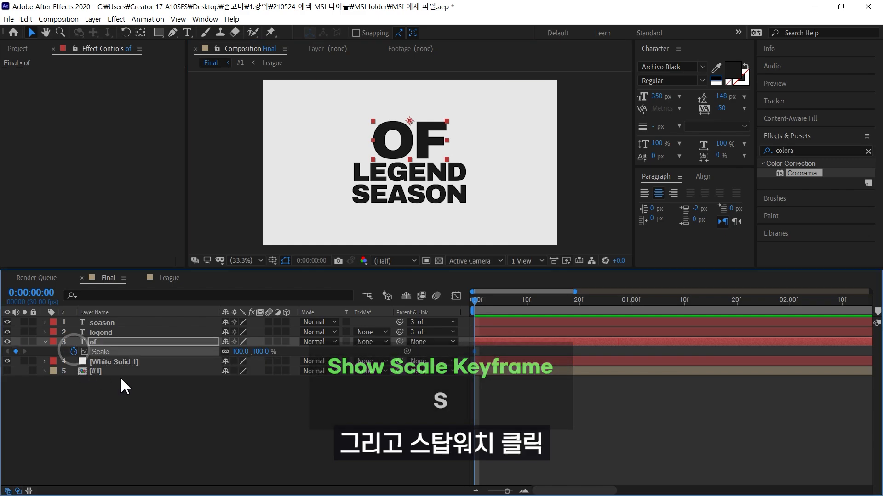
left_click(225, 351)
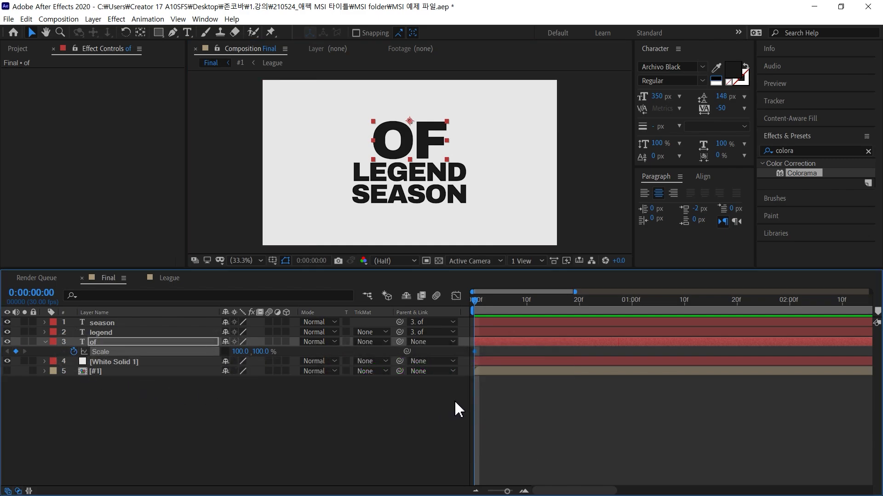
left_click(261, 351)
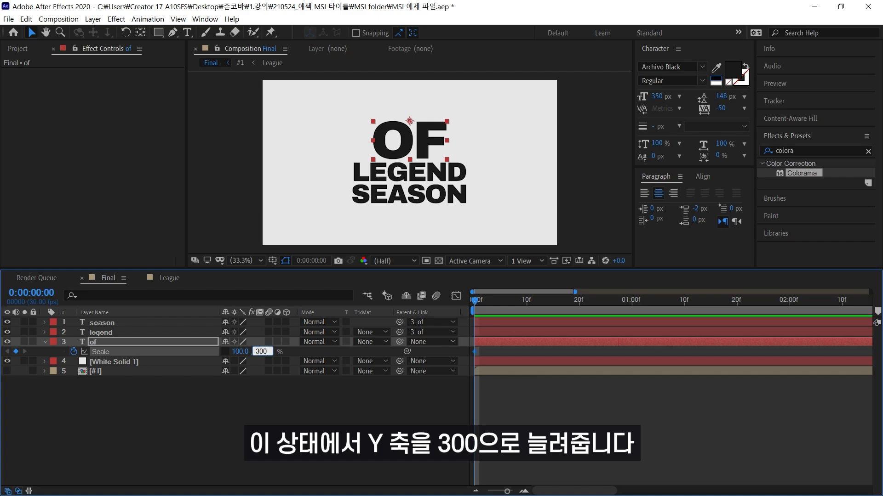
key("Return")
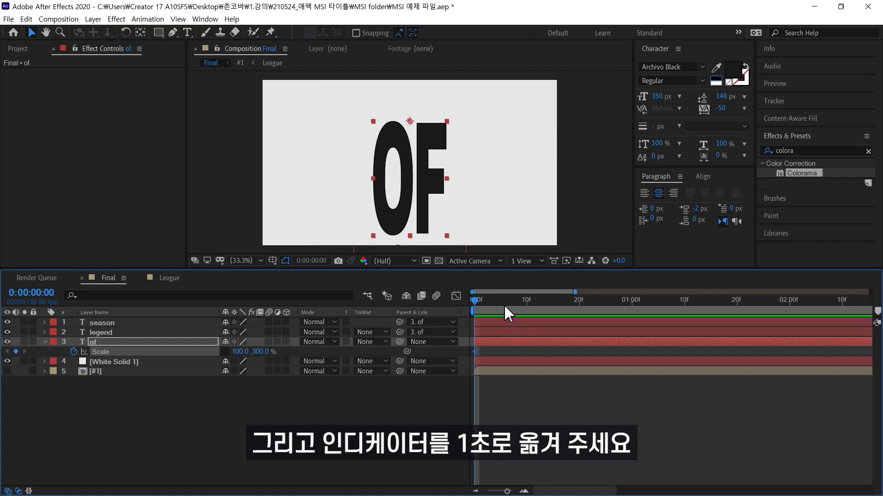
Step: Set the of layer's Y scale to 100% at 1 second
left_click_drag(504, 305, 633, 312)
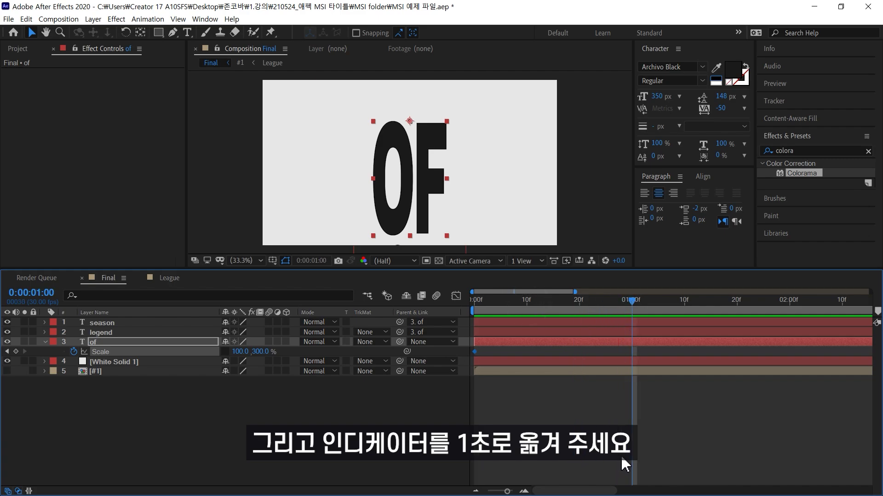
left_click(261, 351)
type("1")
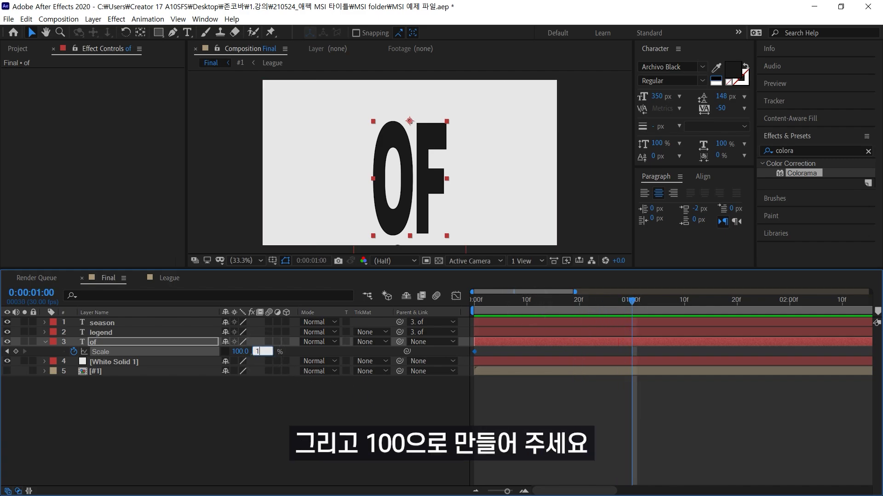
type("00")
key("Return")
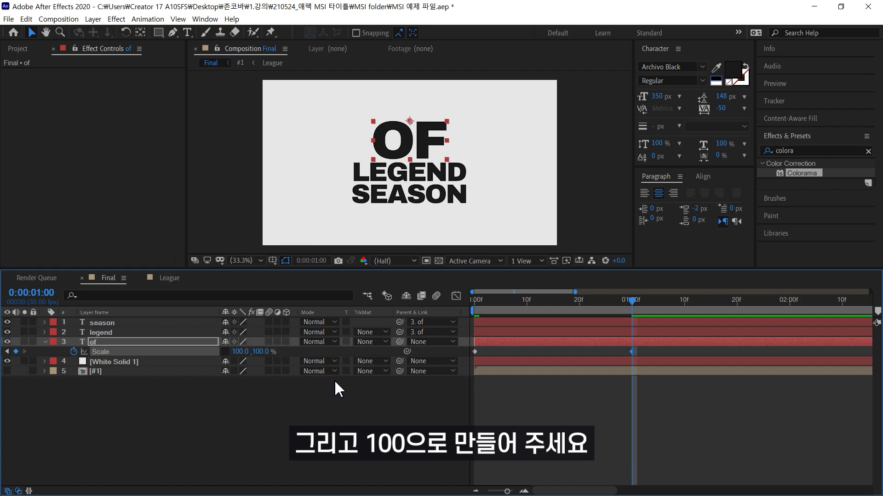
Step: Set the Y incoming velocity influence to 99% for both Scale keyframes of the of layer and preview the motion
left_click_drag(649, 349, 442, 358)
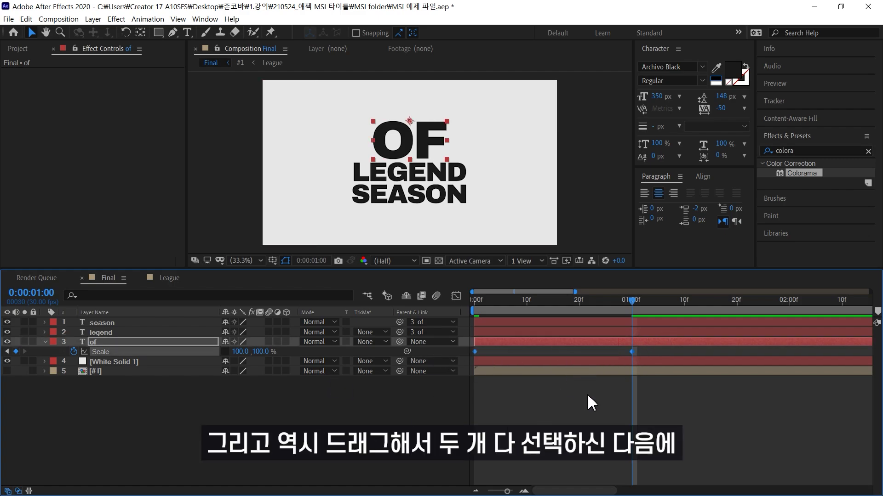
right_click(632, 353)
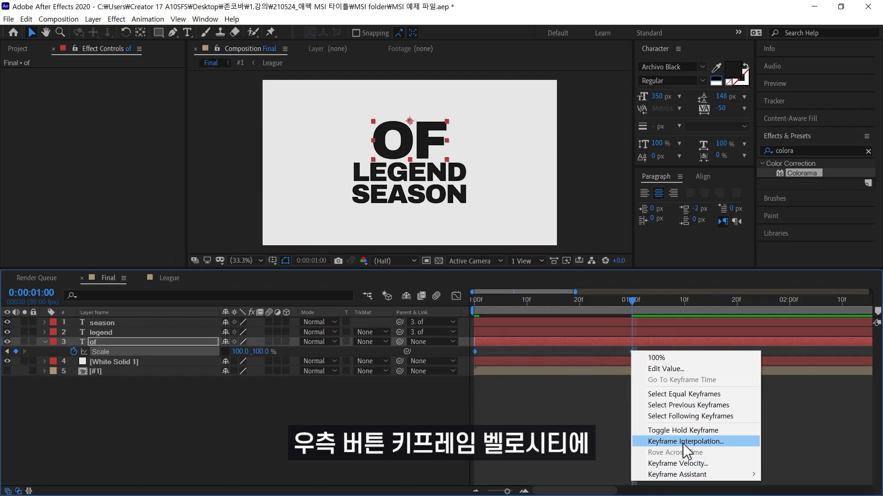
left_click(685, 464)
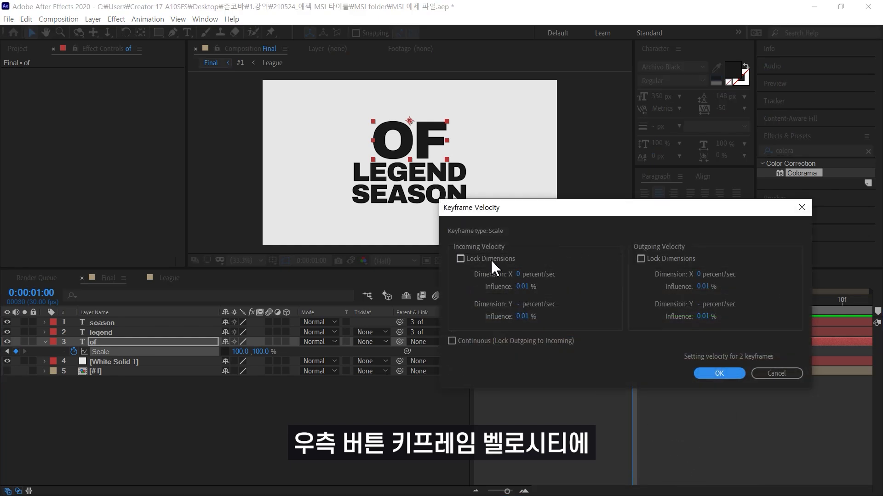
left_click(522, 286)
left_click(522, 317)
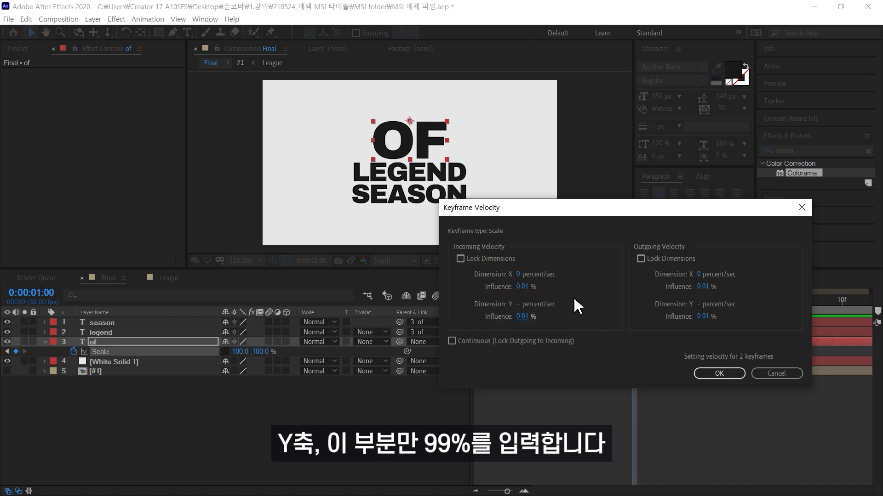
type("99")
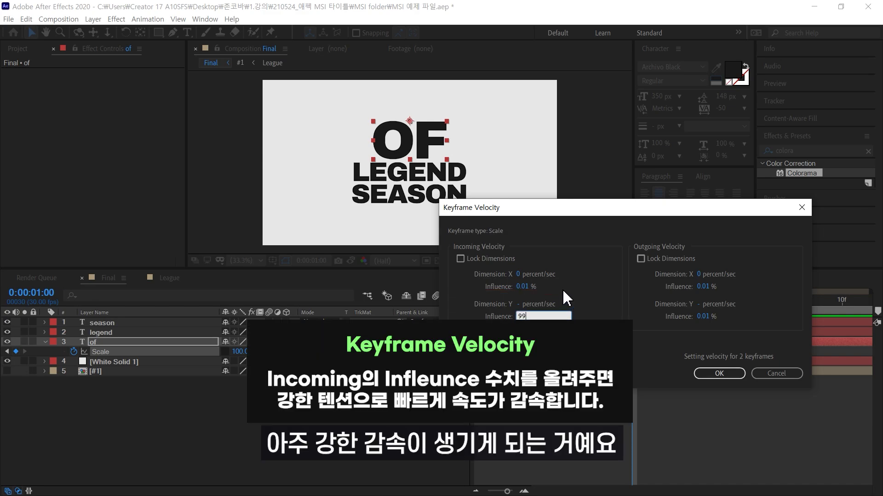
left_click(499, 245)
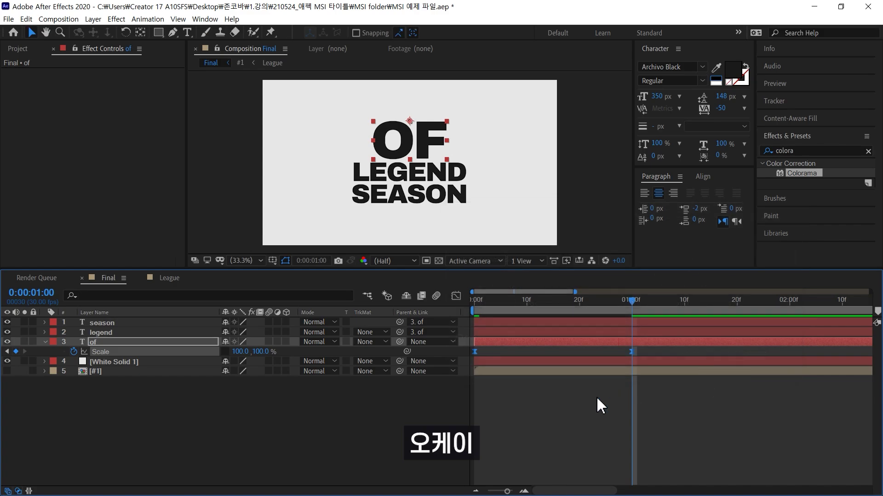
key("space")
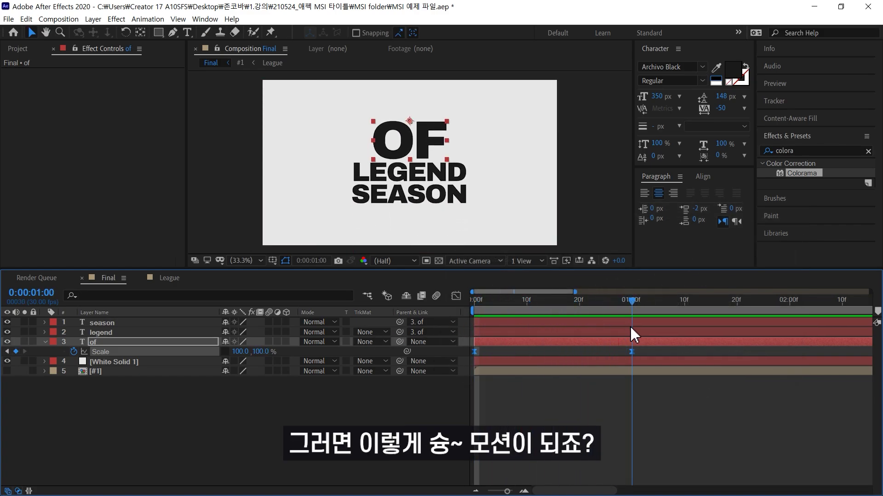
Step: Add a Scale keyframe to the of layer at frame 20, move it to frame 5, and play back the animation
left_click(579, 299)
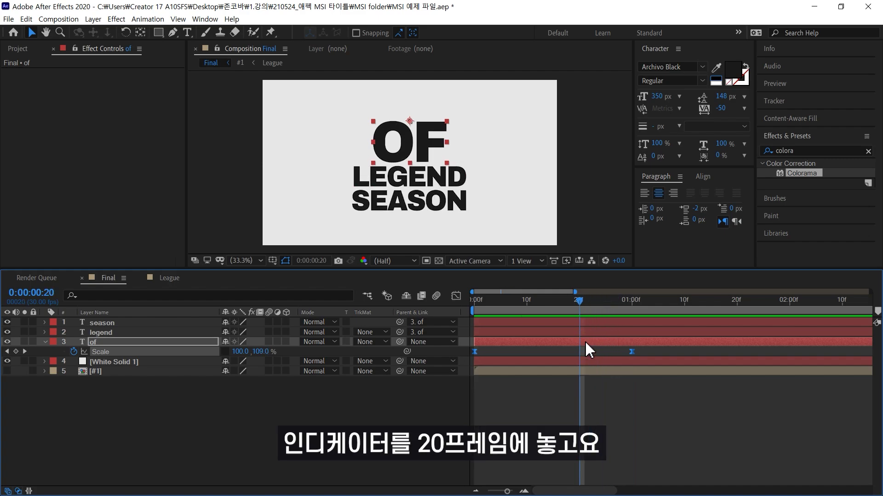
left_click(15, 352)
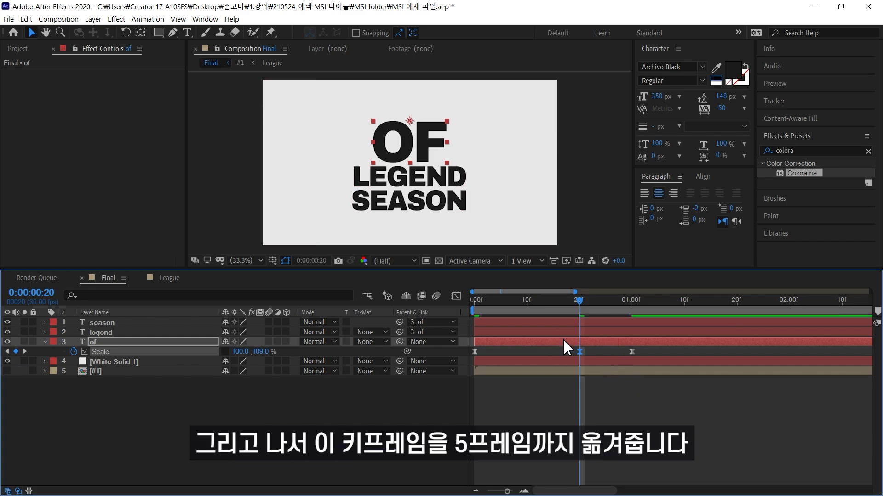
left_click_drag(578, 352, 503, 355)
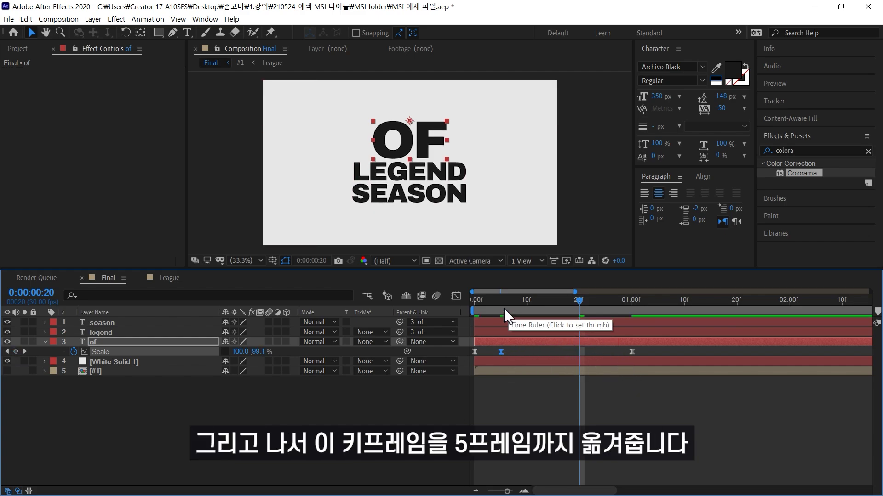
left_click(500, 301)
left_click_drag(502, 301, 463, 308)
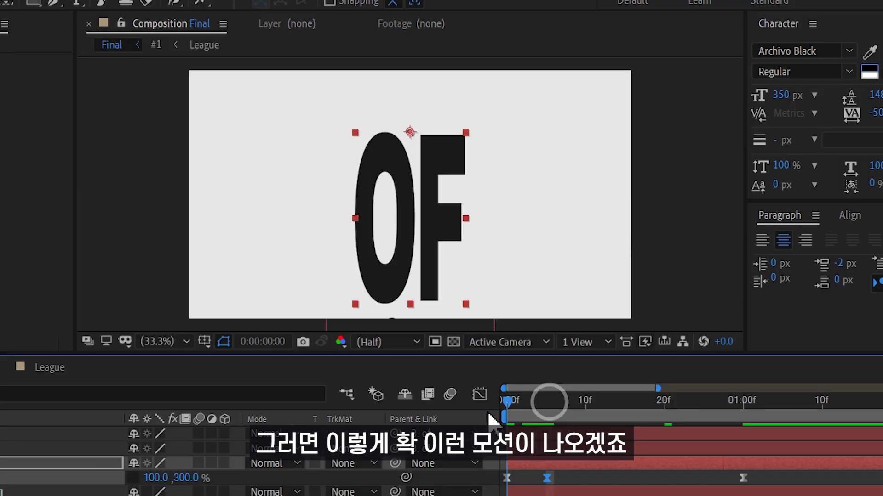
key("space")
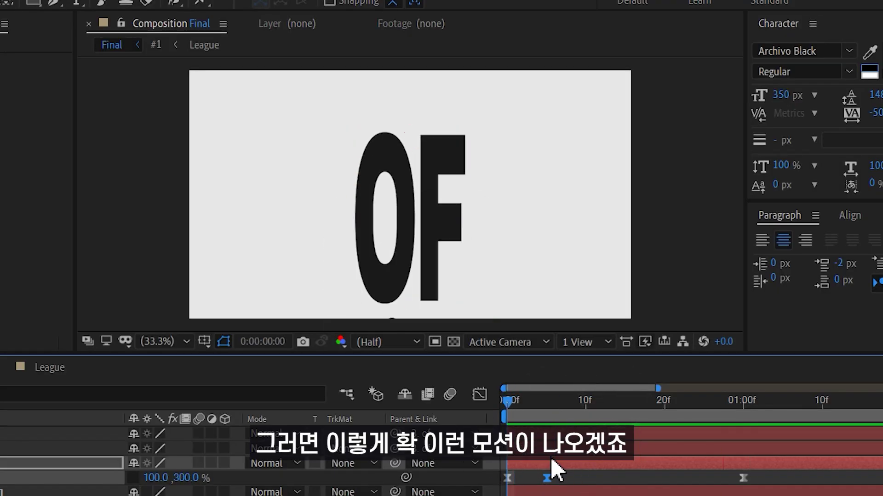
left_click(697, 409)
key("space")
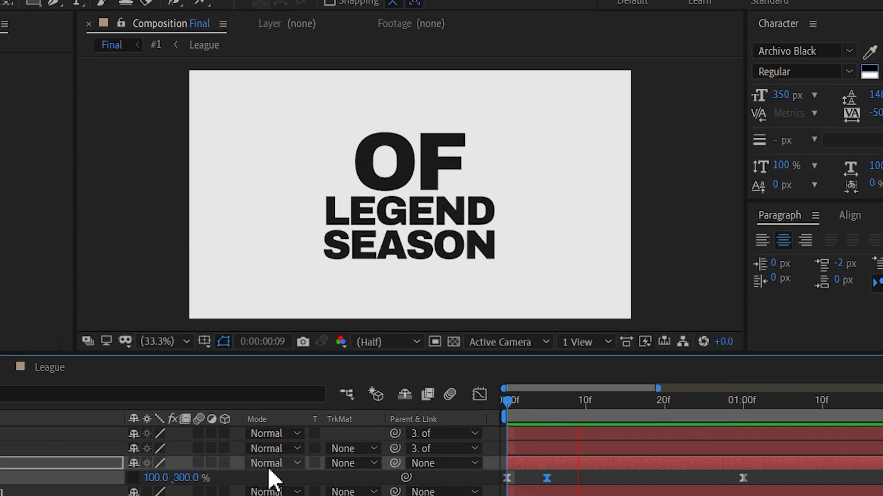
left_click(664, 423)
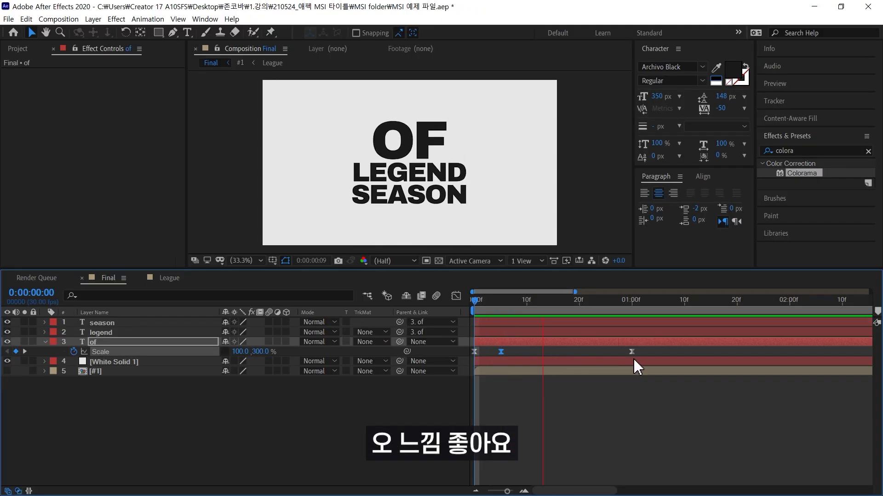
Step: Move the of layer's last Scale keyframe to 1 second 10 frames and scrub through the slower ending
left_click_drag(767, 403, 742, 427)
left_click_drag(633, 324, 684, 352)
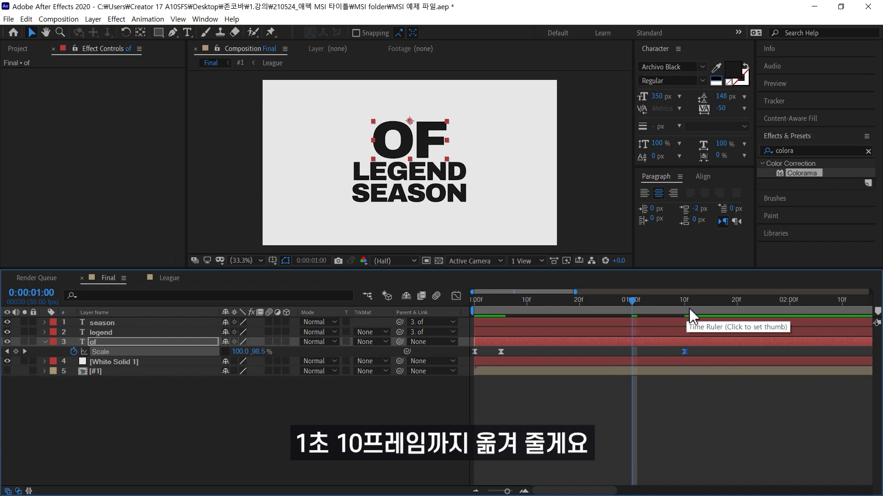
left_click_drag(689, 308, 626, 309)
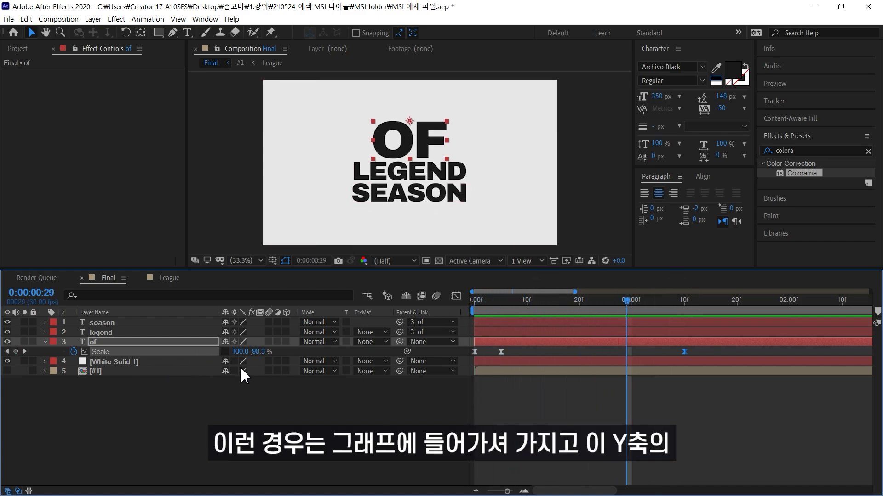
Step: Smooth the Y scale curve after frame 5 in the Graph Editor so it settles at 100% without dipping, and preview it
left_click(456, 295)
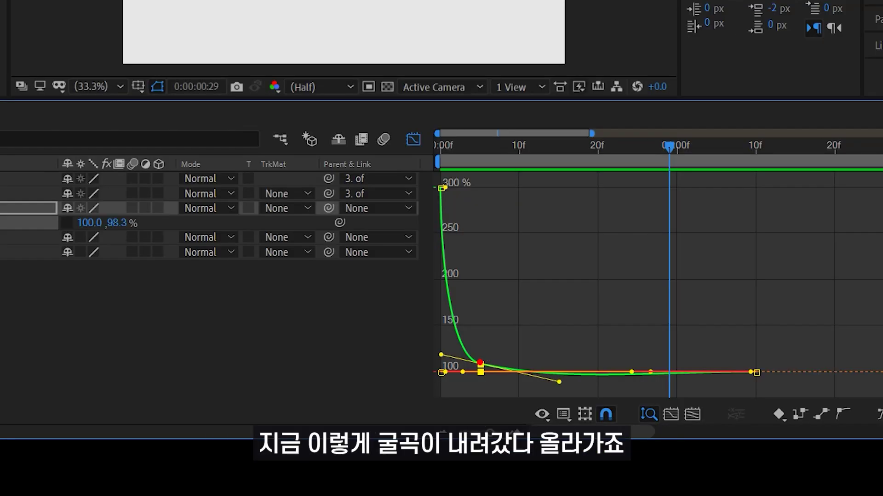
mouse_move(499, 444)
left_mouse_down()
mouse_move(588, 453)
mouse_move(669, 439)
left_mouse_up()
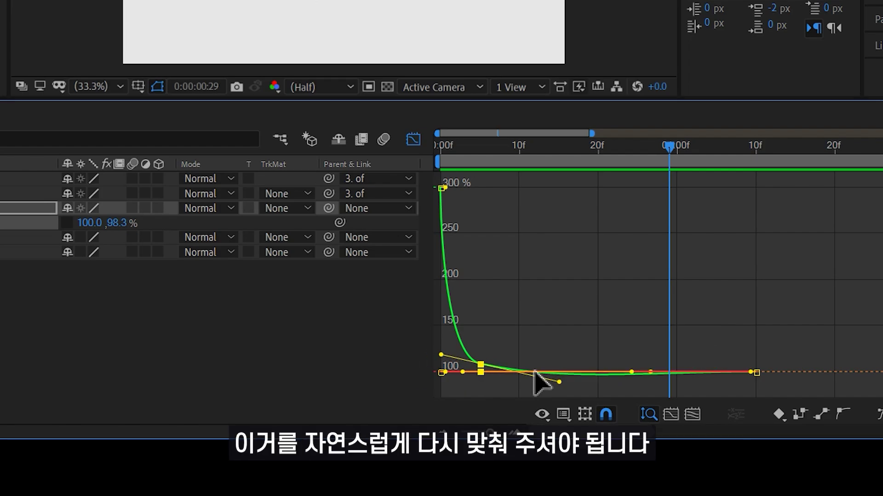
left_click_drag(559, 383, 526, 373)
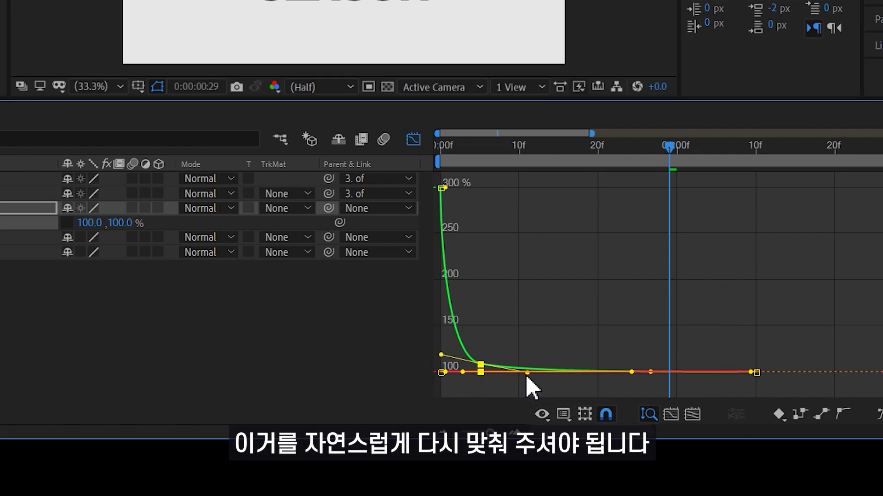
left_click(437, 366)
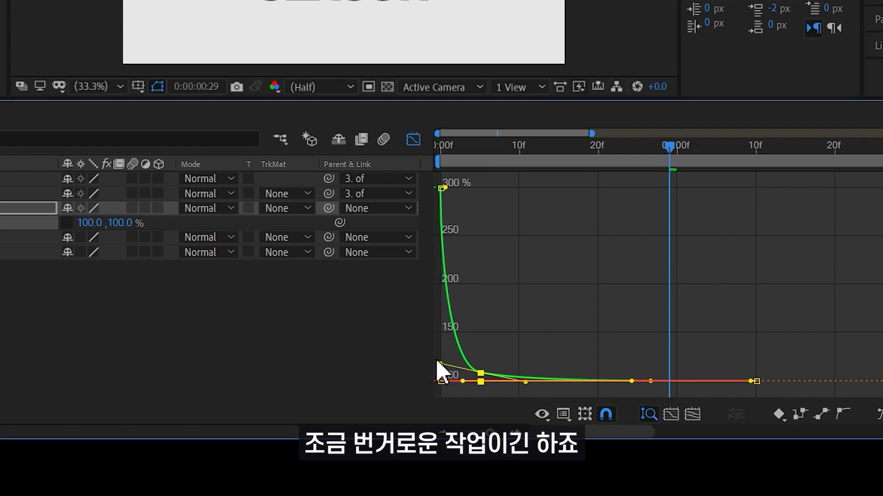
left_click_drag(669, 146, 270, 201)
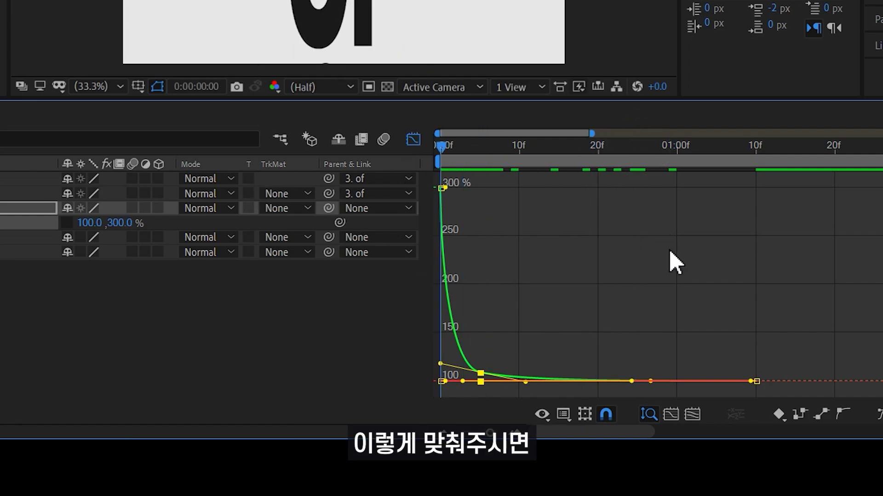
key("space")
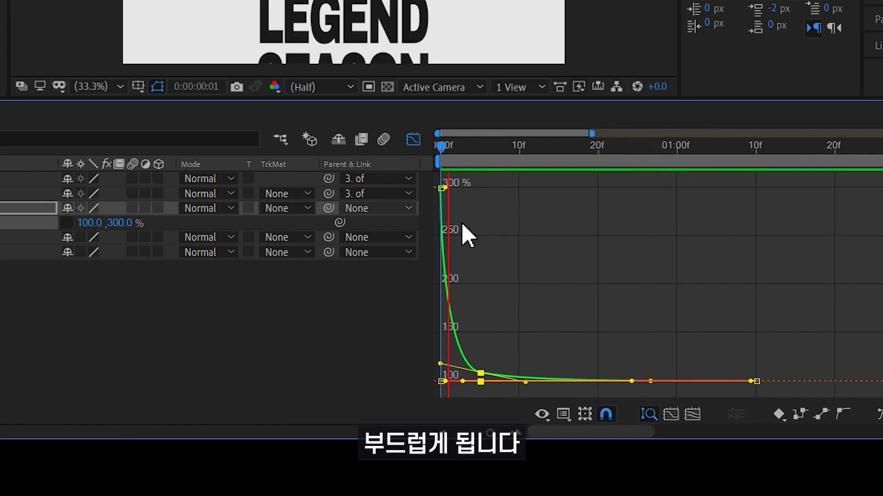
Step: Close the Graph Editor, create a new null object at the first frame, and parent the of layer to it
key("space")
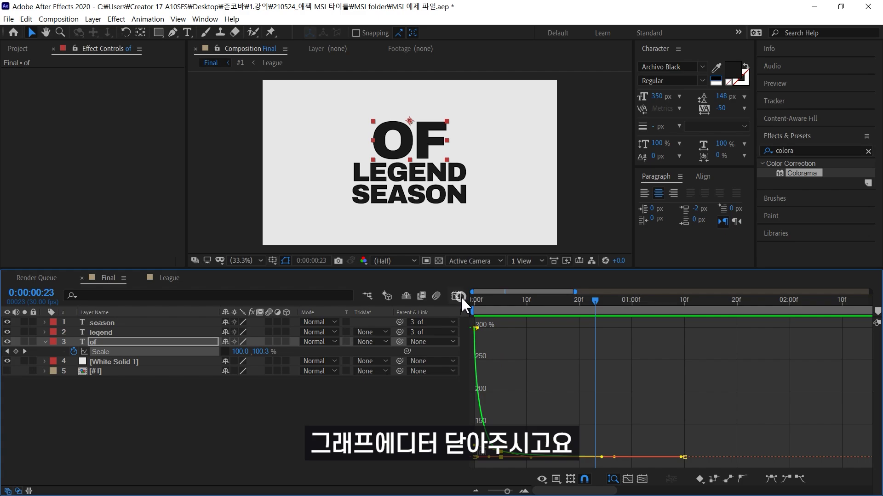
left_click(457, 297)
key("Home")
left_click(201, 396)
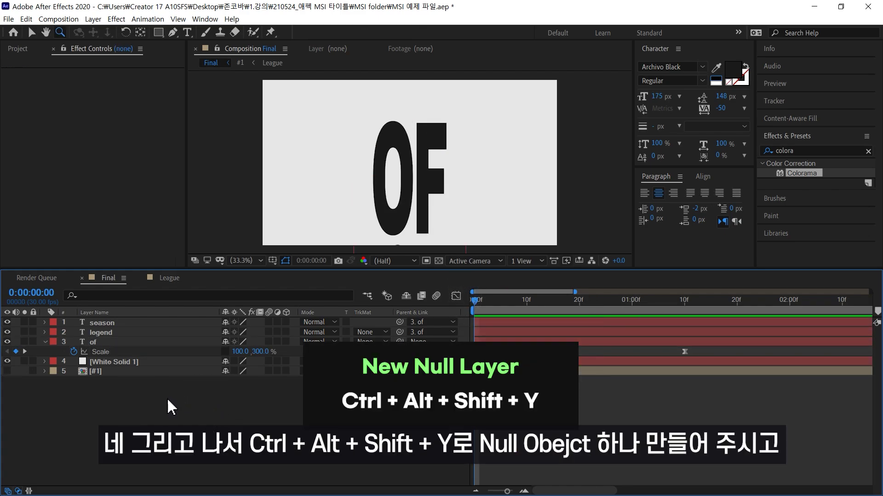
key("ctrl+alt+shift+y")
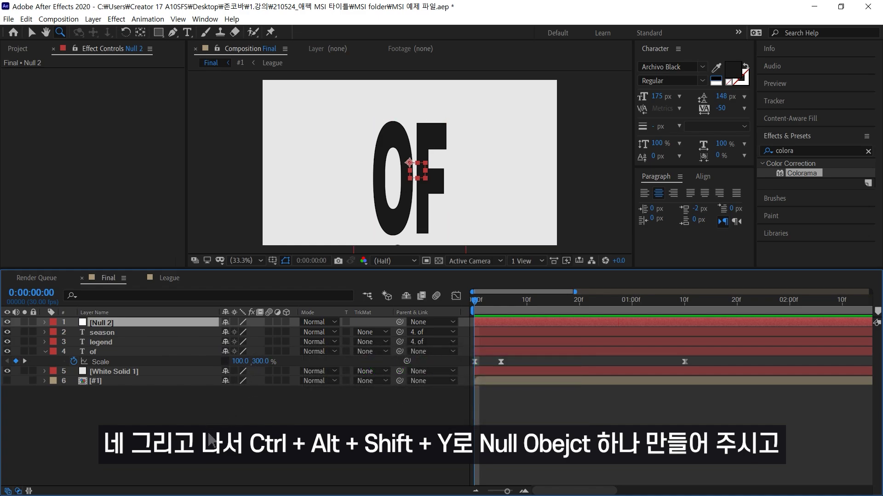
left_click(94, 352)
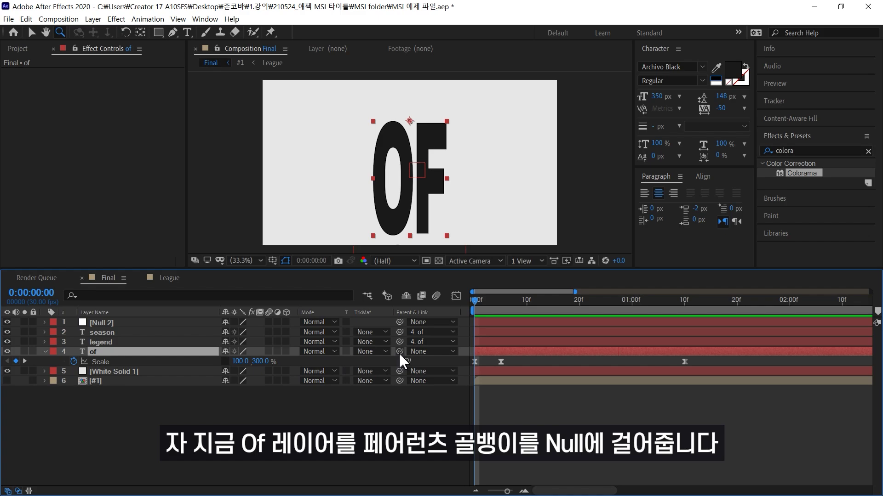
left_click_drag(398, 352, 115, 326)
Step: Add a Scale keyframe of 200% to the Null 2 layer at frame 0
left_click(151, 323)
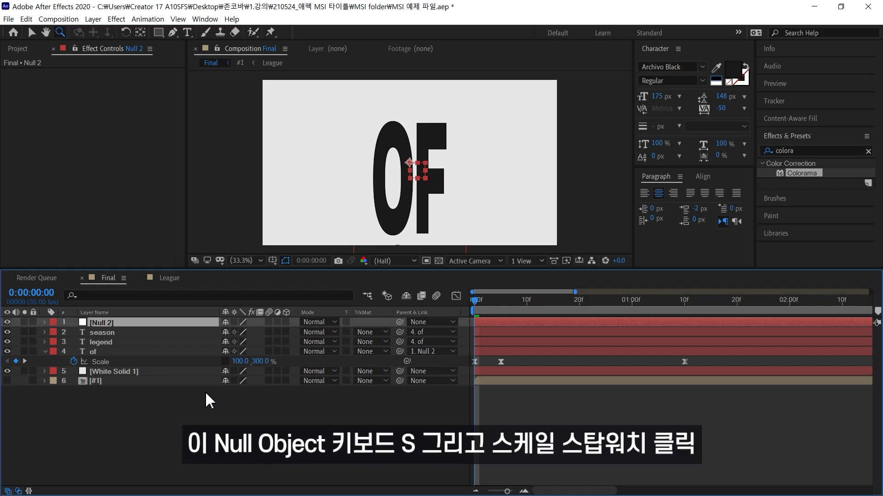
key("s")
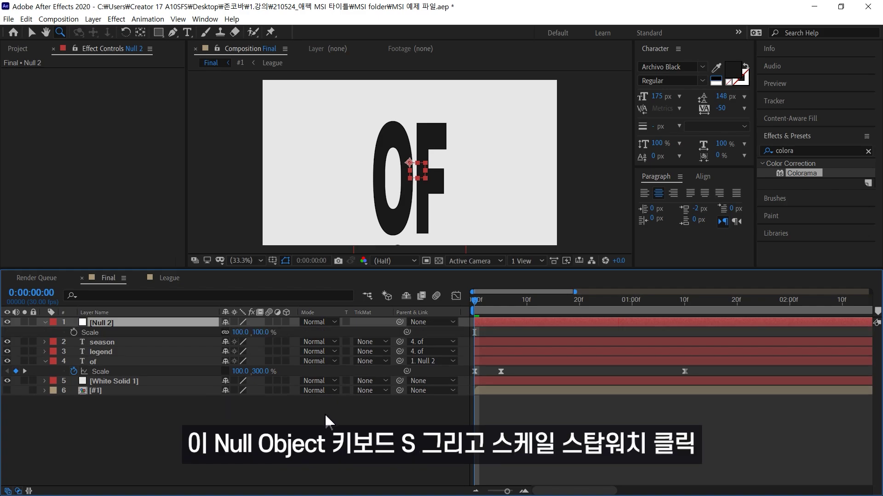
left_click(74, 333)
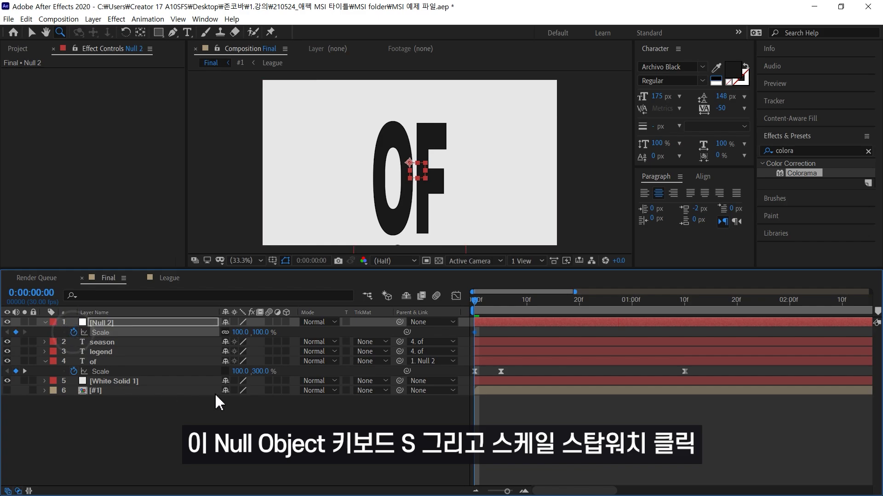
left_click(246, 332)
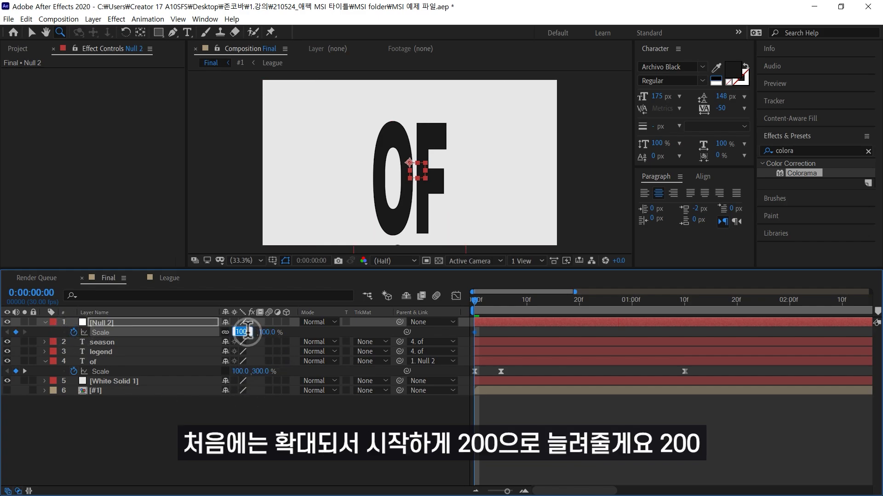
type("200")
key("Return")
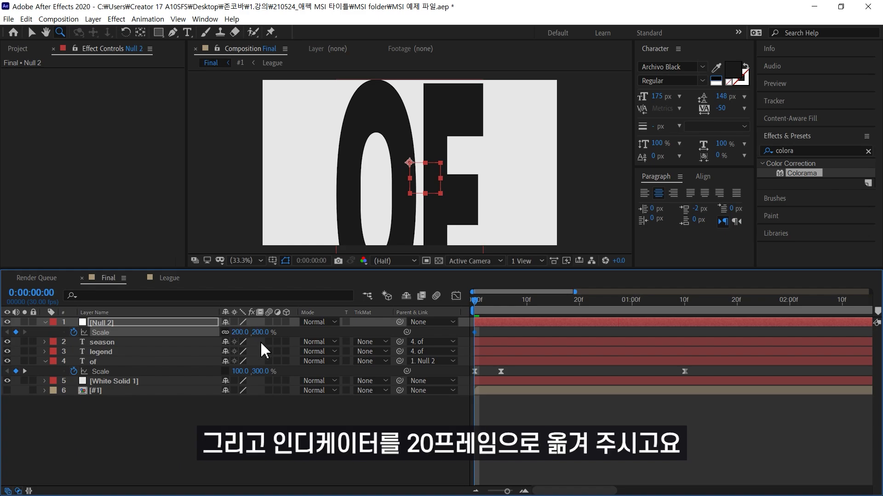
Step: Add a Scale keyframe of 100% to the Null 2 layer at frame 20 and scrub back through the motion
left_click(580, 302)
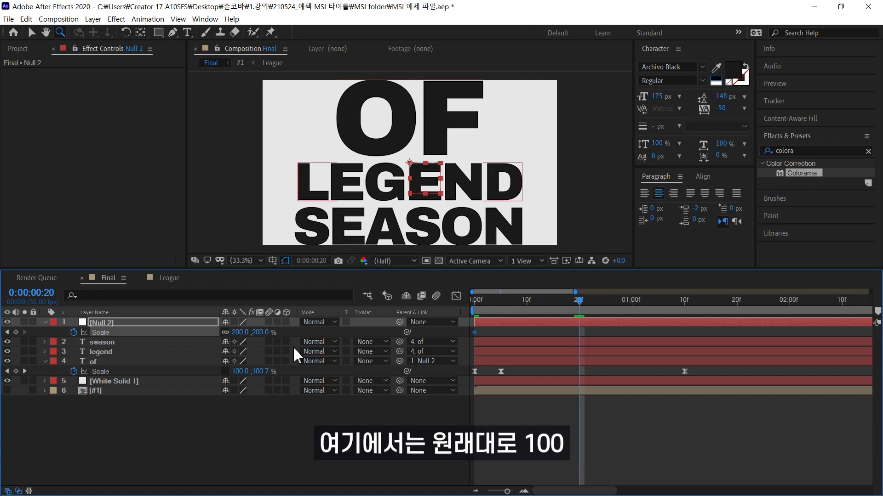
left_click(239, 332)
type("100")
key("Return")
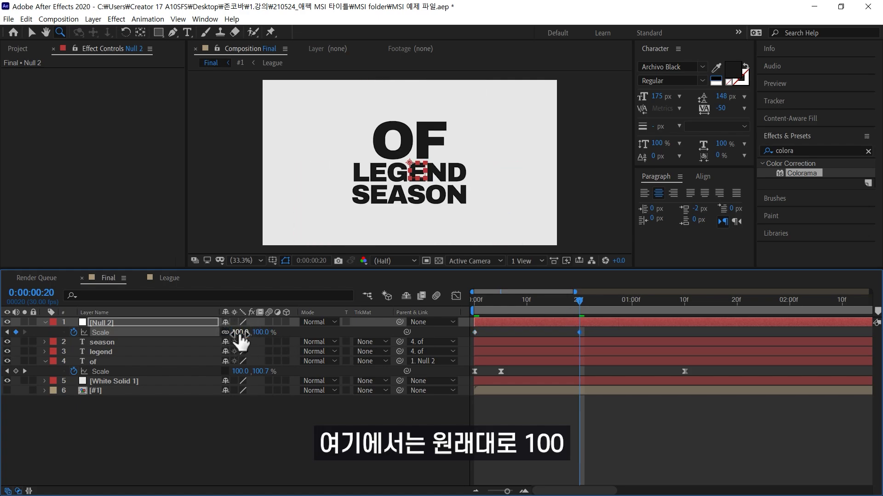
left_click_drag(568, 302, 462, 322)
Step: Convert both Null 2 Scale keyframes to hold keyframes and preview the stepped zoom
left_click_drag(599, 329, 450, 344)
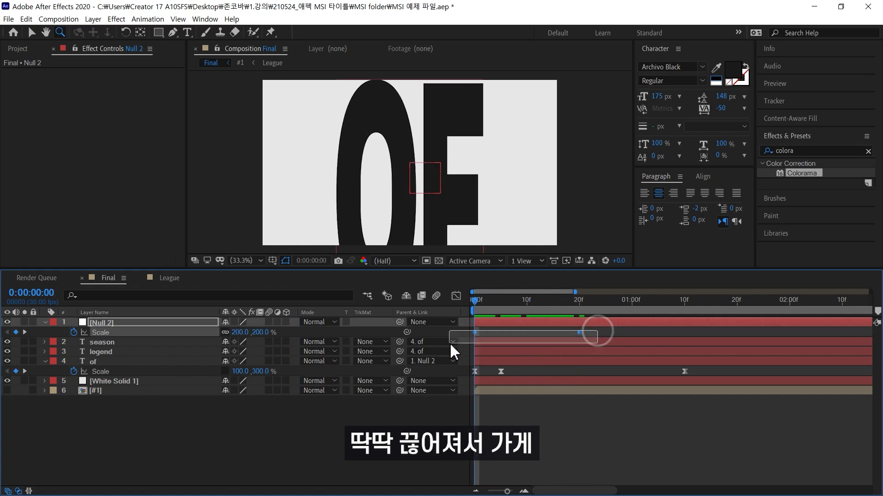
left_click_drag(484, 300, 462, 316)
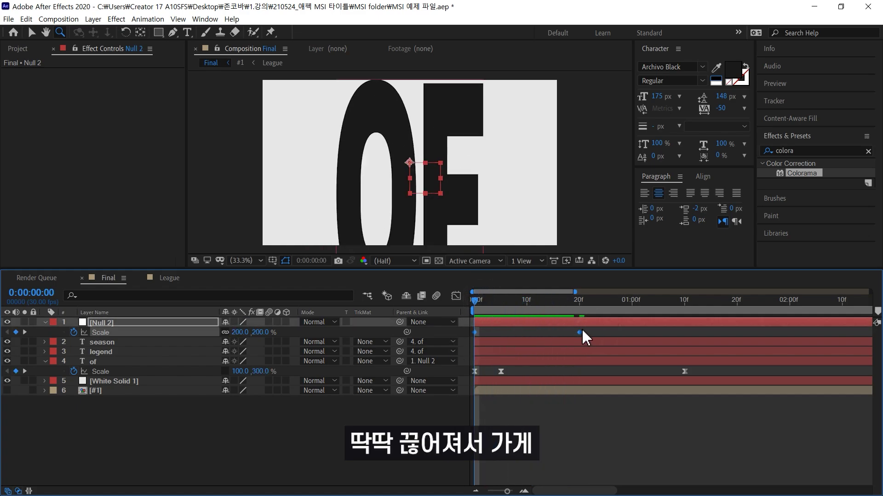
left_click_drag(589, 327, 472, 339)
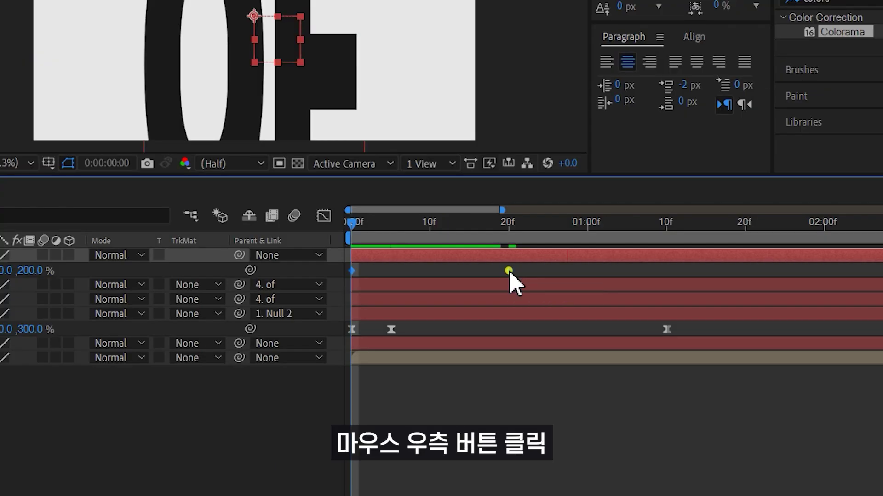
right_click(579, 332)
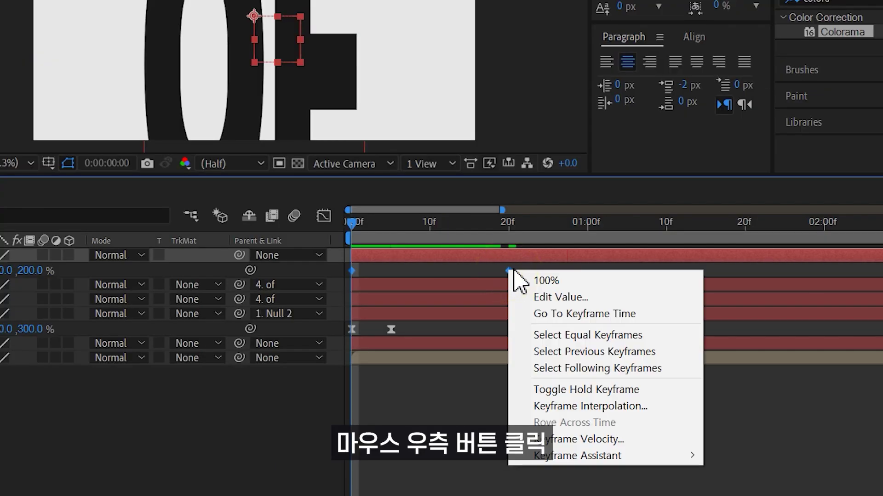
left_click(580, 390)
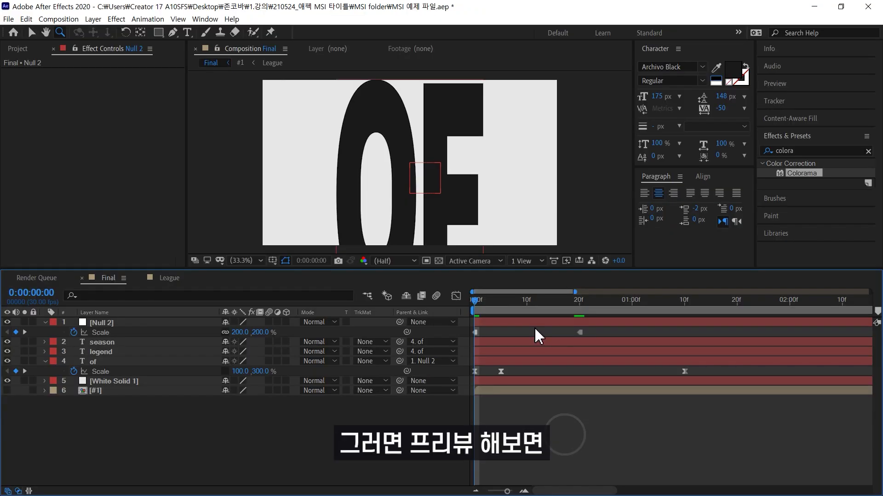
key("space")
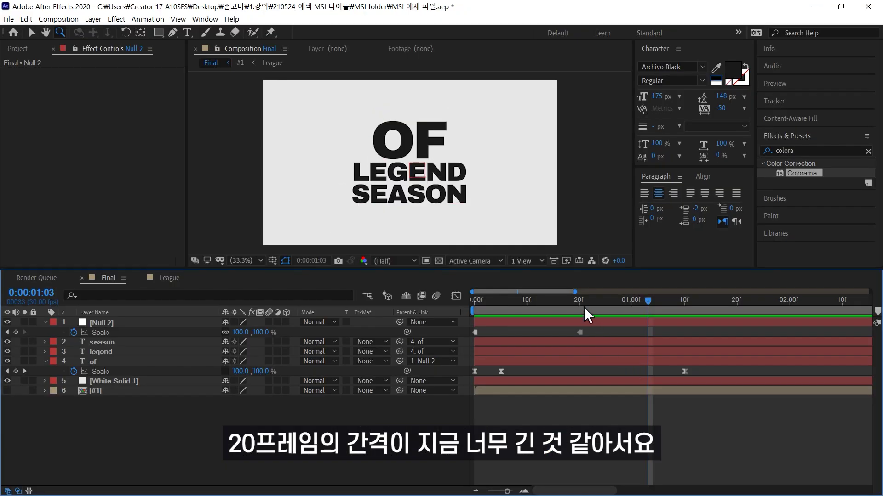
Step: Move the Null 2 layer's second Scale keyframe to frame 10 and preview the animation
left_click_drag(584, 308, 527, 331)
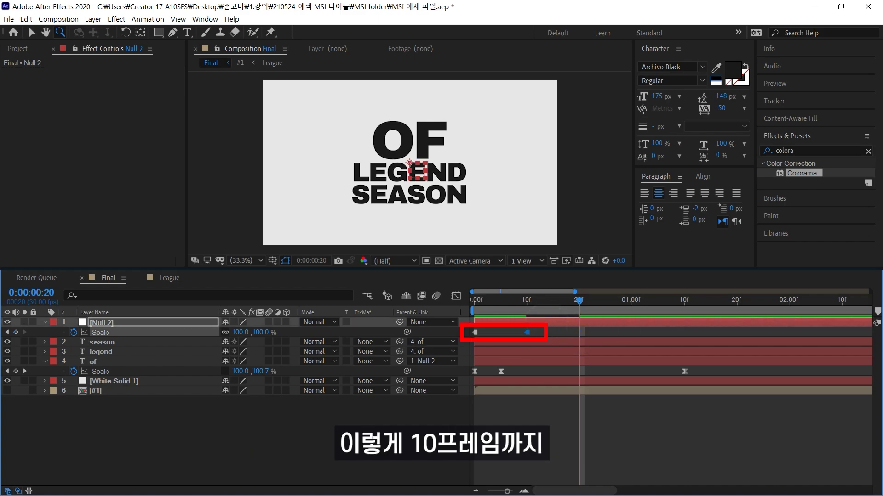
key("space")
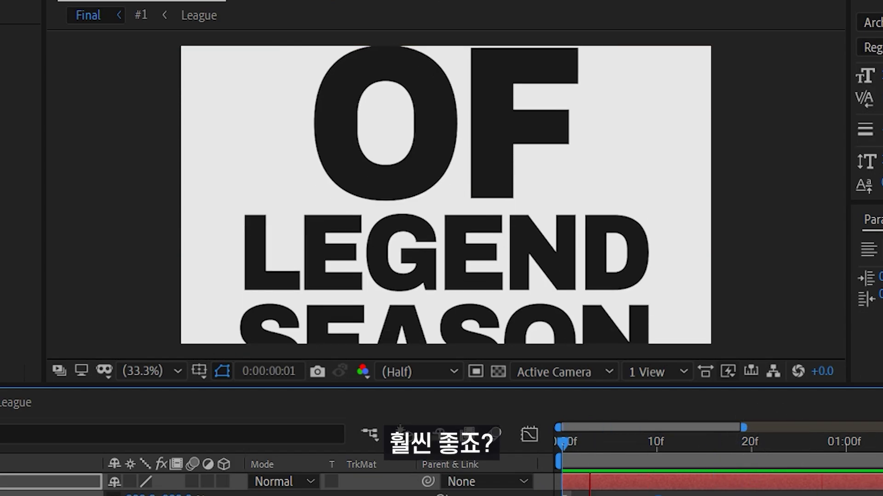
key("space")
mouse_move(662, 444)
left_mouse_down()
mouse_move(882, 455)
mouse_move(667, 459)
left_mouse_up()
Step: Shift the null, season, legend, of and White Solid 1 layers together so they start at frame 10
key("Home")
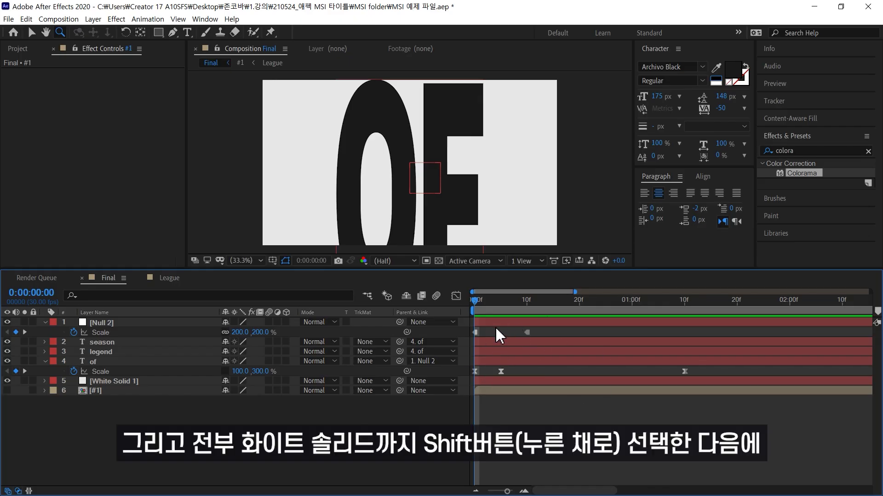
left_click(495, 321)
left_click(491, 382, "shift")
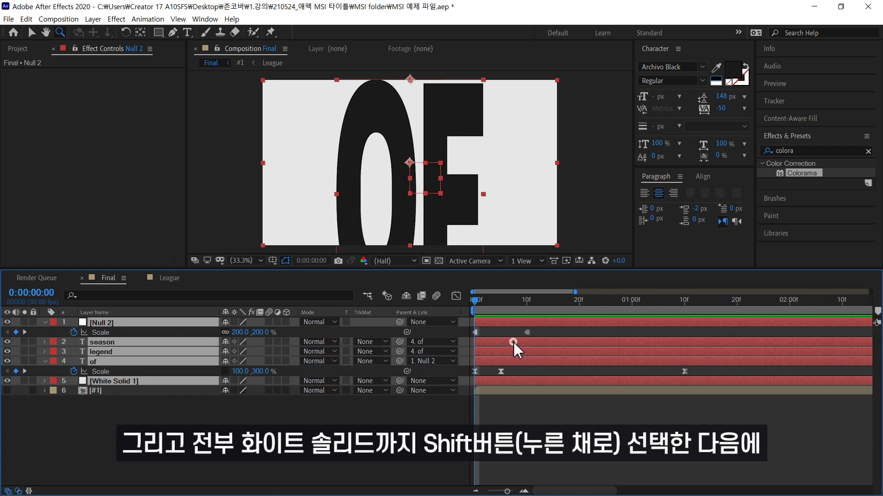
left_click_drag(513, 341, 567, 341)
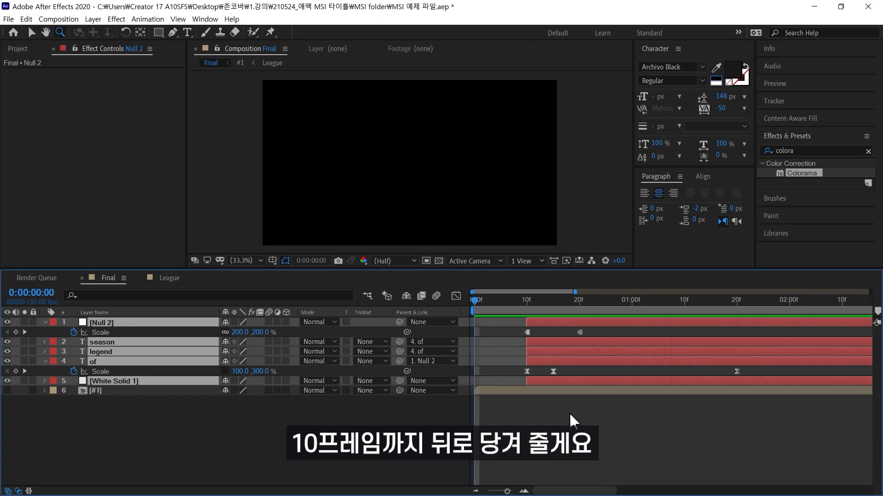
left_click(561, 429)
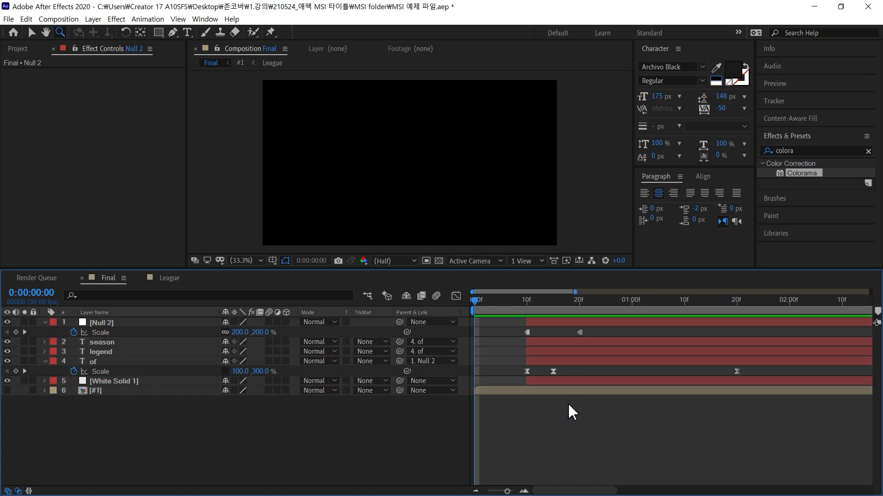
Step: Duplicate the of layer, place the copy directly above White Solid 1, and shift it to start at frame 0
left_click(105, 361)
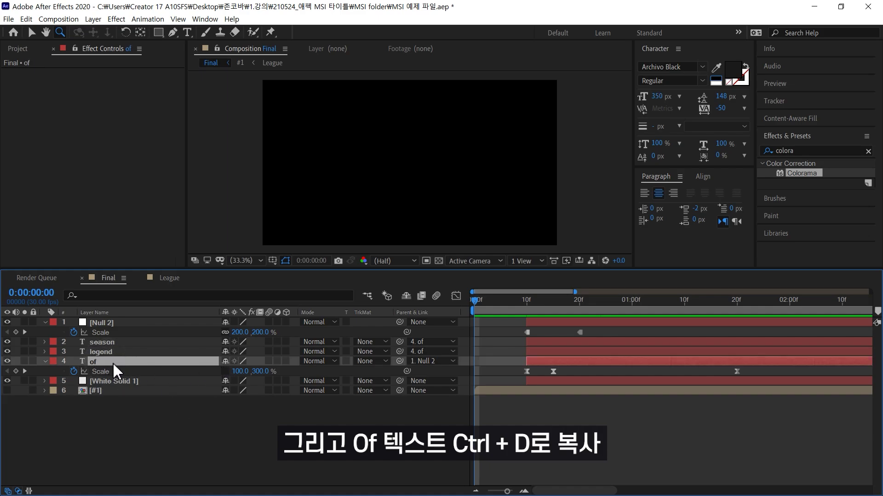
key("ctrl+d")
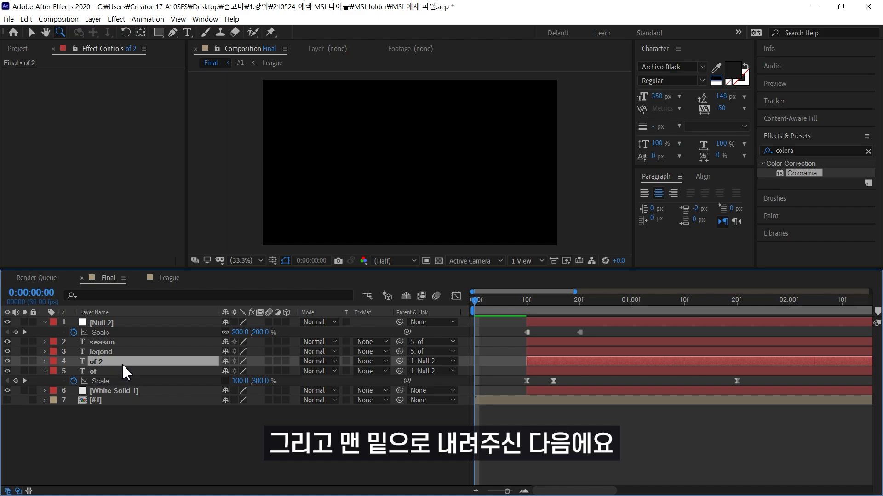
left_click_drag(122, 363, 117, 384)
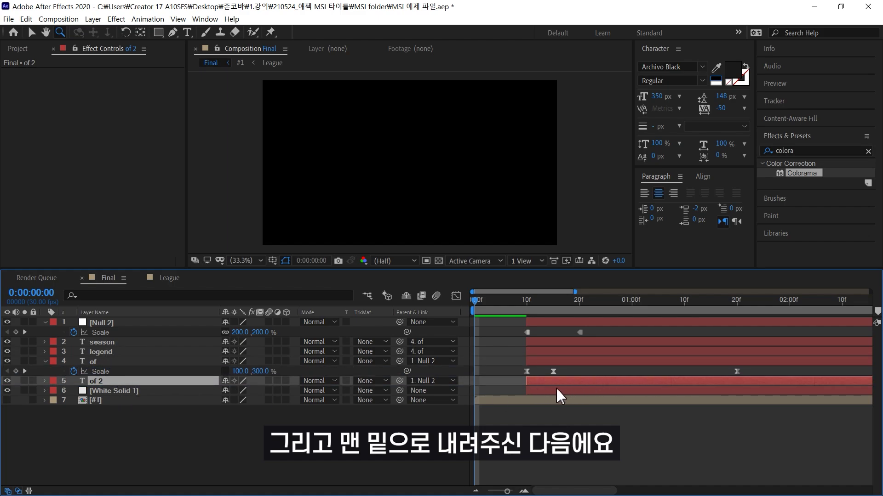
left_click_drag(581, 382, 534, 385)
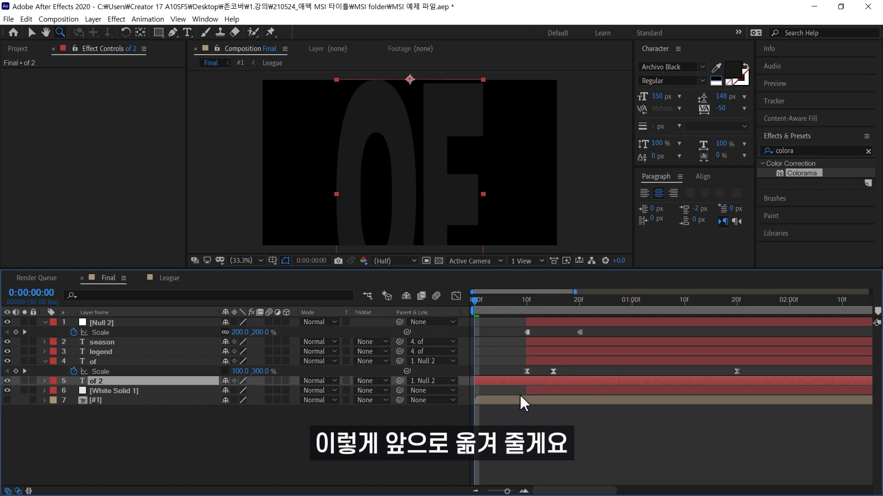
Step: Set the of 2 layer's parent to None and remove all its Scale keyframes
left_click(444, 381)
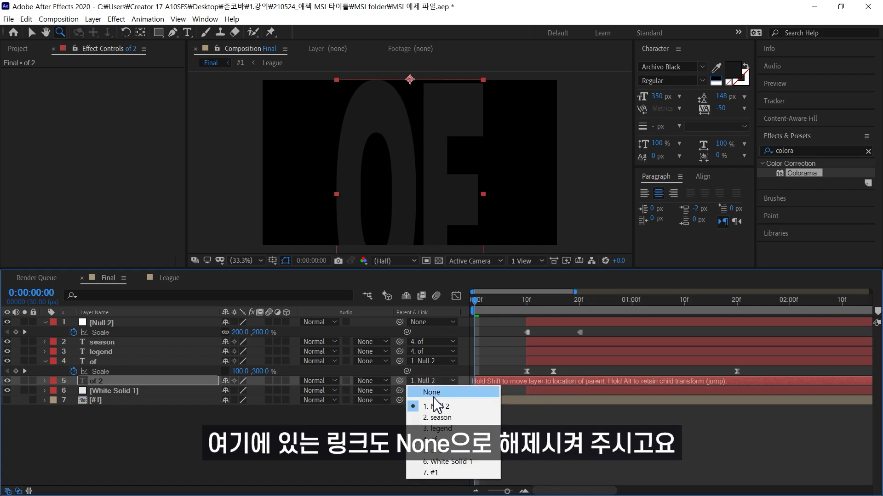
left_click(435, 393)
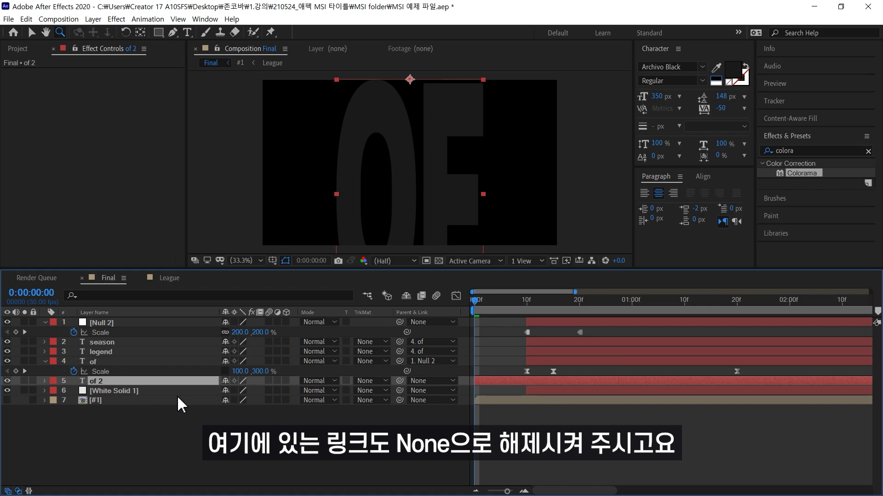
key("u")
left_click(74, 390)
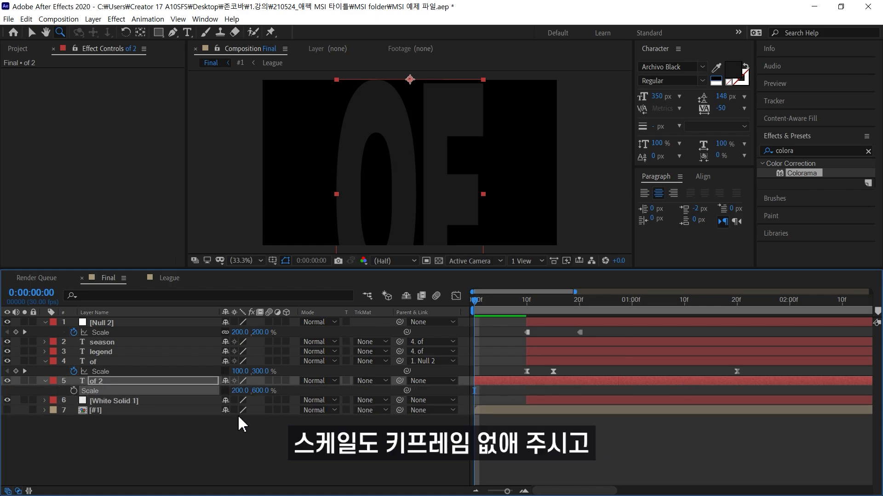
Step: Set the of 2 layer's Scale to 100, 100% and center it horizontally and vertically in the composition
left_click(240, 391)
type("100")
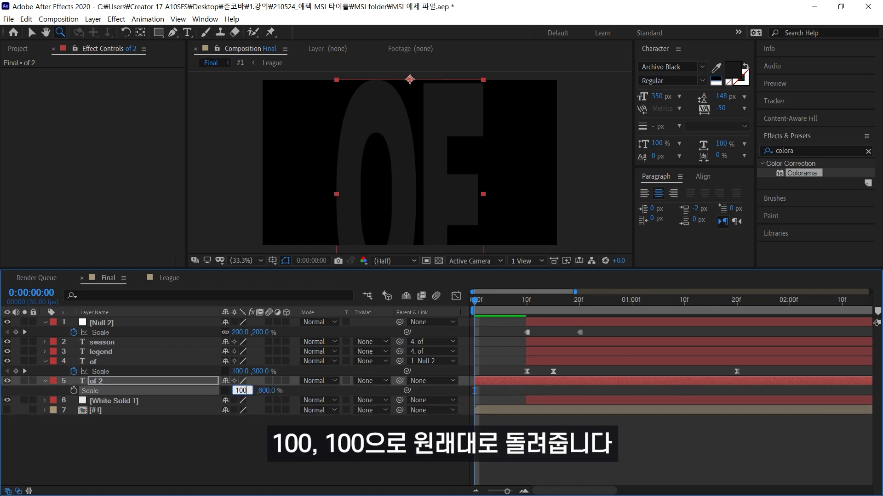
key("Tab")
type("100")
key("Return")
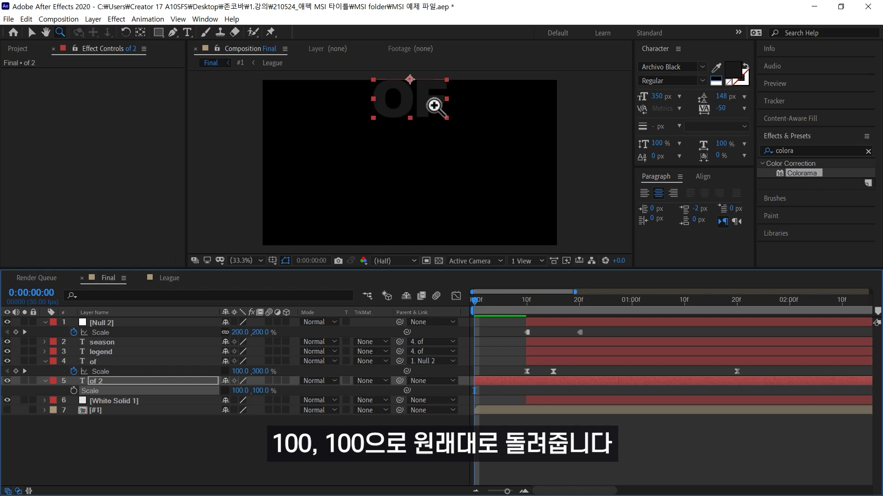
left_click(703, 176)
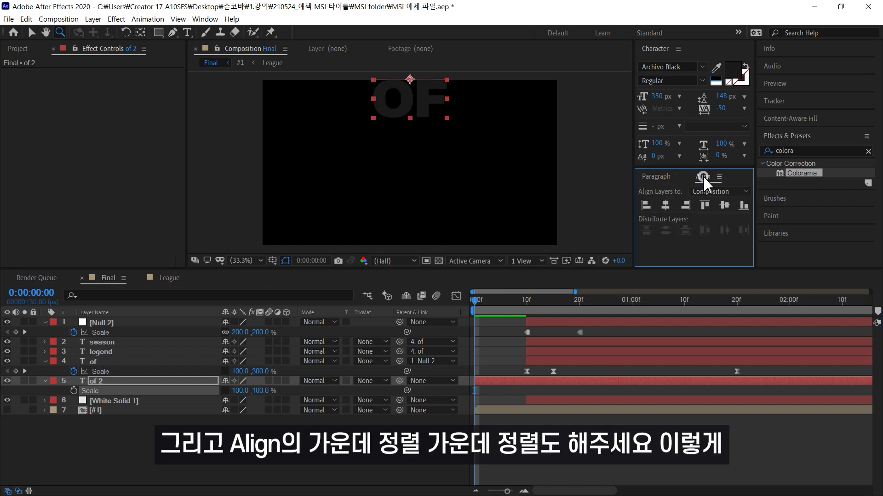
left_click(666, 205)
left_click(724, 205)
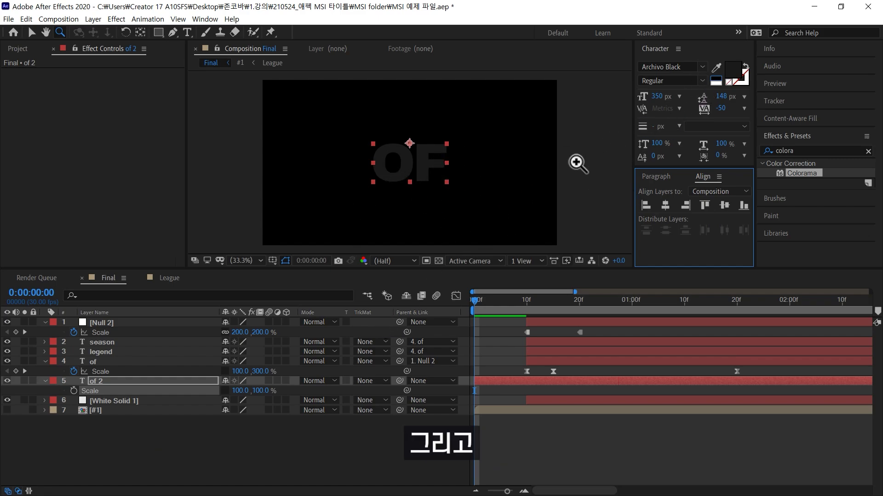
Step: Split the of 2 layer at frame 10 and delete the part after the split
left_click(527, 301)
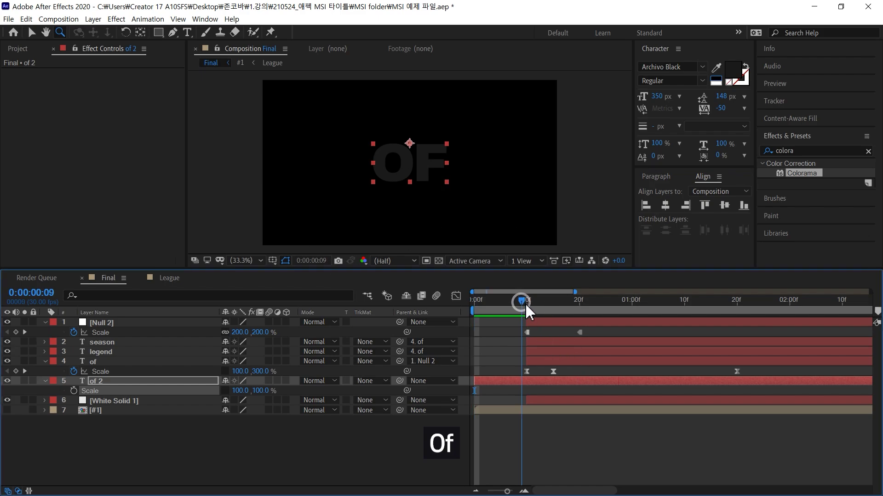
left_click(105, 385)
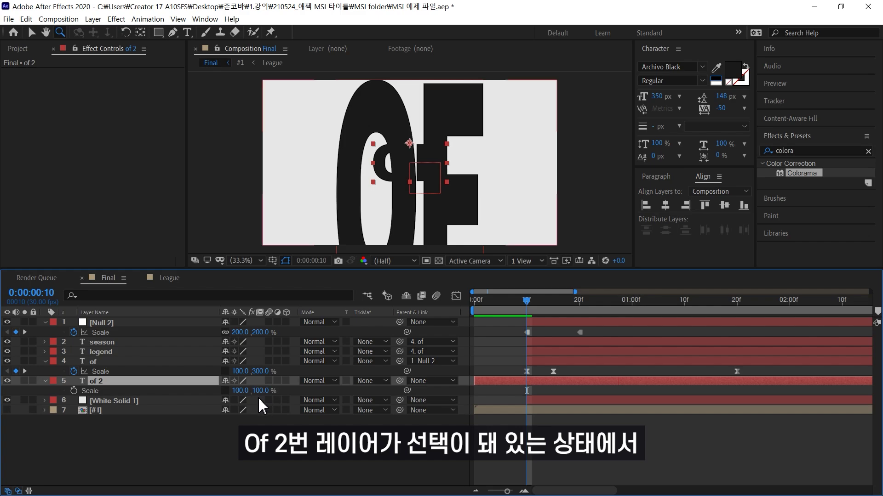
key("ctrl+shift+d")
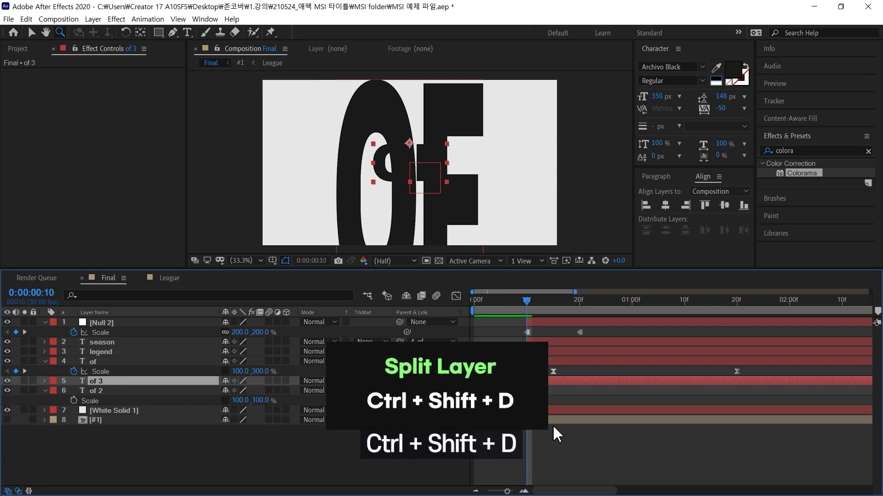
key("Delete")
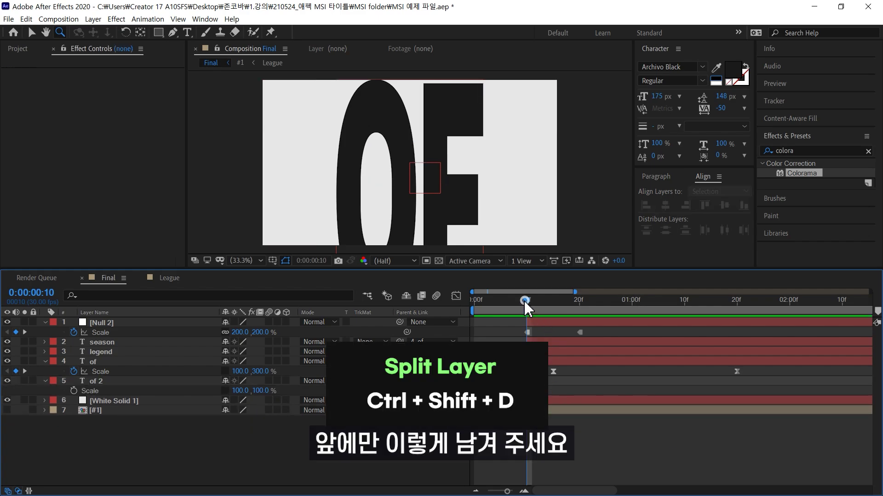
Step: Go to frame 3 and apply the CC Power Pin effect to the of 2 layer
left_click_drag(524, 302, 479, 312)
key("Page_Down")
key("Page_Down")
key("Page_Down")
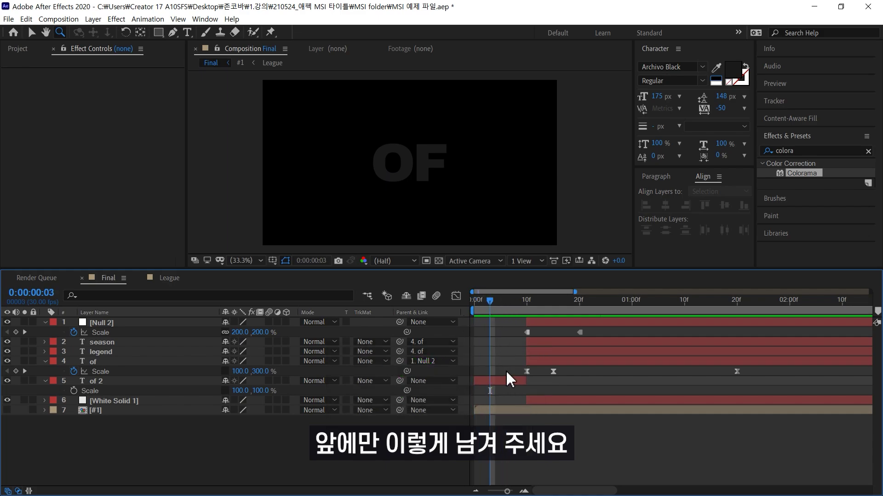
left_click(507, 381)
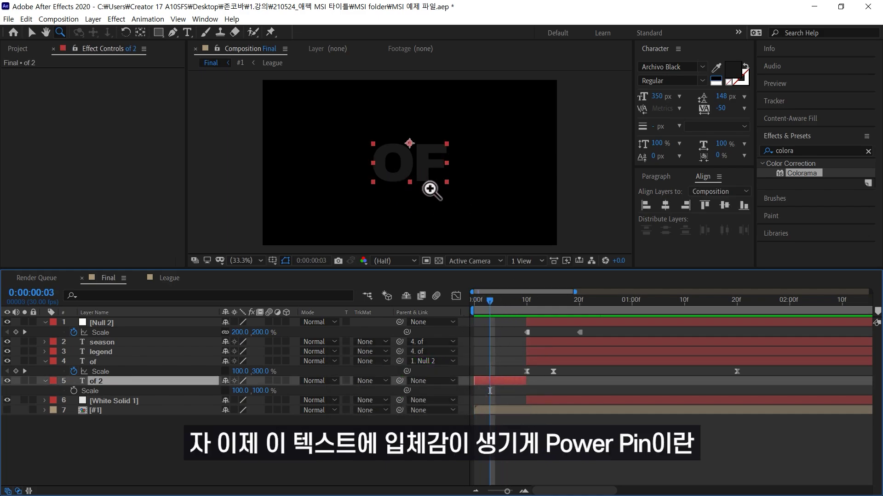
left_click(809, 151)
type("power")
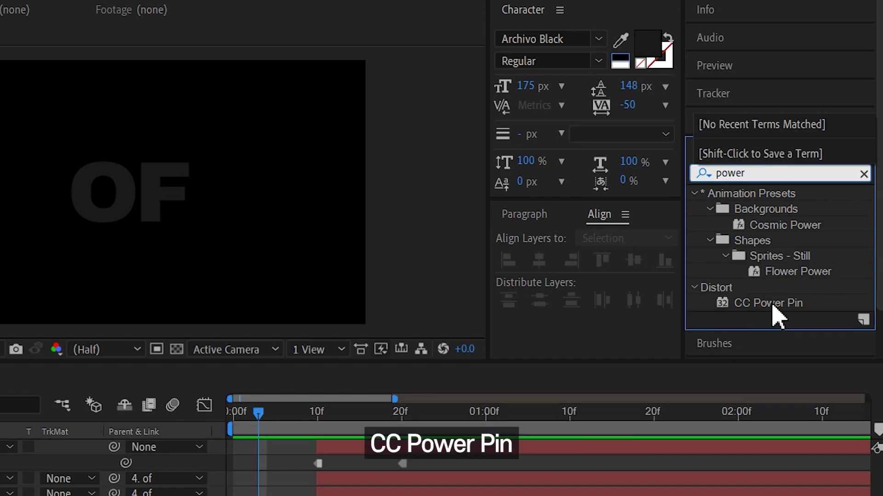
left_click_drag(787, 305, 257, 495)
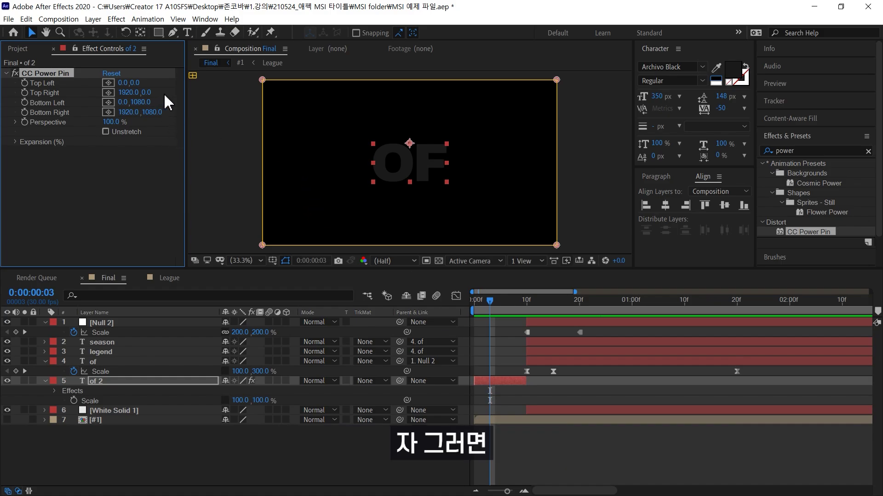
Step: Rough out OF's perspective by pulling the CC Power Pin left corners out to about X -882 and the right corners to Y -63 and 753
left_click_drag(262, 79, 269, 8)
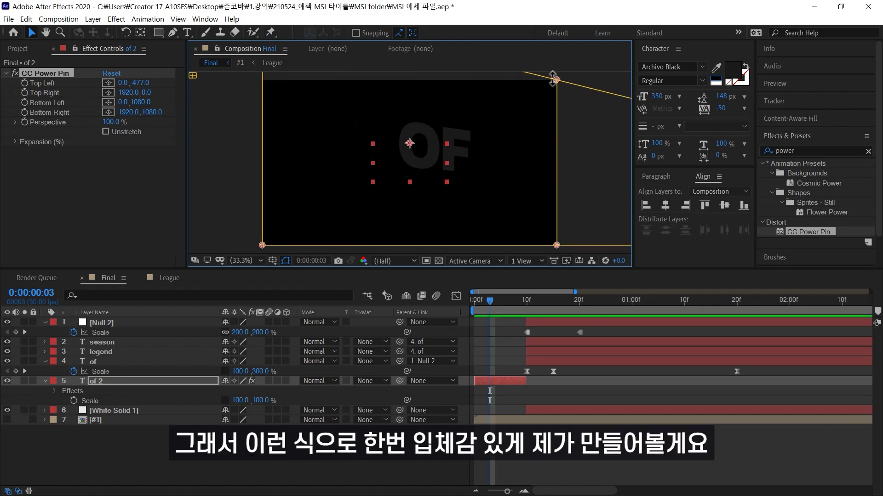
left_click_drag(558, 81, 557, 73)
left_click_drag(556, 243, 556, 195)
left_click_drag(262, 245, 212, 263)
key("comma")
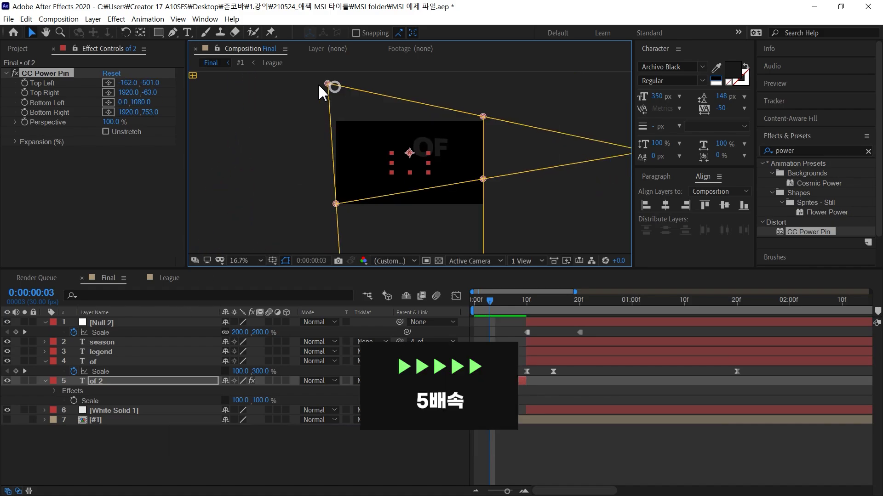
left_click_drag(333, 85, 268, 75)
left_click_drag(312, 212, 269, 204)
left_click_drag(482, 117, 452, 128)
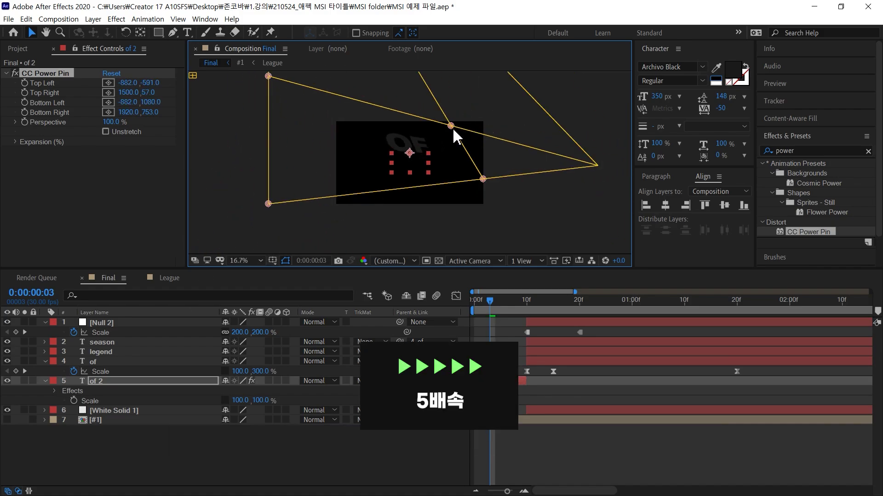
key("ctrl+z")
Step: Refine OF's CC Power Pin corners to about -396, -444 and -396, 1297 at left, and 1386, 165 and 1380, 698 at right
left_click_drag(464, 85, 534, 235)
left_click(55, 73)
left_click_drag(485, 142, 453, 148)
left_click_drag(454, 184, 454, 170)
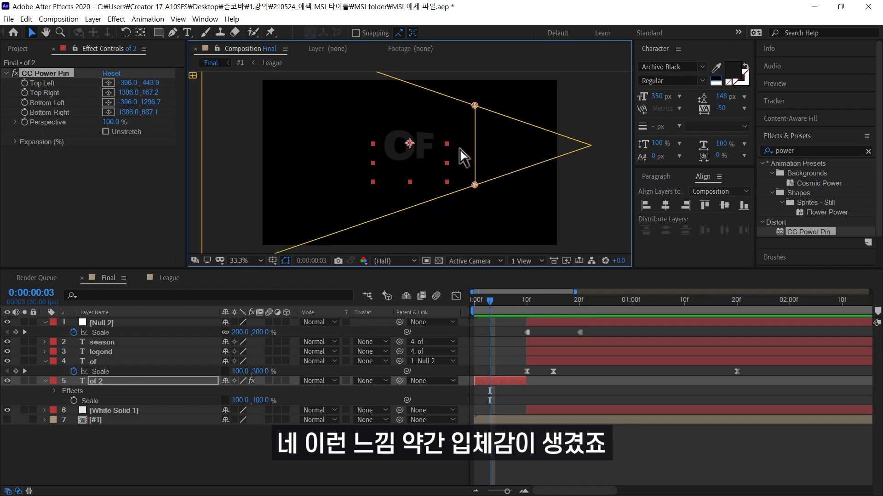
left_click_drag(476, 151, 473, 139)
left_click_drag(473, 105, 473, 104)
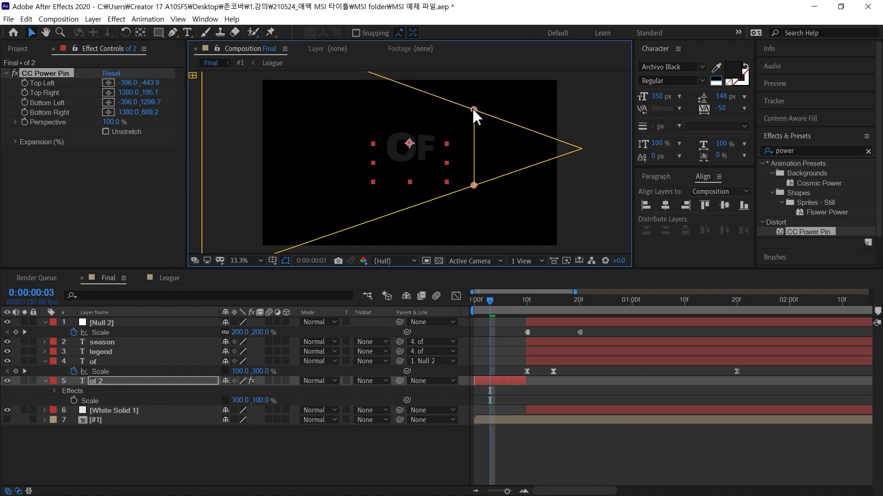
left_click_drag(473, 186, 473, 188)
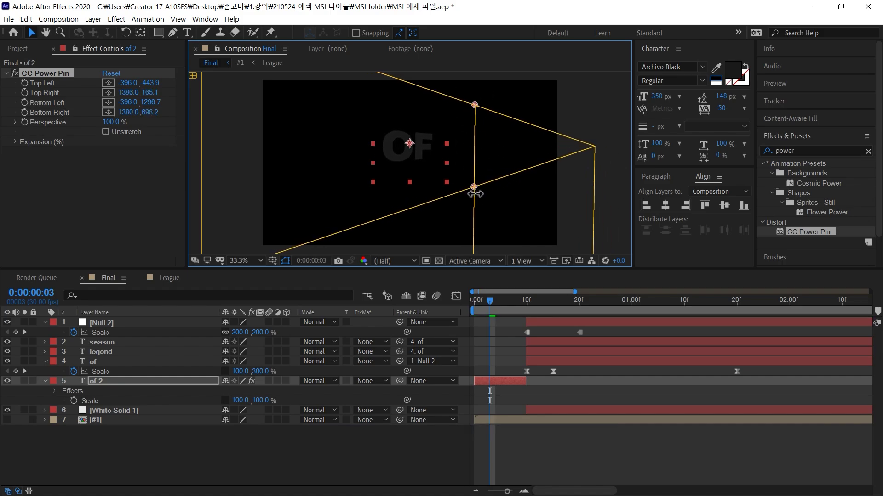
Step: Duplicate the of 2 layer and move the copy straight down below the original OF text
left_click(109, 382)
key("ctrl+d")
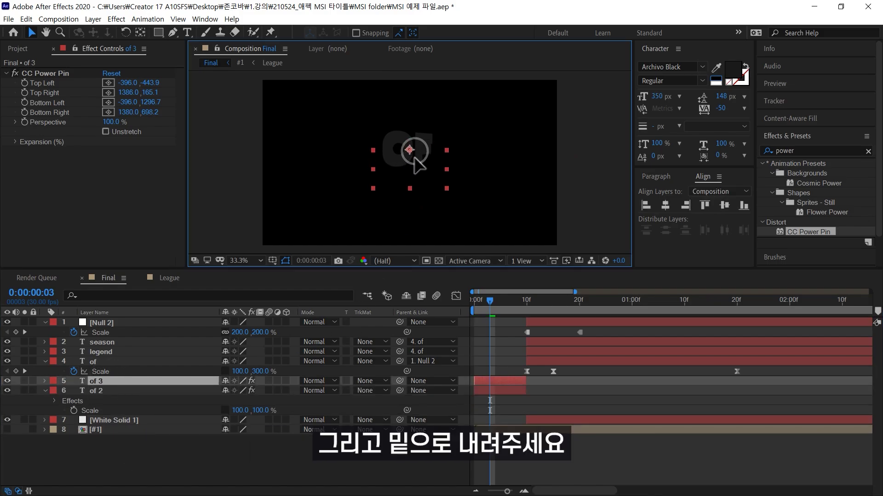
left_click_drag(415, 158, 415, 205)
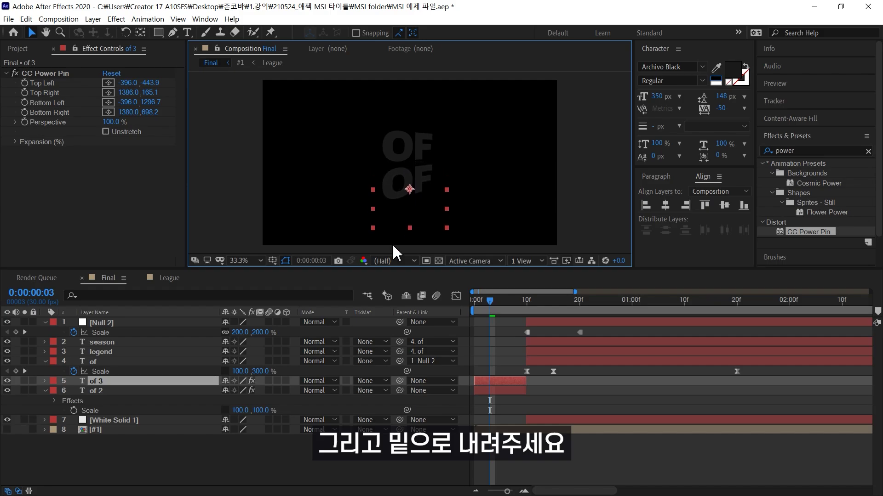
Step: Change the text of the lower OF copy to LEGEND
double_click(112, 378)
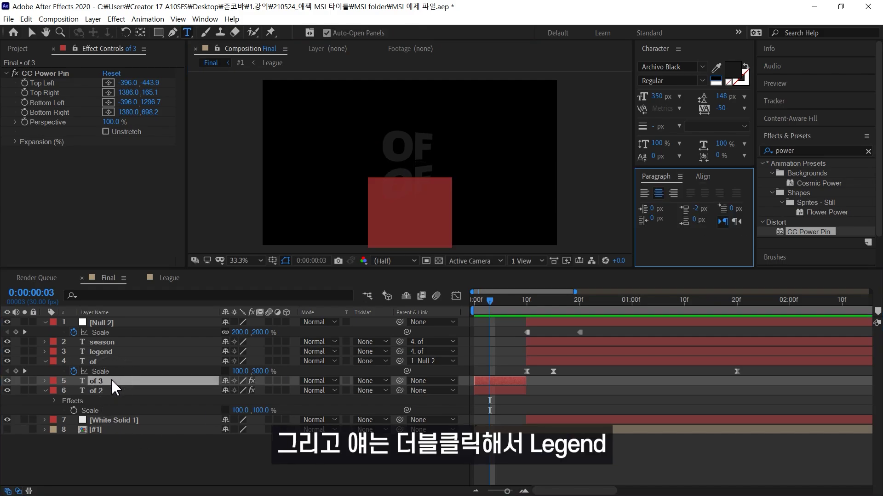
type("legend 2")
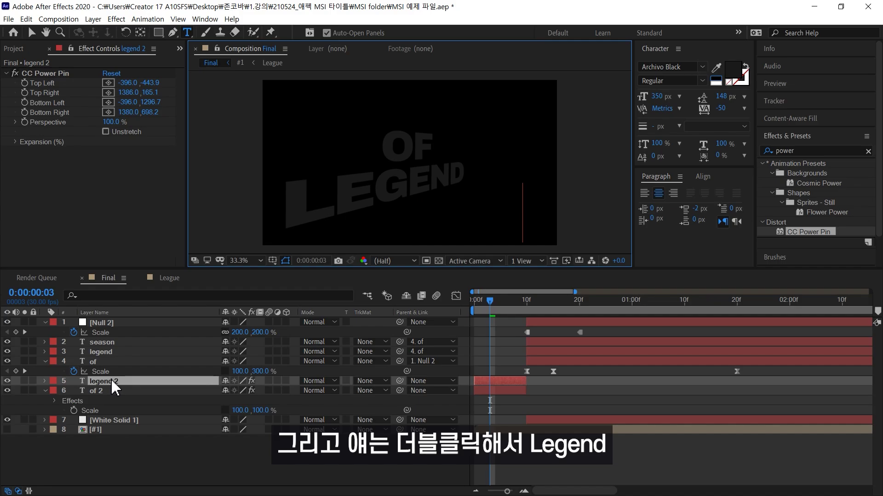
key("ctrl+Return")
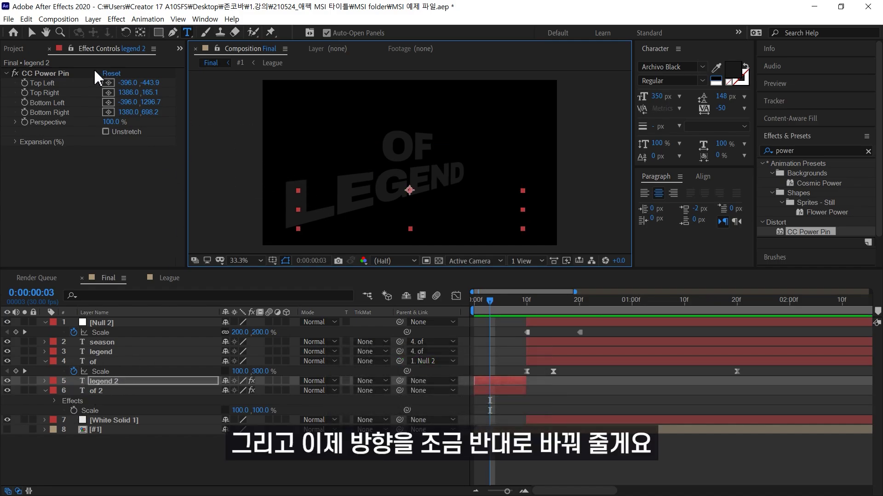
Step: Reverse LEGEND's CC Power Pin perspective, with left corners at about 480, 419 and 480, 881, and right corners at about 1944, -181 and 1942, 1469
left_click(49, 73)
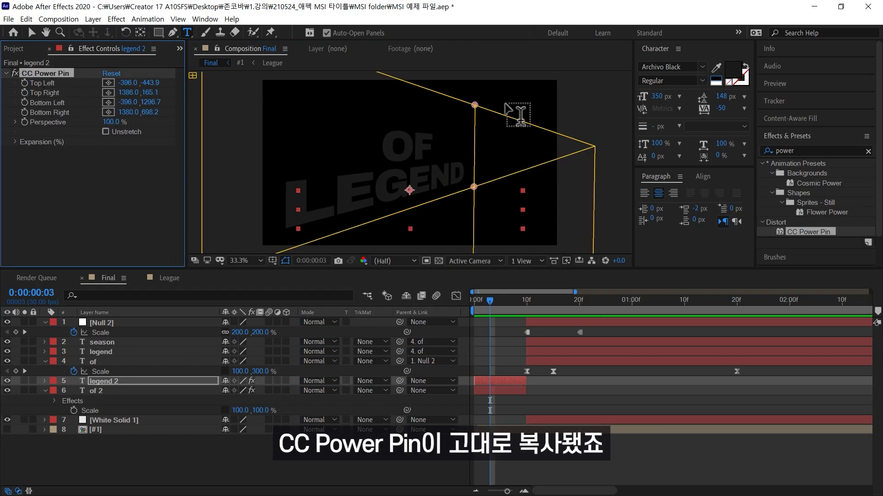
key("v")
left_click_drag(474, 107, 559, 302)
key("comma")
key("comma")
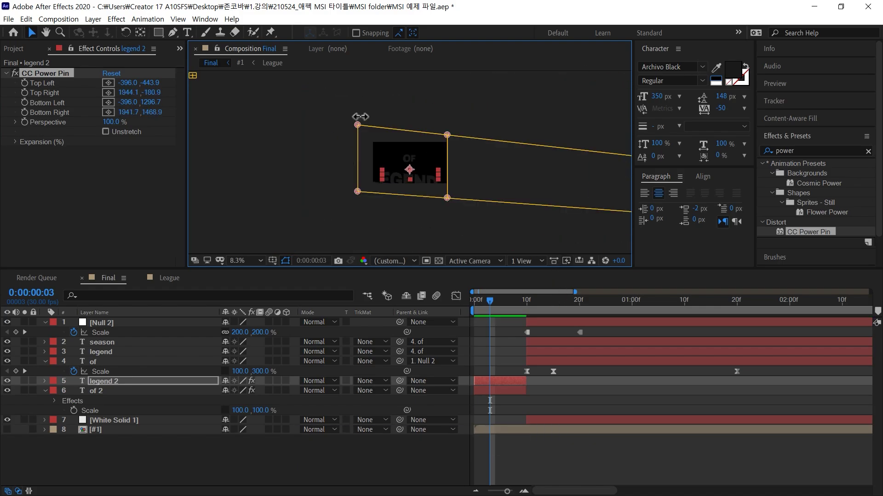
left_click_drag(306, 88, 308, 165)
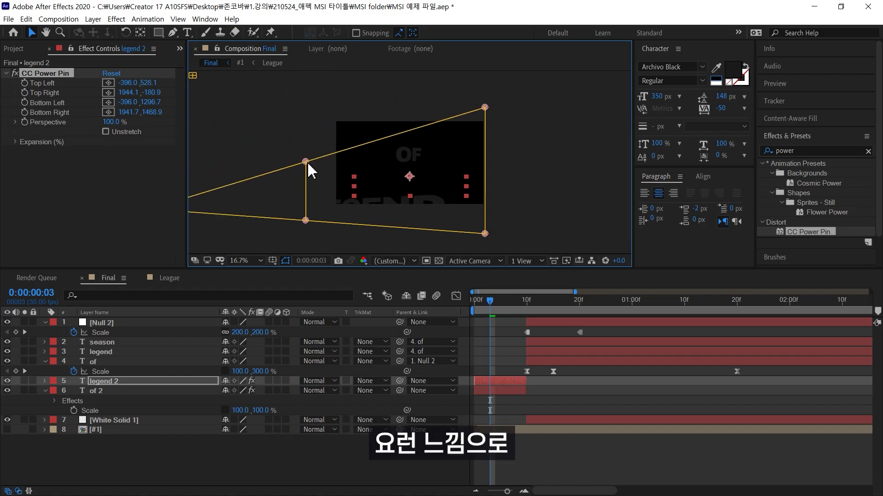
left_click_drag(306, 223, 373, 154)
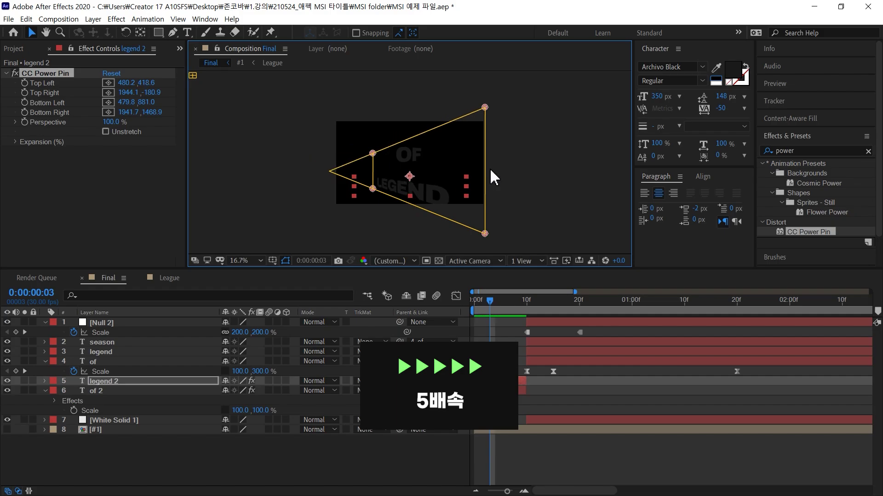
Step: Fit LEGEND under OF with CC Power Pin left corners at about 429, 267 and 429, 683, and right corners at 2138, -471 and 2135, 1110
left_click_drag(484, 107, 485, 131)
key("period")
key("period")
left_click_drag(335, 212, 558, 222)
left_click_drag(377, 175, 367, 174)
left_click_drag(475, 192, 437, 183)
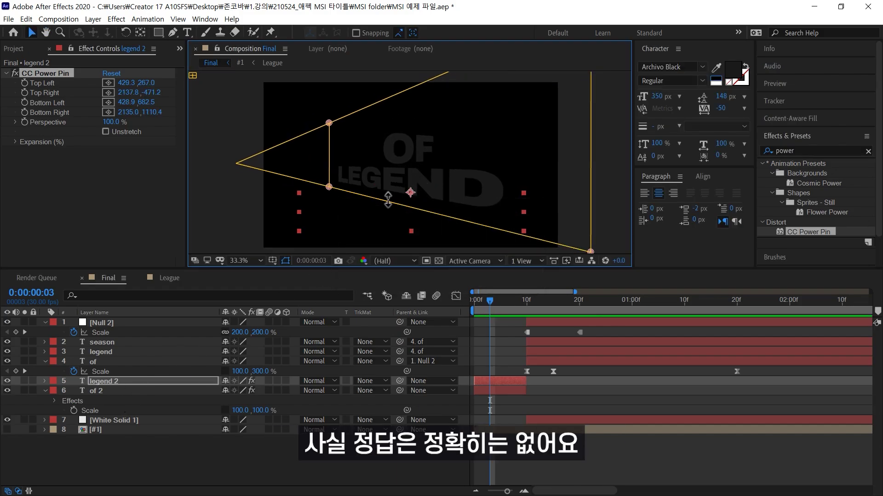
Step: Move the legend 2 and of 2 layers together slightly upward in the composition
left_click(120, 390, "shift")
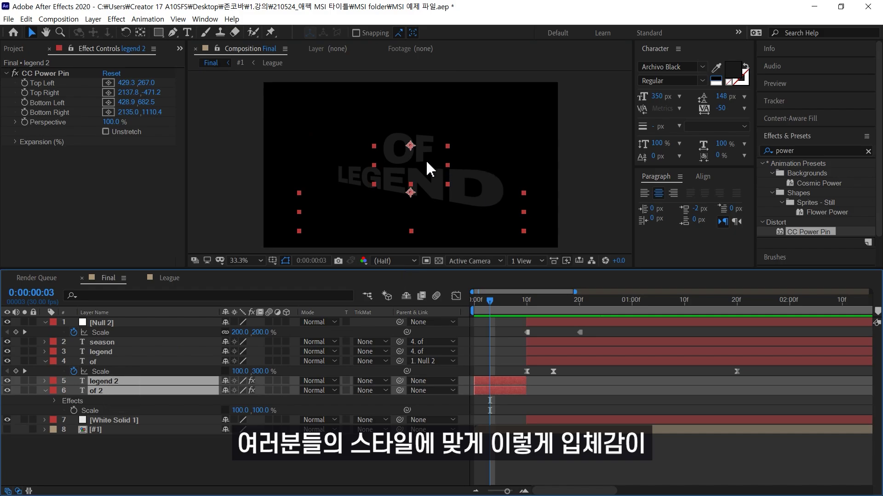
left_click_drag(428, 168, 426, 160)
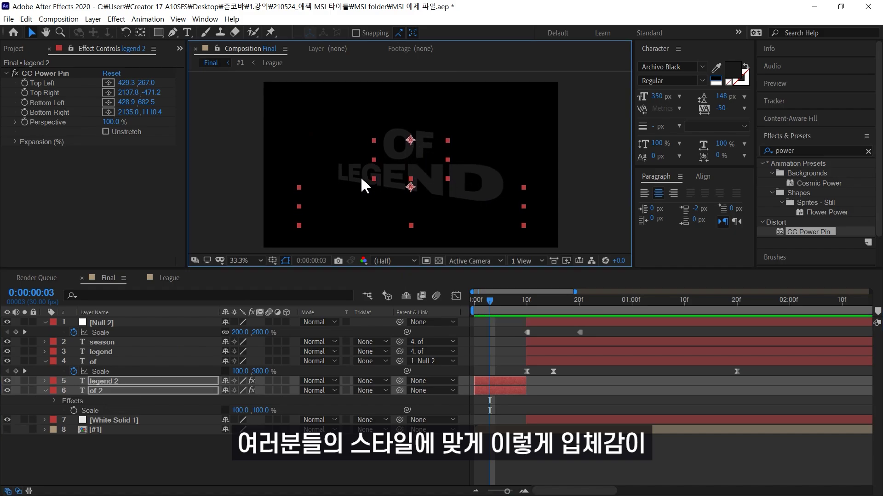
left_click_drag(301, 170, 525, 212)
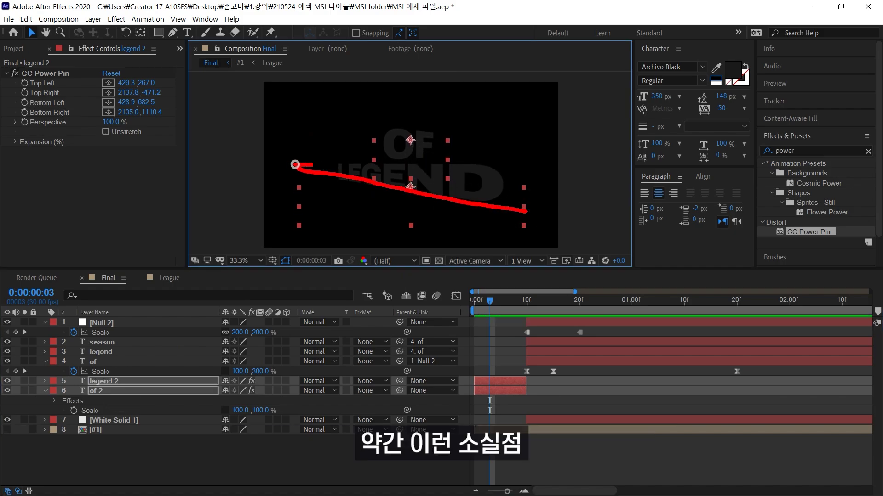
left_click_drag(295, 165, 536, 154)
mouse_move(288, 113)
left_mouse_down()
mouse_move(501, 135)
mouse_move(453, 136)
mouse_move(496, 141)
left_mouse_up()
key("ctrl+z")
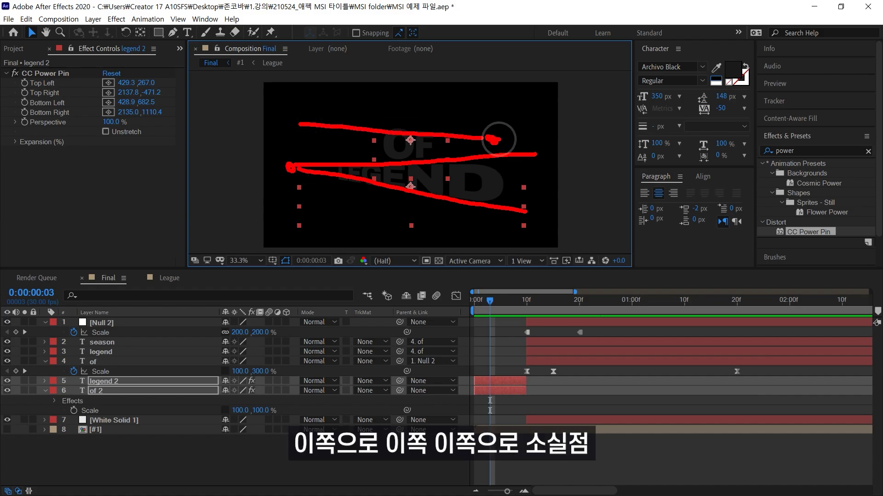
key("Escape")
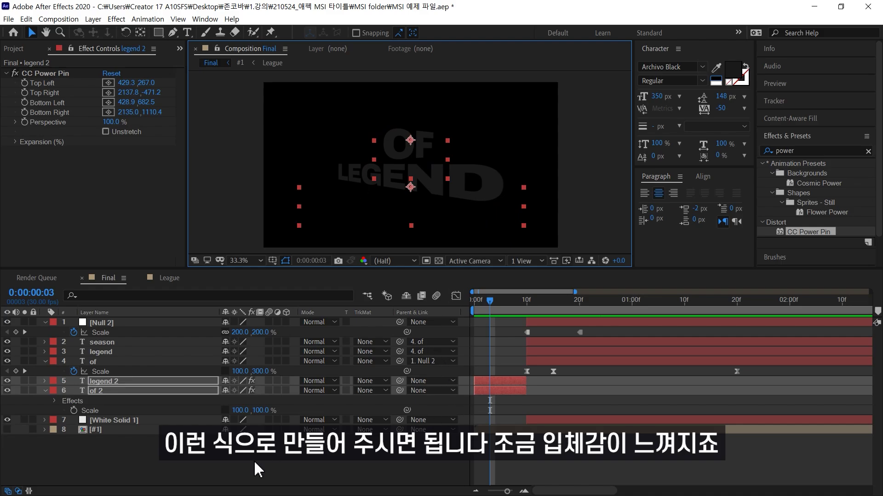
Step: Extend the start of the White Solid 1 layer back to frame 0
left_click(526, 420)
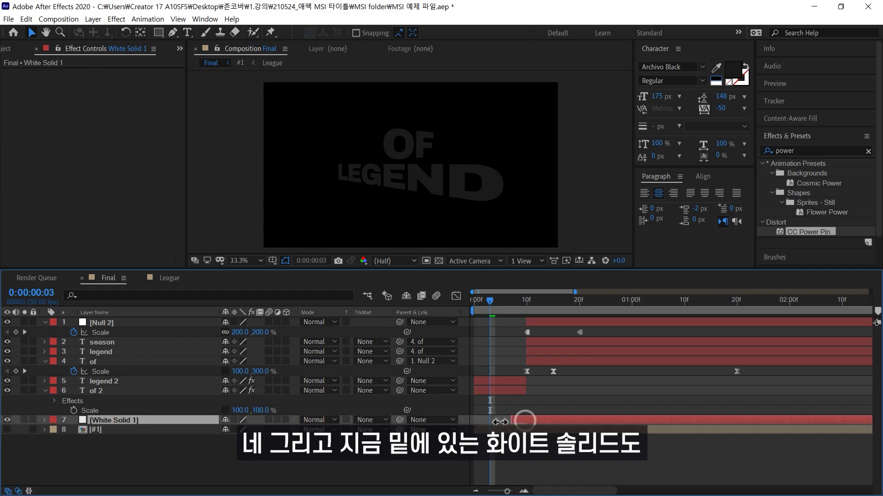
left_click_drag(525, 421, 475, 422)
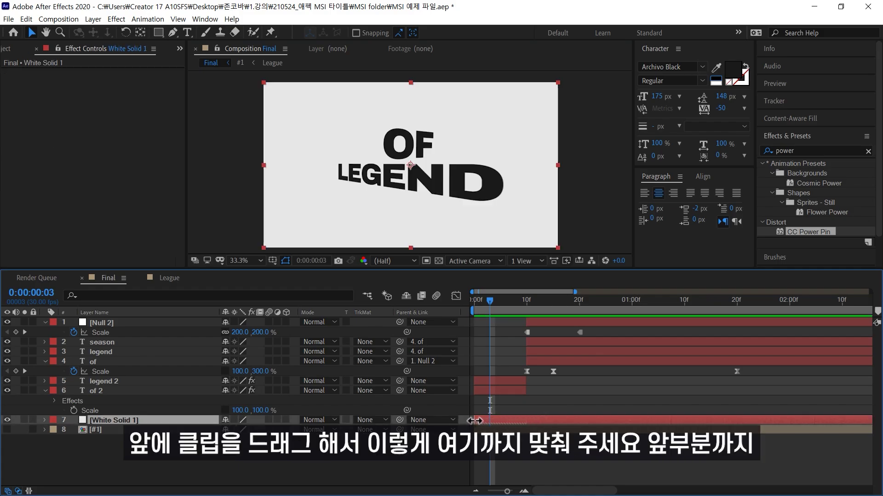
left_click(509, 331)
Step: Set Position keyframes on the legend 2 and of 2 layers at frame 0
left_click_drag(489, 300, 106, 391)
left_click(104, 384)
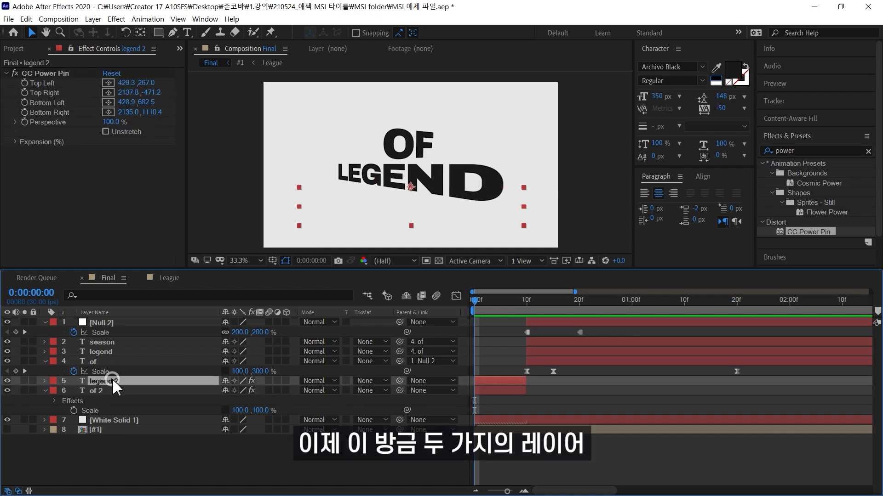
left_click(110, 392, "ctrl")
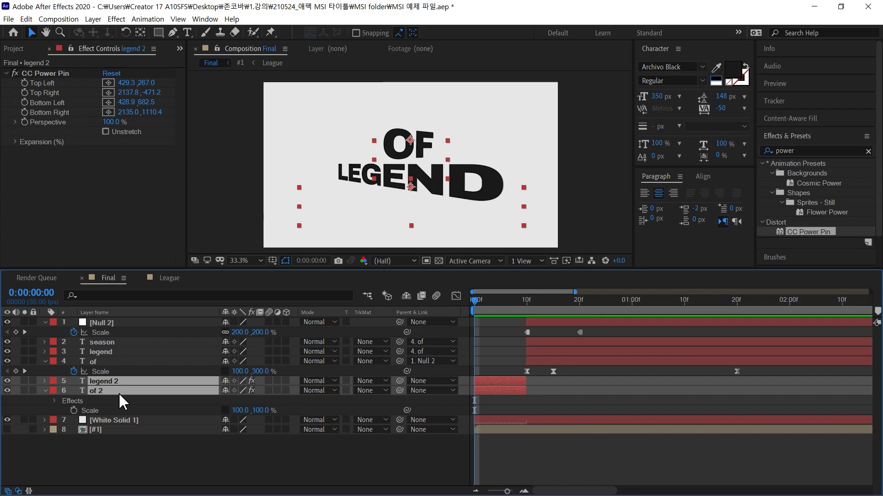
key("p")
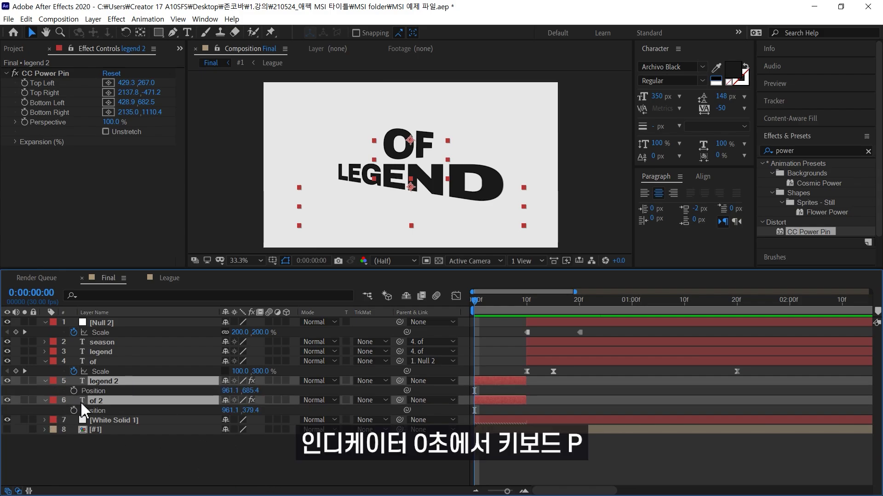
left_click(73, 391)
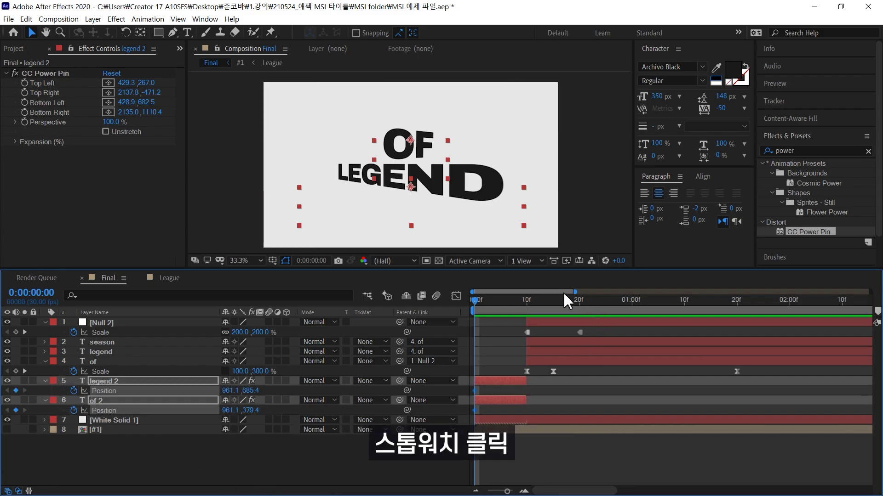
Step: Add Position keyframes at frame 10 on the legend 2 and of 2 layers
left_click(523, 299)
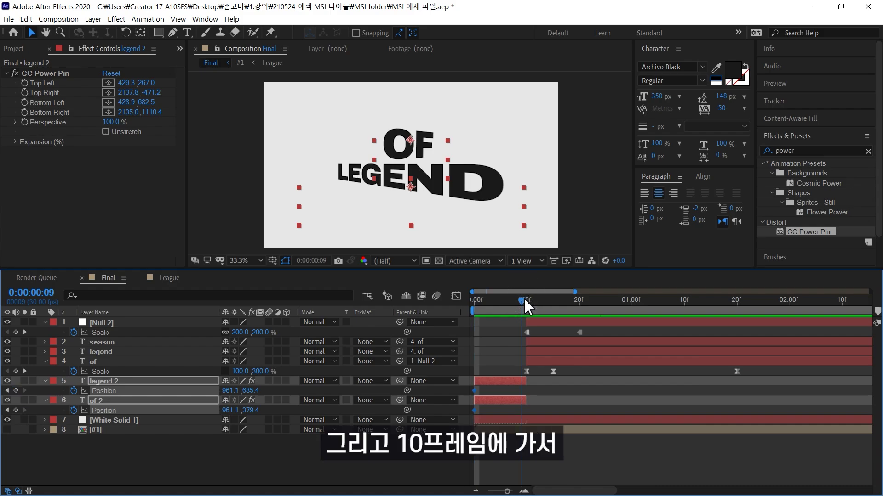
left_click_drag(524, 300, 526, 301)
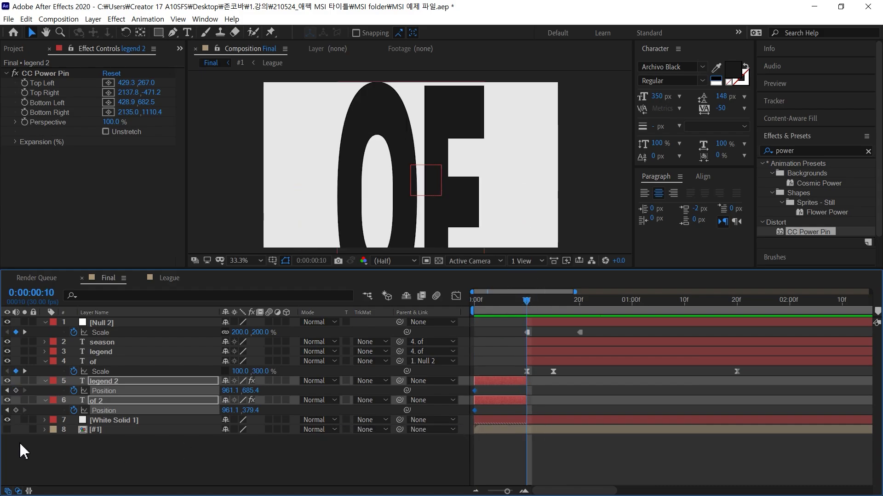
left_click(16, 390)
left_click(15, 410)
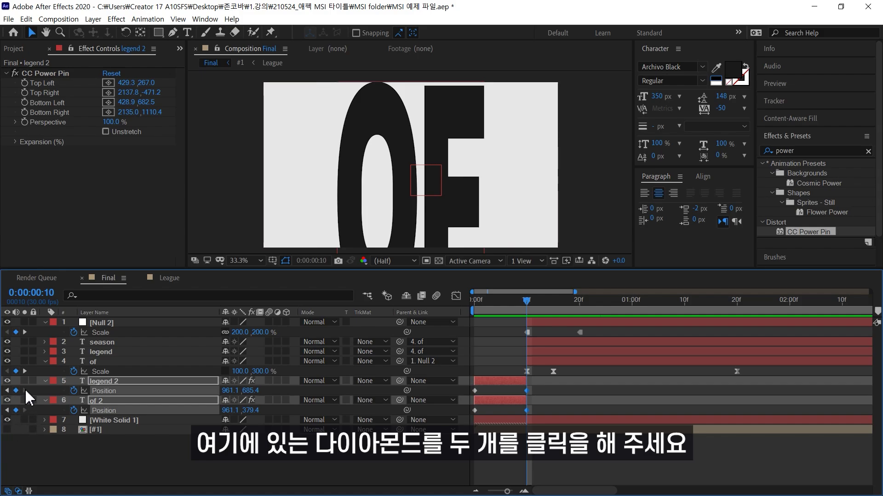
Step: At frame 0, offset of 2 rightward to about 1555, 379 and legend 2 leftward to about 274, 685
key("Home")
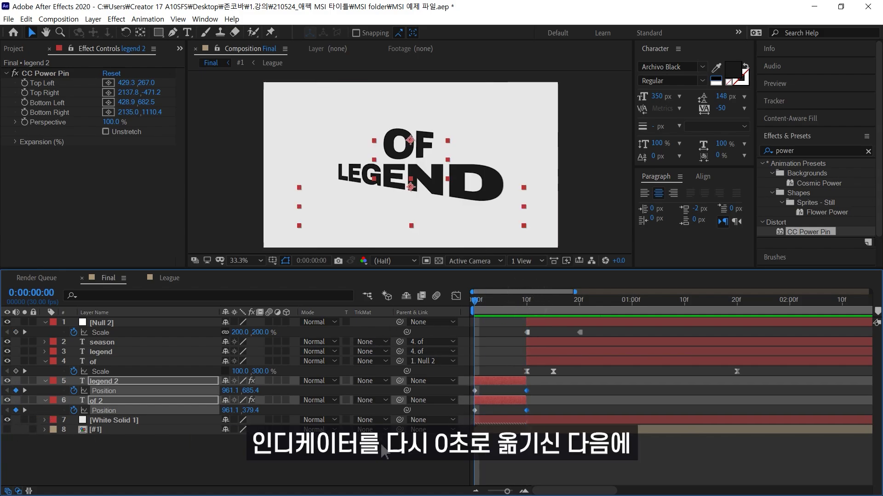
left_click(354, 459)
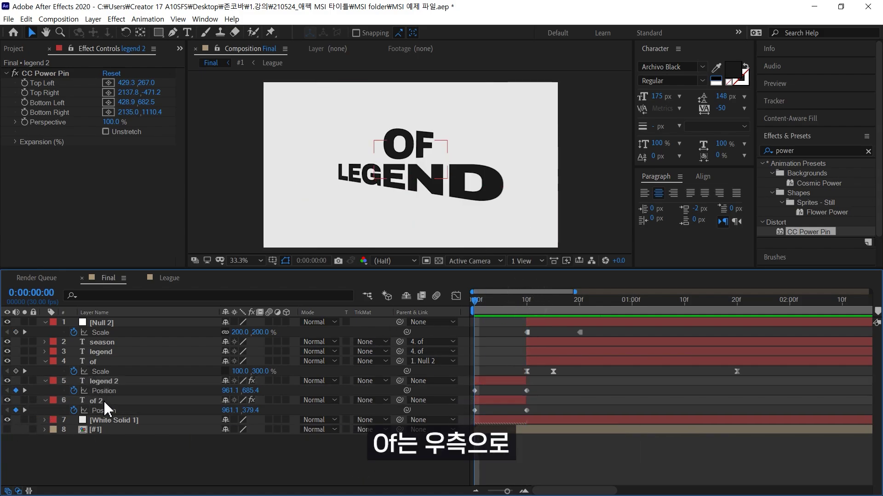
left_click(432, 193)
left_click_drag(428, 156, 514, 156)
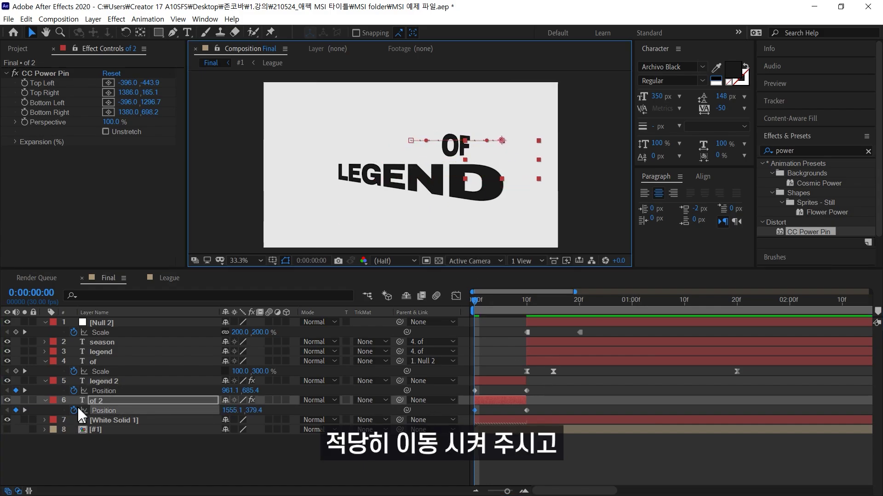
left_click(103, 383)
left_click_drag(458, 195, 350, 195)
Step: Set the incoming velocity influence to 99% for all four legend 2 and of 2 Position keyframes, and preview the motion
left_click_drag(552, 388, 417, 425)
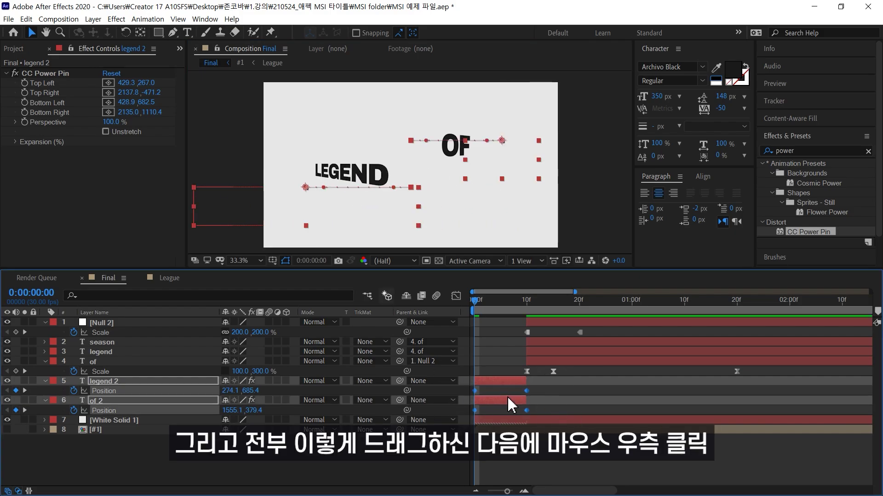
right_click(528, 409)
left_click(559, 391)
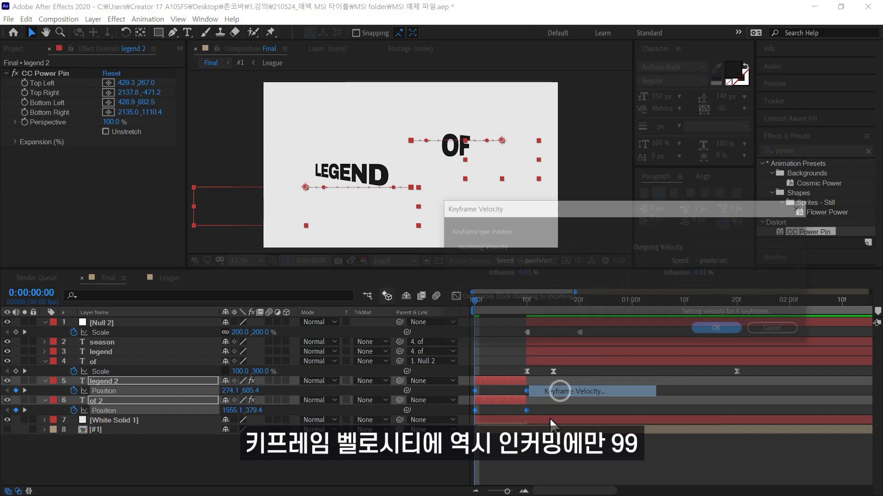
left_click(524, 274)
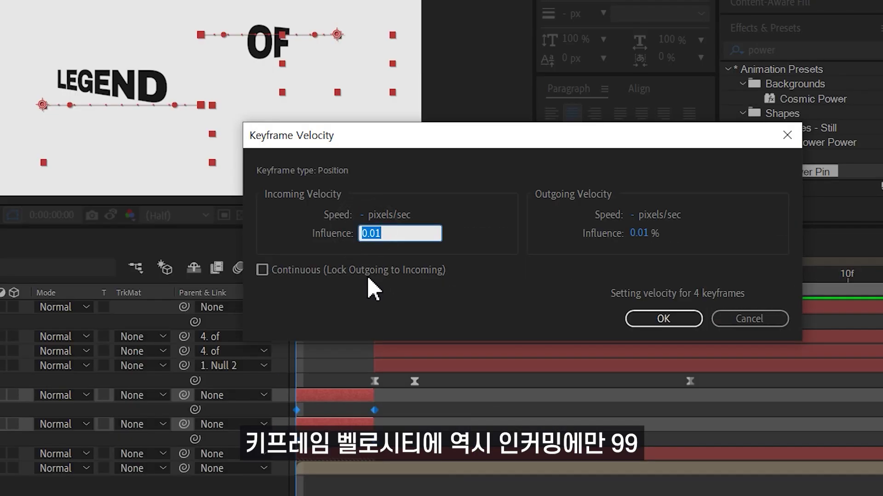
type("99")
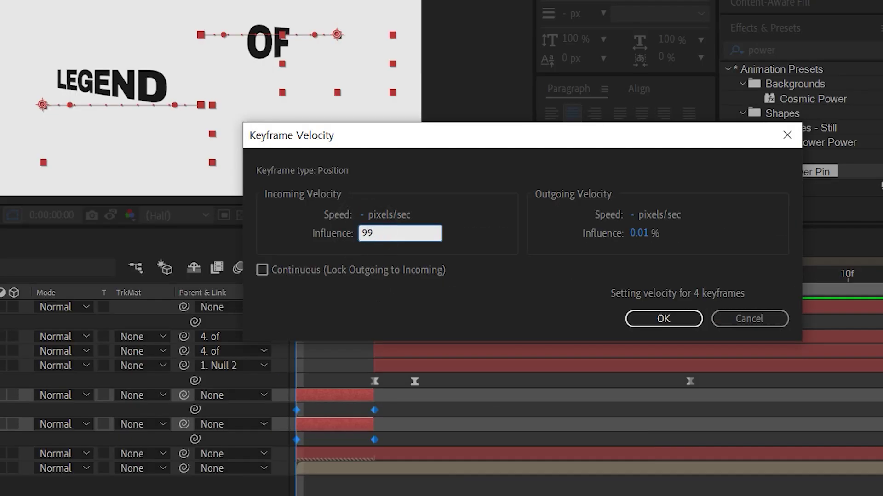
left_click(444, 169)
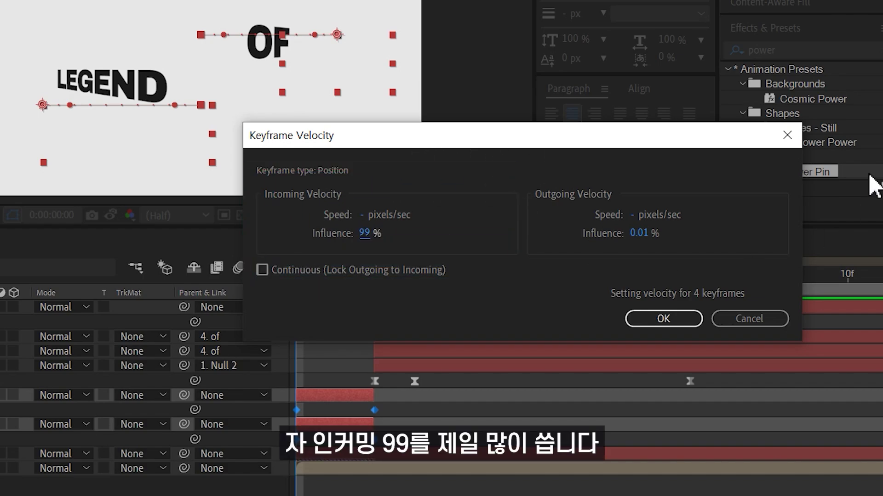
left_click(667, 321)
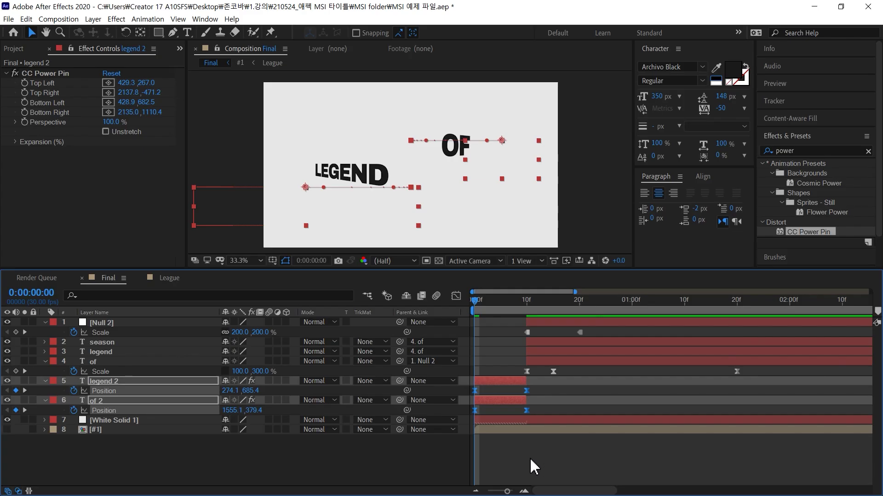
key("space")
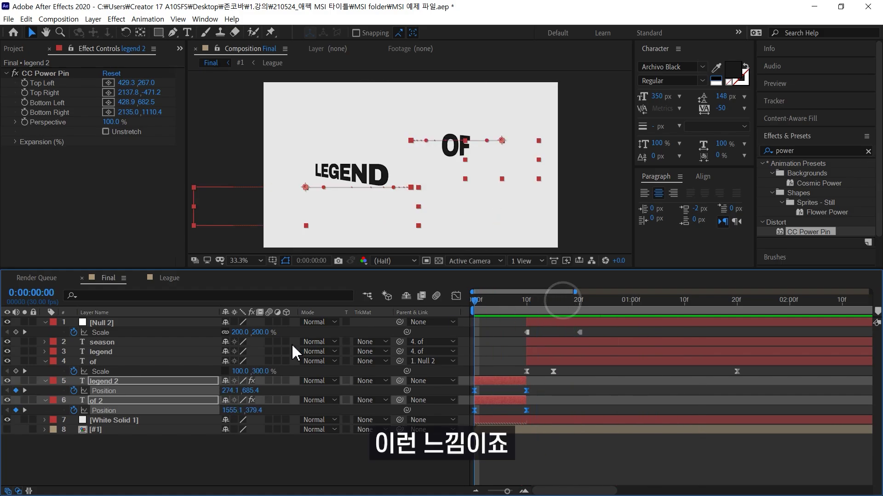
key("space")
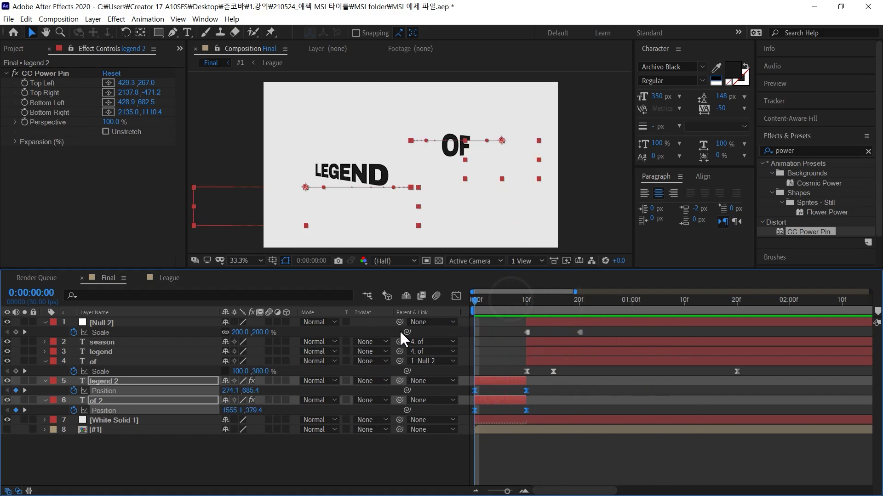
left_click(484, 302)
left_click_drag(486, 302, 506, 322)
Step: Add a new adjustment layer above all layers and apply the Colorama effect to it
key("Home")
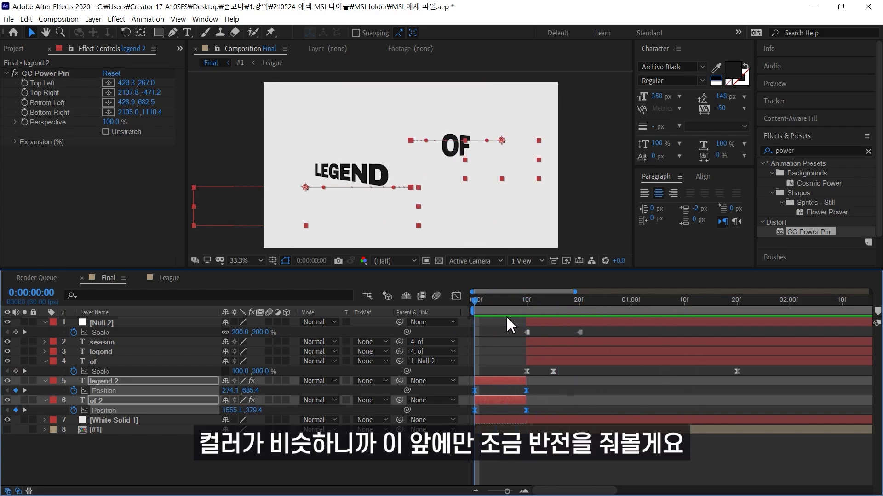
left_click(415, 473)
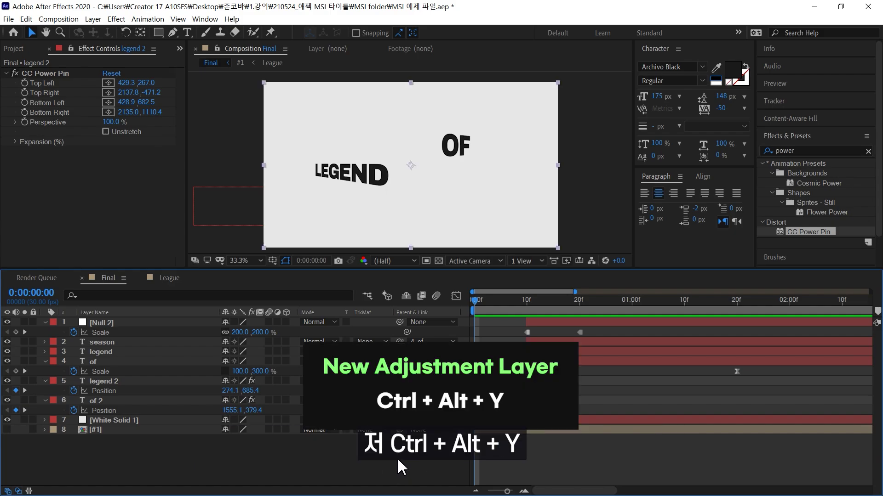
key("ctrl+alt+y")
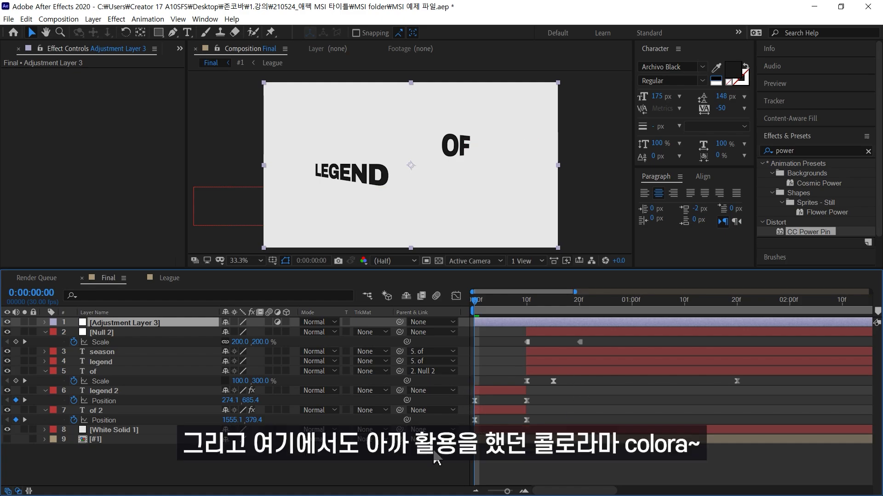
left_click(806, 151)
type("co")
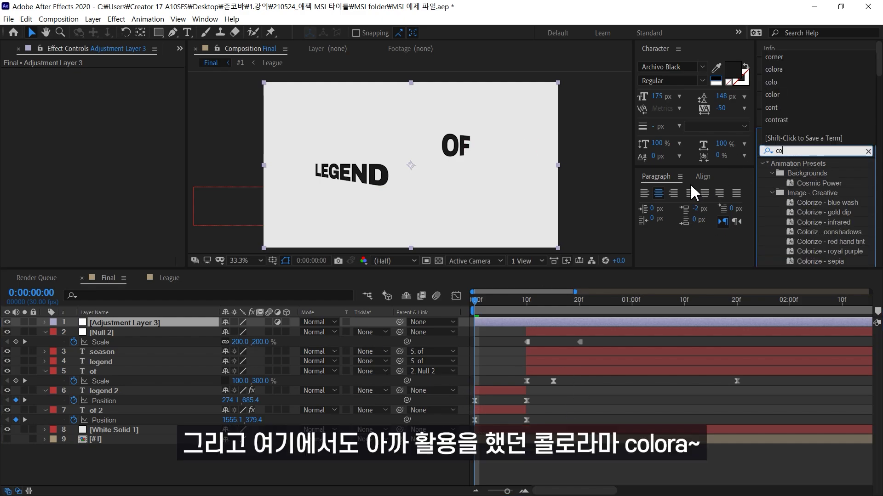
type("lora")
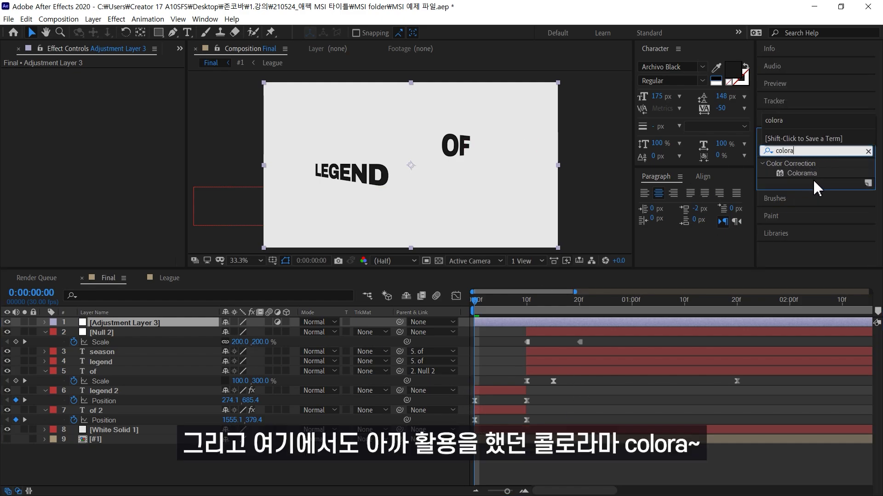
left_click_drag(803, 173, 127, 328)
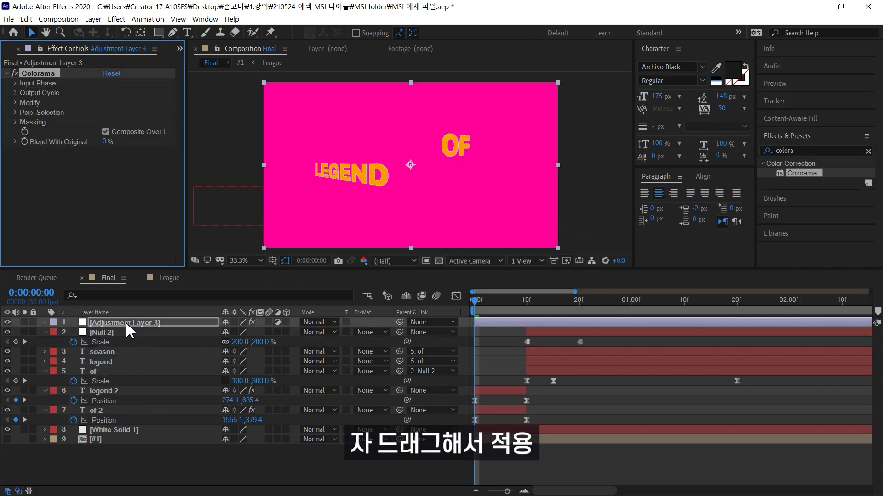
Step: Set Colorama's Output Cycle preset palette to Negative
left_click(16, 92)
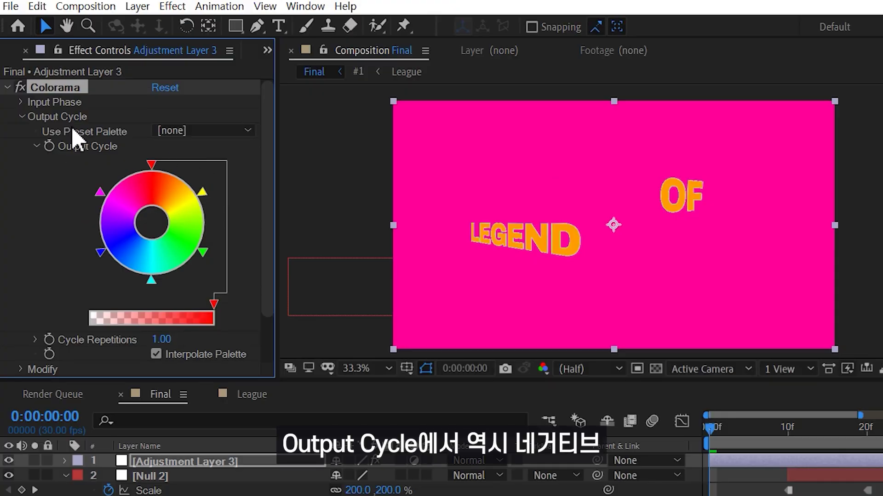
left_click(151, 132)
left_click(211, 196)
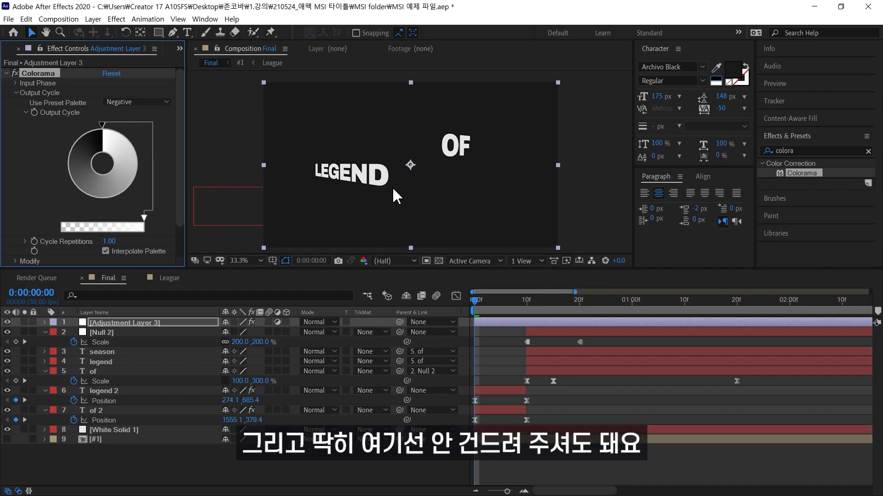
Step: Split the Colorama adjustment layer at frame 10, delete its rear part, and preview the animation from the start
left_click_drag(515, 312, 526, 313)
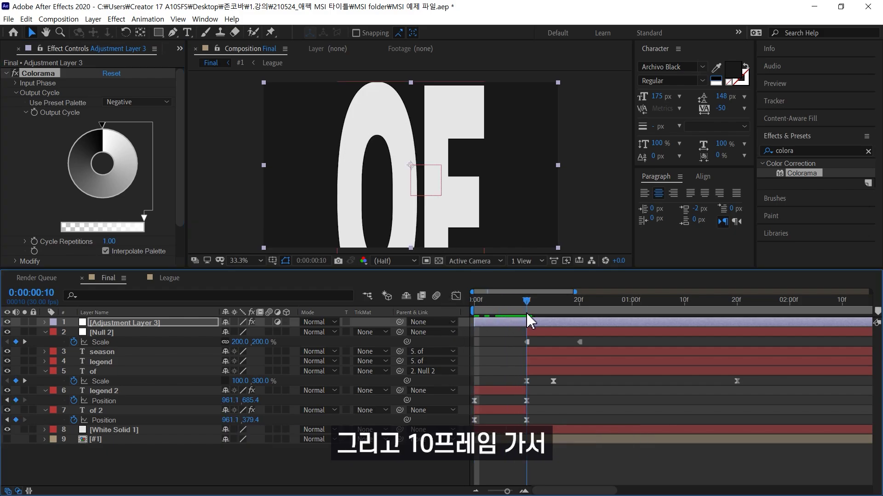
key("ctrl+shift+d")
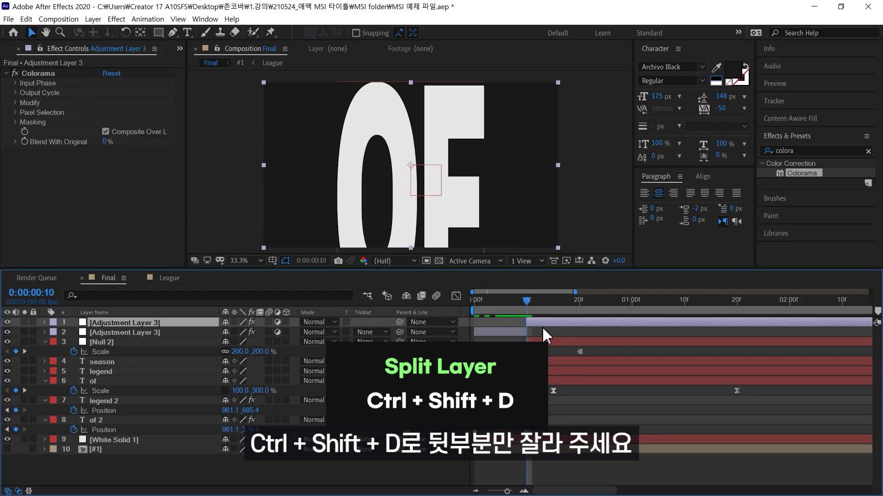
key("Delete")
key("Home")
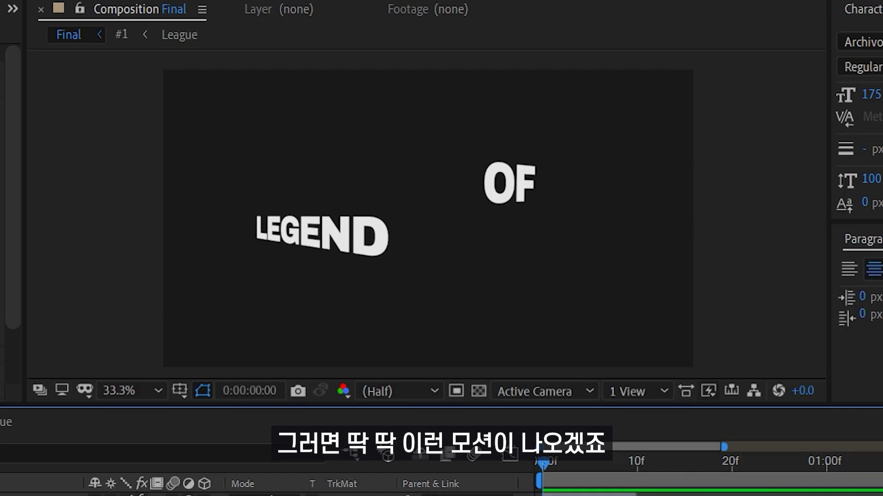
key("space")
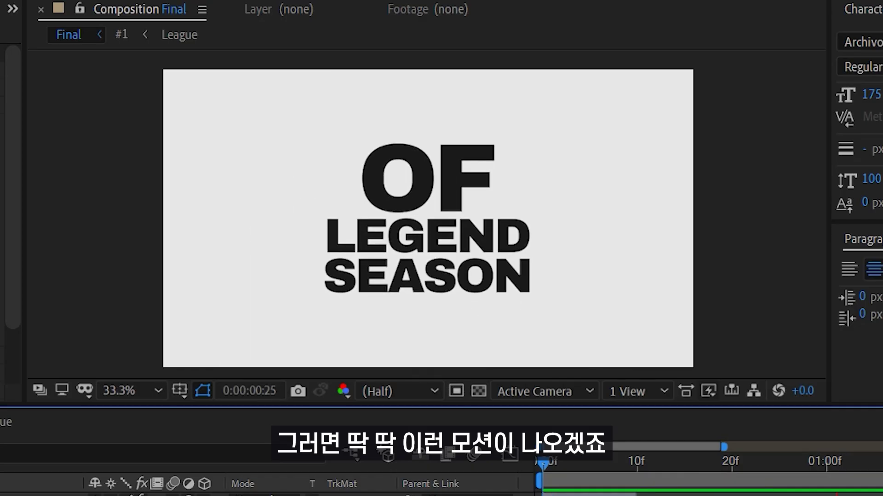
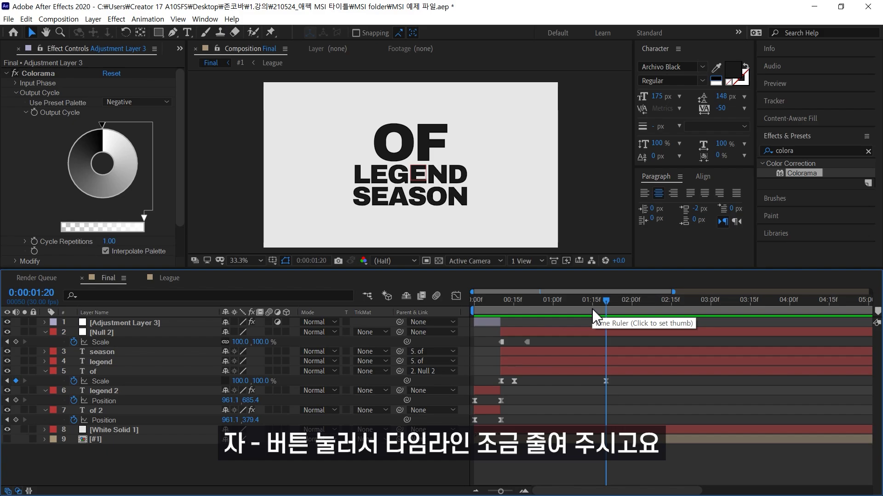
Step: Split the layers from Null 2 through White Solid 1 at 0:00:02:00 and delete the rear parts except White Solid 1's
left_click(632, 303)
left_click(111, 332)
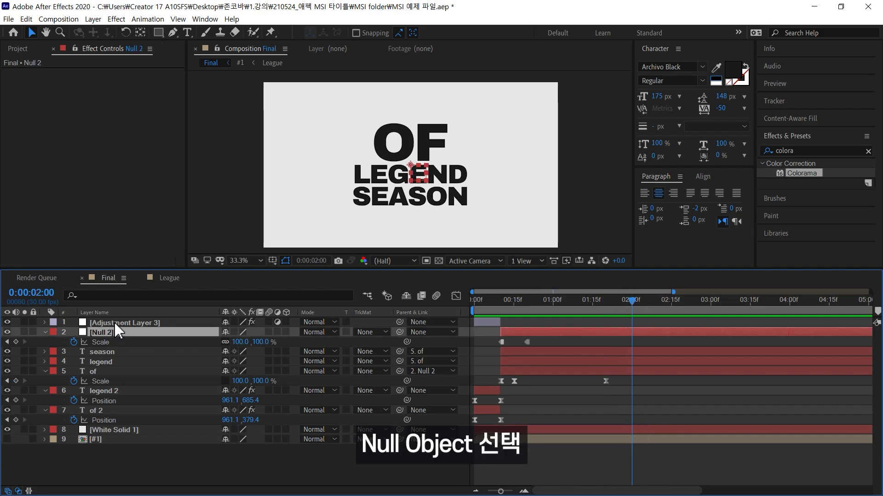
left_click(117, 429, "shift")
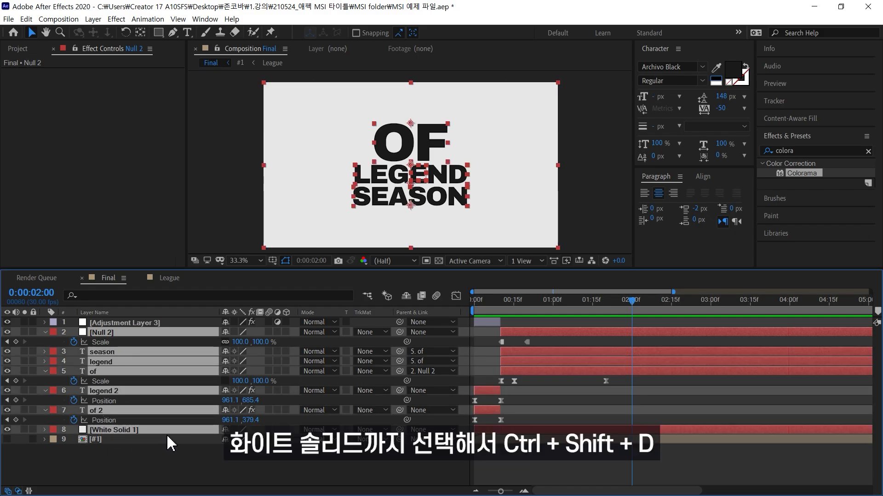
key("ctrl+shift+d")
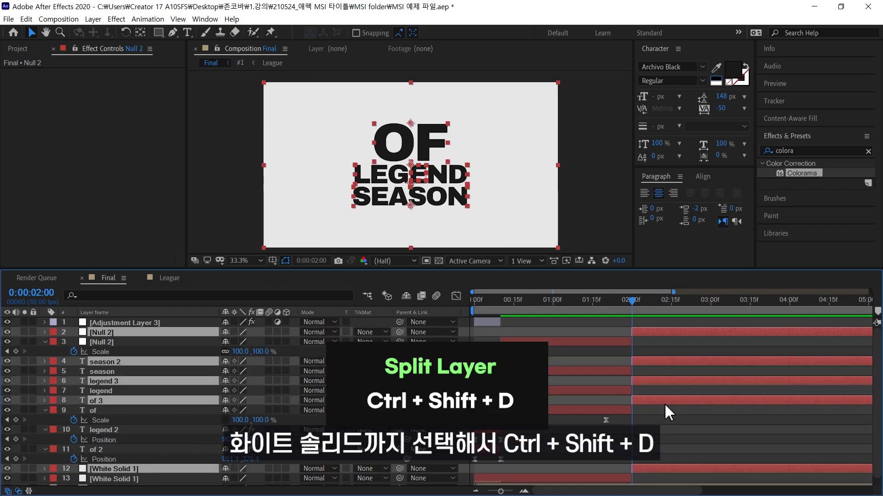
left_click(650, 470, "ctrl")
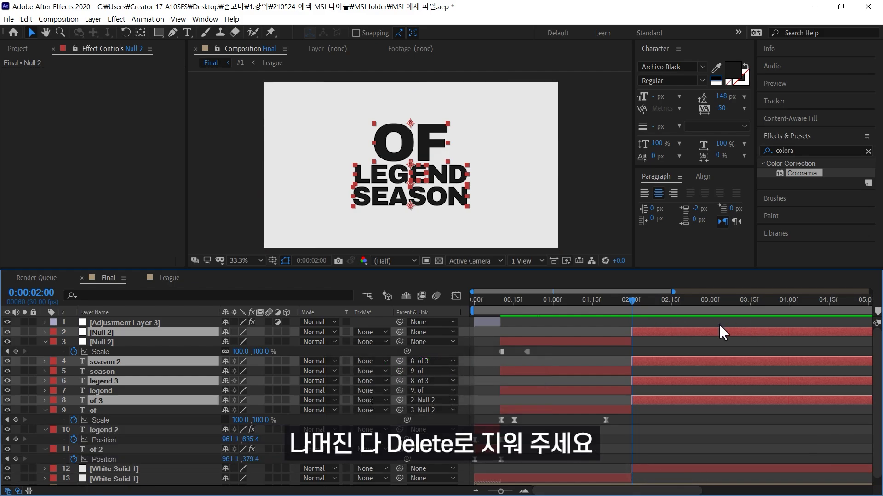
key("Delete")
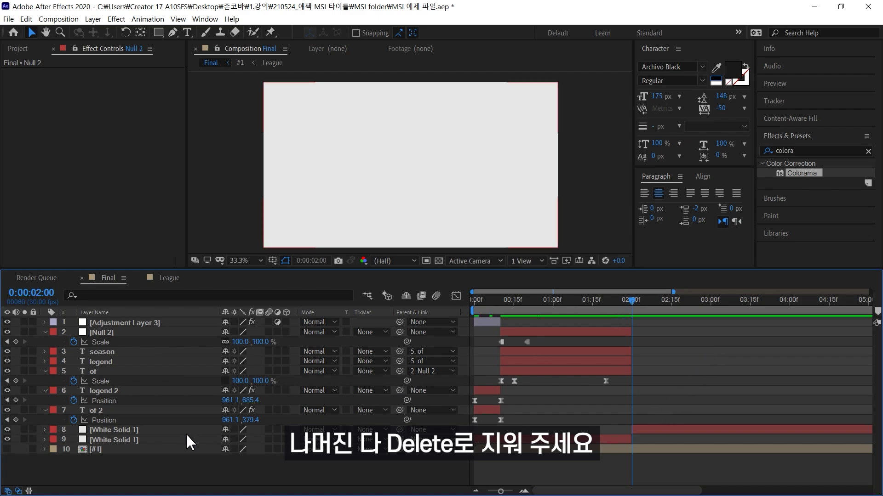
Step: Open composition #1 and copy the hex color code of its Medium Lime Green Solid 2 background
left_click(161, 430)
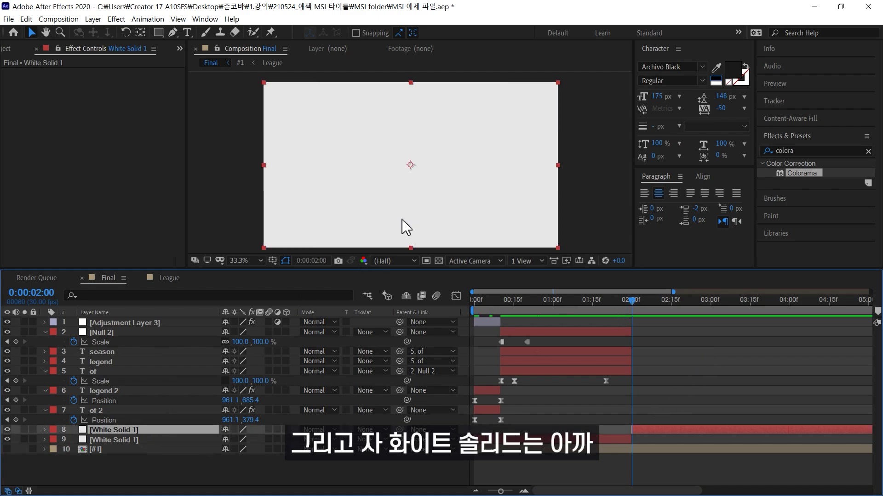
left_click(115, 449)
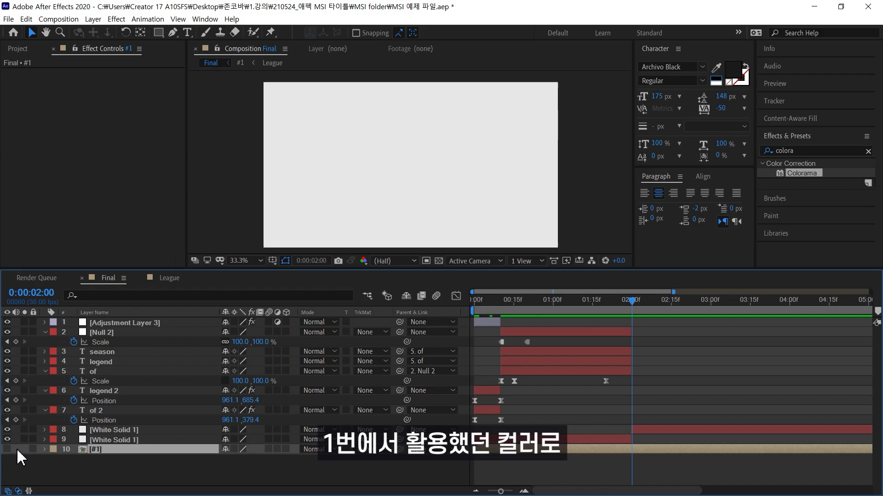
double_click(115, 448)
left_click(124, 401)
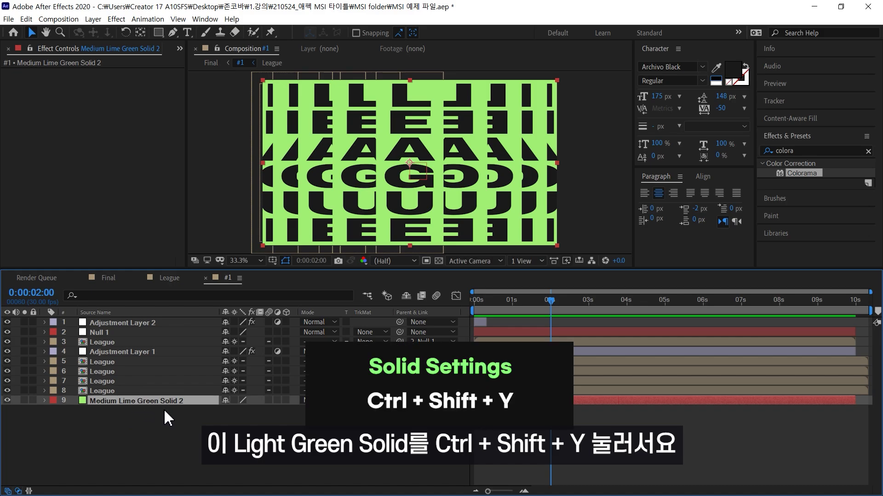
key("ctrl+shift+y")
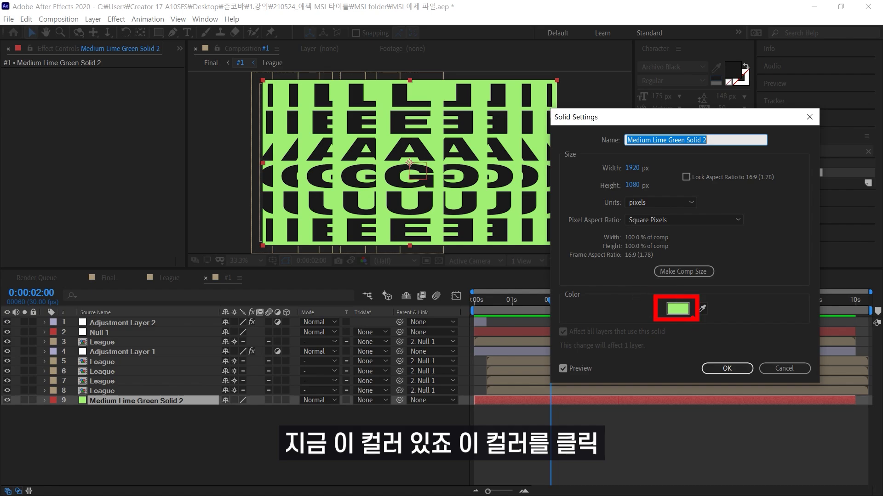
left_click(677, 308)
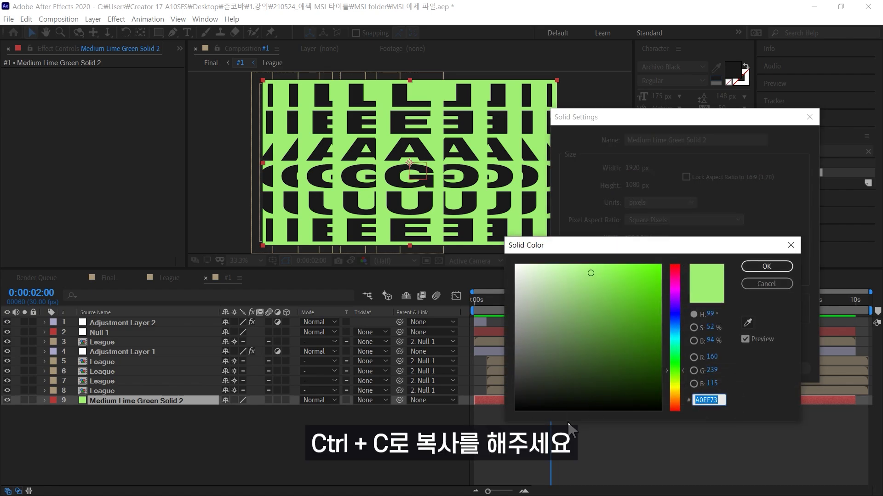
left_click(764, 266)
left_click(729, 370)
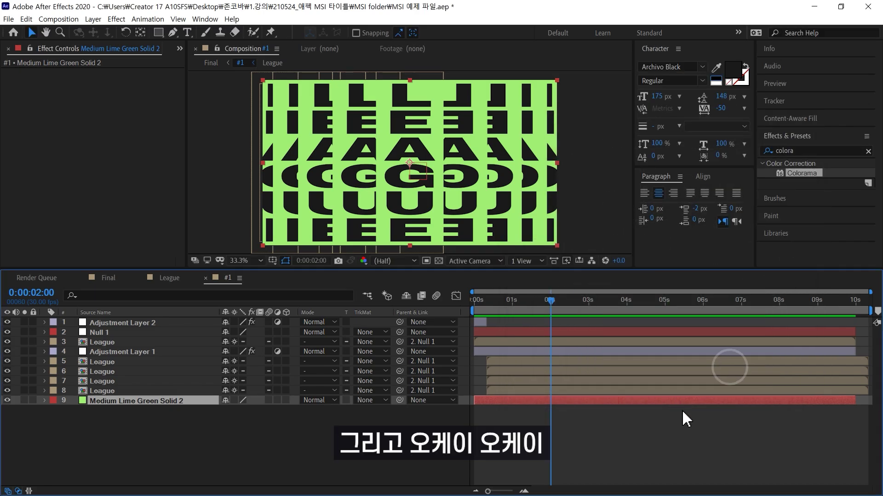
Step: In the Final composition, change the White Solid 1 segment that starts at 2 seconds to color A0EF73 as a new solid
left_click(108, 279)
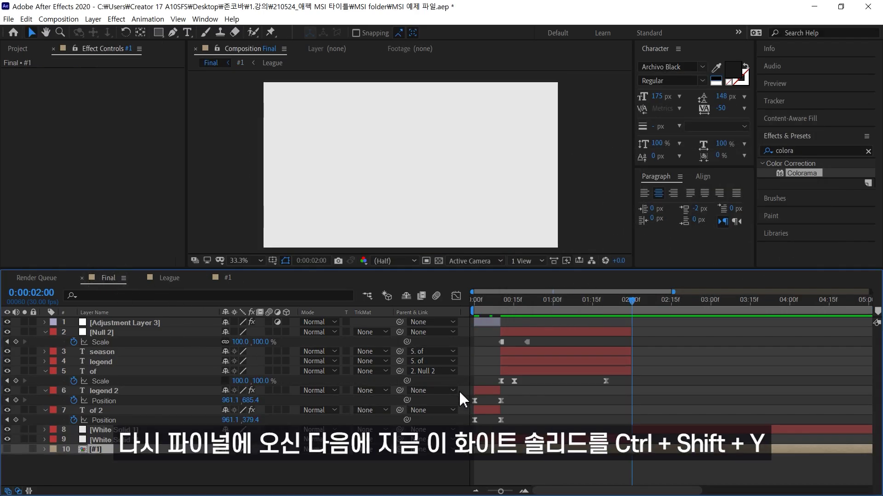
left_click(105, 431)
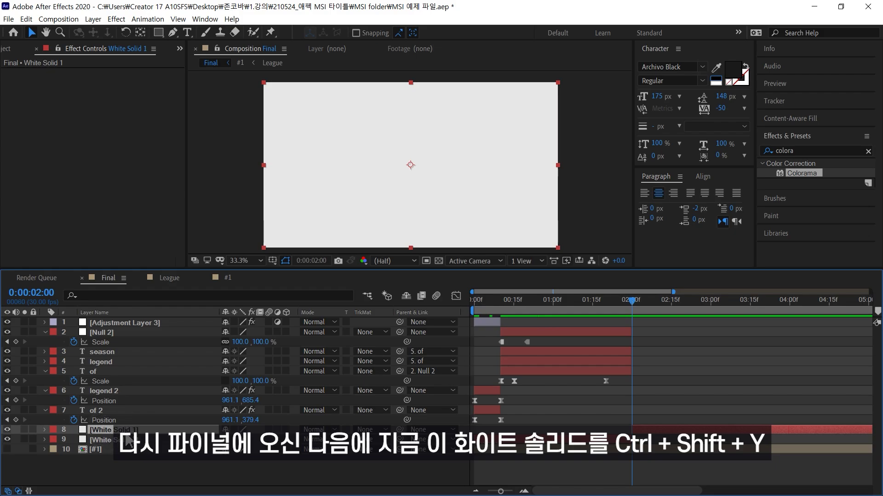
key("ctrl+shift+y")
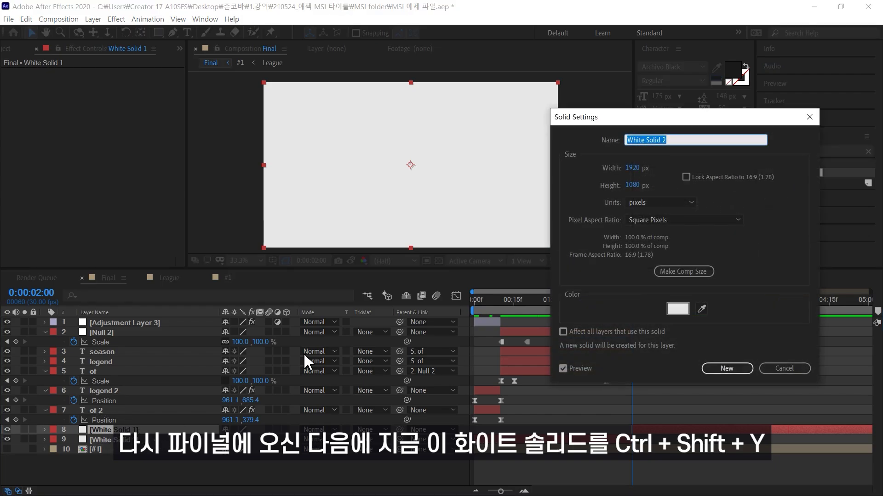
left_click_drag(591, 121, 573, 138)
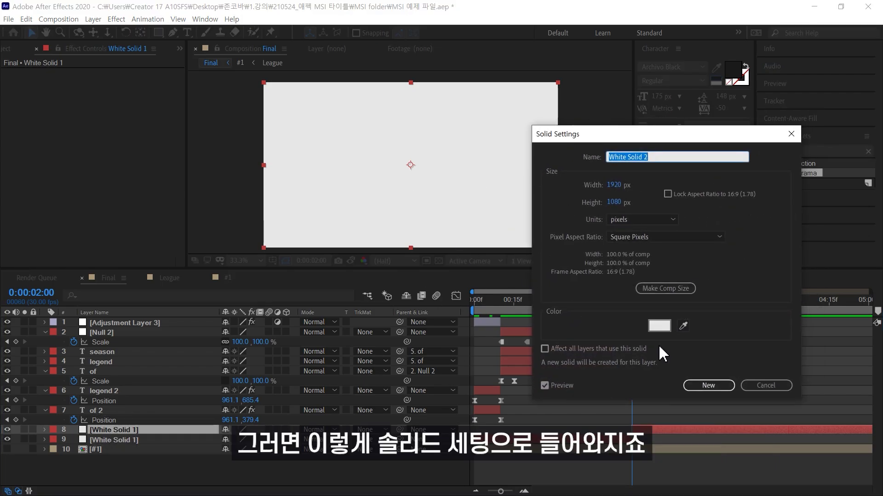
left_click(660, 327)
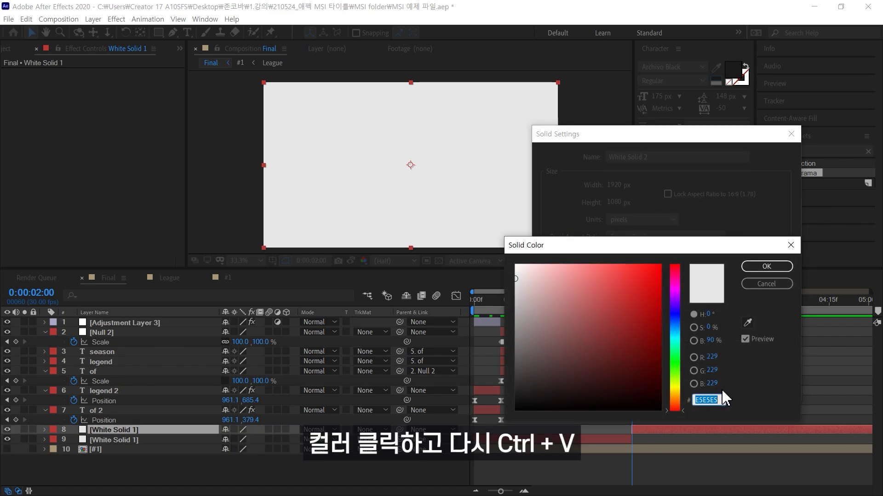
type("A0EF73")
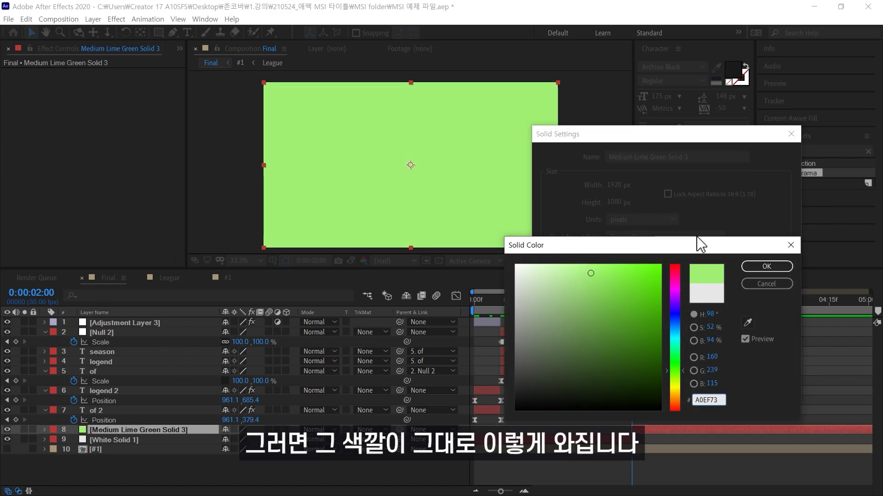
left_click(767, 267)
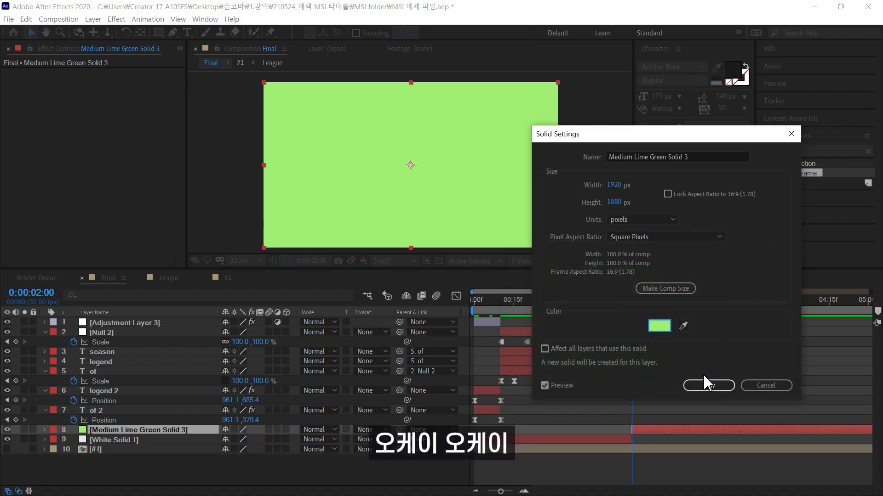
left_click(710, 385)
left_click(686, 400)
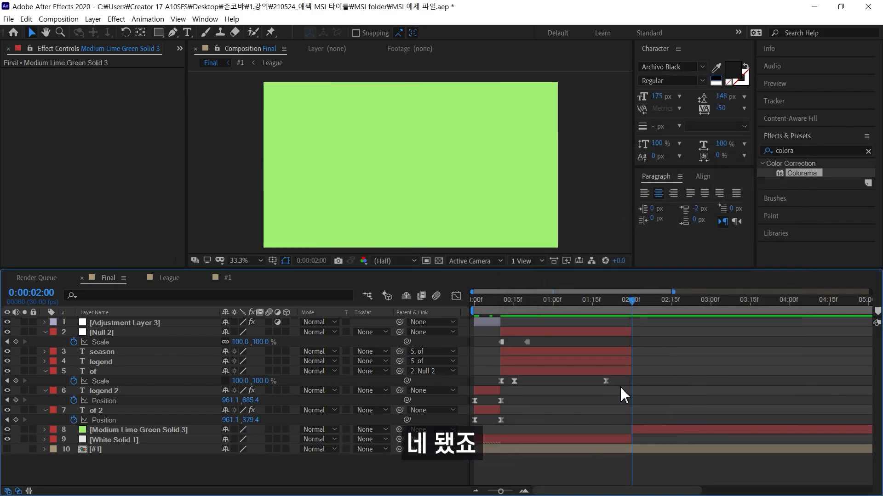
Step: Add a text layer reading "invitational" over the green background with the Type tool
left_click(187, 32)
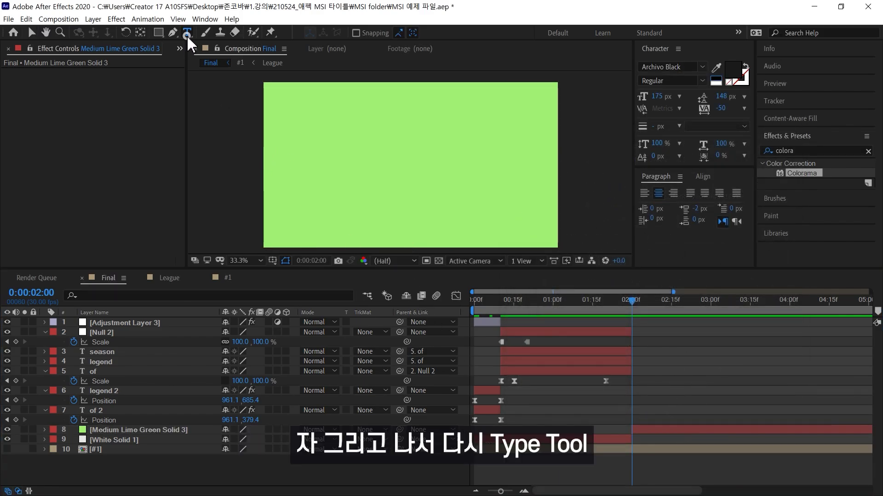
left_click(301, 176)
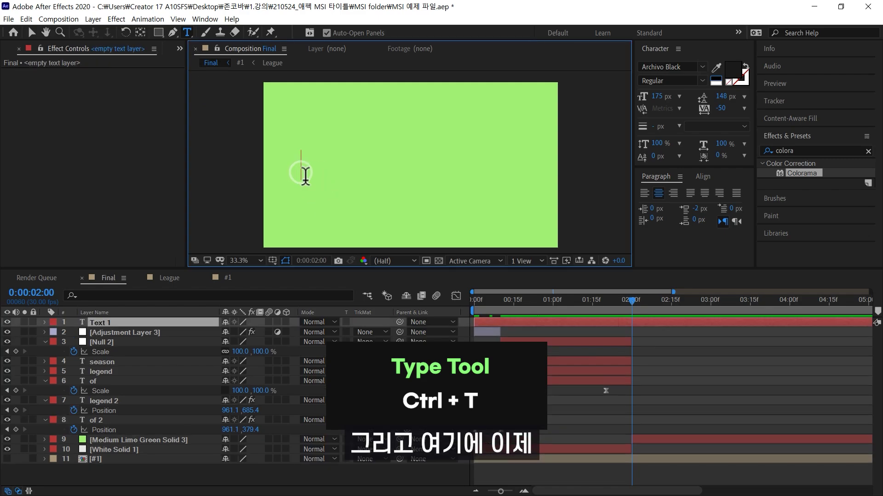
type("in")
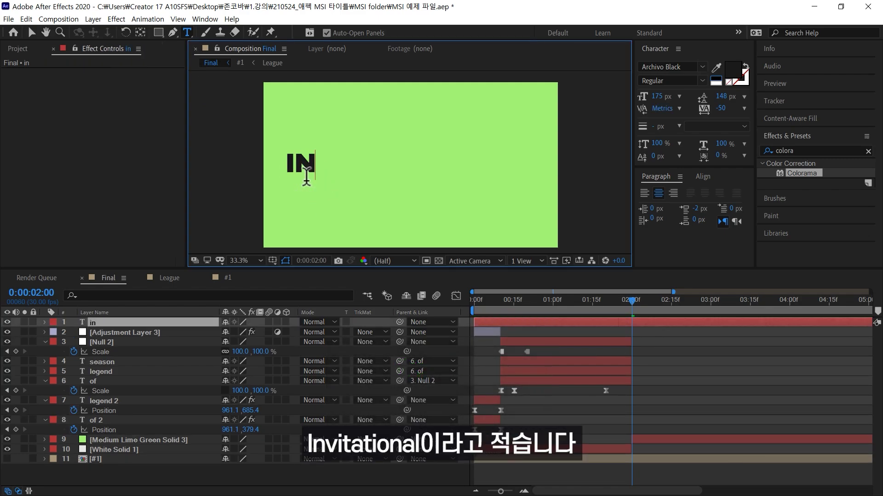
type("vitational")
key("ctrl+Return")
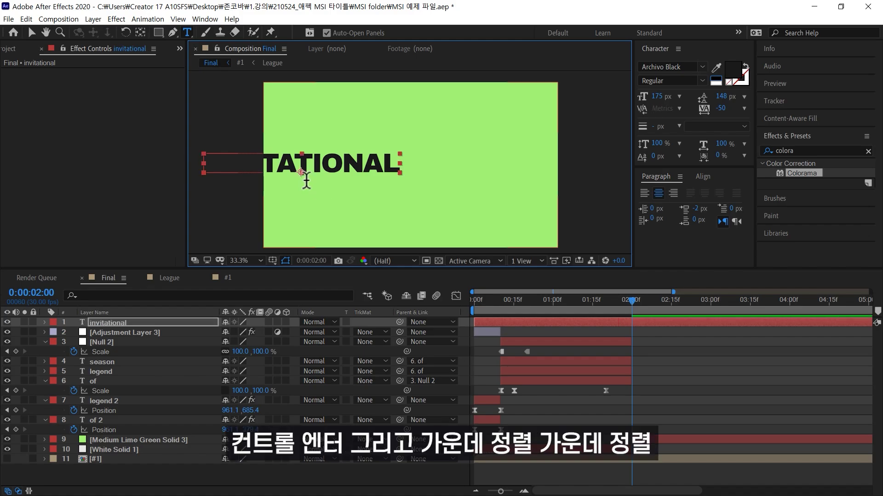
Step: Center the invitational text horizontally and vertically in the composition and shift its layer to start at 0:00:02:00
left_click(702, 177)
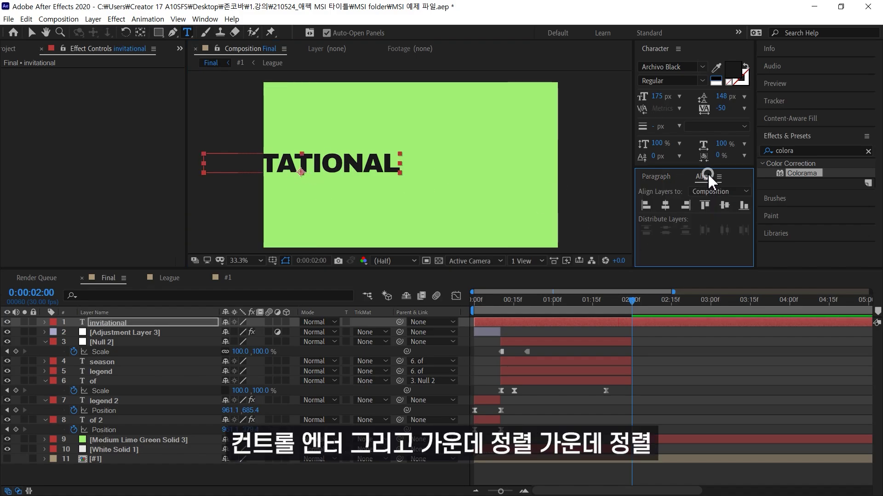
left_click(665, 205)
left_click(724, 205)
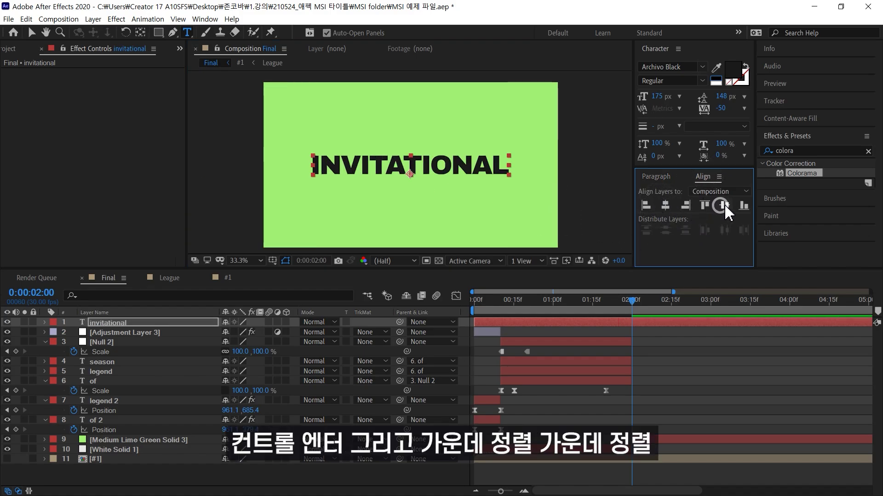
key("v")
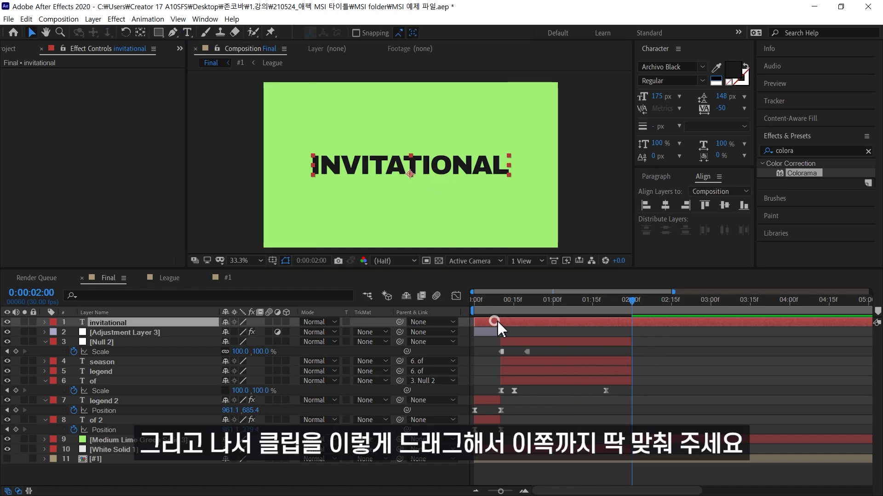
left_click_drag(498, 321, 652, 321)
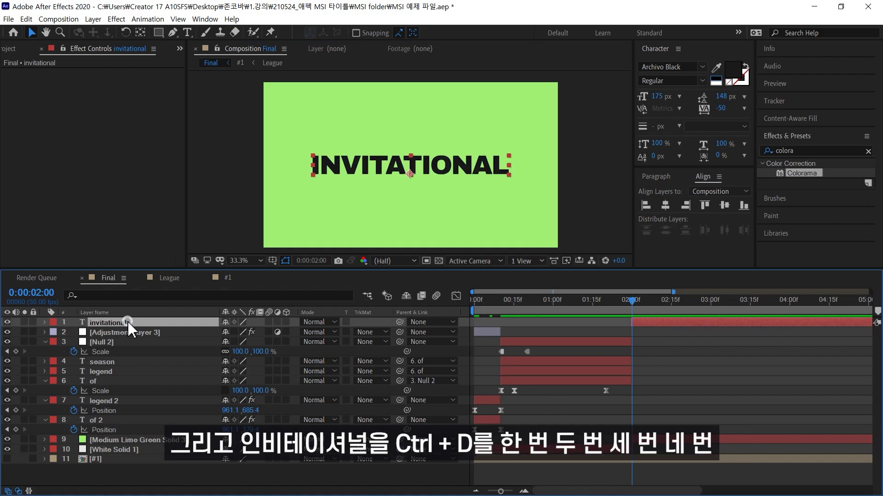
Step: Duplicate the invitational text layer four times
key("ctrl+d")
key("ctrl+d")
key("ctrl+d")
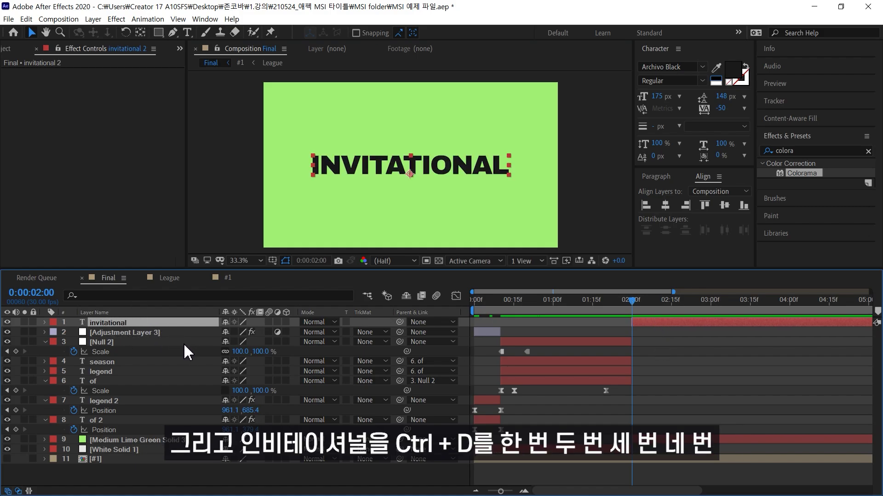
key("ctrl+d")
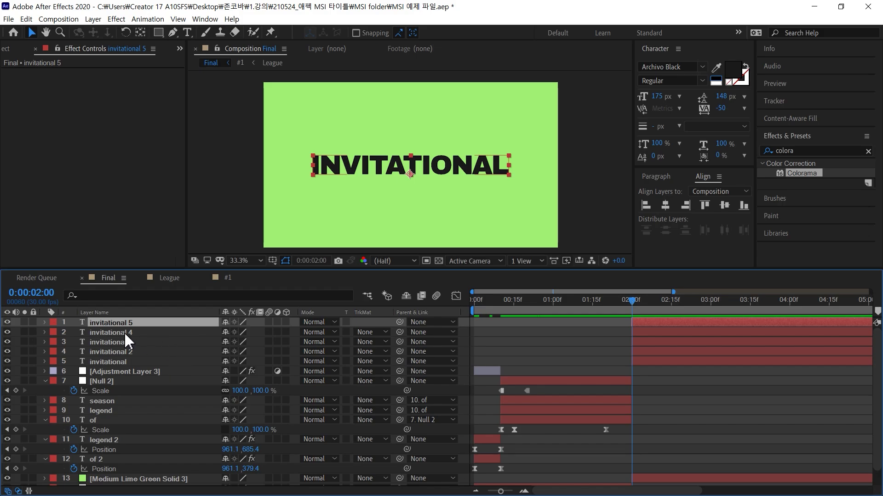
Step: Stack the text layers in five evenly spaced rows, with invitational 5 and 4 above the centered invitational 3, and invitational 2 and invitational below
left_click_drag(449, 163, 448, 104)
left_click(183, 330)
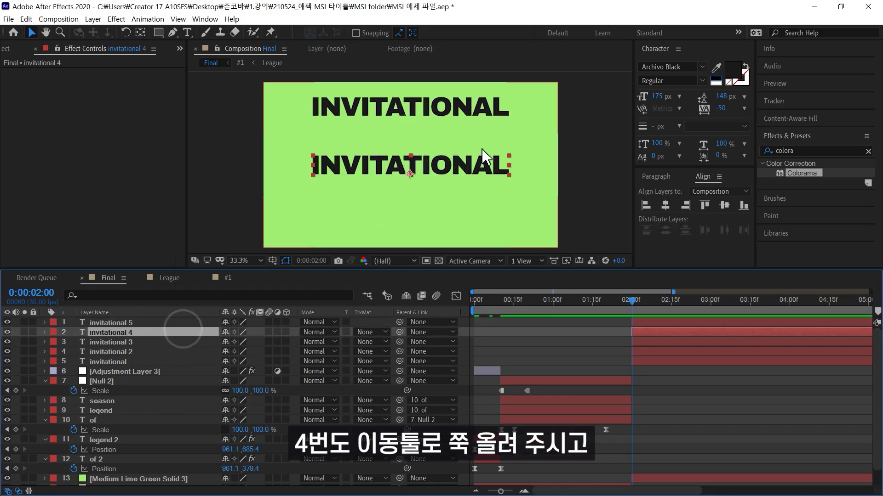
left_click_drag(483, 156, 480, 134)
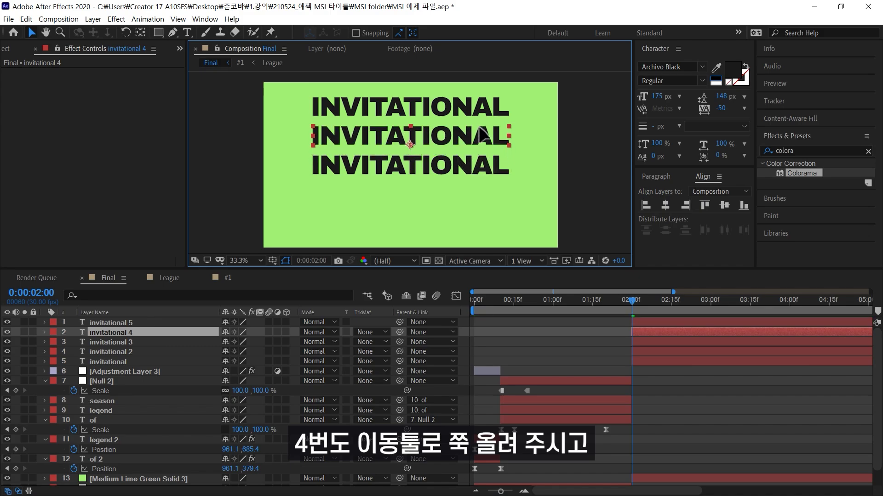
left_click(154, 353)
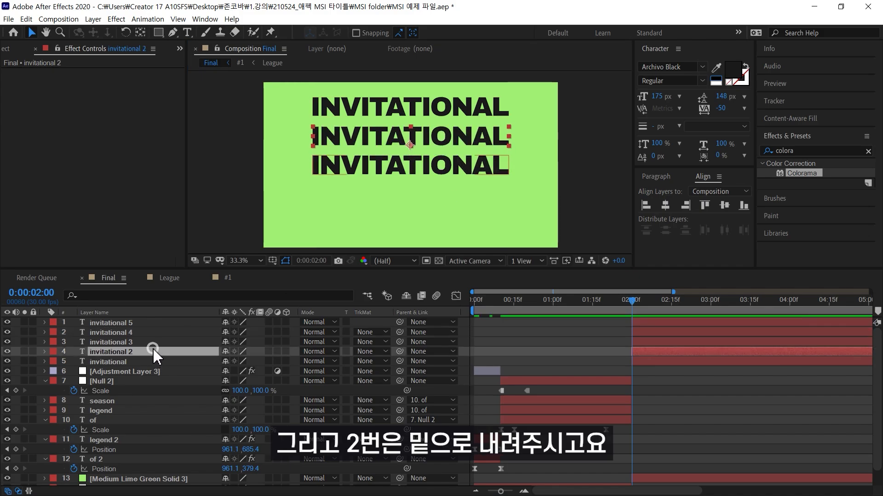
left_click_drag(478, 170, 465, 232)
left_click(152, 362)
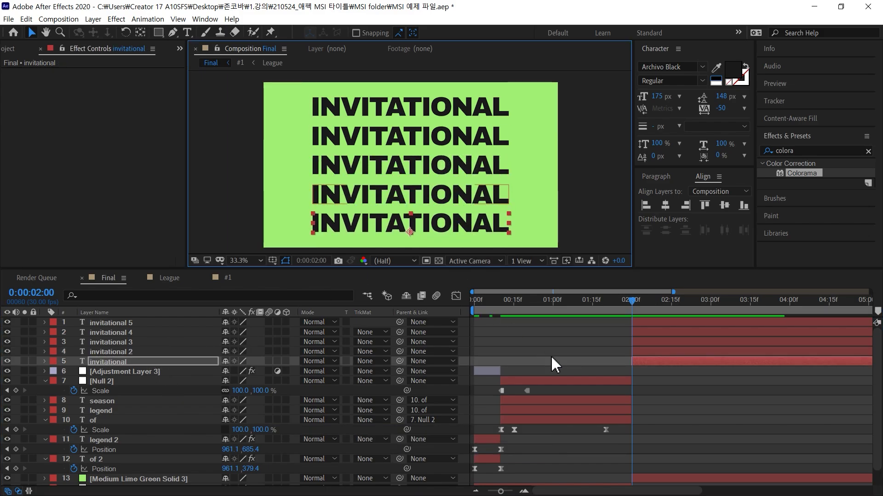
Step: Swap fill and stroke on invitational, invitational 2, 4 and 5 to turn them into unfilled text with a 3 px dark outline
left_click(135, 351, "ctrl")
left_click(140, 332, "ctrl")
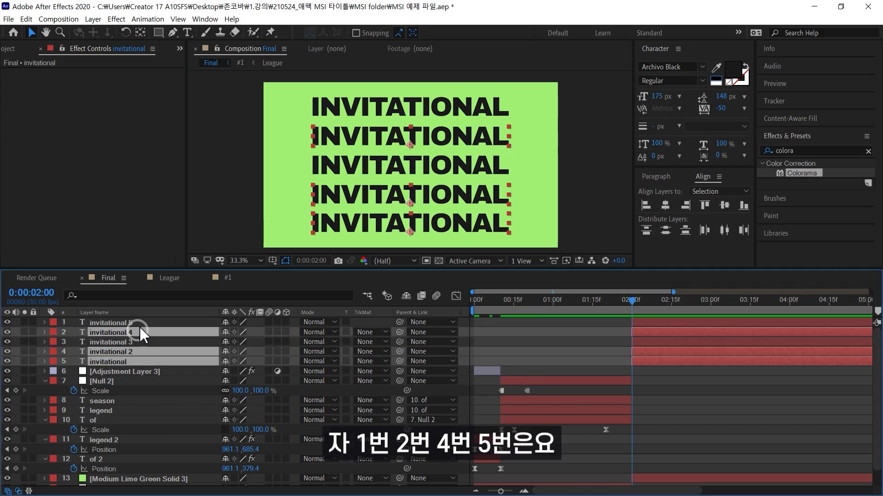
left_click(140, 322, "ctrl")
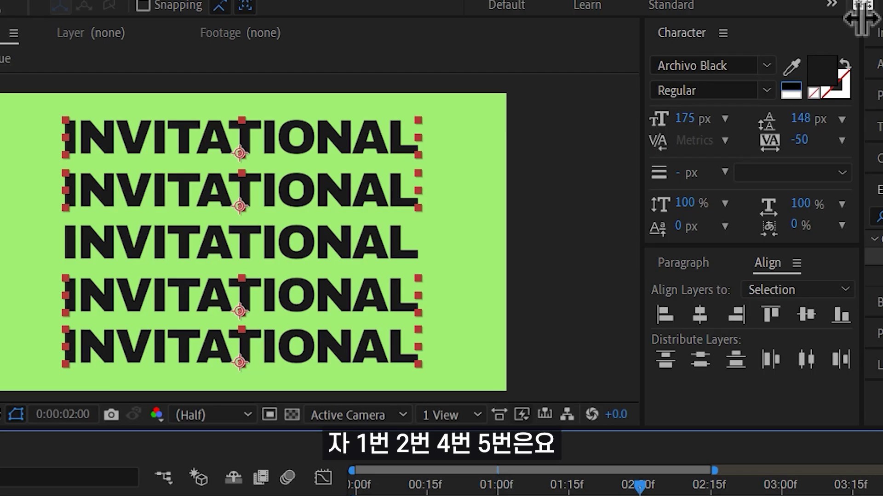
left_click(845, 66)
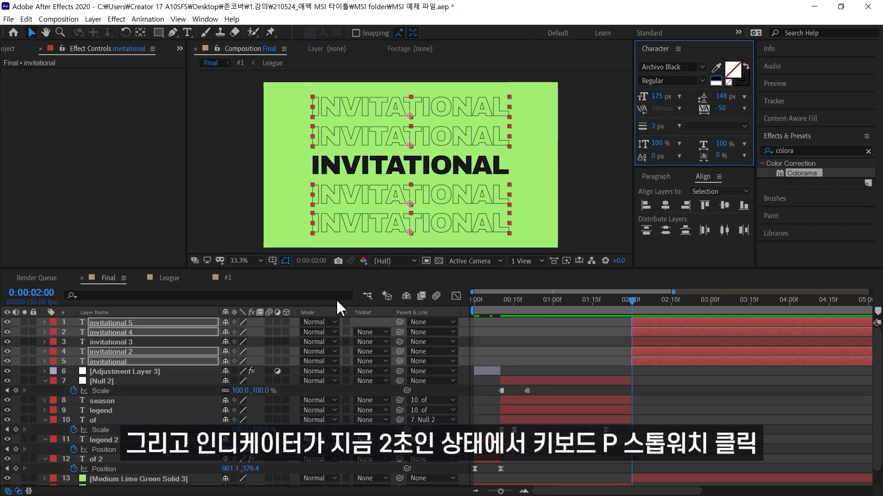
Step: Add Position keyframes to the four outlined text layers at 0:00:02:00 and at 0:00:02:10
key("p")
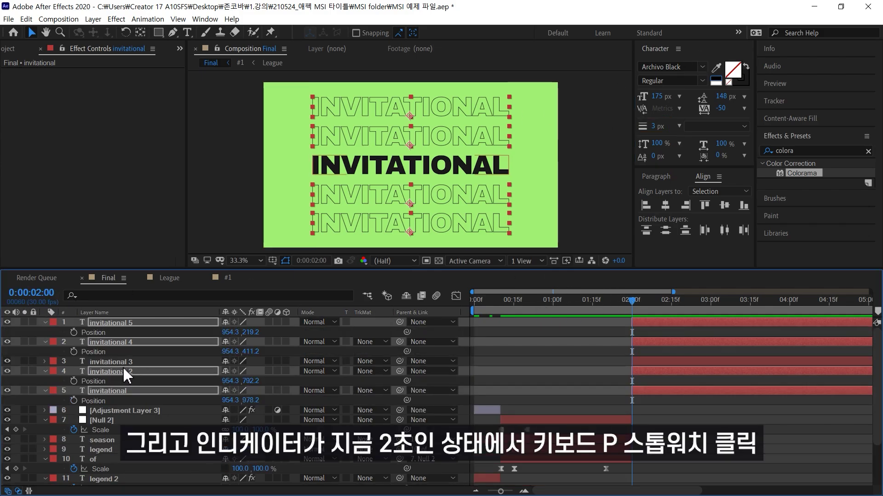
left_click(74, 331)
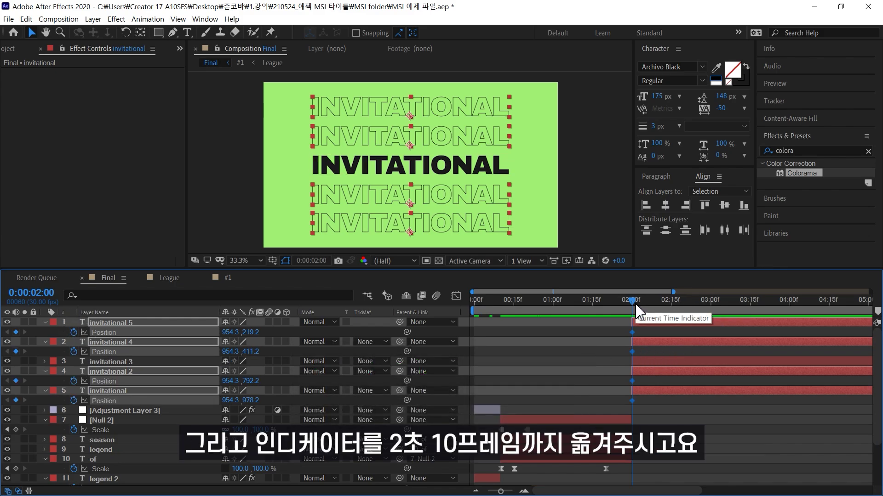
left_click_drag(636, 306, 660, 302)
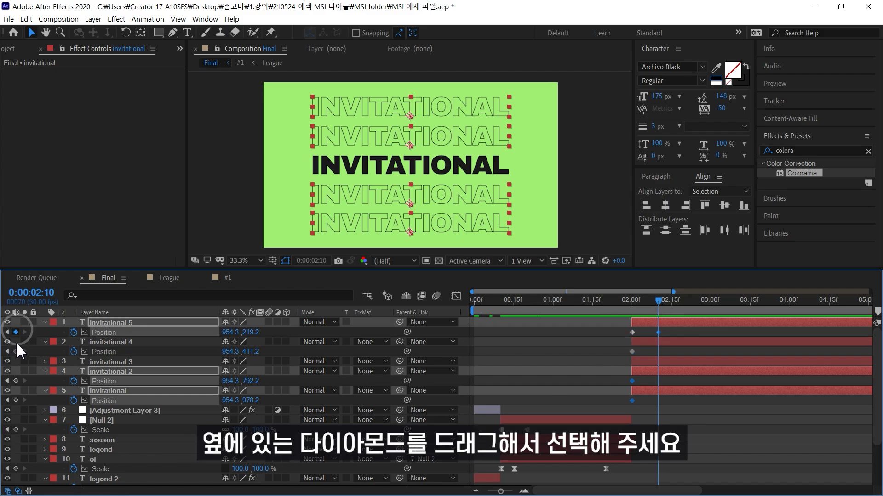
left_click(16, 400)
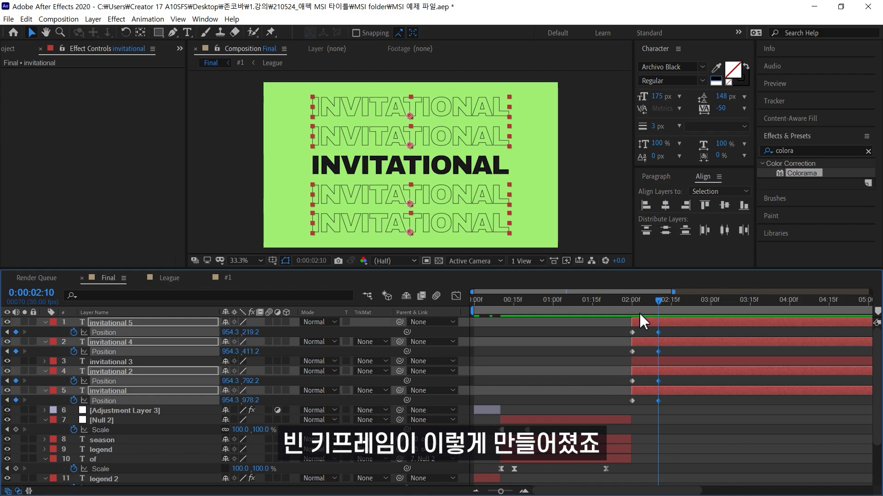
Step: At 0:00:02:00, move invitational 5 and invitational off-frame to Y about -120 and 1281, invitational 4 to about 234, and invitational 2 to about 966
left_click_drag(657, 301, 631, 304)
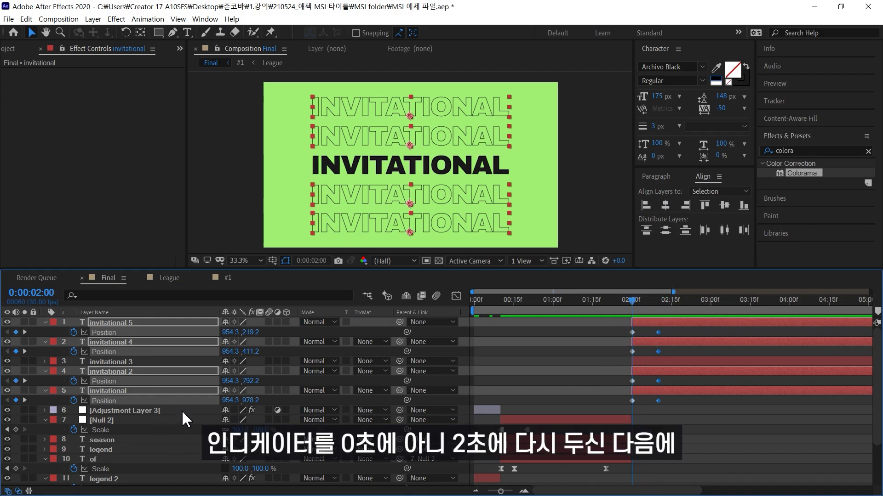
left_click(172, 322)
left_click_drag(460, 112, 460, 58)
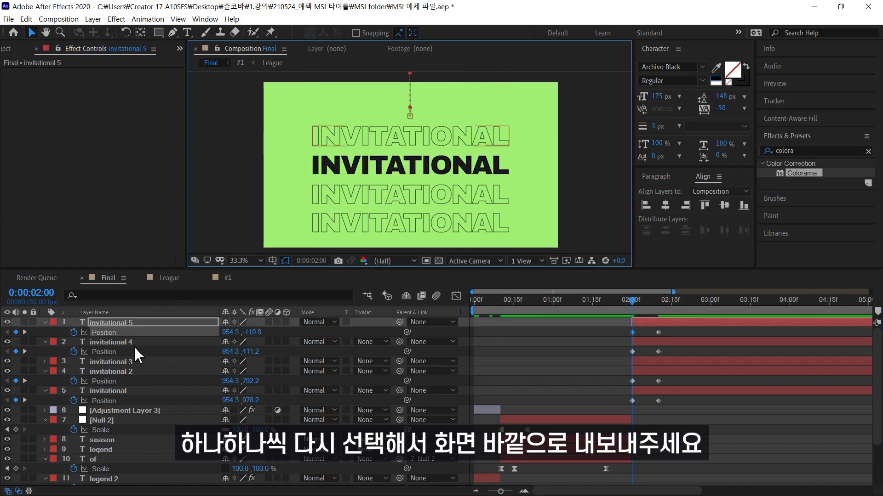
left_click(131, 372)
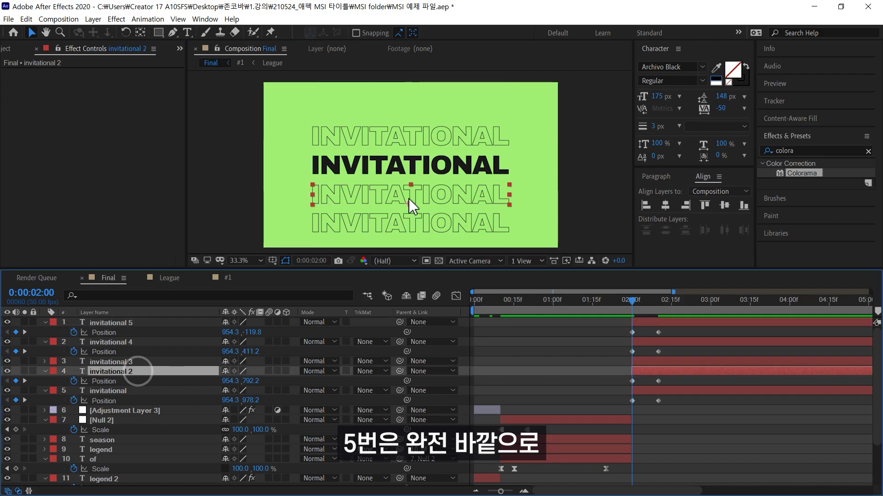
left_click_drag(355, 224, 357, 268)
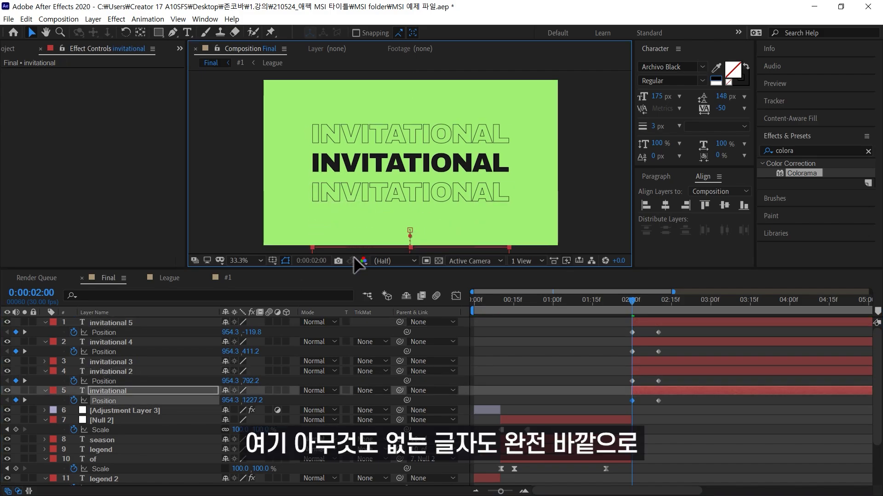
left_click_drag(375, 191, 375, 226)
left_click_drag(386, 138, 387, 112)
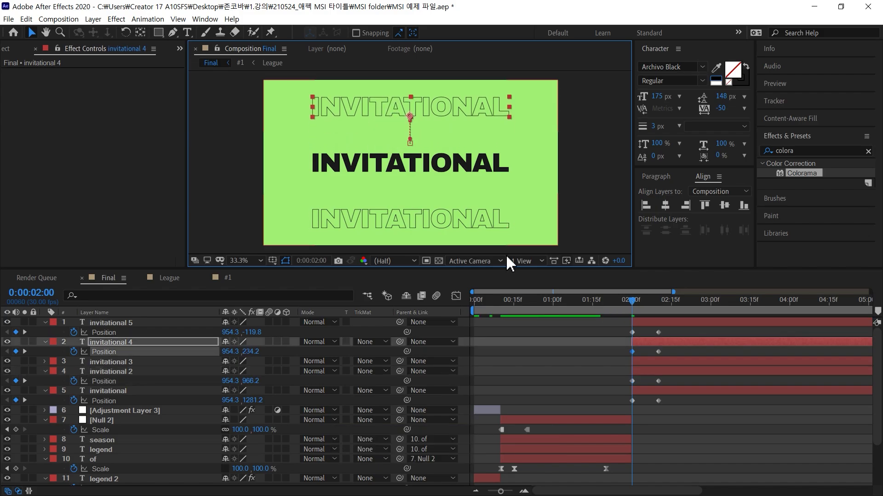
Step: Set the incoming velocity influence to 99% on all Position keyframes of the four outlined text layers
left_click_drag(673, 331, 616, 411)
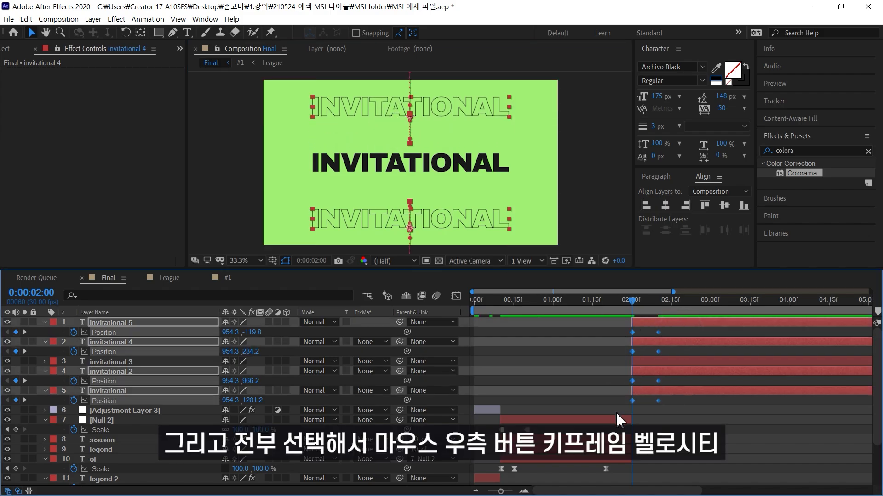
right_click(659, 400)
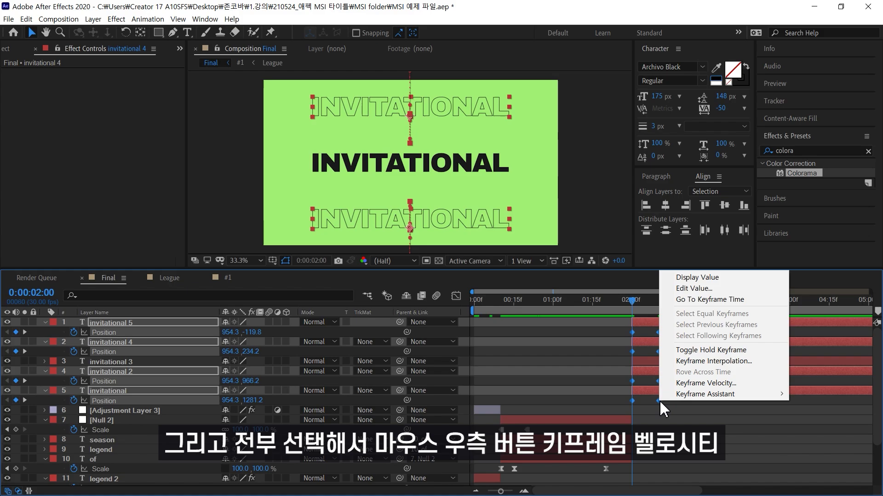
left_click(705, 387)
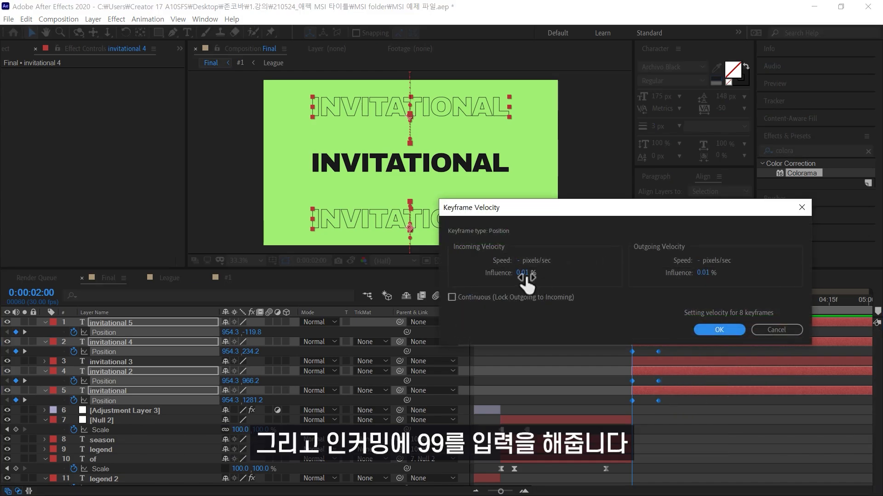
left_click(524, 273)
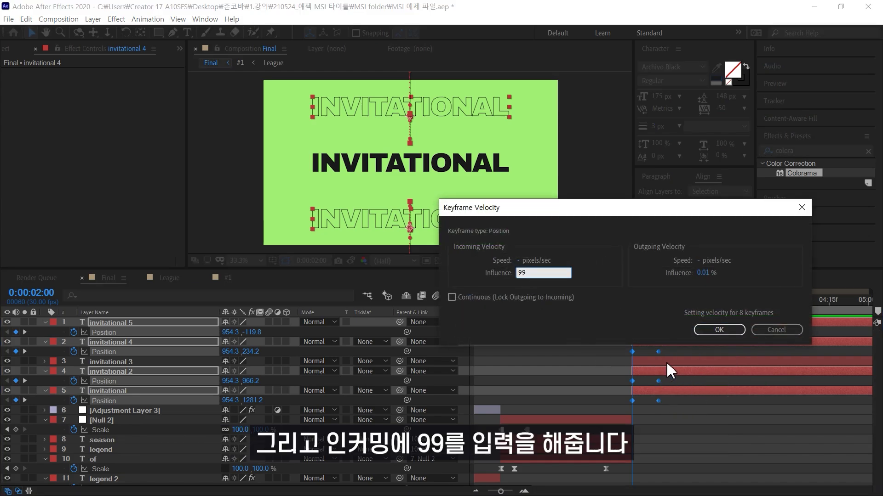
type("99")
left_click(720, 331)
Step: Preview the outlined rows' movement, playing the whole composition from 0:00:00:00
left_click_drag(636, 309, 575, 303)
left_click(631, 304)
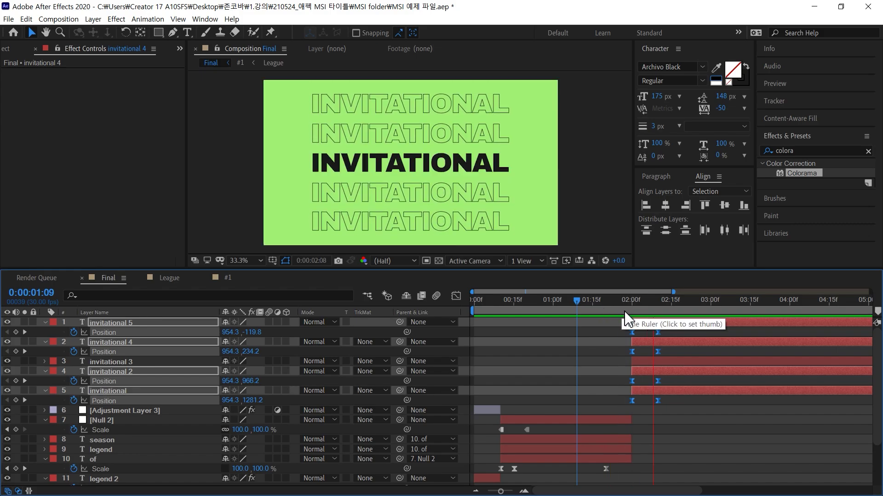
key("Home")
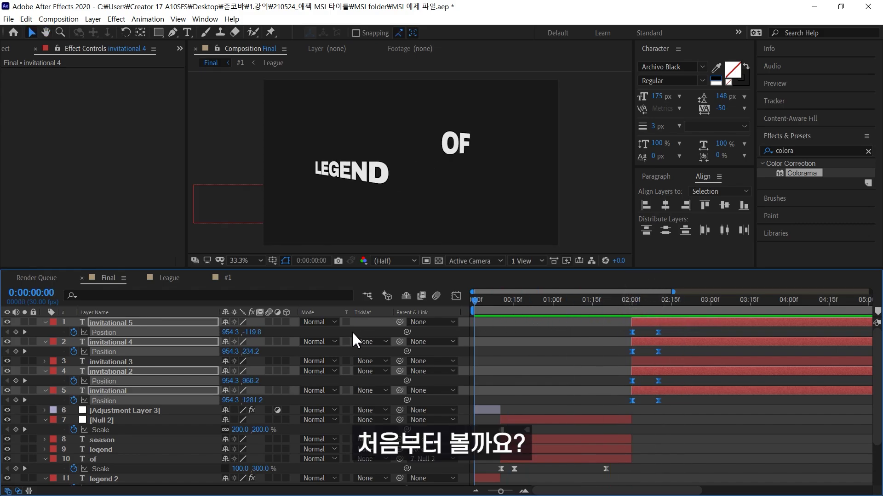
key("space")
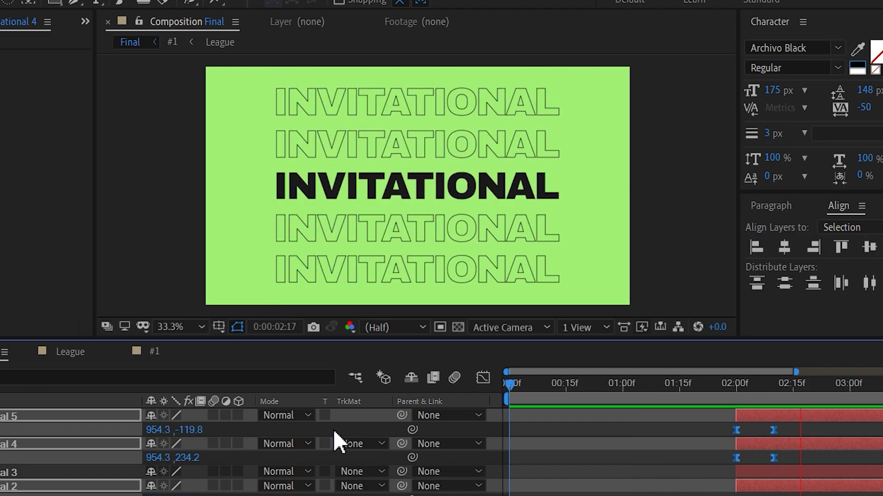
key("space")
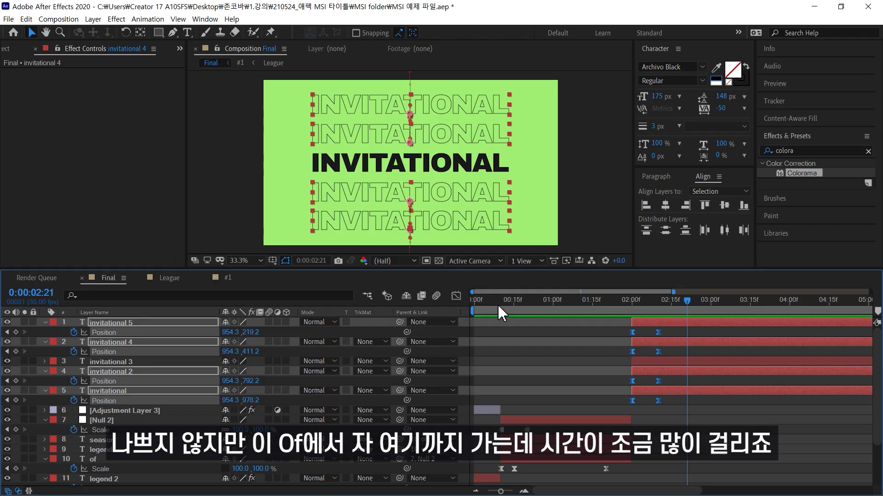
Step: Shift all five invitational text layers and Medium Lime Green Solid 3 so that they start at 0:00:01:00
left_click_drag(498, 306, 553, 311)
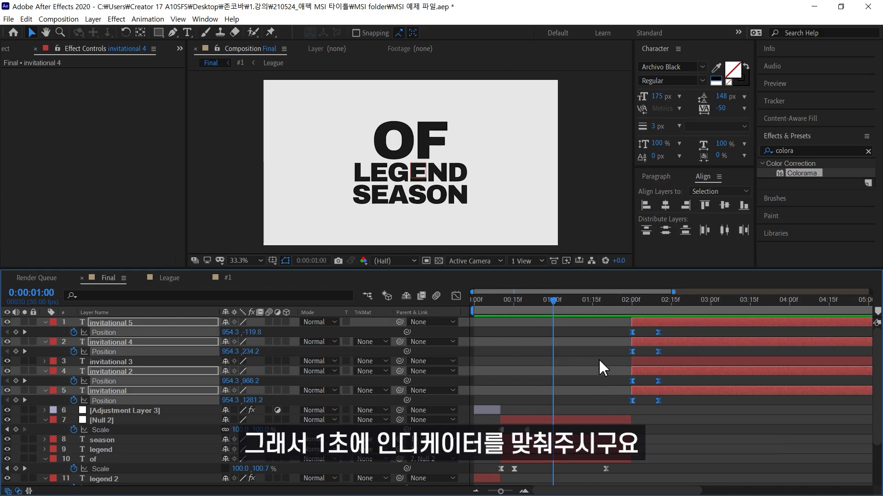
left_click(570, 352)
left_click(649, 322)
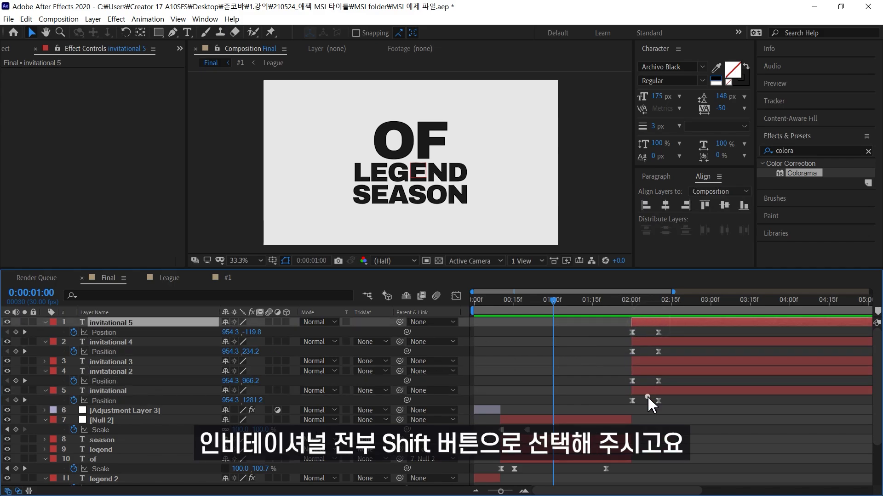
left_click(649, 391, "shift")
scroll(630, 407, "down", 2)
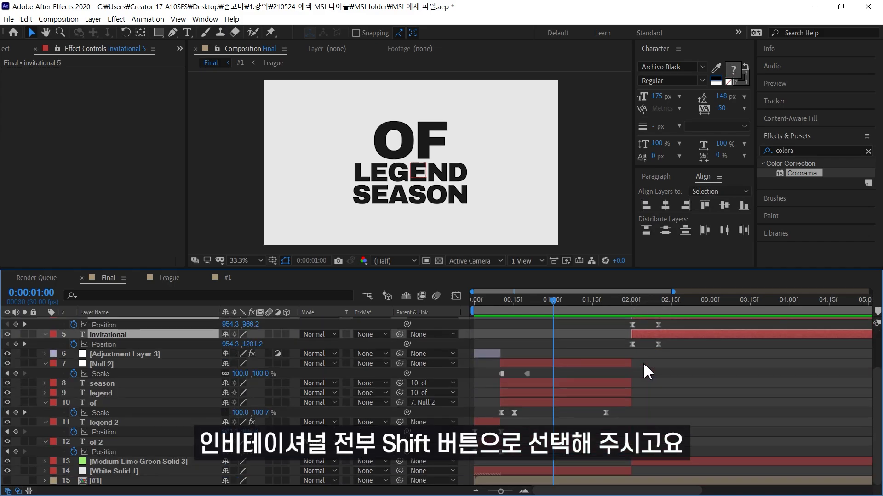
left_click(120, 461, "ctrl")
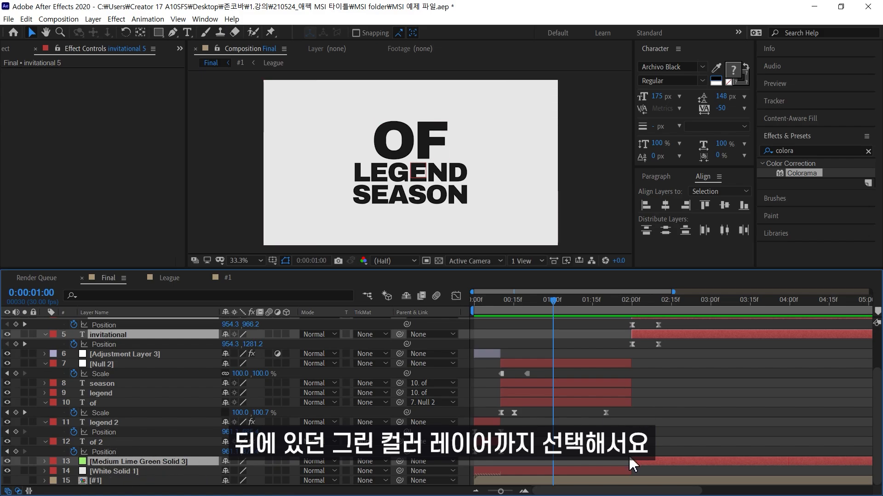
left_click_drag(646, 338, 571, 345)
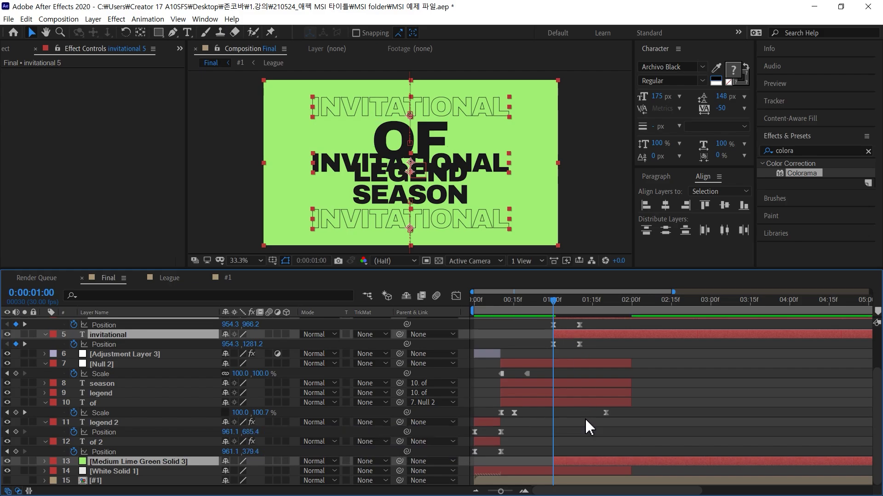
Step: Trim the ends of Null 2, season, legend, of and White Solid 1 to 0:00:01:00
left_click(552, 364)
left_click(555, 401, "shift")
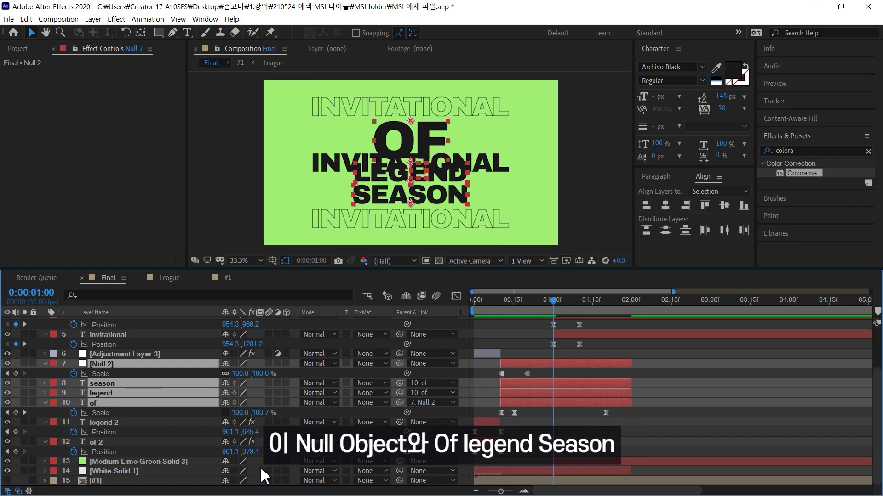
left_click(133, 472, "ctrl")
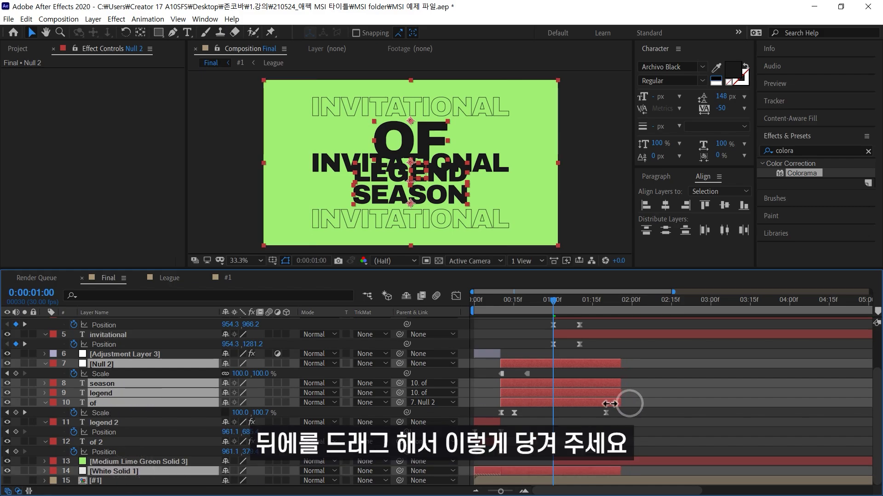
left_click_drag(630, 403, 551, 404)
left_click(583, 407)
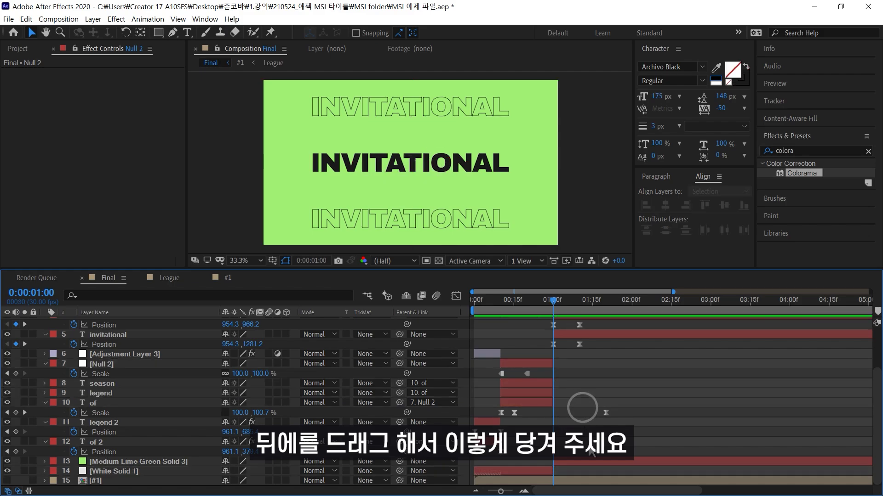
Step: Play the retimed sequence from the beginning to check the cut to the green INVITATIONAL scene
scroll(586, 441, "up", 3)
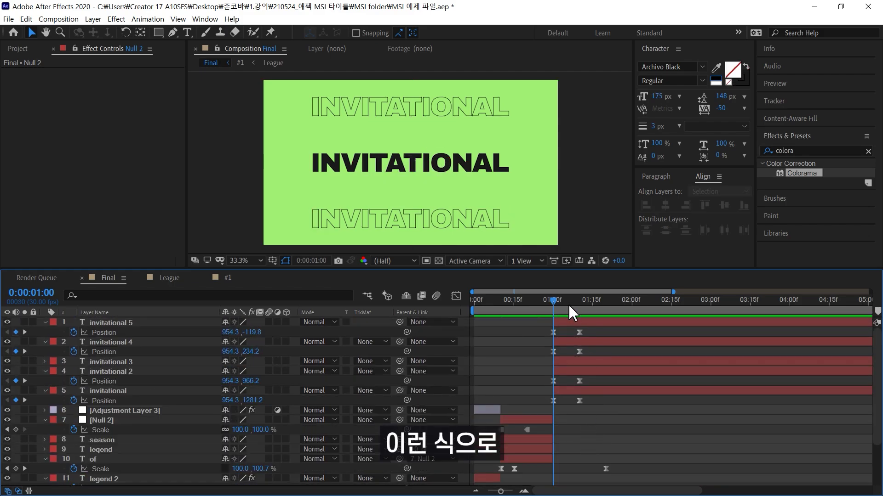
left_click(600, 301)
key("Home")
key("space")
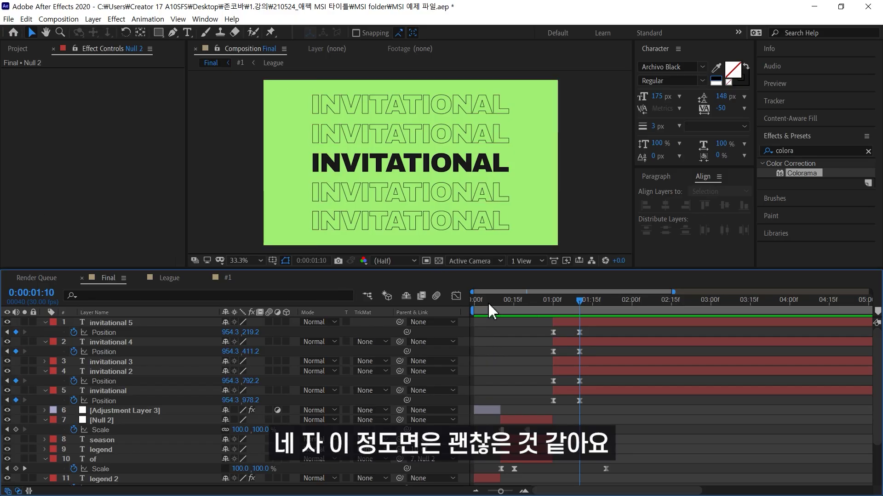
Step: Pre-compose all layers from invitational 5 through White Solid 1 into a new composition named #2
left_click(120, 321)
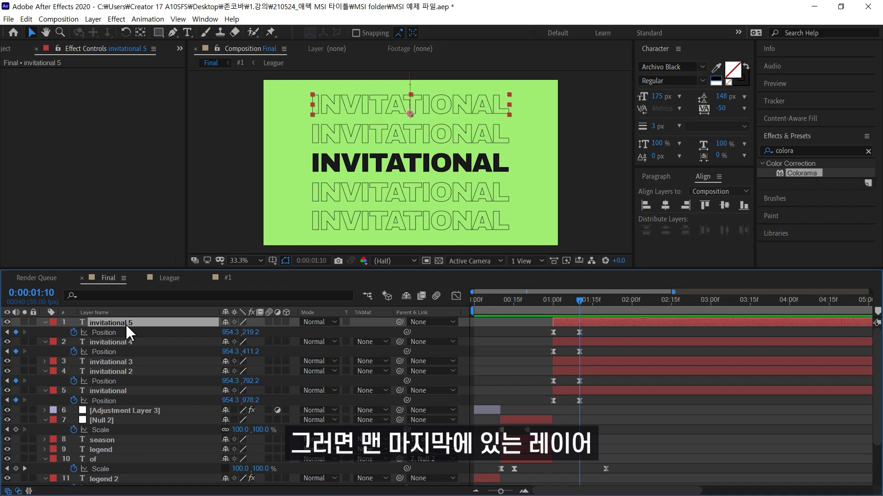
scroll(142, 413, "down", 3)
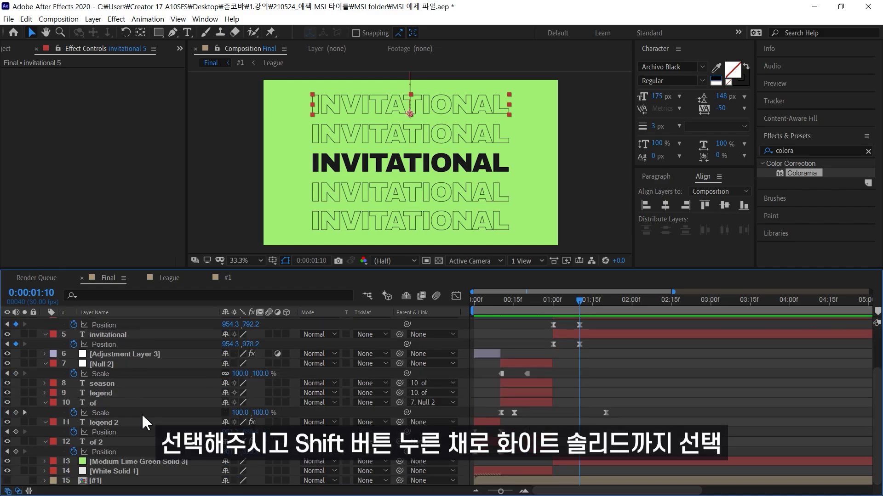
left_click(128, 472, "shift")
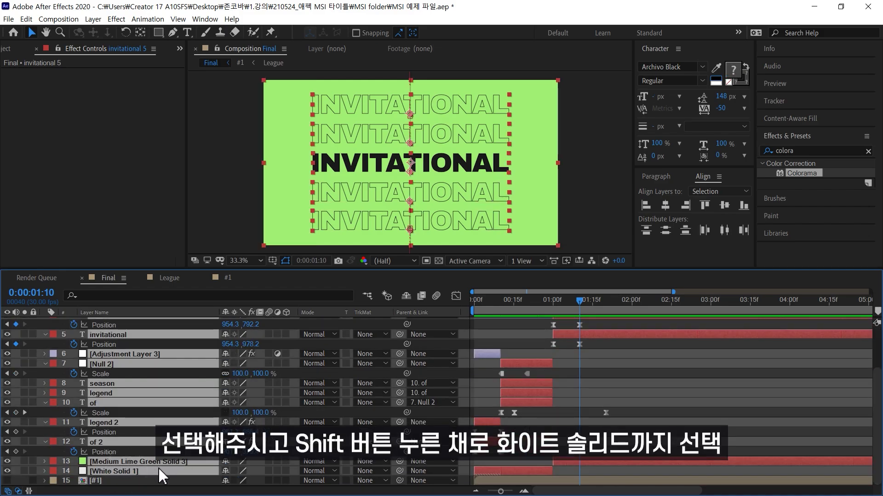
key("ctrl+shift+c")
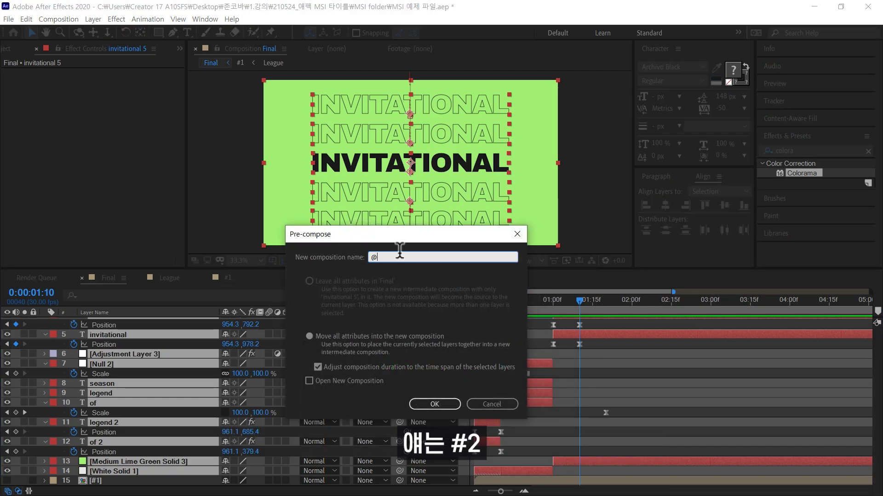
type("#2")
key("Return")
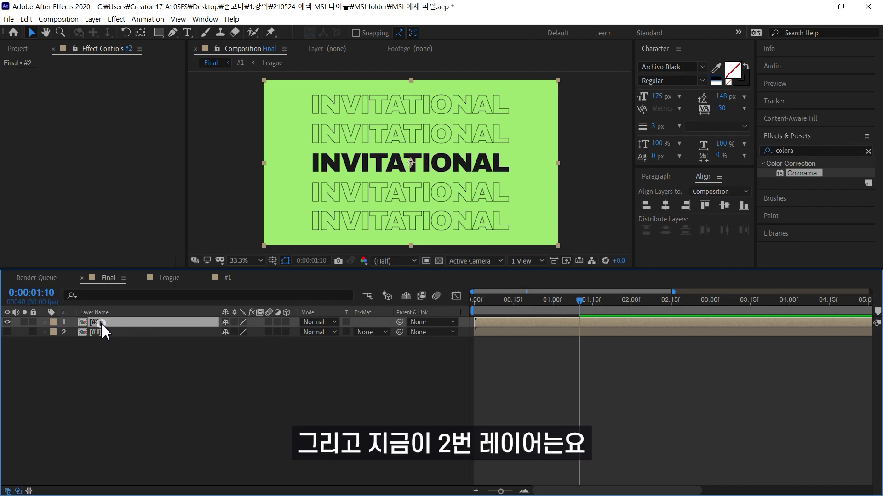
Step: Start the #2 layer at 0:00:01:05 over a visible #1 layer and preview the combined animation
left_click_drag(492, 329, 575, 321)
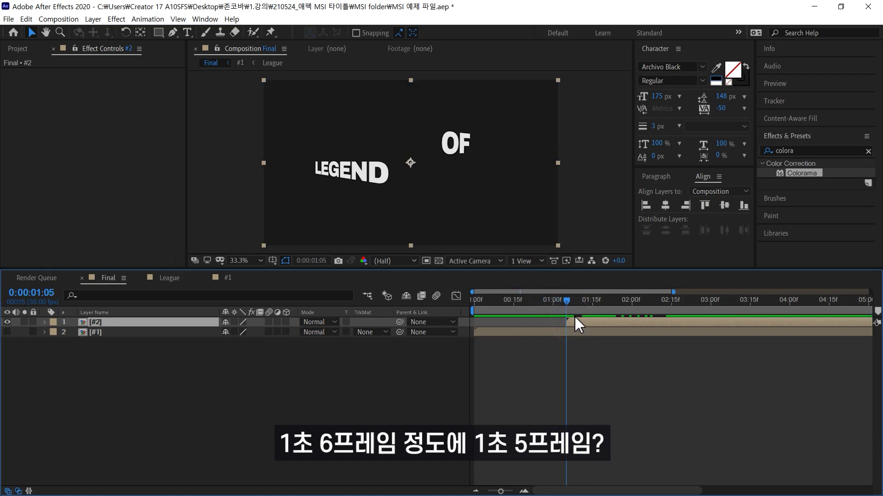
left_click(6, 332)
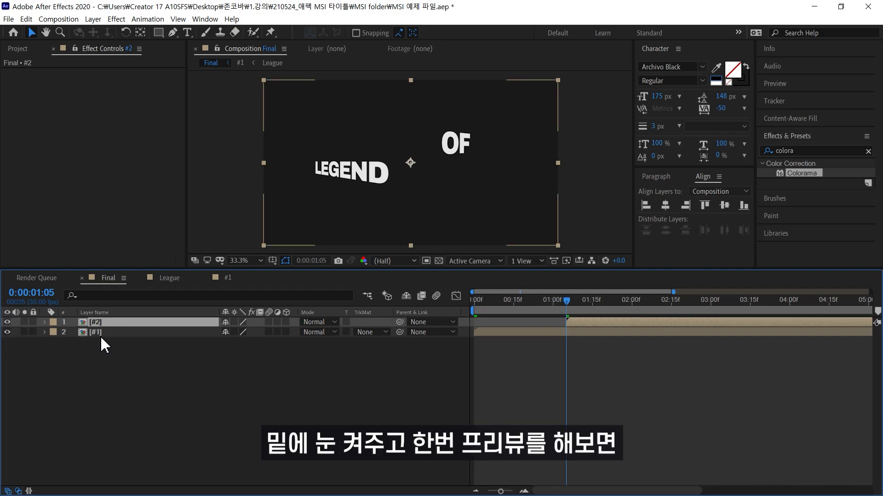
left_click(403, 385)
key("space")
key("space")
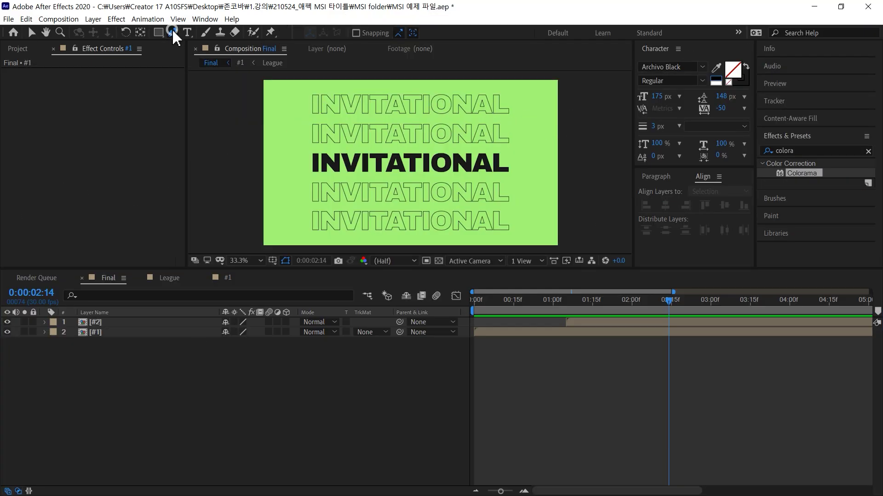
Step: Choose the Pen tool and set its shape fill to dark gray 1A1A1A, with 0% saturation and 10% brightness
left_click_drag(172, 29, 210, 32)
left_click(359, 31)
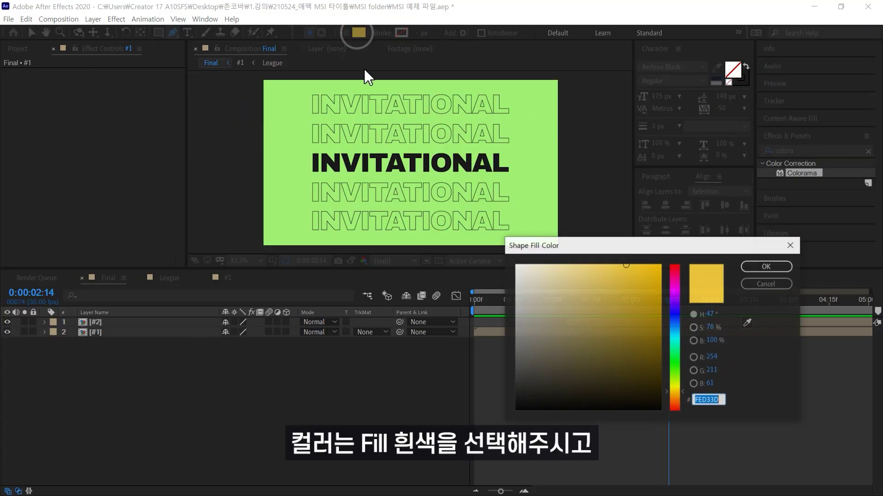
type("FFFFFF")
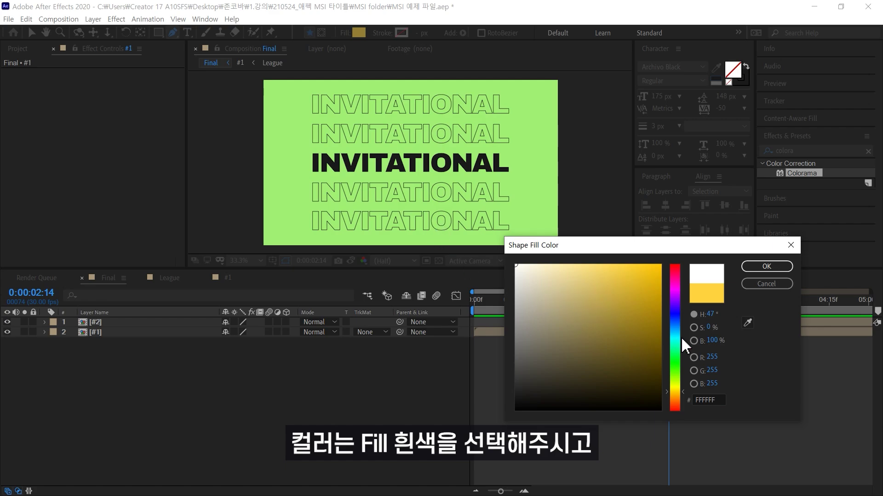
left_click(712, 340)
type("10")
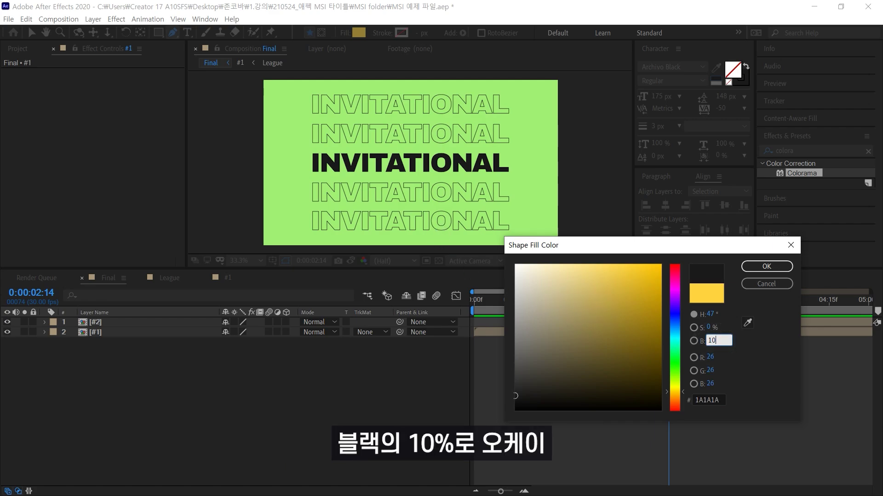
left_click(767, 266)
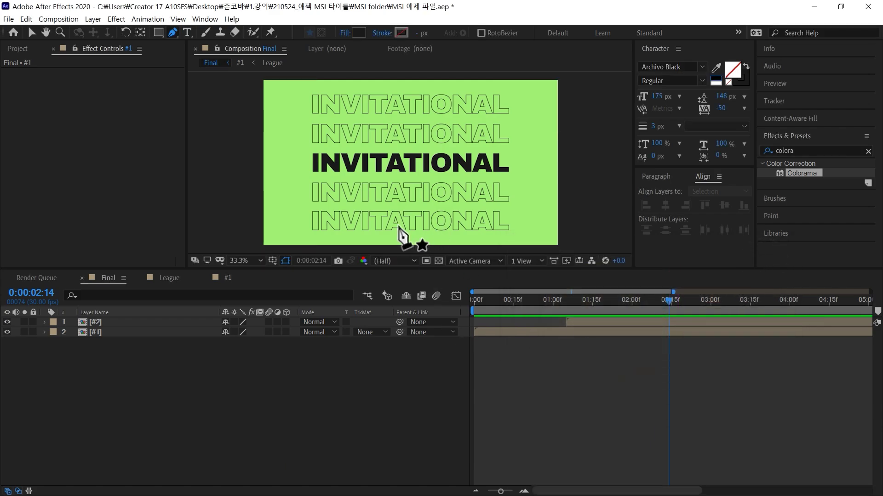
Step: Draw a closed, slightly slanted four-point dark shape just above the composition frame, extending past both sides of it
scroll(356, 182, "down", 2)
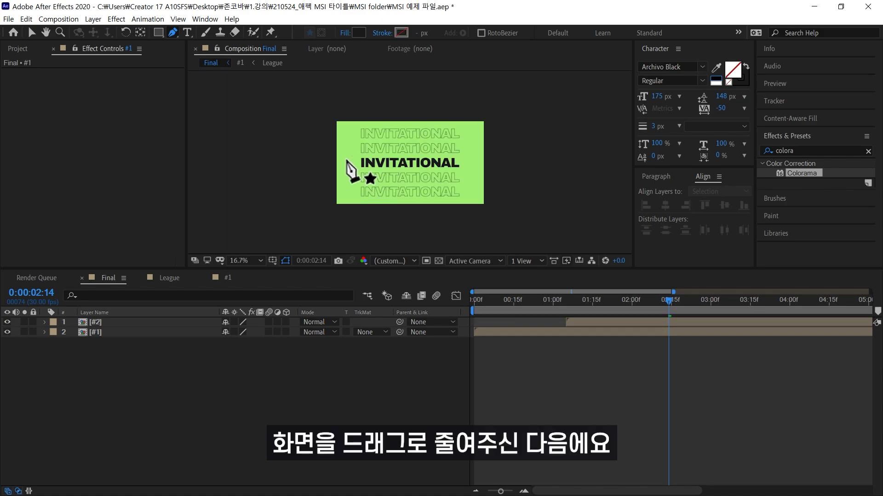
left_click(259, 125)
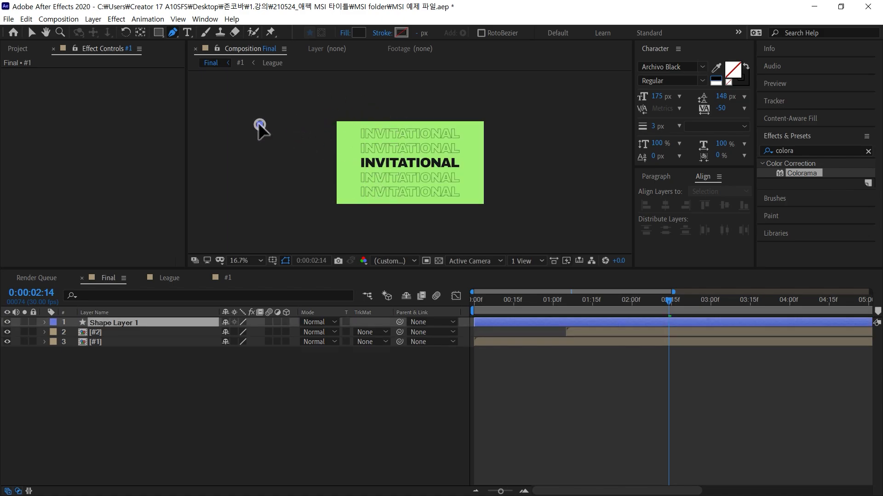
left_click(495, 102)
left_click(496, 81)
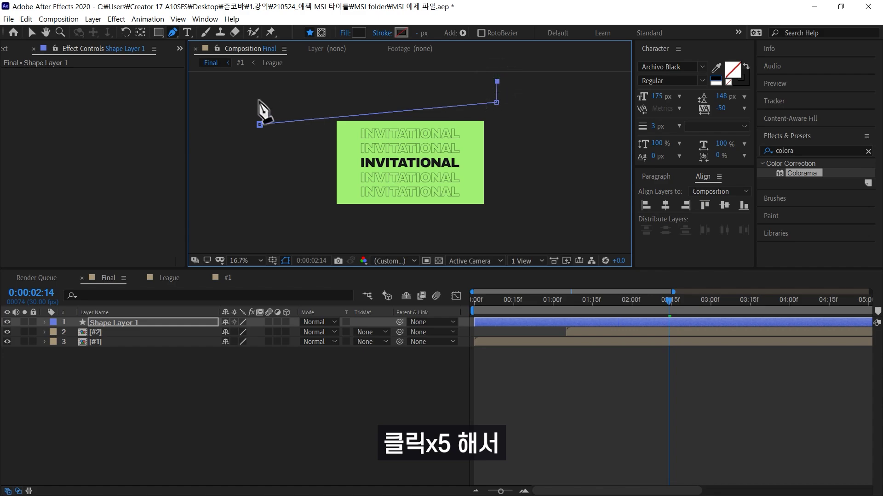
left_click(256, 95)
left_click(259, 125)
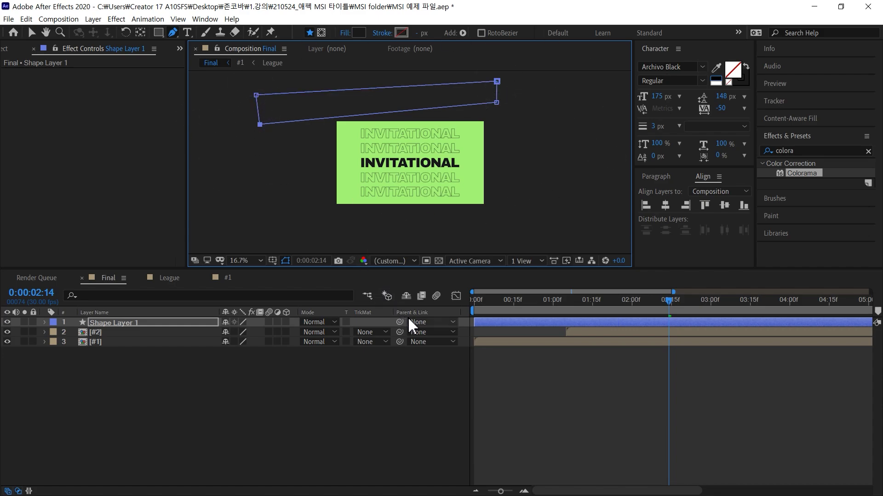
Step: Hide the #1 and #2 layers and set a Path keyframe for Shape Layer 1 at 0:00:00:00
left_click_drag(676, 305, 457, 325)
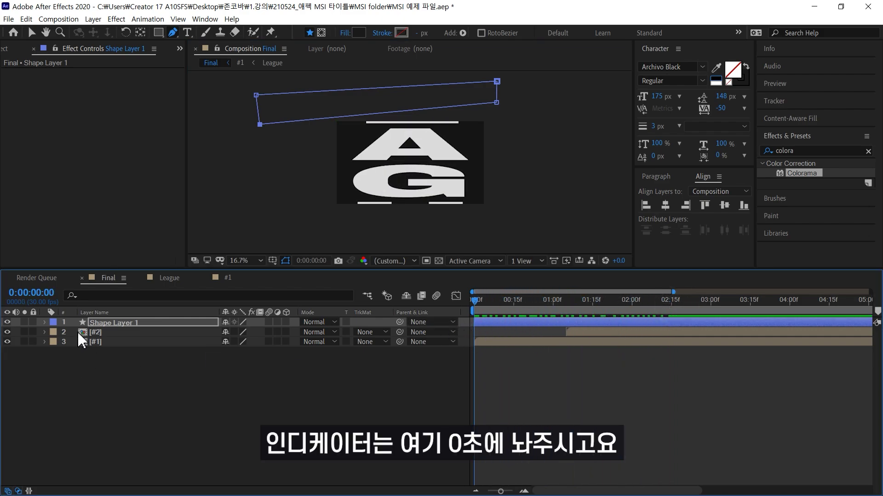
left_click_drag(7, 342, 7, 332)
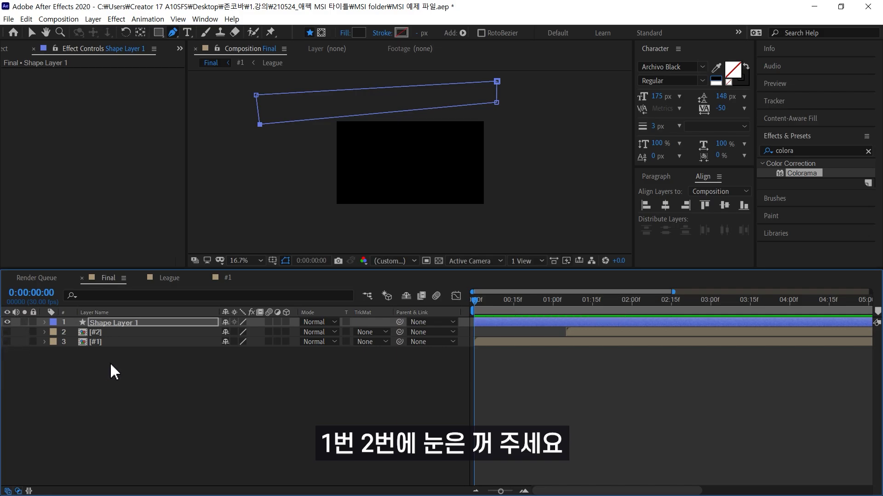
left_click(112, 294)
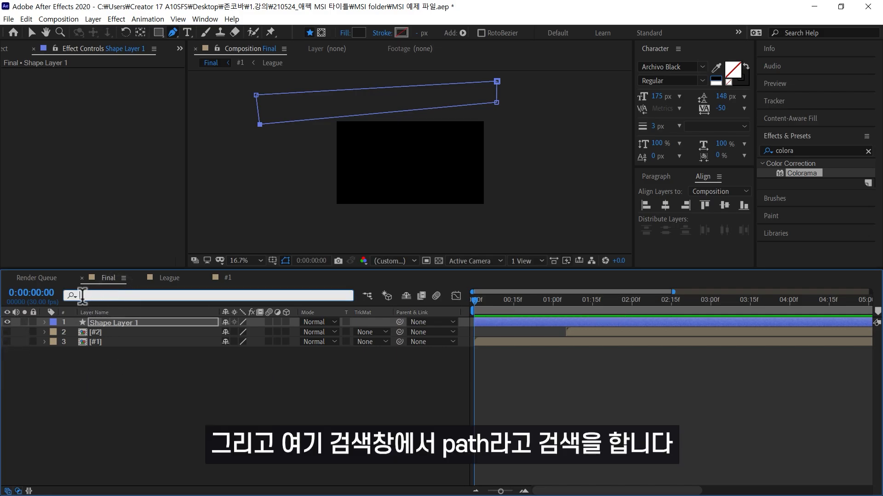
type("path")
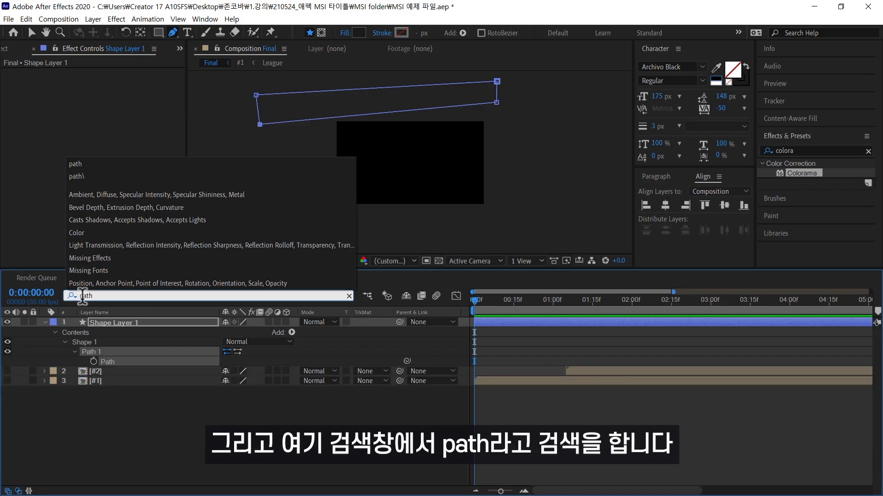
left_click(93, 361)
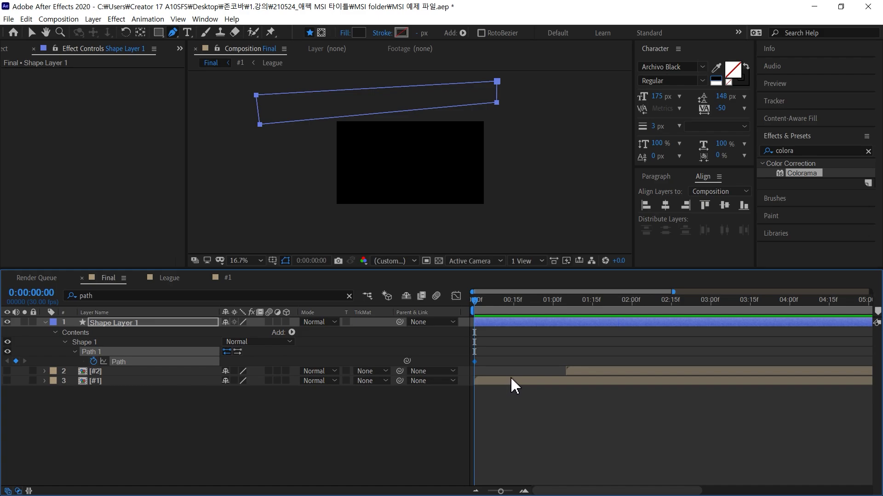
Step: At 0:00:00:15, pull Path 1's two lower corners below the frame so the shape covers the whole composition
left_click_drag(477, 301, 517, 303)
left_click(130, 341)
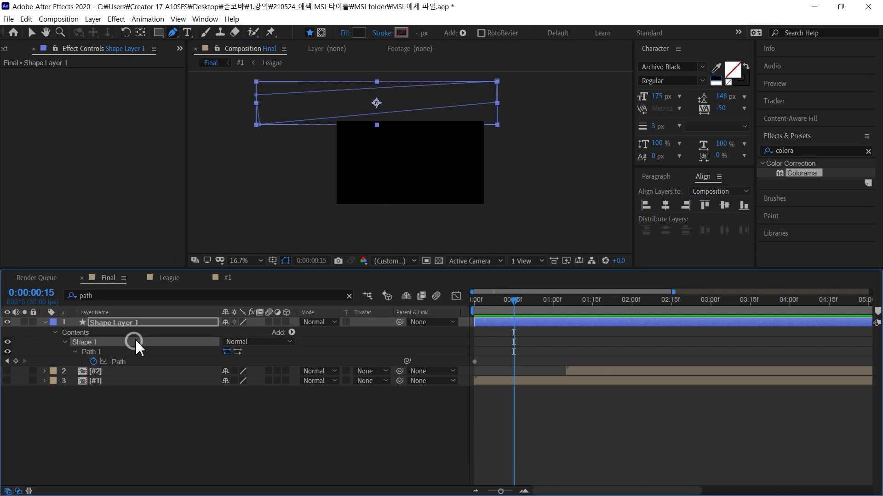
left_click(121, 351)
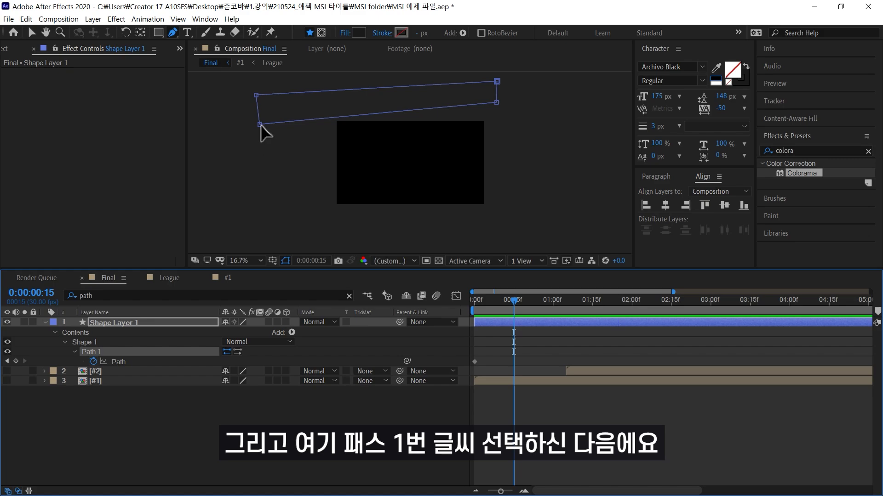
left_click_drag(260, 124, 284, 230)
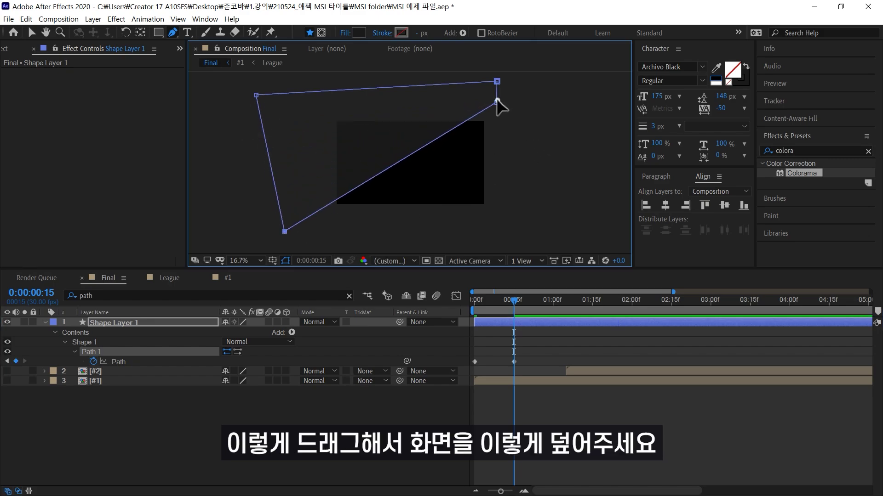
left_click_drag(497, 103, 510, 212)
left_click_drag(284, 231, 286, 242)
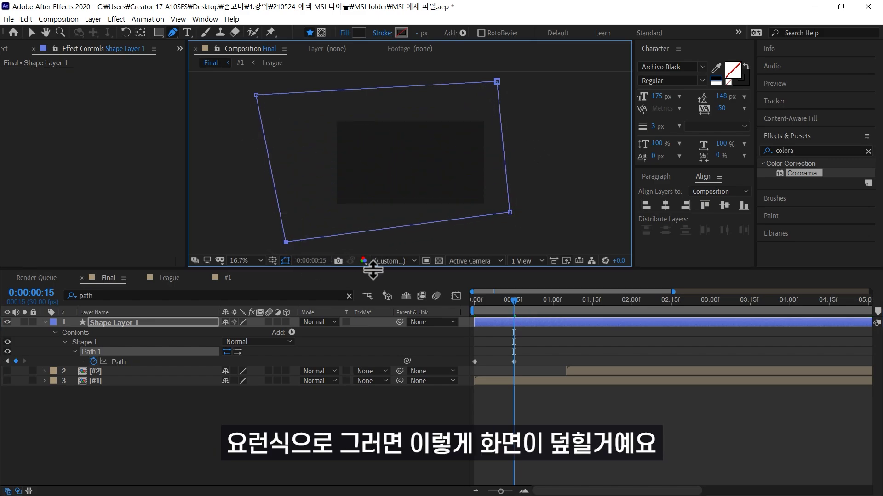
Step: Scrub through the wipe and steepen the shape's lower edge at 0:00:00:15 by raising its right corner and lowering its left corner
mouse_move(521, 302)
left_mouse_down()
mouse_move(473, 311)
mouse_move(515, 315)
left_mouse_up()
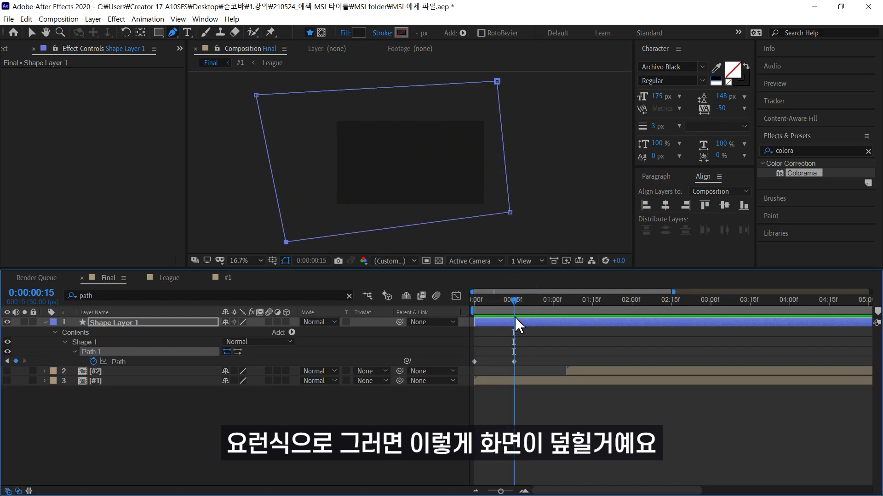
left_click(509, 213)
left_click_drag(509, 212, 508, 202)
left_click_drag(286, 242, 284, 267)
left_click_drag(512, 296, 488, 328)
key("k")
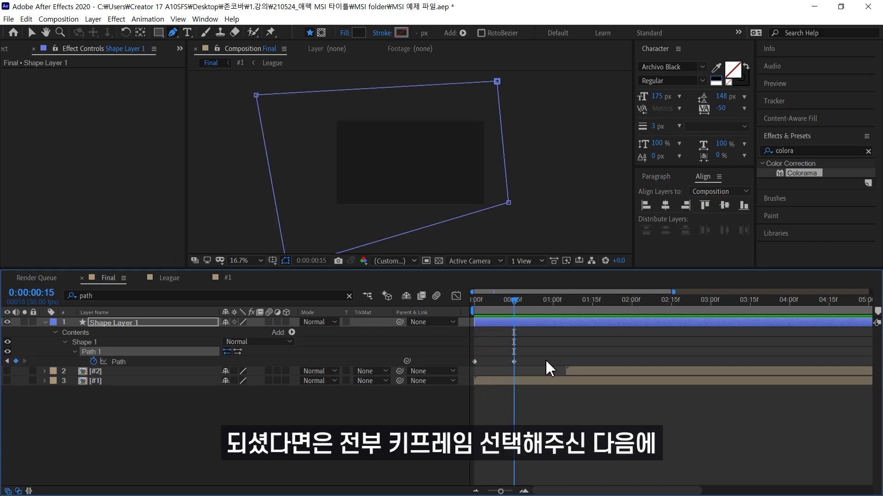
Step: Open the Keyframe Velocity settings for both Path keyframes of Shape Layer 1
left_click_drag(555, 359, 465, 372)
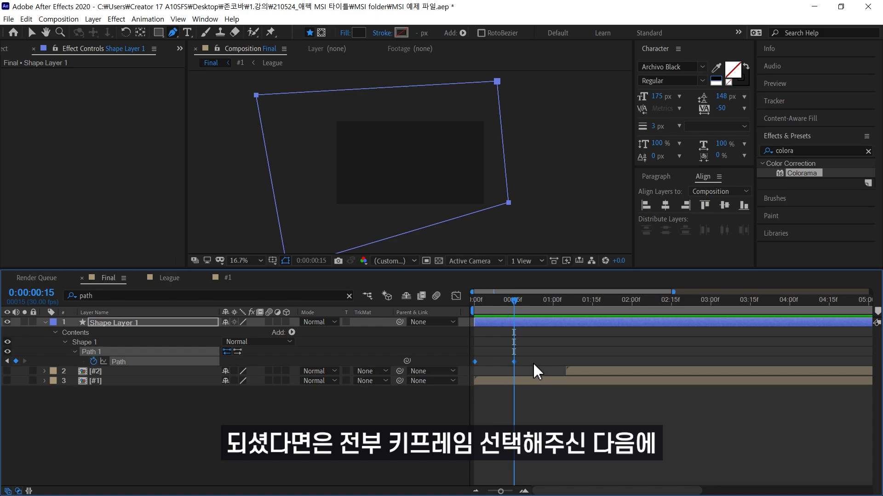
right_click(514, 361)
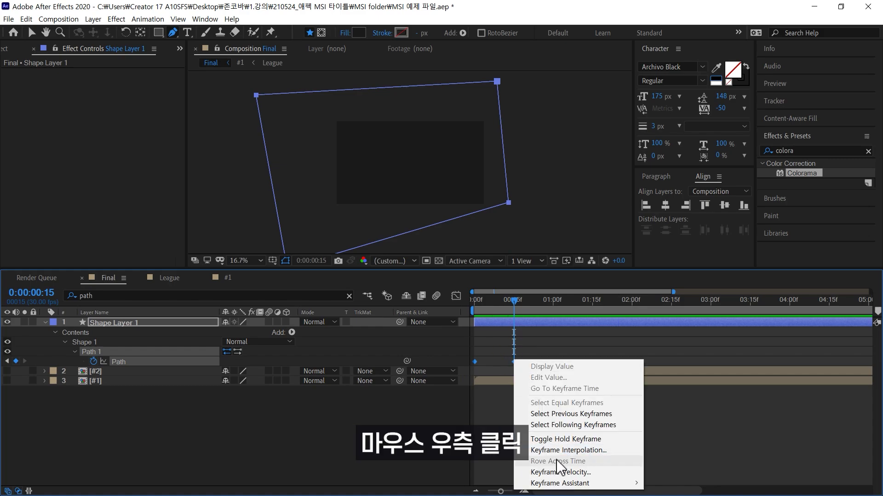
left_click(563, 472)
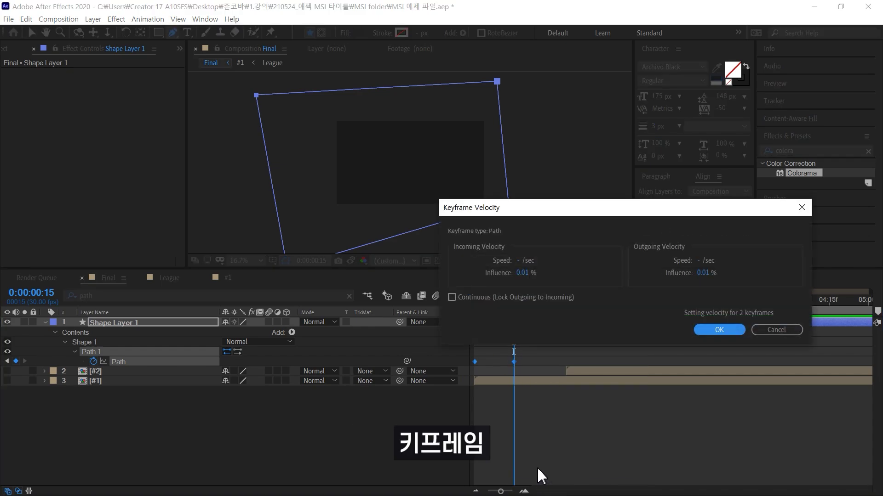
Step: Set the incoming velocity influence of Shape Layer 1's two Path keyframes to 50% and scrub back through the motion
left_click(522, 273)
type("50")
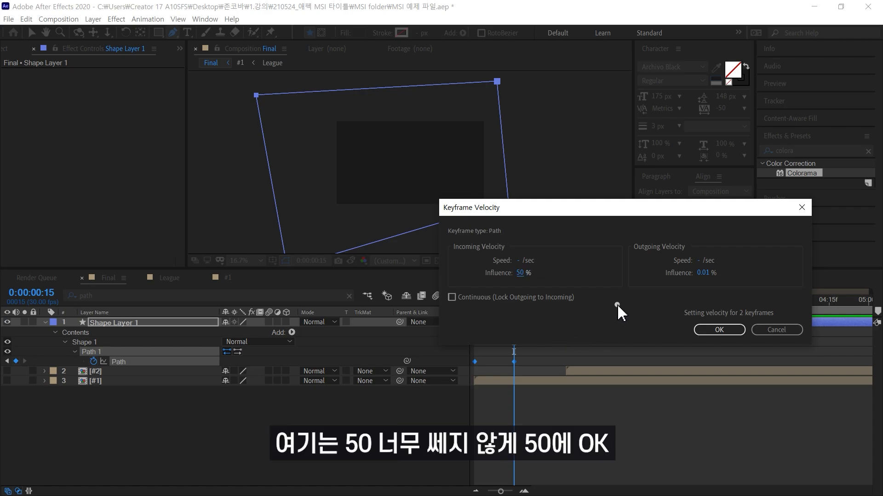
left_click(719, 330)
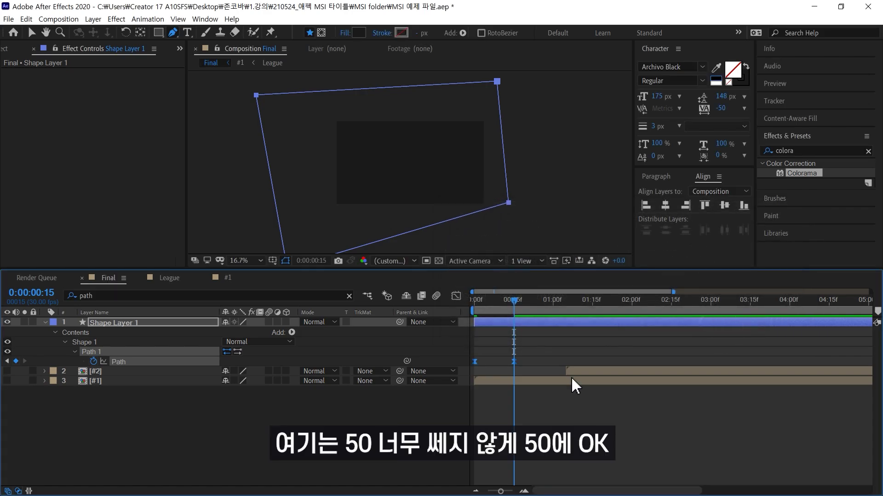
left_click_drag(514, 300, 398, 350)
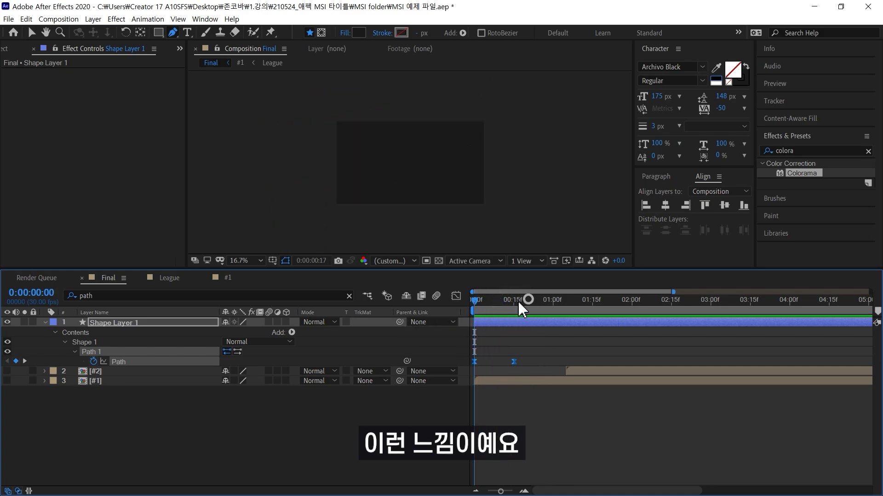
Step: Fit the composition in the view, go to frame 5 and apply the Turbulent Displace effect to Shape Layer 1
left_click(246, 261)
left_click(257, 282)
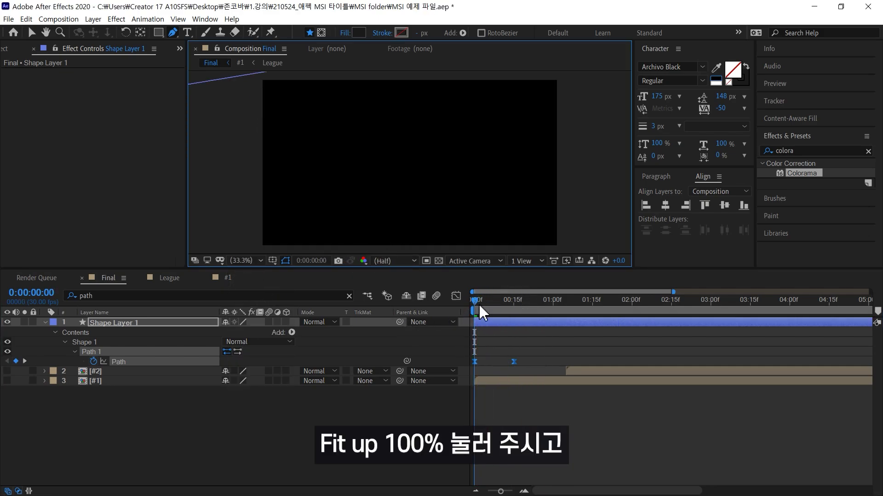
left_click_drag(479, 303, 487, 306)
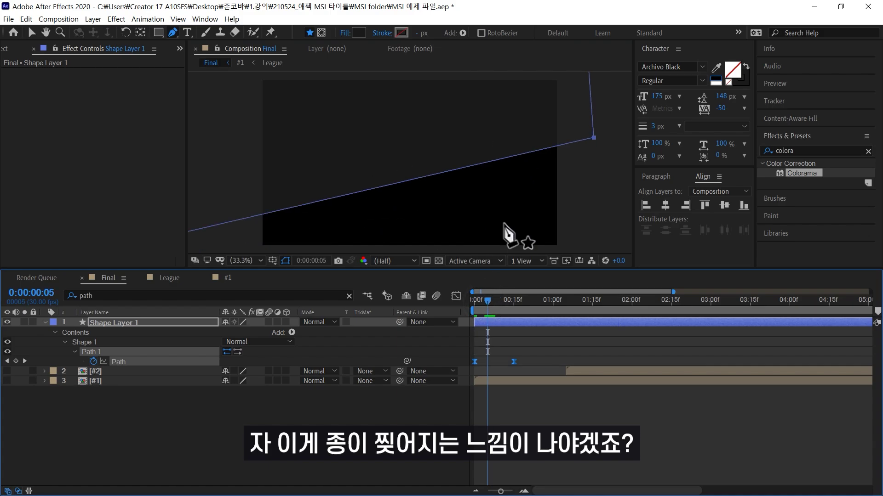
left_click(827, 151)
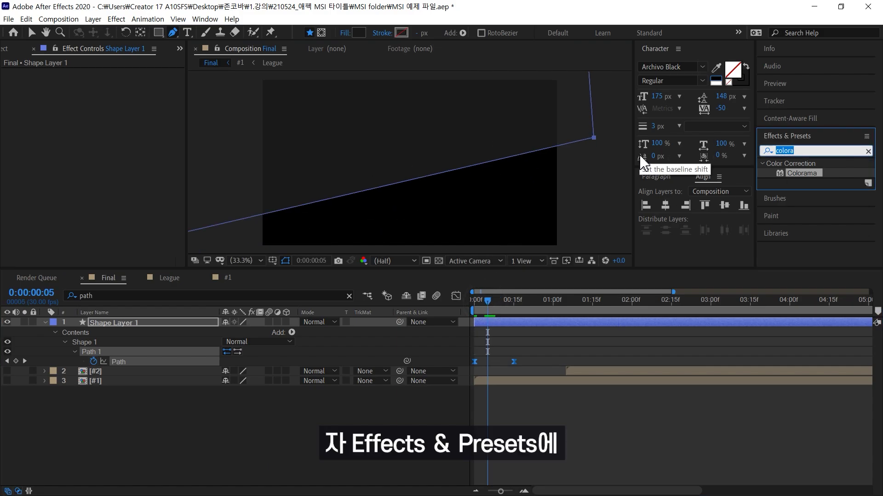
type("tur")
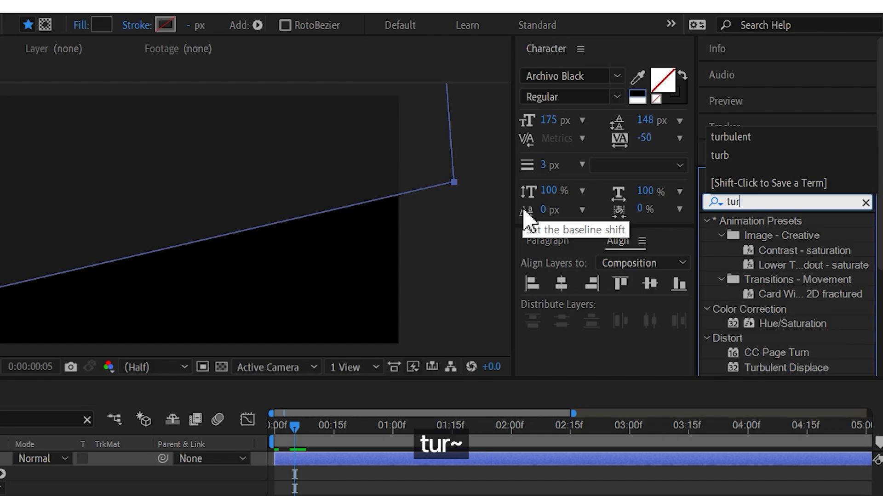
type("b")
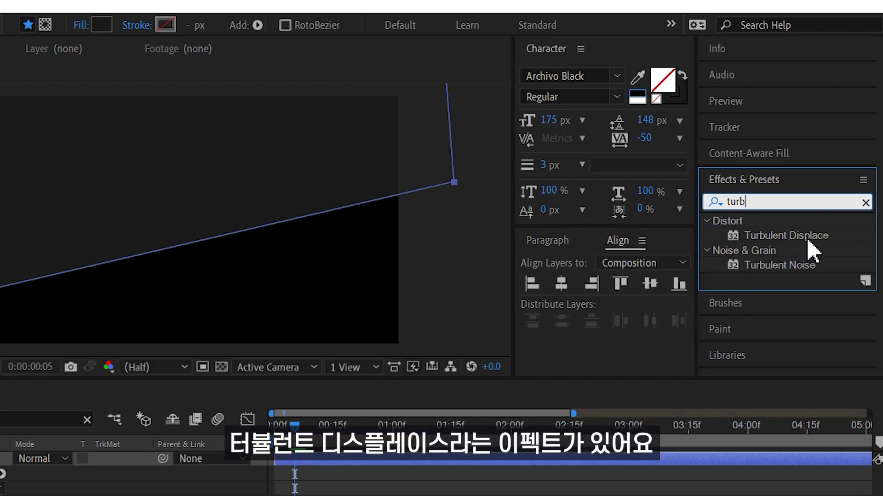
mouse_move(803, 238)
left_mouse_down()
mouse_move(368, 483)
mouse_move(207, 276)
mouse_move(178, 219)
left_mouse_up()
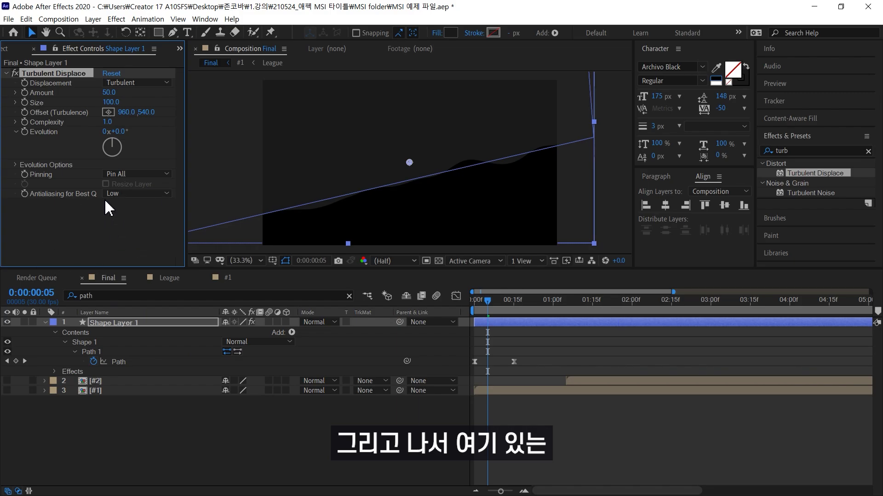
Step: Set the Turbulent Displace complexity to 10 and preview the torn-edge motion from the first frame
left_click(109, 122)
key("Return")
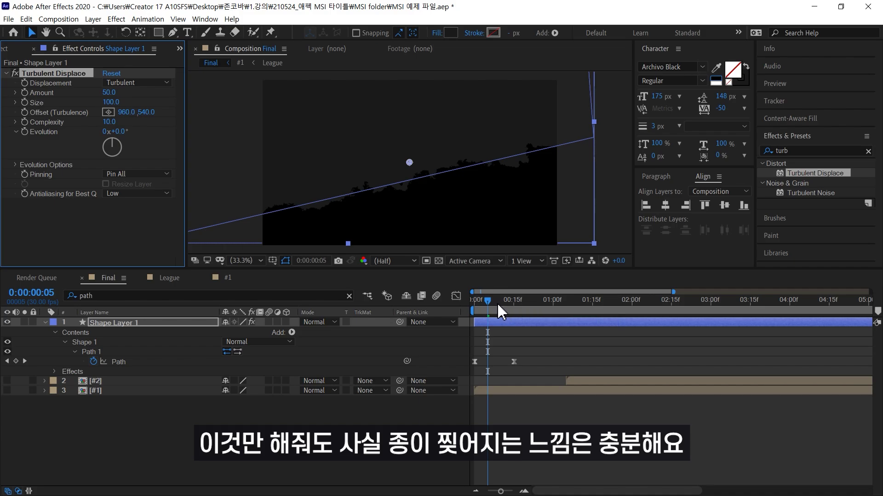
left_click_drag(499, 307, 475, 322)
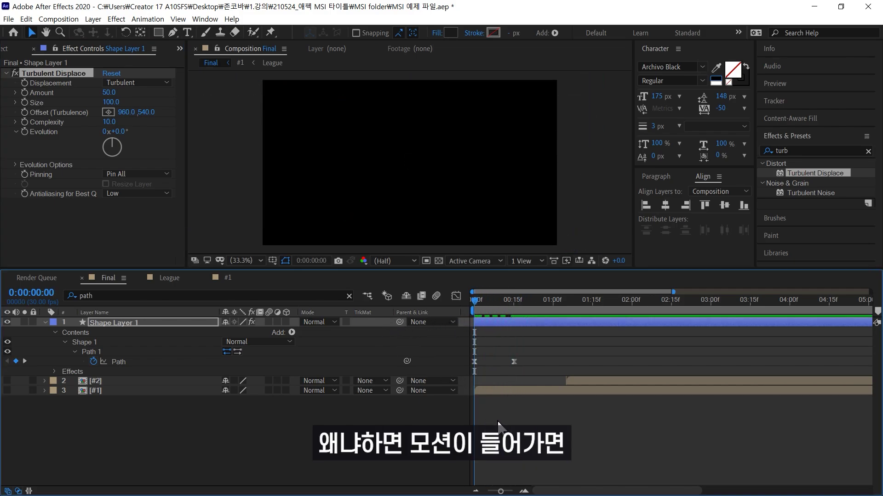
key("space")
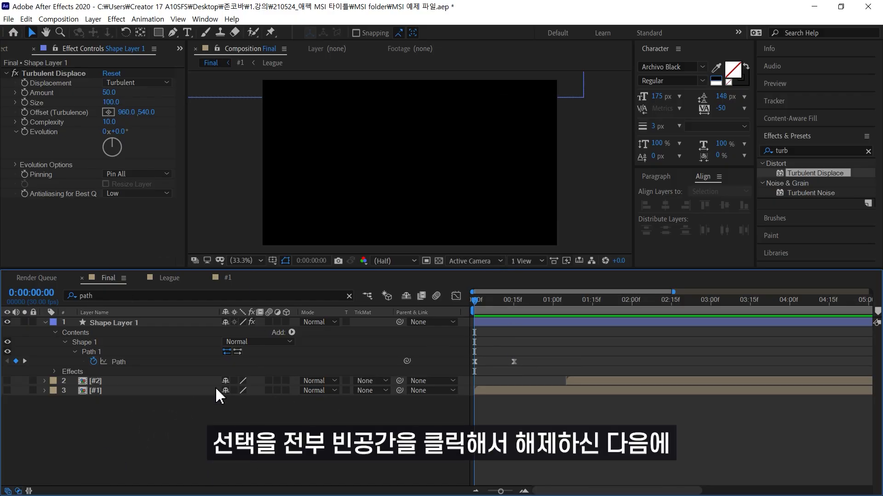
Step: Draw a tall closed triangle with the Pen tool as a new shape layer, covering the composition's left edge from above to below
left_click(173, 32)
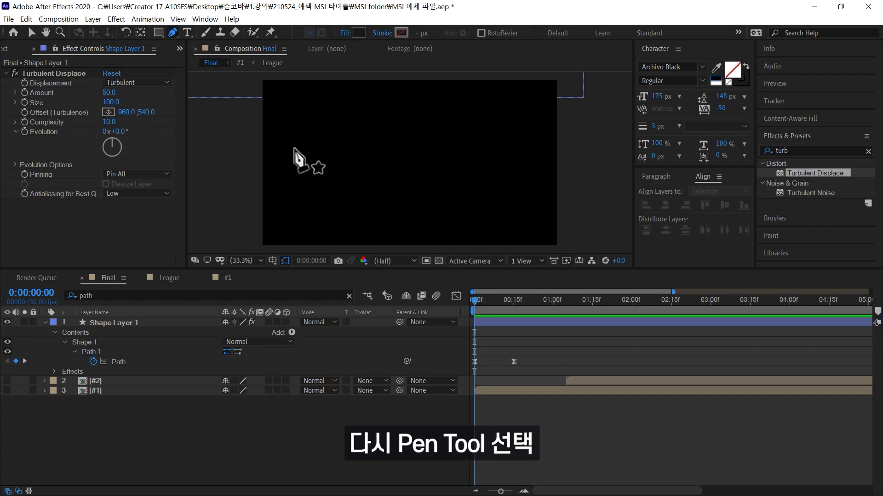
scroll(305, 156, "down", 2)
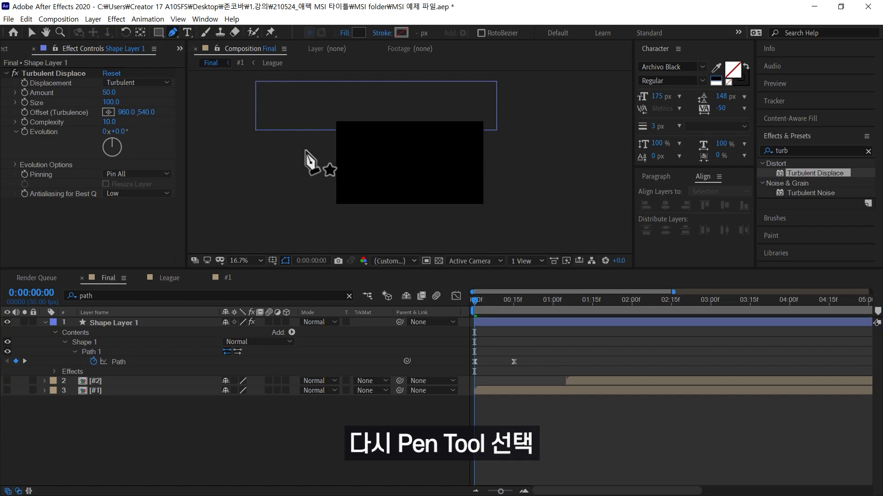
left_click(329, 96)
left_click(366, 221)
left_click(308, 225)
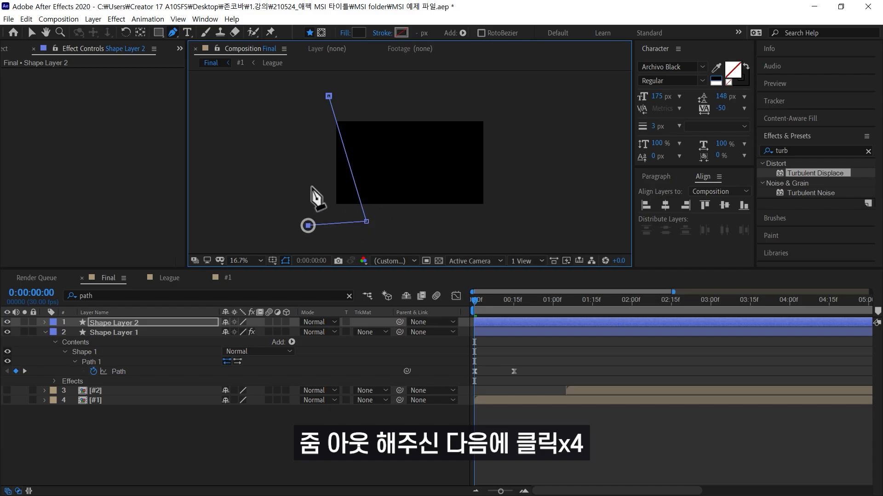
left_click(329, 96)
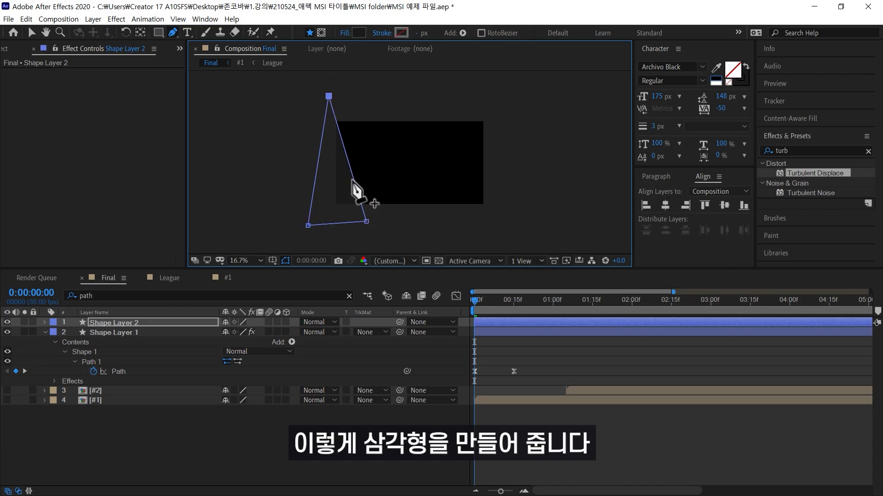
Step: Copy the Turbulent Displace effect from Shape Layer 1 to Shape Layer 2
left_click(114, 333)
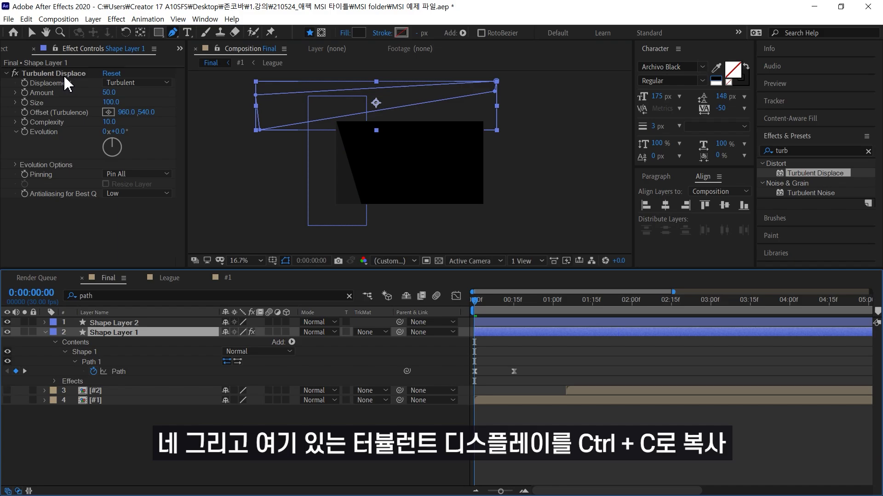
left_click(65, 75)
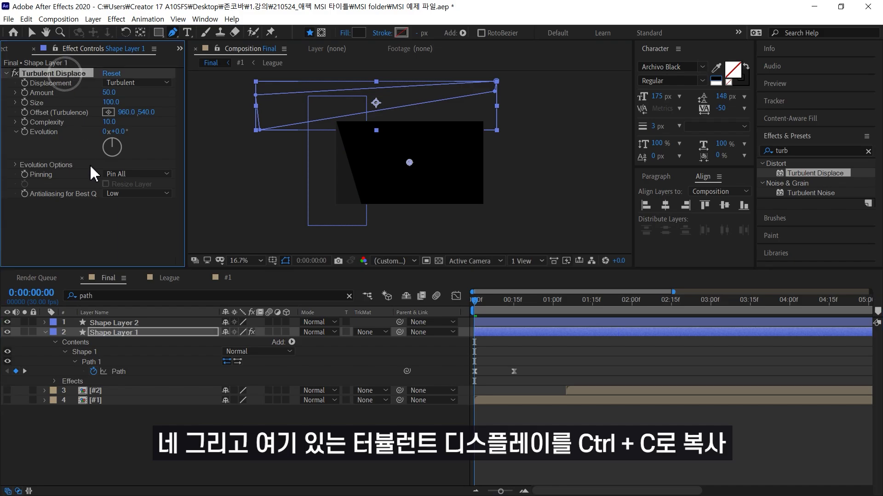
left_click(128, 323)
key("ctrl+v")
left_click(346, 460)
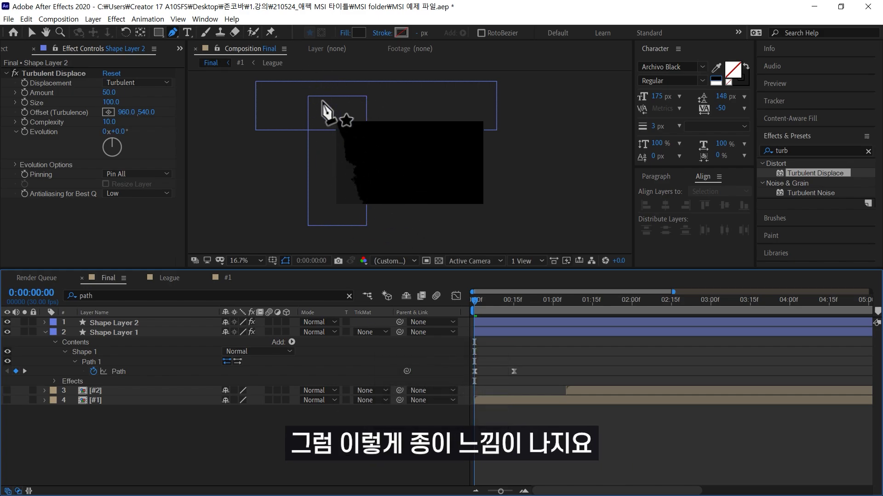
Step: Draw a wide rectangular mask on Shape Layer 2 around the triangle's top tip, above the composition frame
left_click(127, 321)
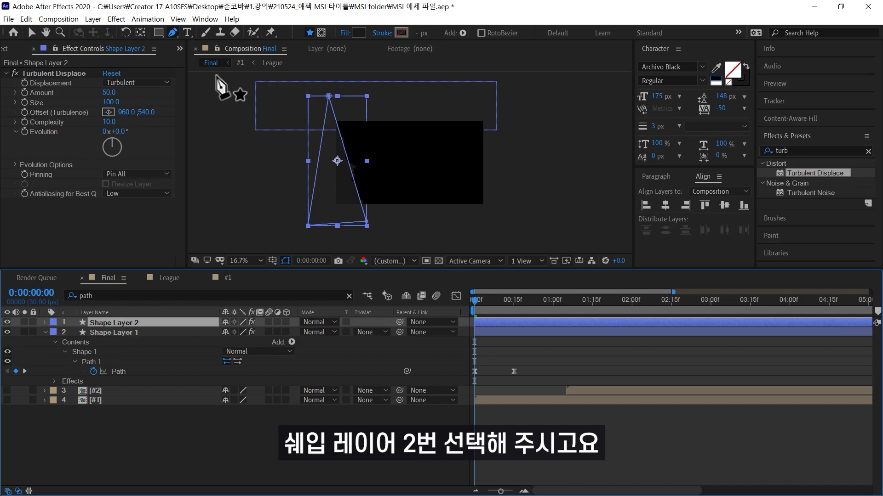
left_click(158, 32)
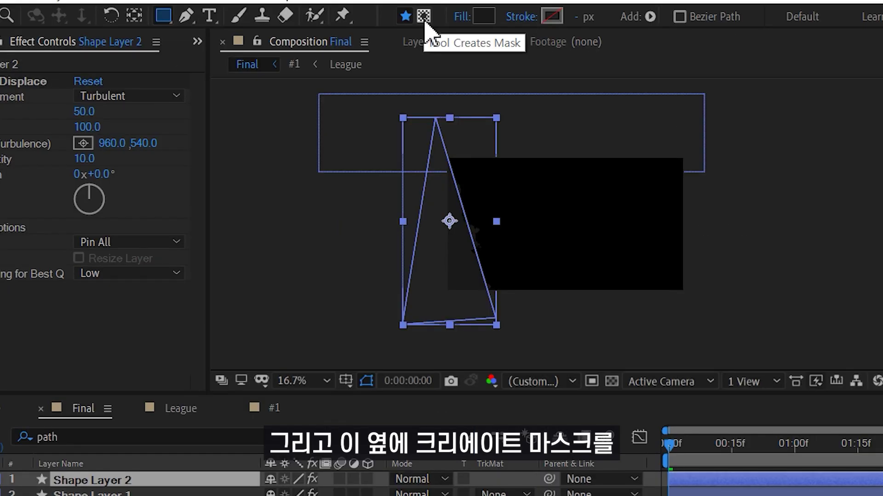
left_click(423, 16)
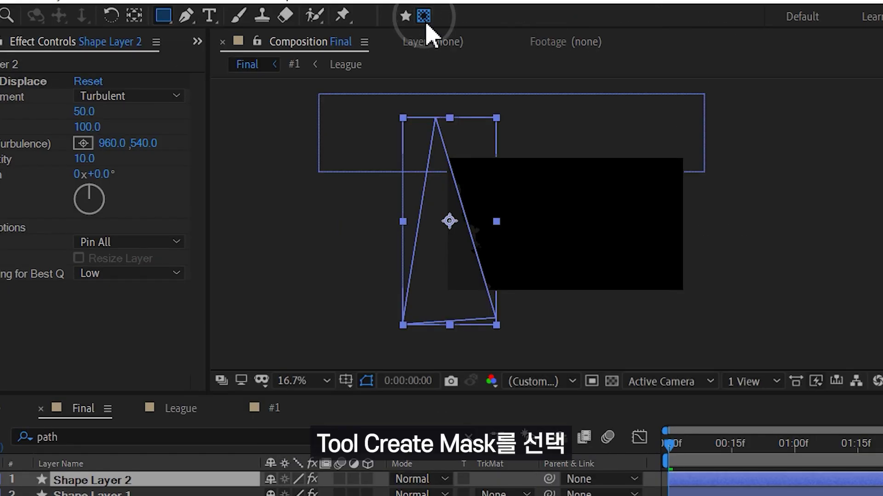
left_click_drag(334, 98, 512, 144)
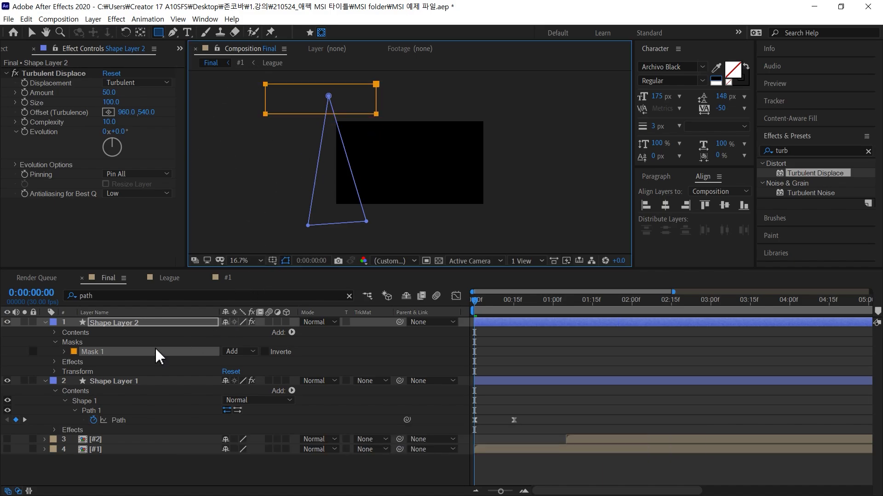
Step: Animate Shape Layer 2's Mask Path from frame 0 to frame 15, extending the mask's lower edge down almost to the triangle's base
left_click(65, 352)
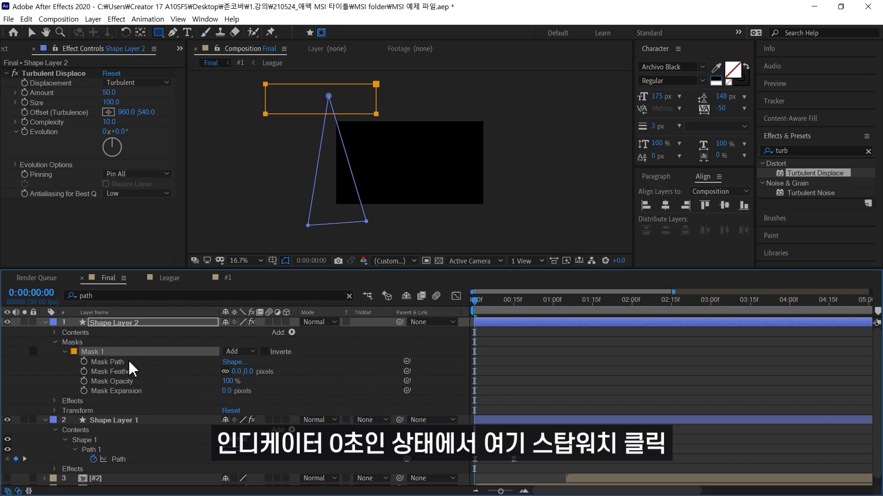
left_click(84, 363)
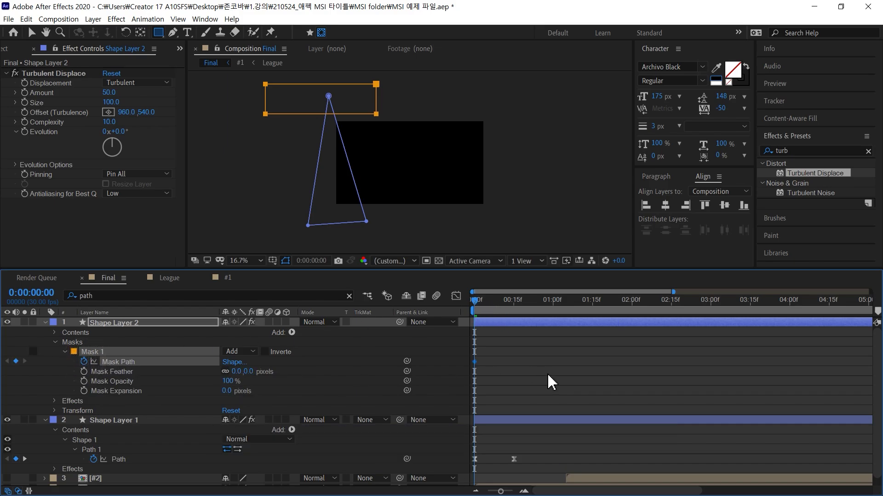
left_click_drag(505, 304, 510, 307)
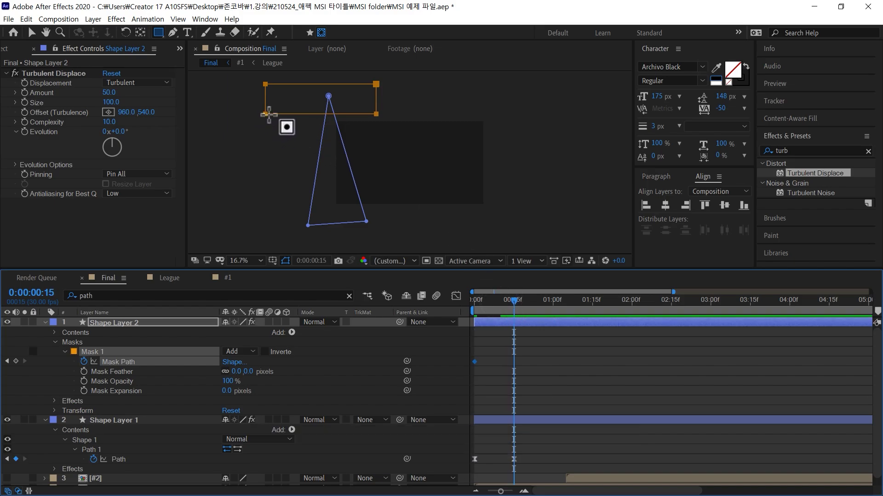
key("v")
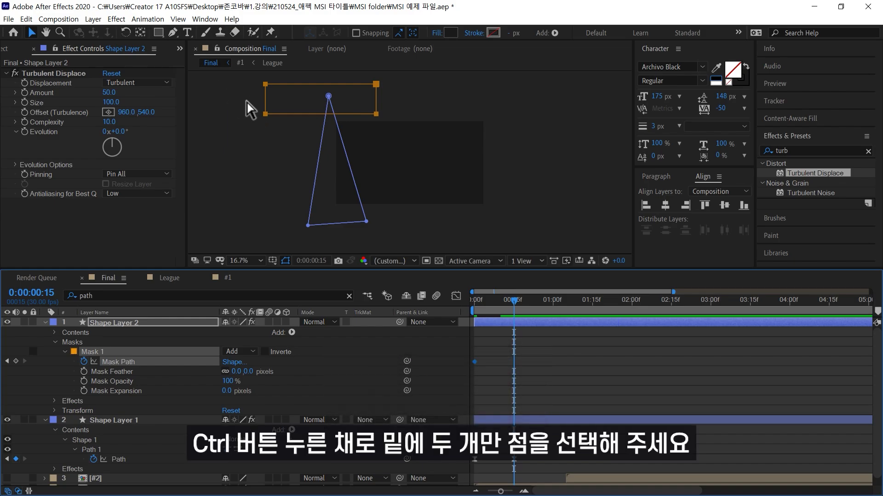
left_click_drag(226, 97, 434, 166)
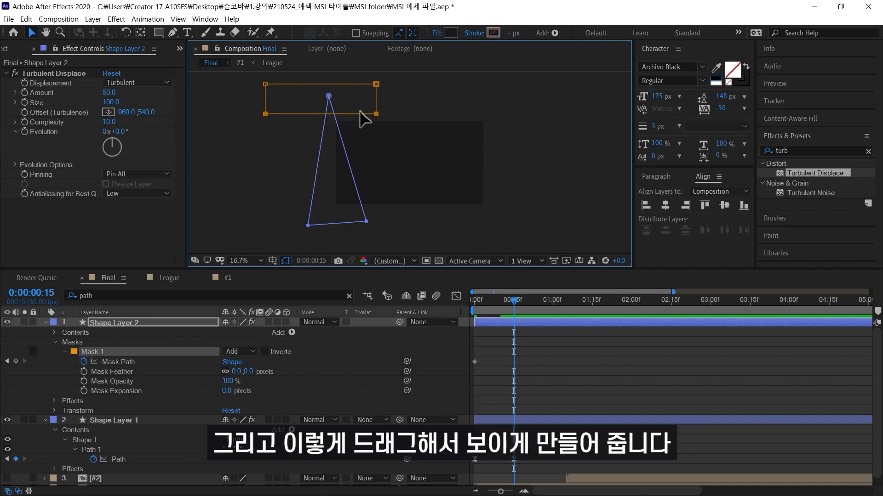
left_click_drag(365, 114, 381, 218)
mouse_move(517, 314)
left_mouse_down()
mouse_move(481, 317)
mouse_move(520, 324)
left_mouse_up()
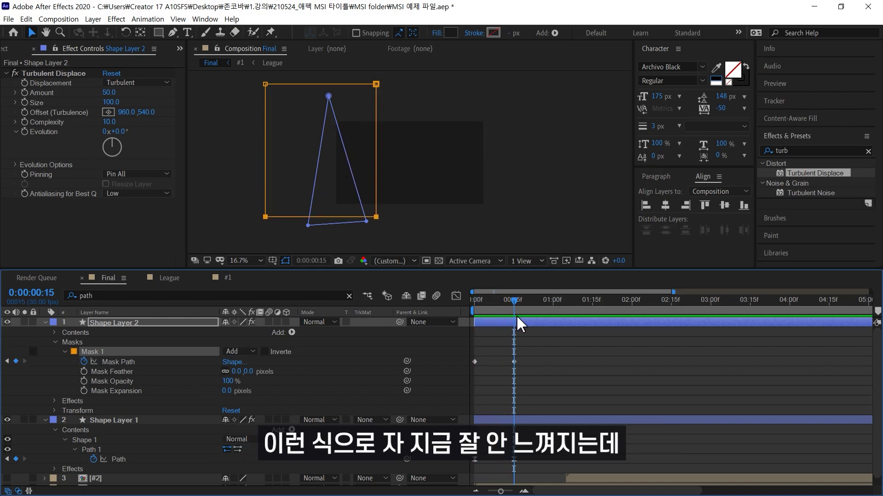
Step: Hide Shape Layer 1 and preview Shape Layer 2's mask animation
left_click(110, 420)
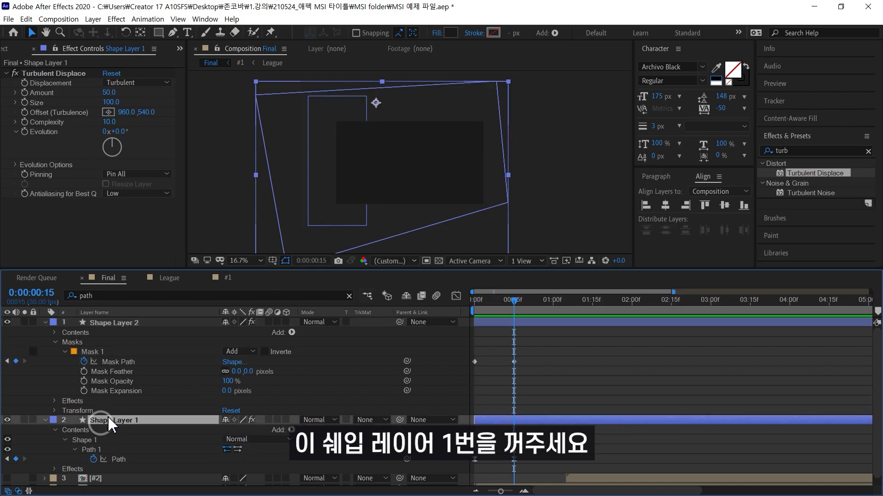
left_click(7, 419)
left_click_drag(514, 300, 517, 328)
key("space")
key("space")
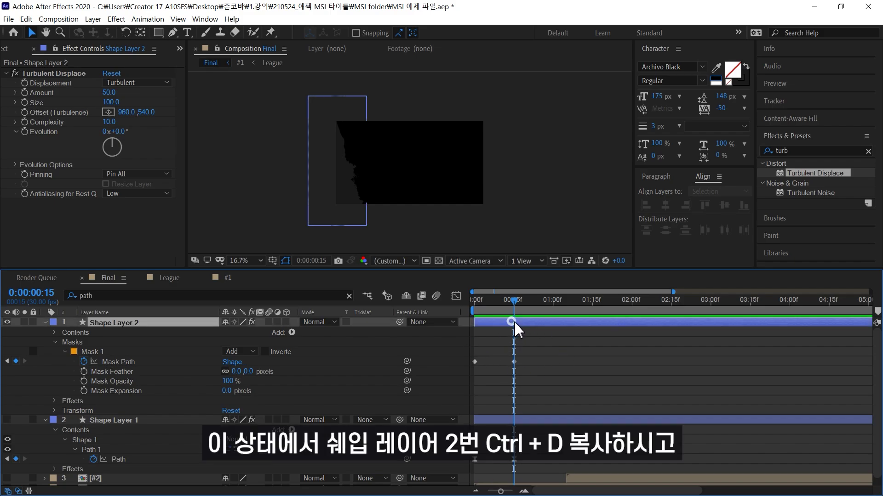
Step: Duplicate Shape Layer 2 and move the copy over the composition's right edge
key("ctrl+d")
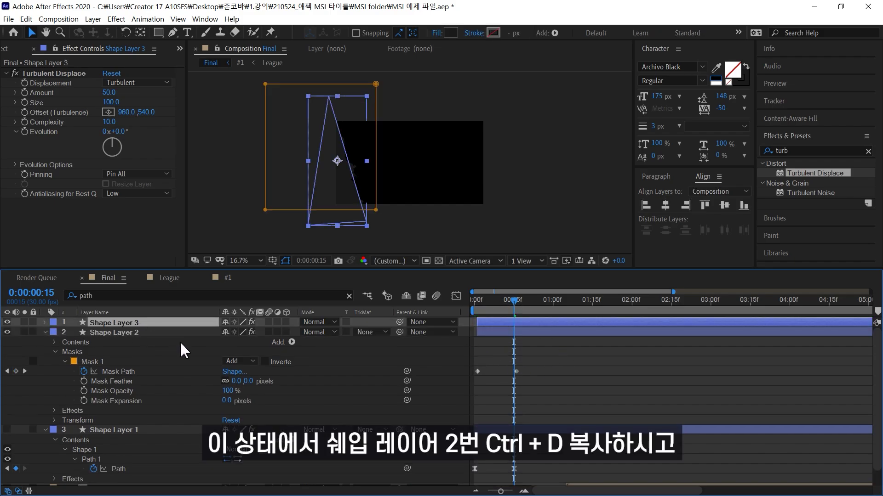
left_click_drag(336, 192, 501, 195)
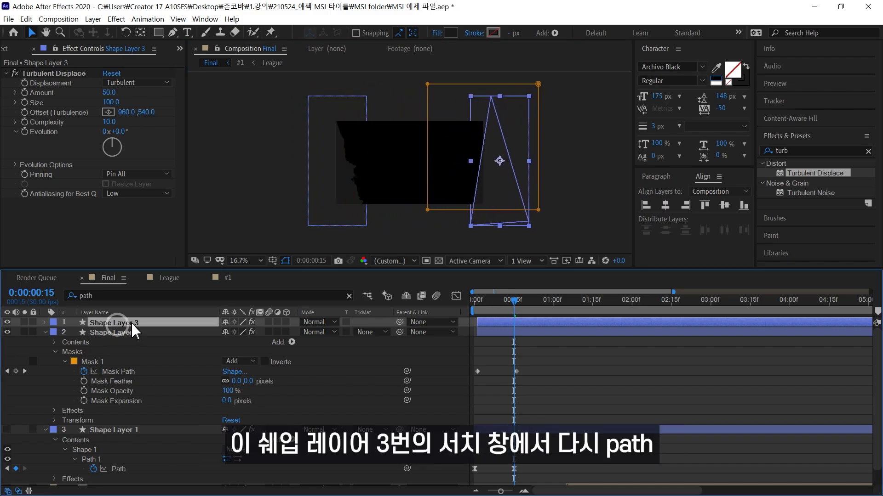
Step: Reshape Shape Layer 3's Path 1, moving its three vertices so the triangle's inner edge slopes in the opposite direction over the composition's edge
left_click(114, 296)
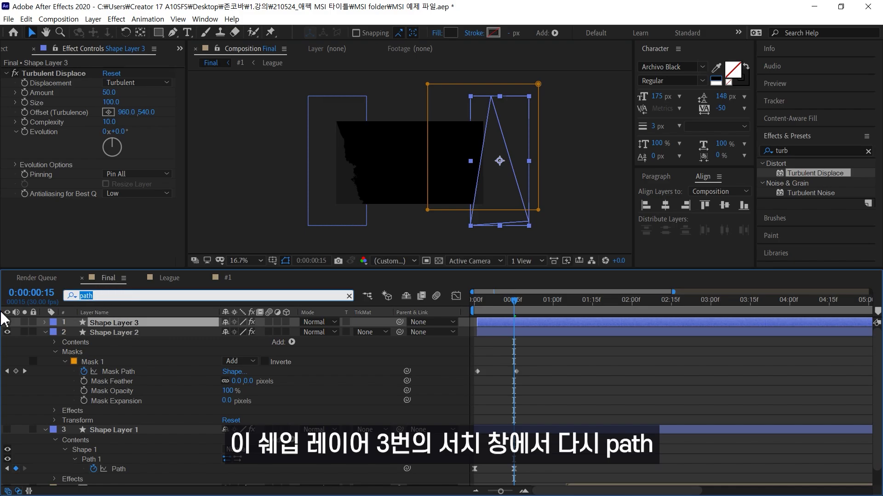
type("path")
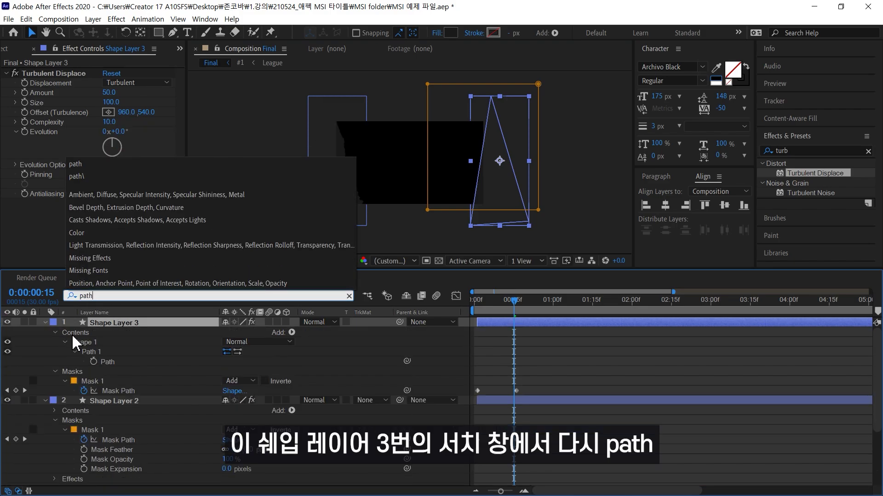
left_click(103, 351)
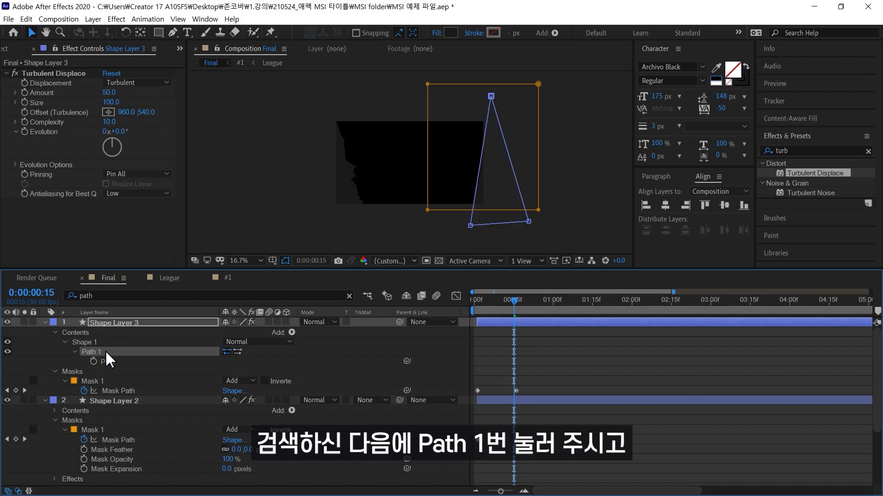
left_click_drag(491, 96, 473, 97)
left_click_drag(528, 222, 534, 161)
left_click_drag(473, 97, 468, 94)
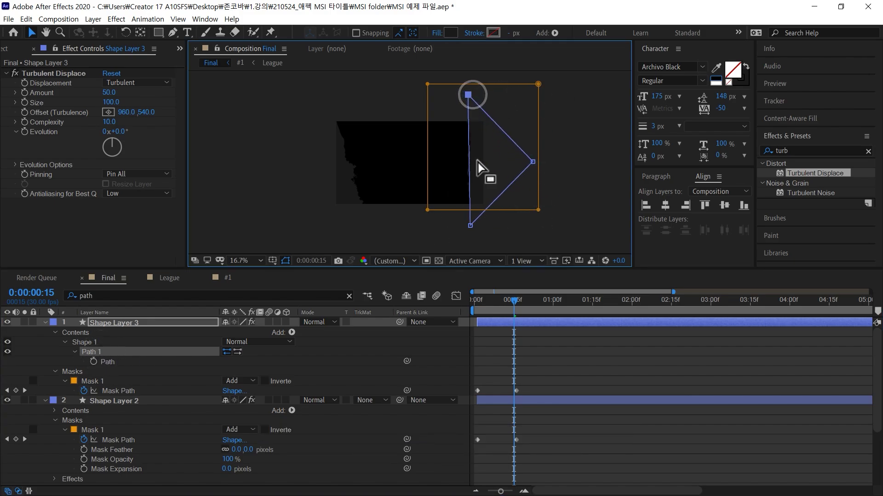
left_click_drag(470, 226, 494, 229)
left_click_drag(471, 97, 462, 95)
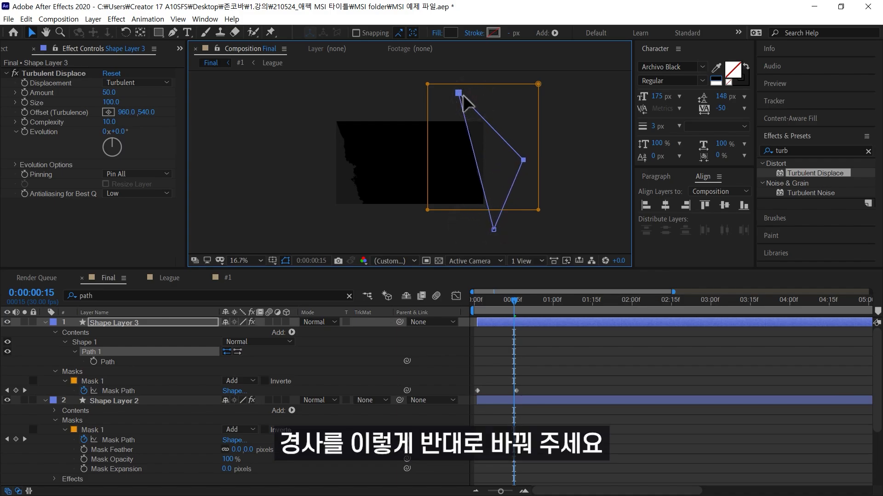
left_click_drag(526, 160, 524, 147)
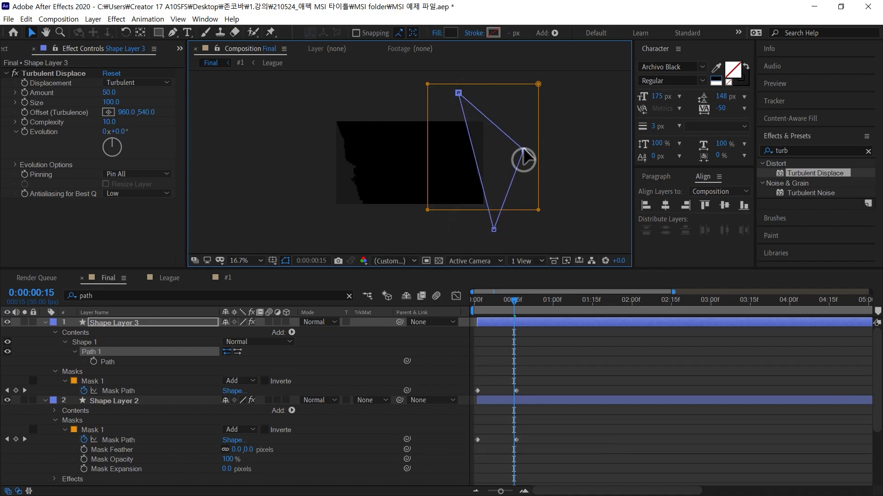
left_click_drag(494, 228, 490, 234)
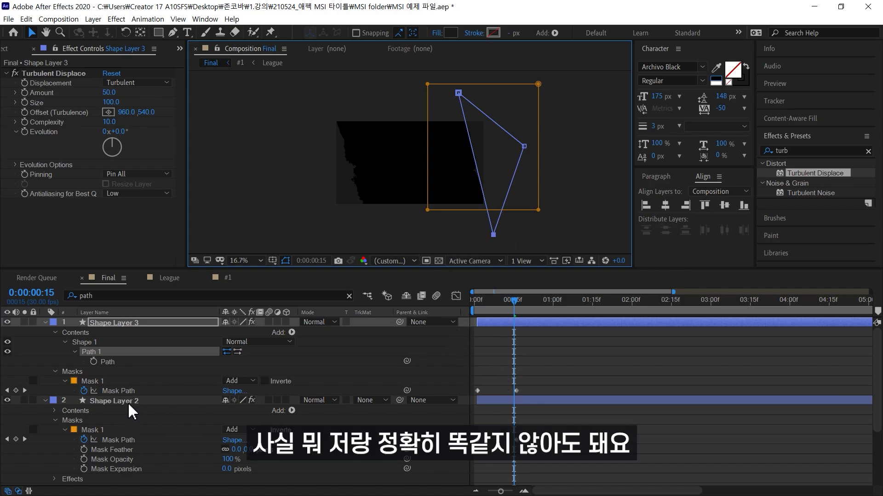
Step: Set the incoming and outgoing velocity influence to 50% for the Mask Path keyframes of Shape Layers 2 and 3
left_click_drag(566, 376, 465, 469)
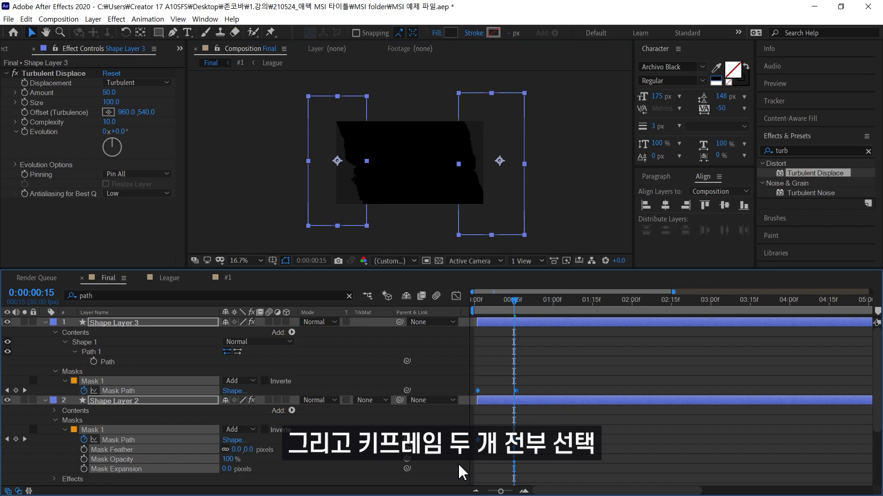
right_click(516, 391)
left_click(550, 373)
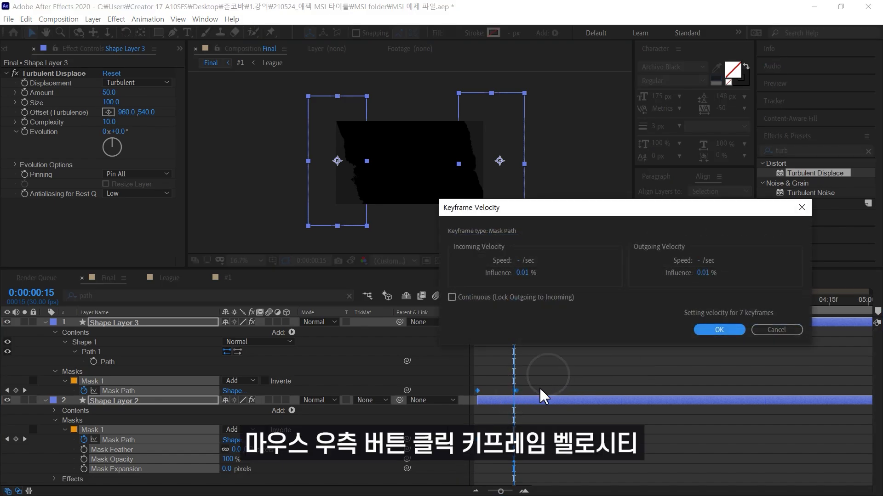
left_click(527, 275)
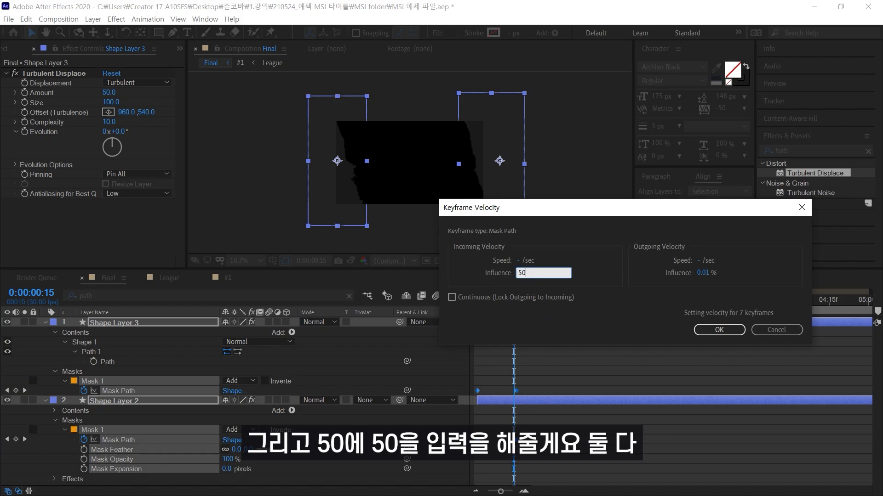
key("Tab")
type("50")
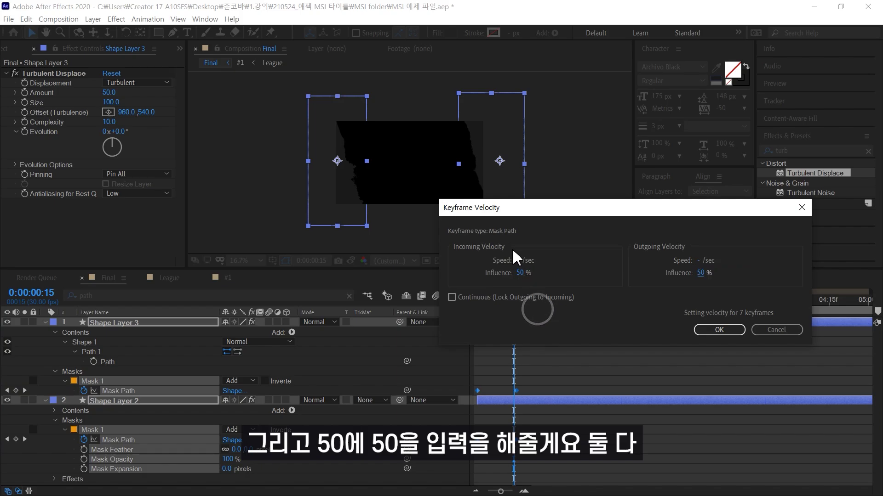
left_click(727, 330)
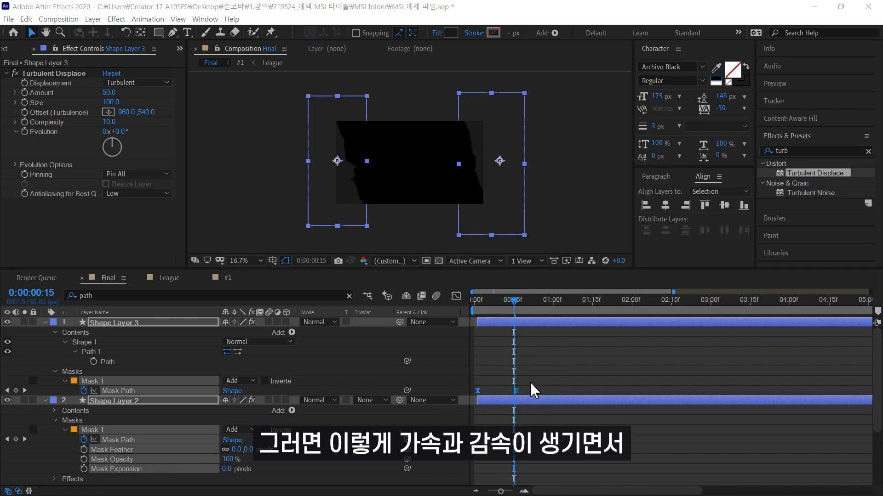
Step: Preview the eased mask animation of Shape Layers 2 and 3 from frame 0 to frame 15
left_click_drag(514, 300, 473, 299)
key("space")
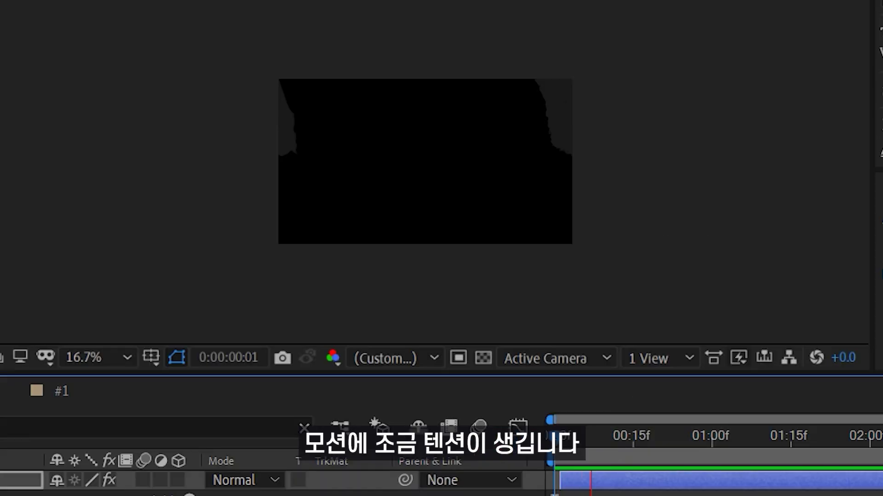
left_click_drag(575, 436, 633, 437)
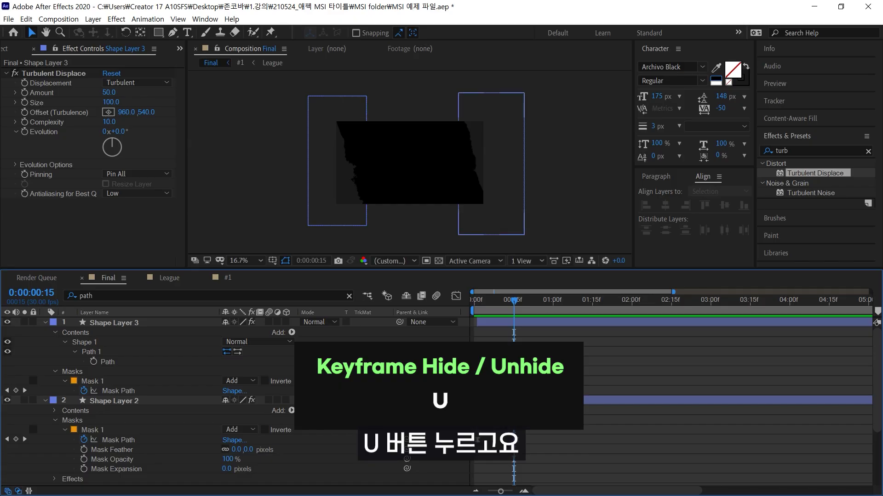
Step: Collapse the properties of all layers, return to frame 0 and make Shape Layer 1 visible again
key("u")
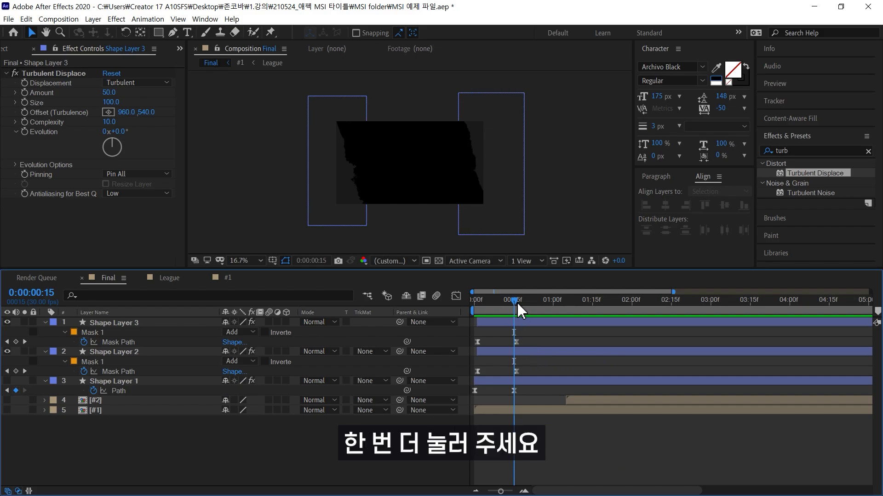
key("u")
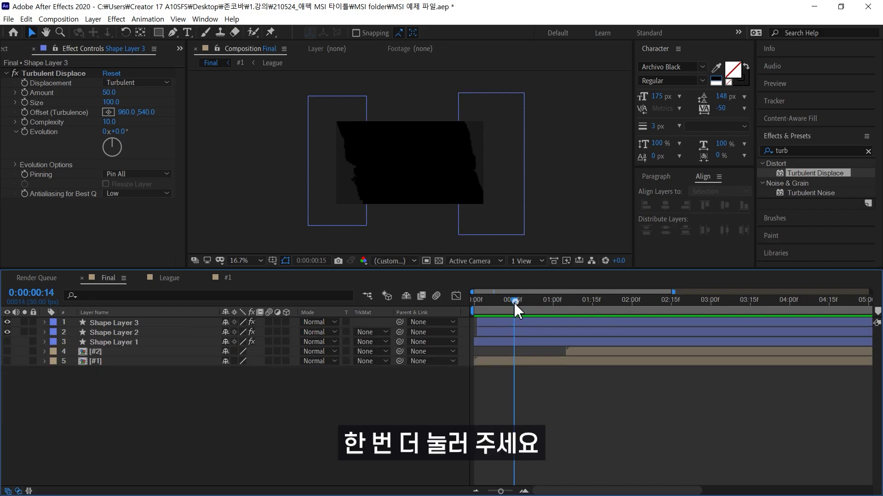
key("Home")
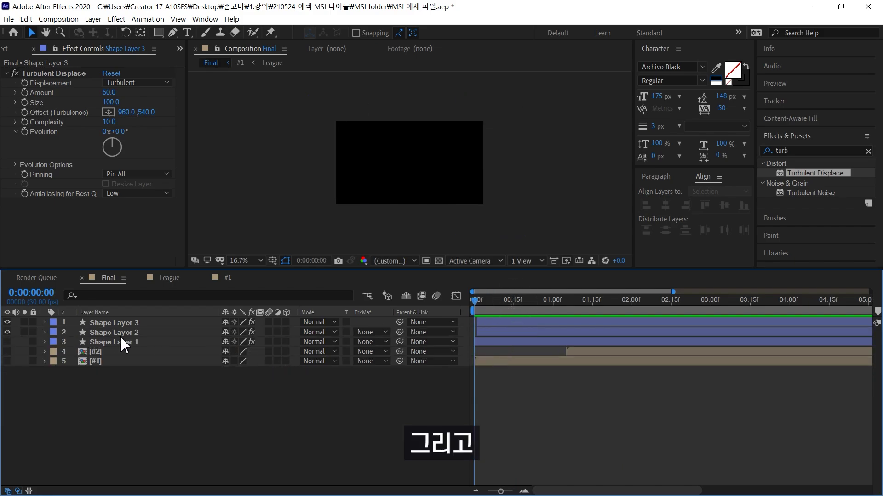
left_click(7, 342)
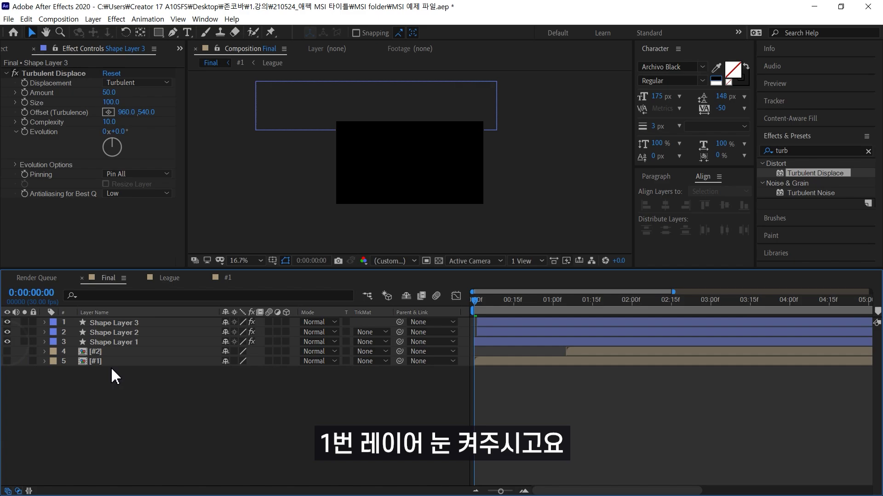
Step: Stagger the layers in time, starting Shape Layer 2 at frame 5 and Shape Layer 3 at frame 10
left_click(134, 333)
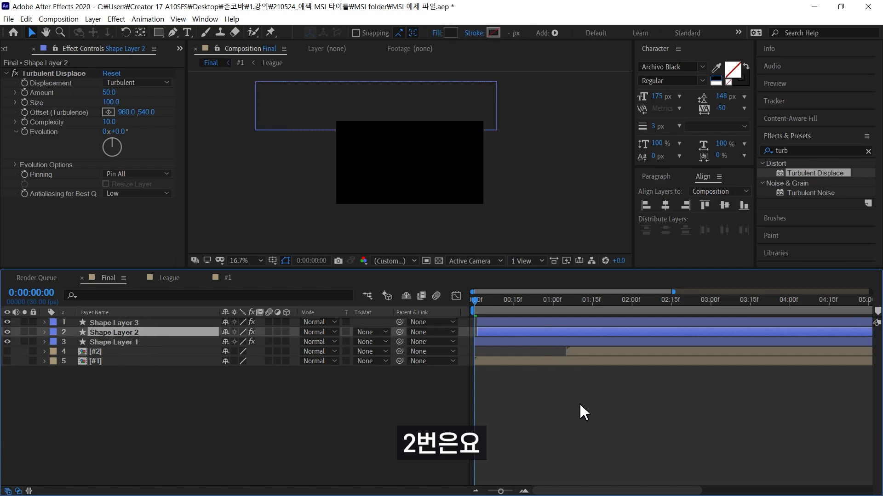
left_click_drag(474, 306, 503, 330)
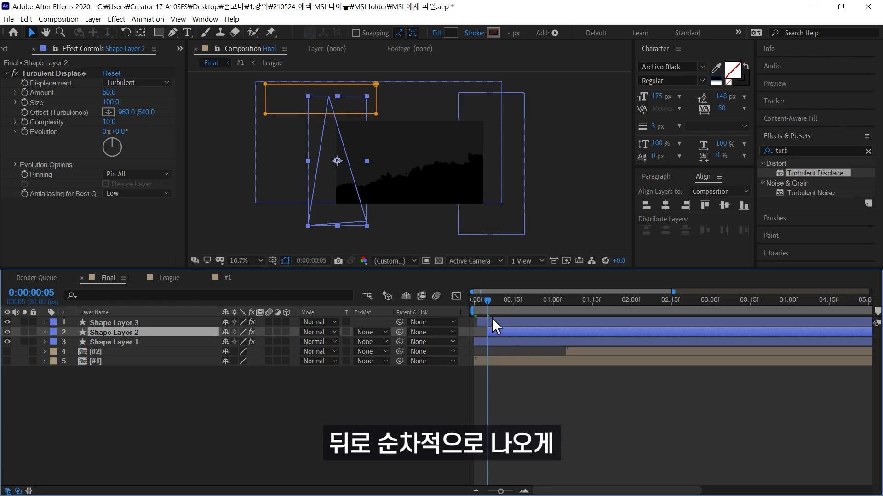
left_click(492, 319)
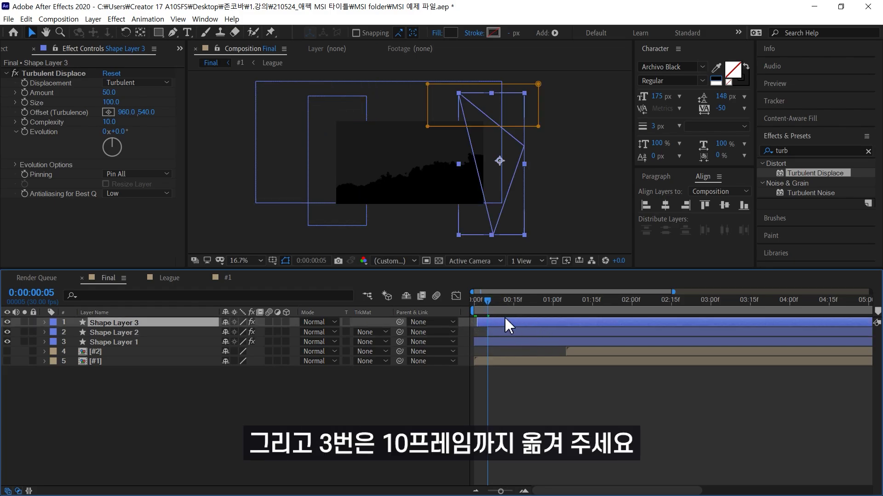
left_click_drag(488, 302, 529, 321)
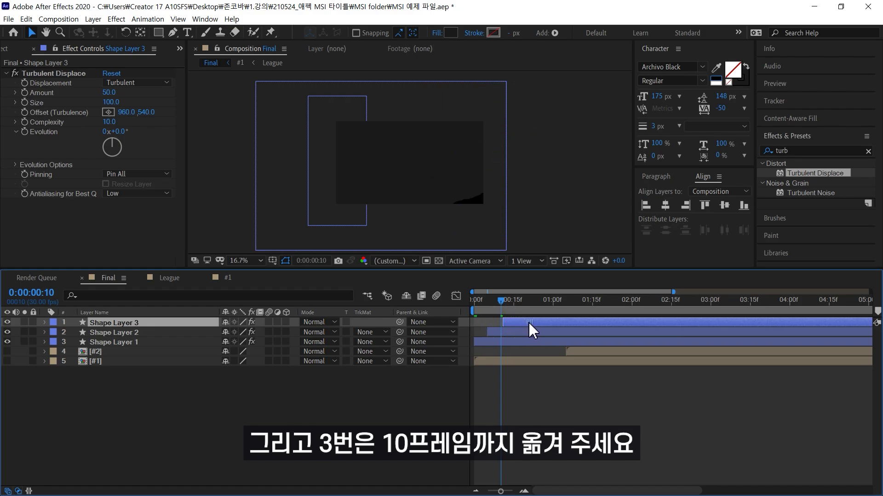
Step: Fill Shape Layers 2 and 3 with green A0EF73 sampled from the #1 layer, showing #1 only while sampling
left_click(154, 332, "ctrl")
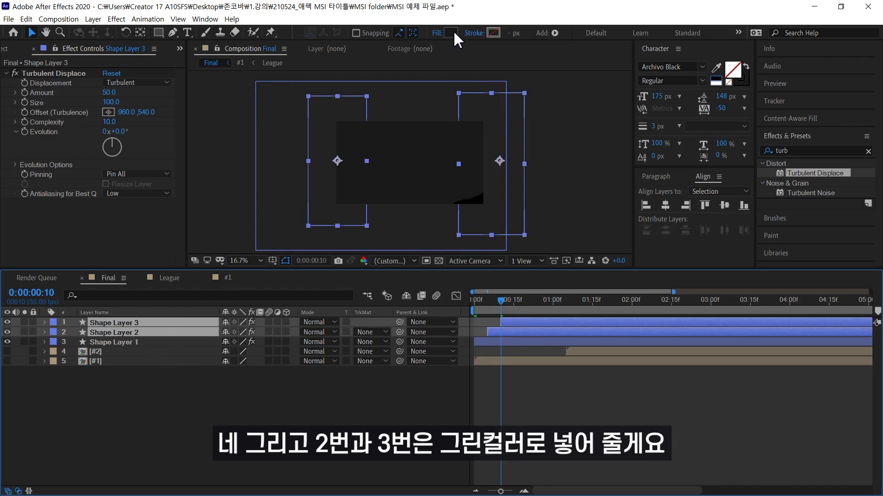
left_click(7, 361)
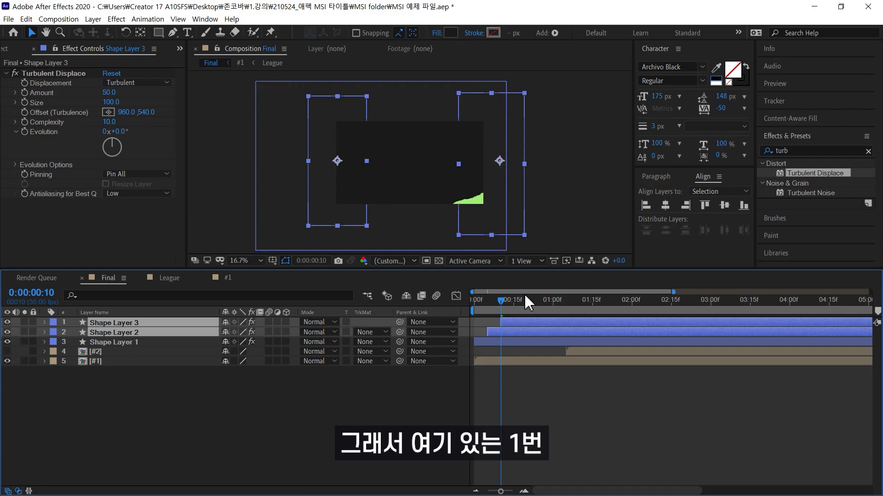
mouse_move(501, 305)
left_mouse_down()
mouse_move(483, 305)
mouse_move(502, 314)
mouse_move(477, 314)
mouse_move(506, 316)
left_mouse_up()
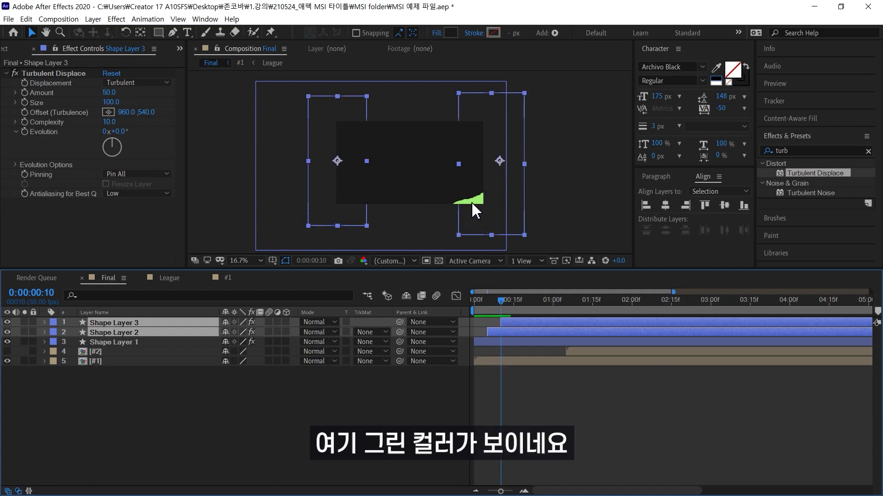
left_click(450, 33)
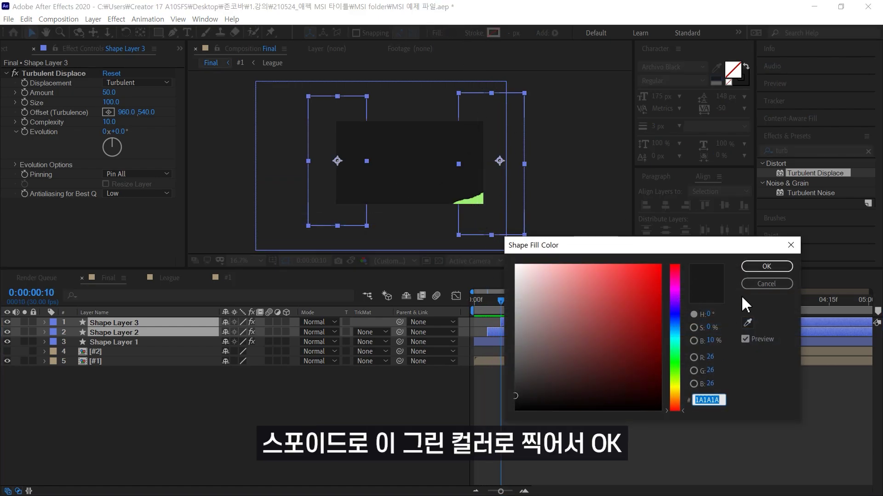
left_click(747, 323)
left_click(474, 199)
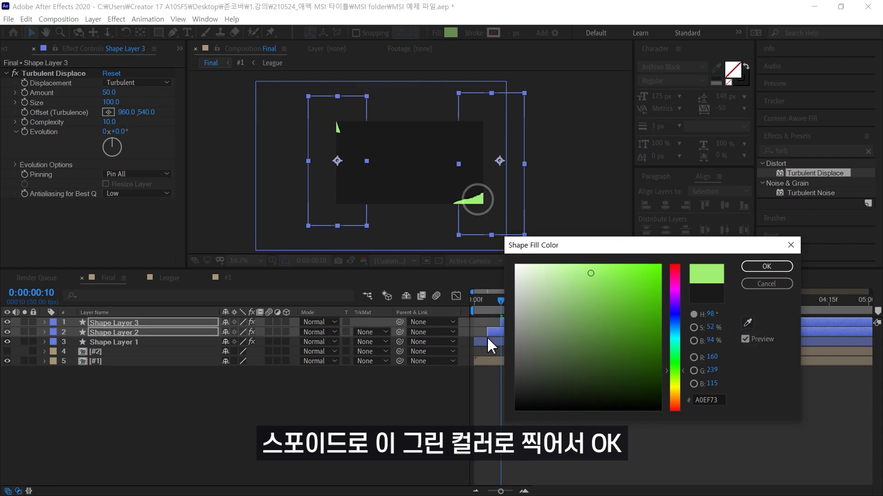
left_click(767, 267)
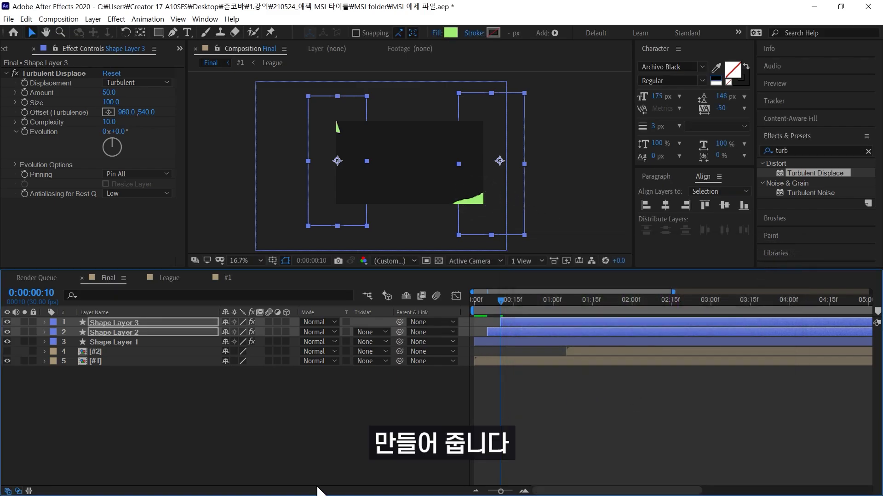
left_click(321, 448)
left_click(7, 361)
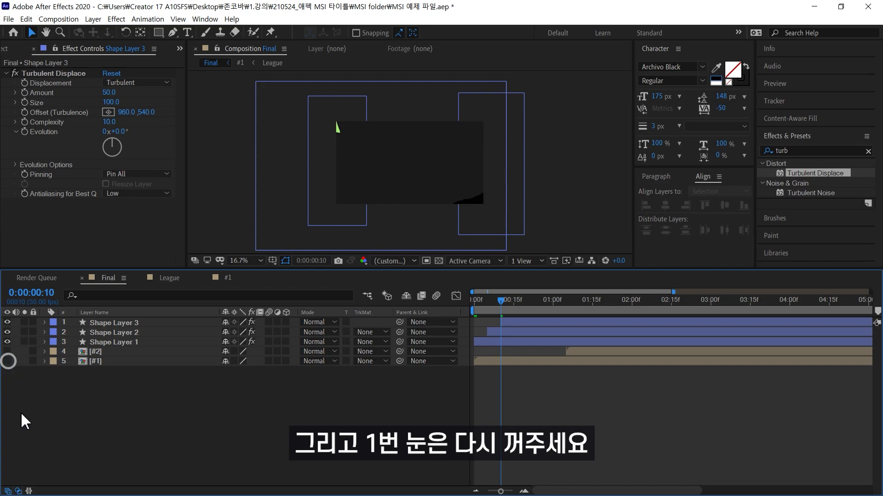
Step: Preview the staggered transition from frame 0 and stop at about 0:00:01:01
left_click_drag(497, 309, 390, 329)
key("space")
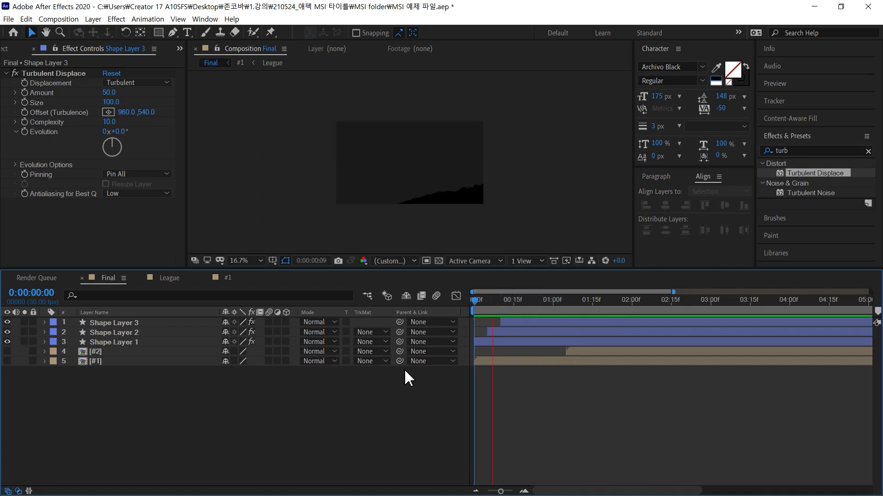
key("space")
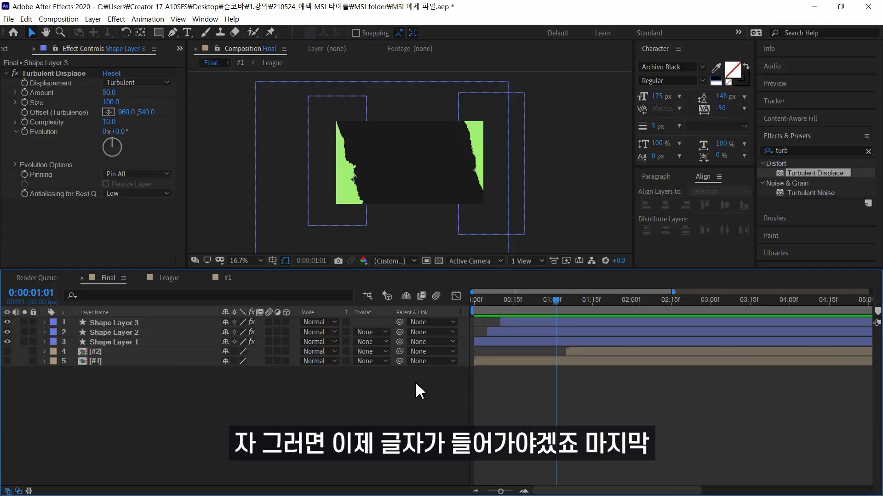
Step: Add a text layer reading "msi" near the centre of the Final composition
key("ctrl+t")
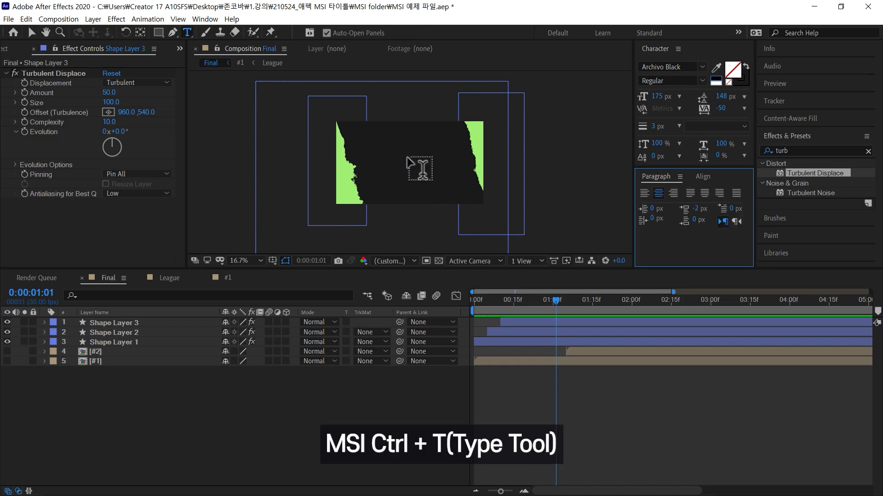
left_click(398, 364)
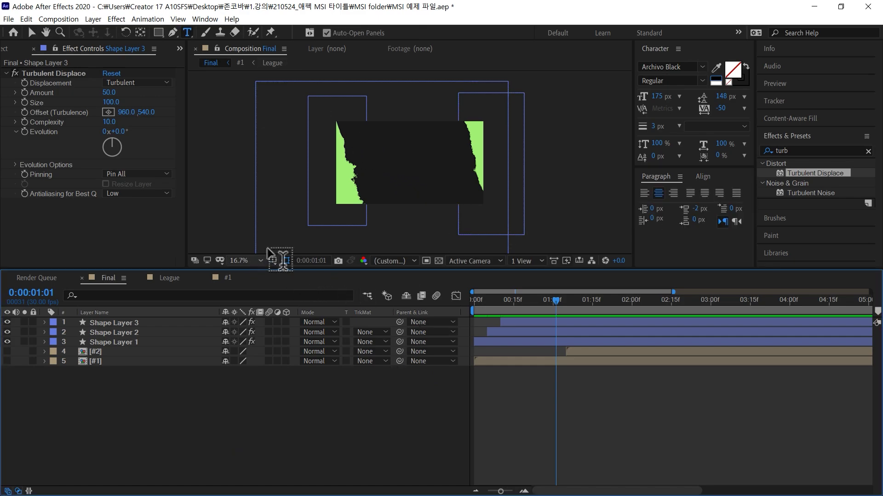
left_click(259, 260)
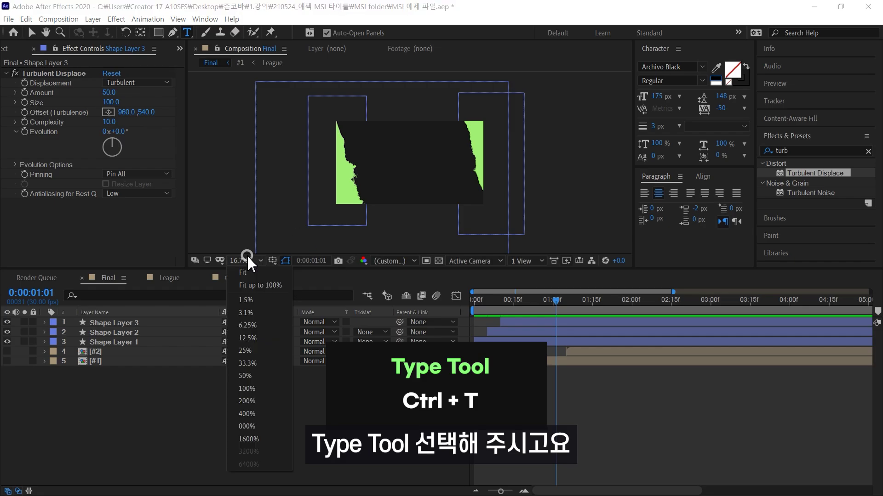
left_click(247, 285)
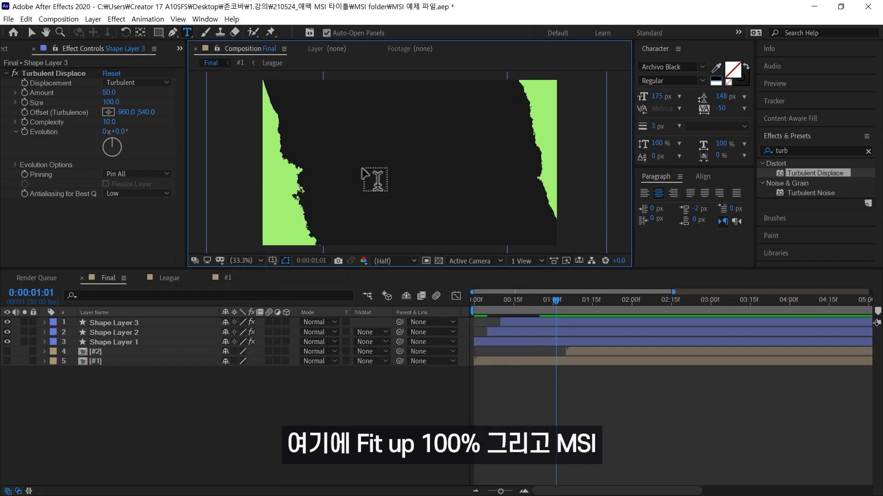
left_click(363, 172)
type("msi")
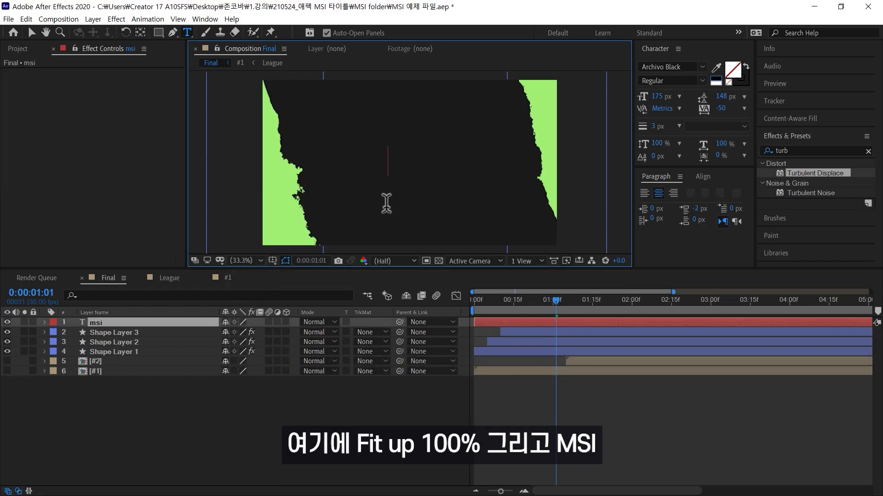
Step: Give the msi text a light grey EBEBEB fill, swapping its fill and stroke first
left_click(140, 322)
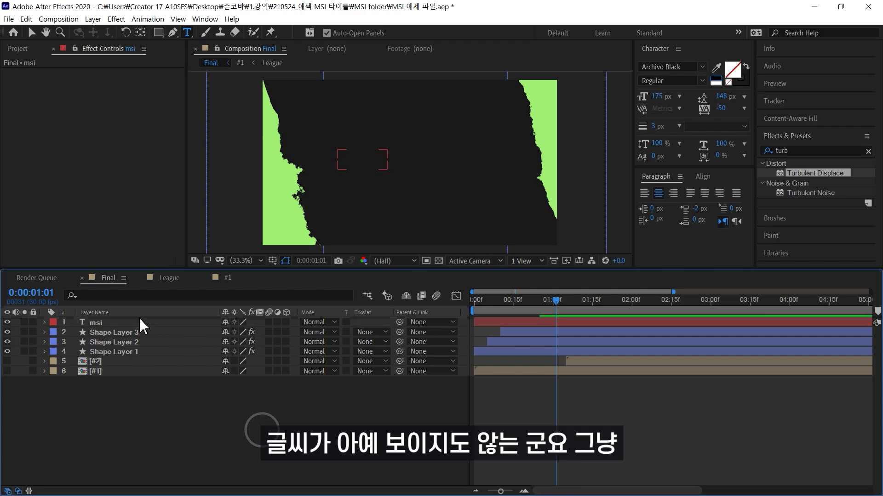
left_click(140, 322)
left_click(745, 66)
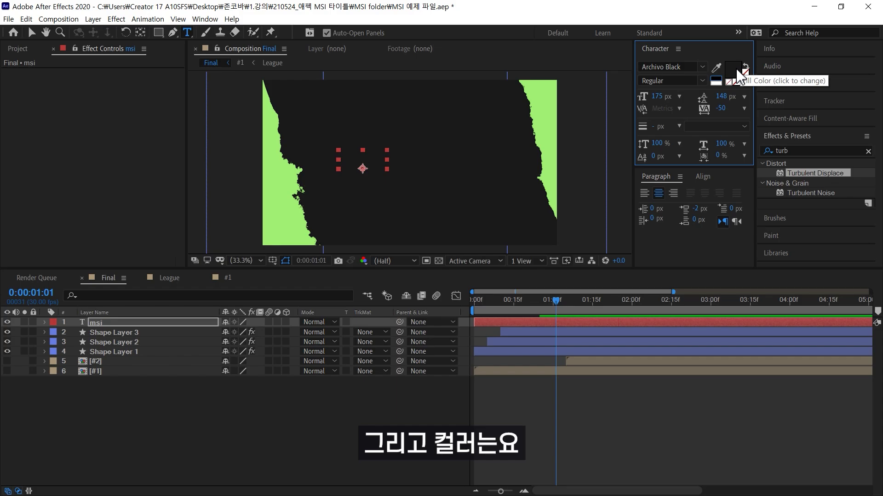
left_click(736, 70)
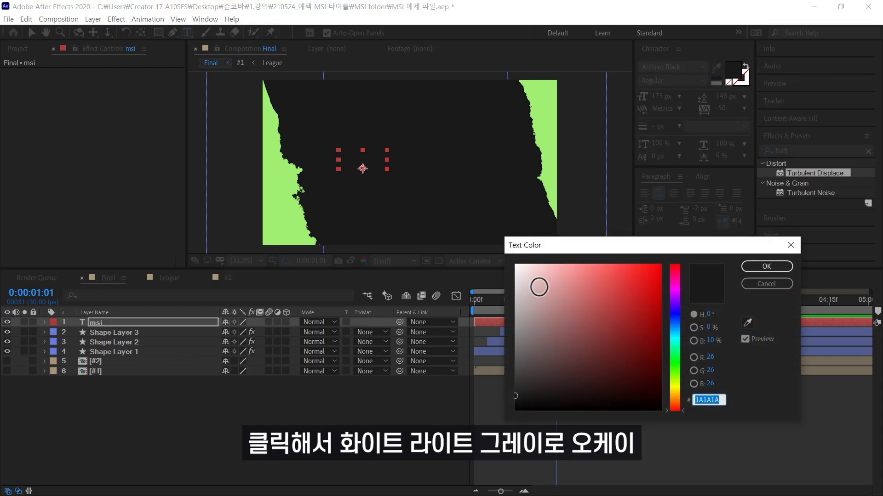
left_click_drag(537, 288, 501, 274)
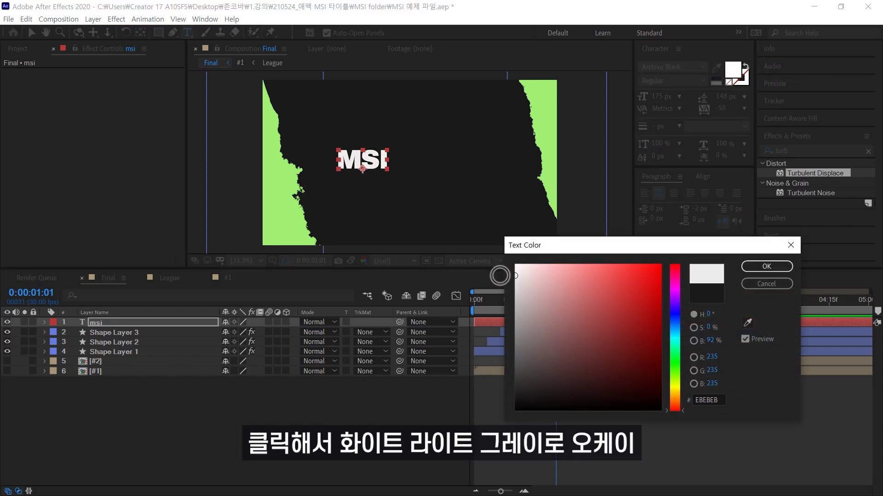
left_click(766, 266)
Step: Centre the msi text horizontally and vertically in the composition
left_click(703, 176)
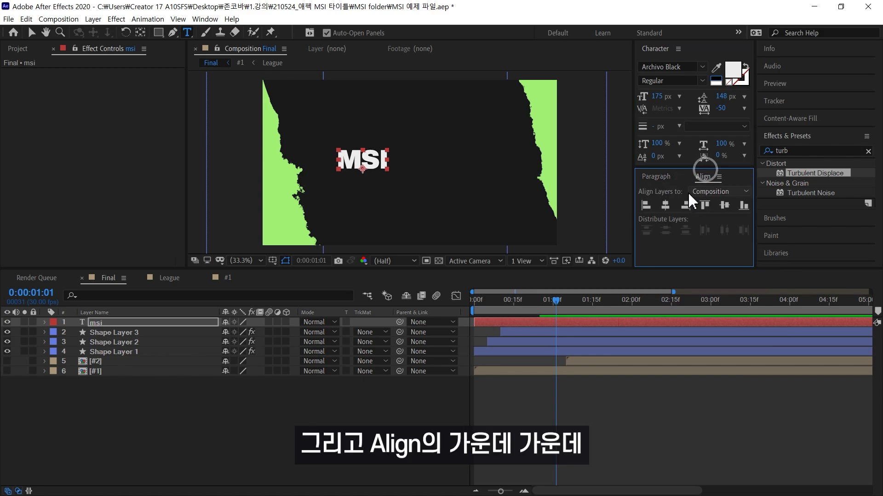
left_click(665, 205)
left_click(724, 205)
Step: Set the msi text's font size to 300 px, centre its anchor point in the layer and return to the Selection tool
left_click(658, 97)
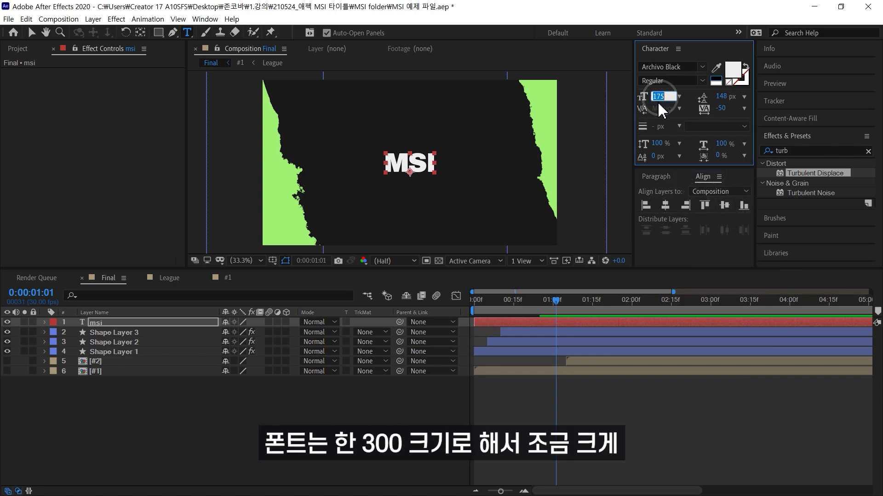
type("300")
key("Return")
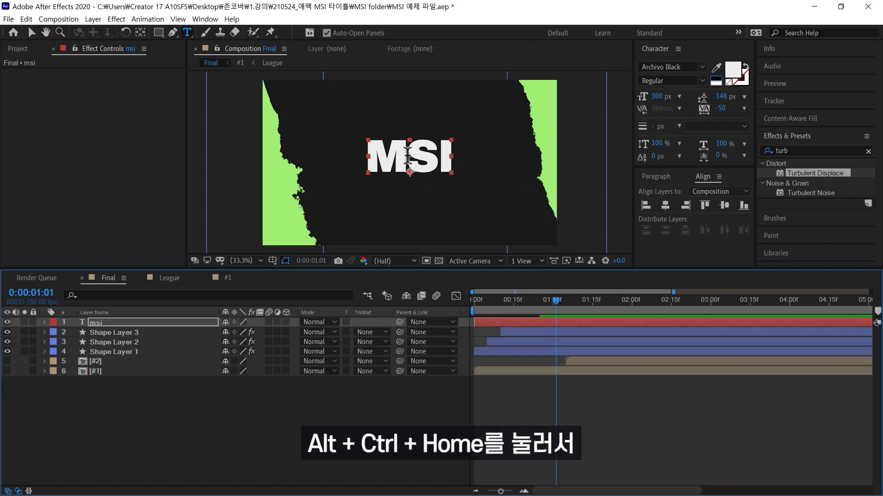
key("ctrl+alt+Home")
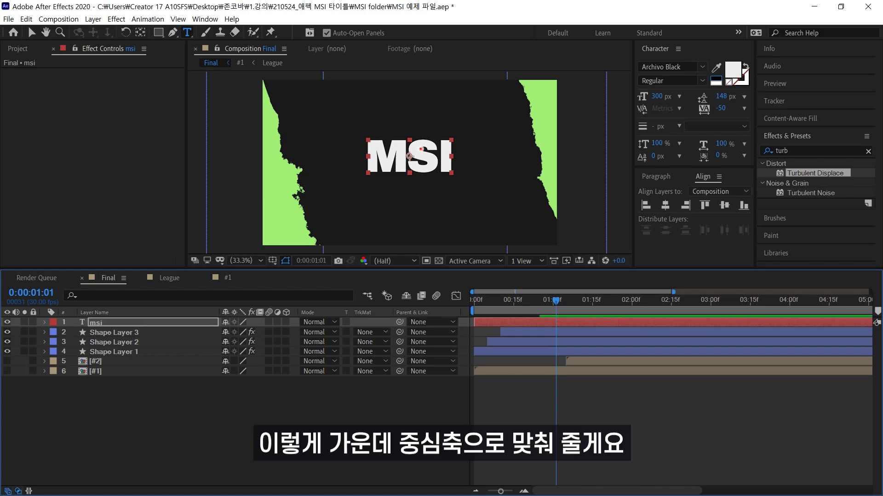
key("v")
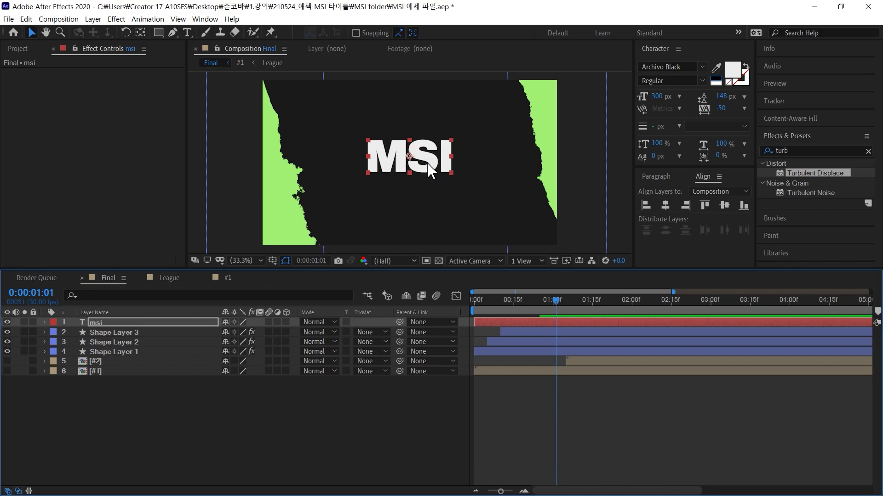
Step: Set Scale keyframes at 100% on the msi layer at frame 0 and frame 10
left_click_drag(534, 300, 156, 404)
key("s")
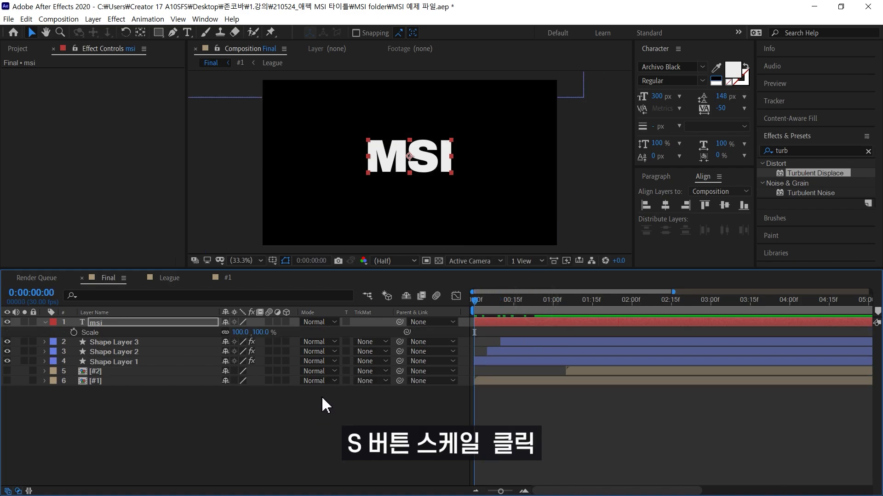
left_click(73, 332)
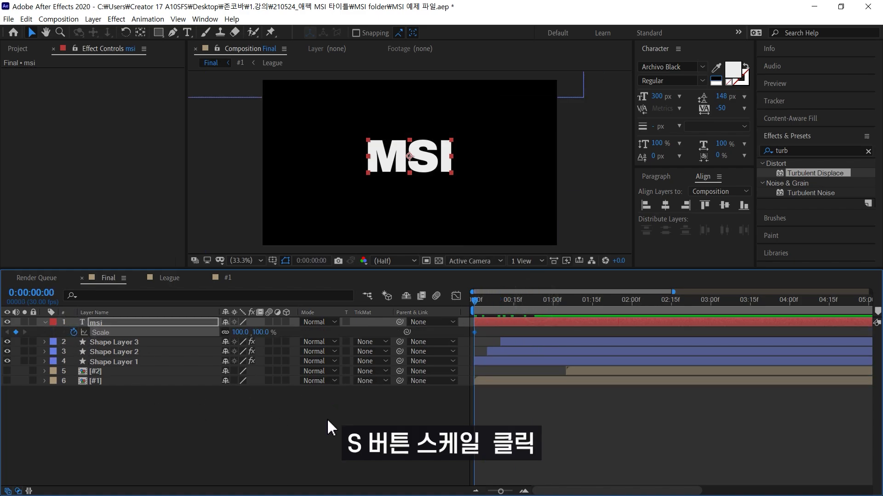
left_click_drag(478, 302, 500, 306)
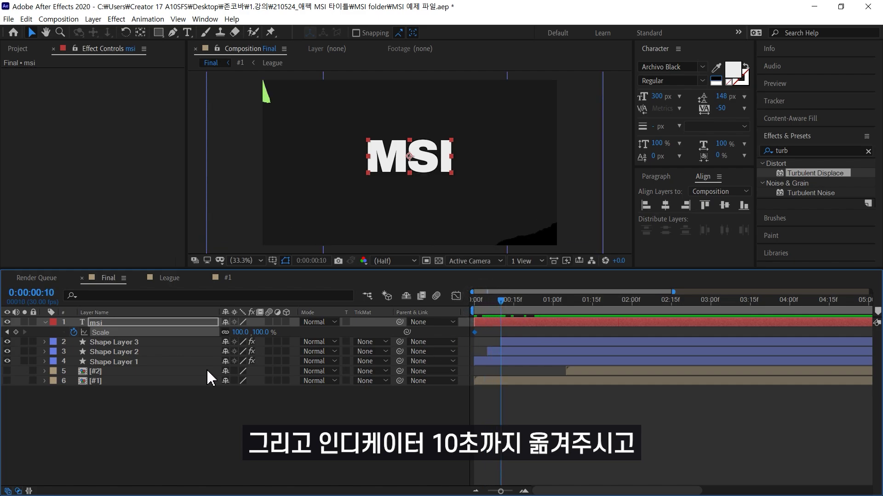
left_click(17, 332)
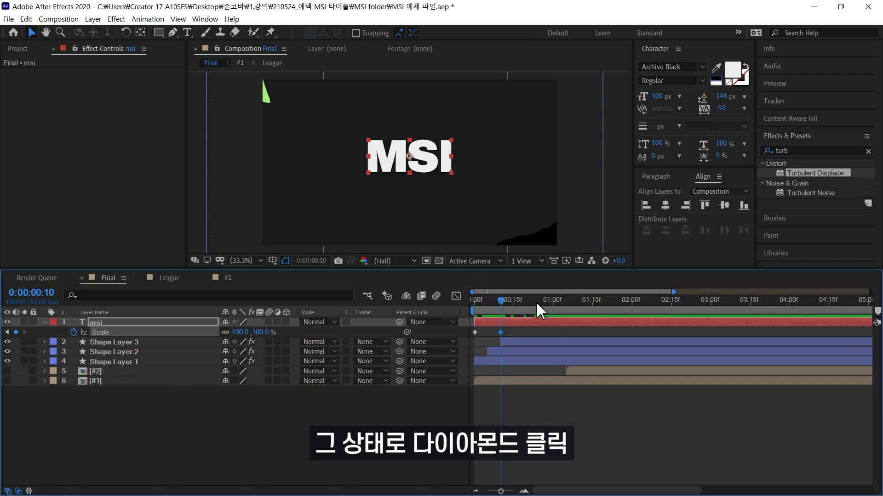
Step: Set the msi layer's Scale to 200% at frame 20
left_click_drag(515, 301, 528, 302)
left_click(241, 332)
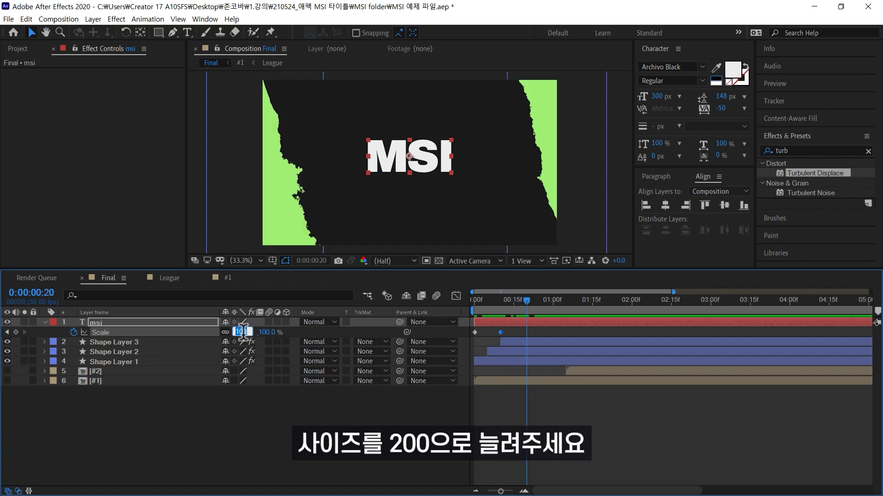
type("200")
key("Return")
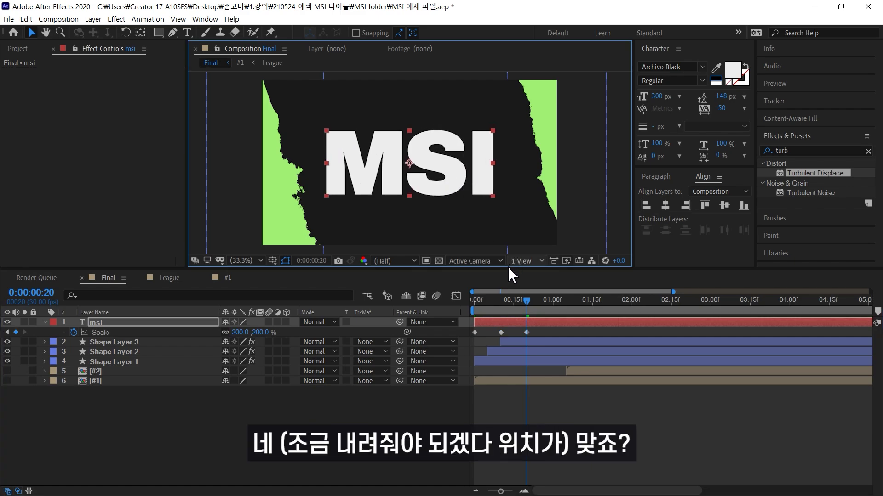
Step: Set the incoming velocity influence of the msi layer's last two Scale keyframes to 99%
left_click(466, 319)
key("Home")
left_click_drag(465, 314, 493, 339)
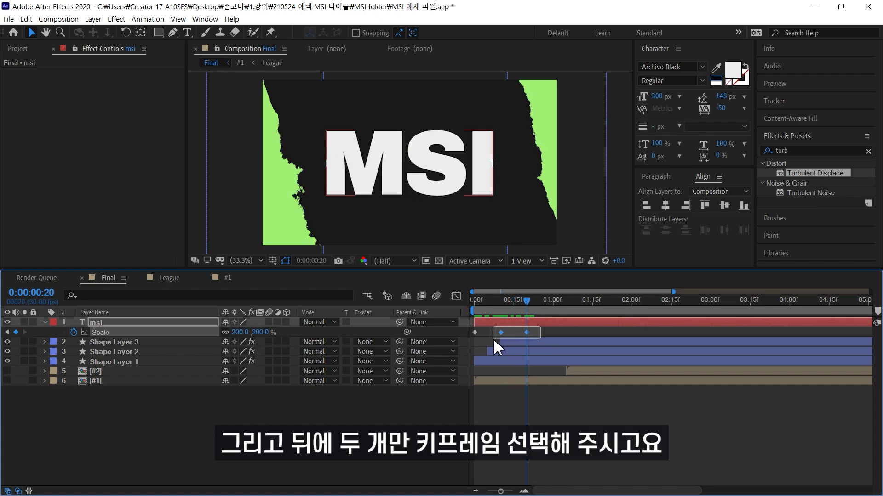
right_click(527, 332)
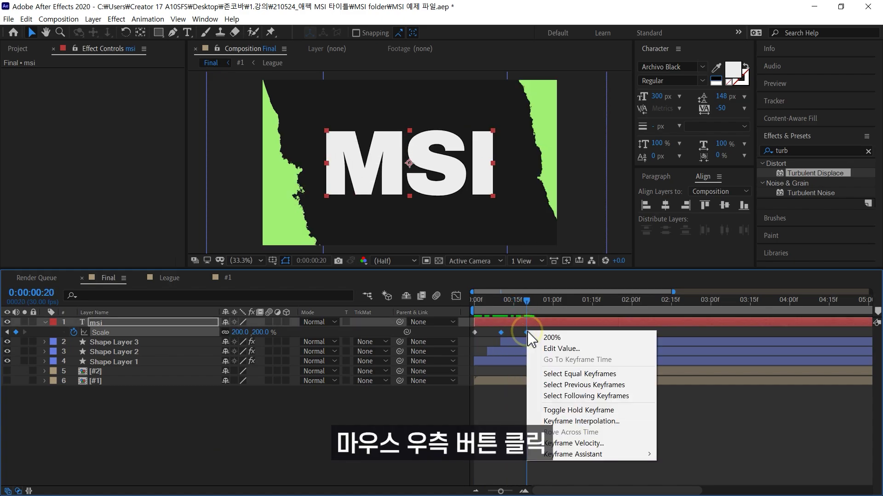
left_click(569, 443)
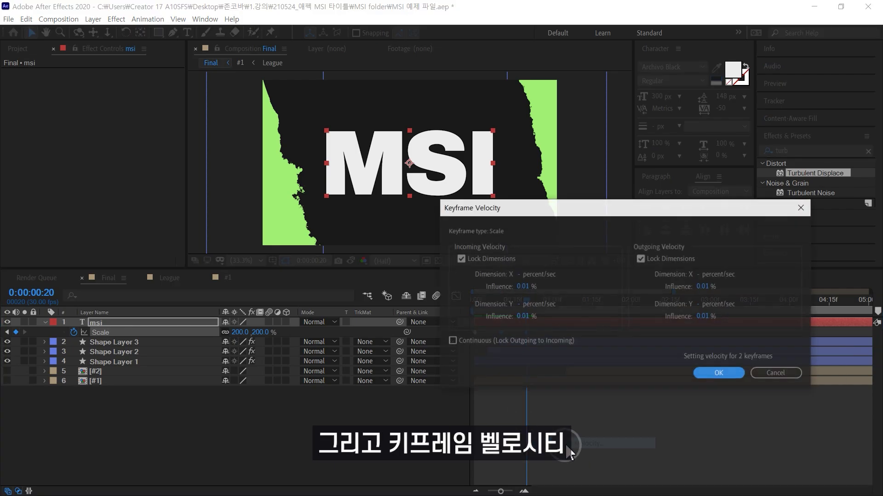
left_click(523, 287)
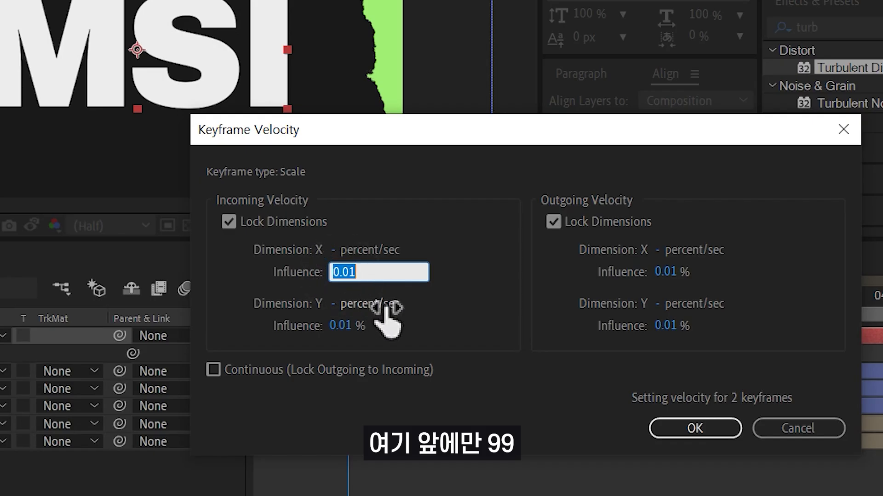
type("99")
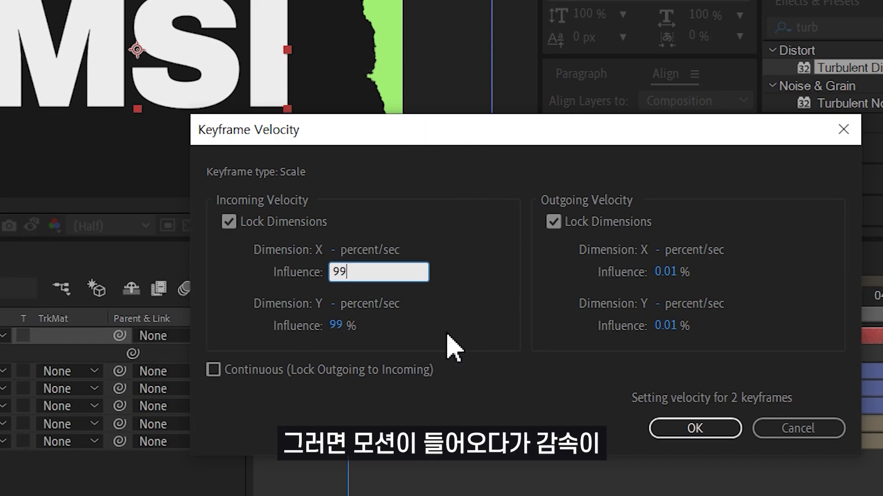
left_click(689, 429)
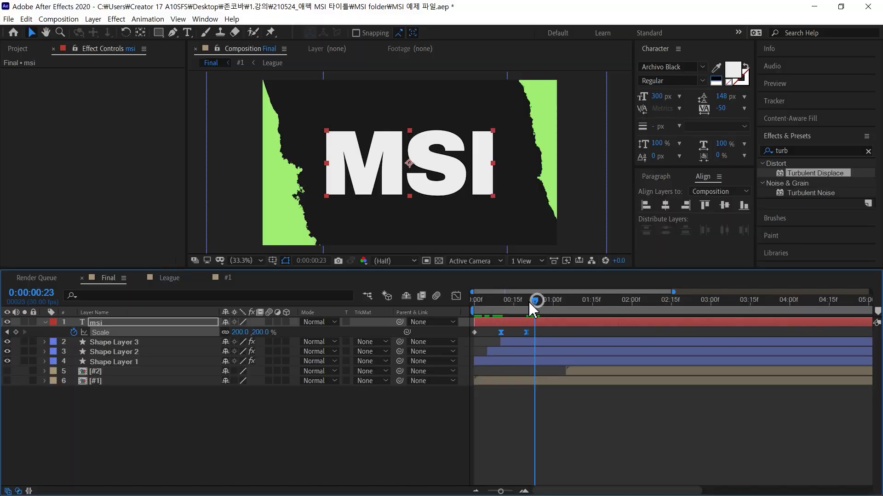
Step: Preview the title's scale animation from frame 0, stop at about 0:00:01:01 and deselect the layer
key("space")
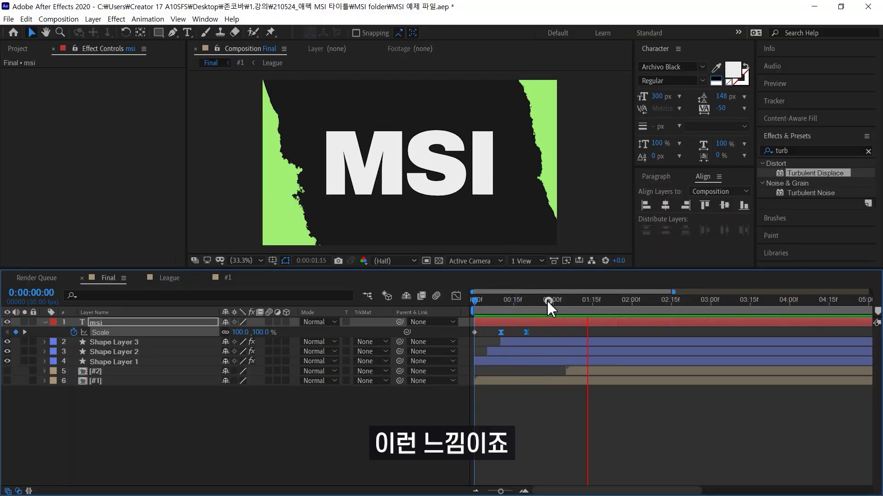
key("space")
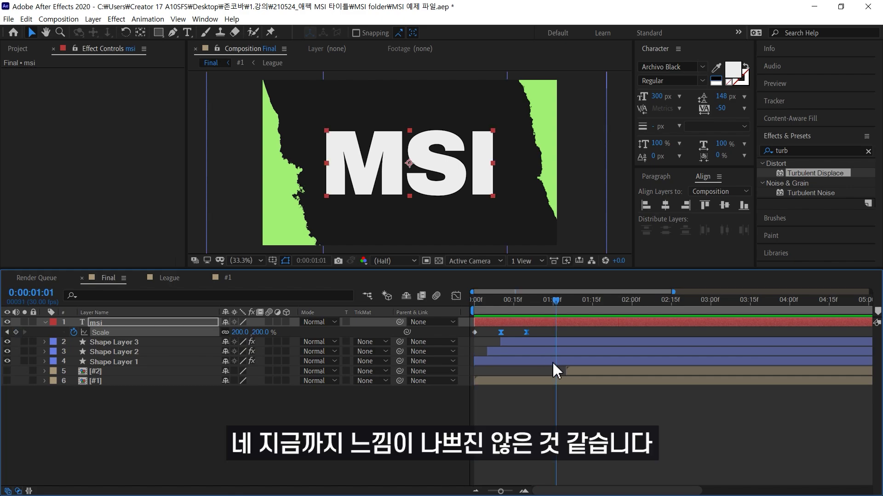
left_click(374, 433)
Step: Split the msi layer at frame 20 and remove the Scale keyframes from the new msi 2 layer
left_click(540, 301)
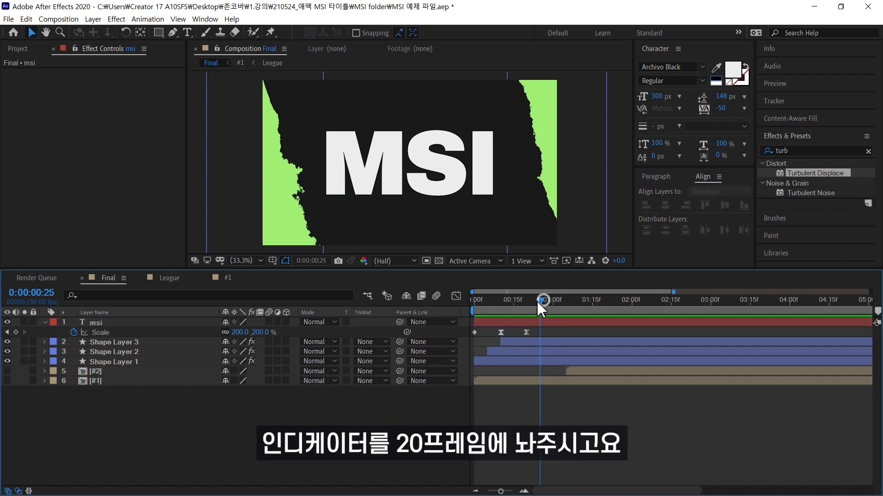
left_click_drag(537, 300, 528, 298)
left_click(106, 322)
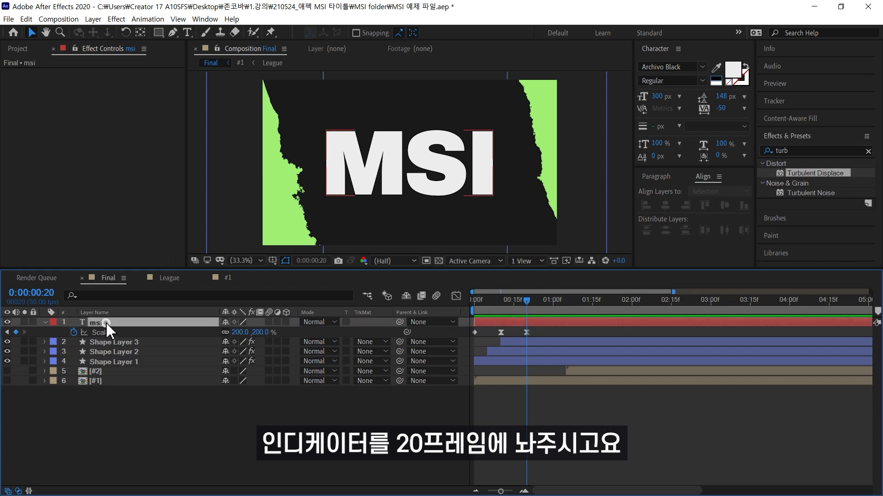
key("ctrl+shift+d")
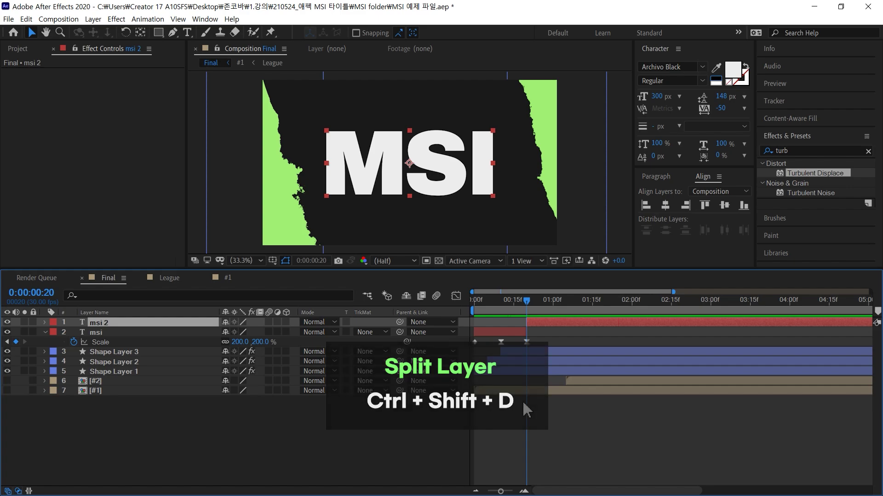
key("u")
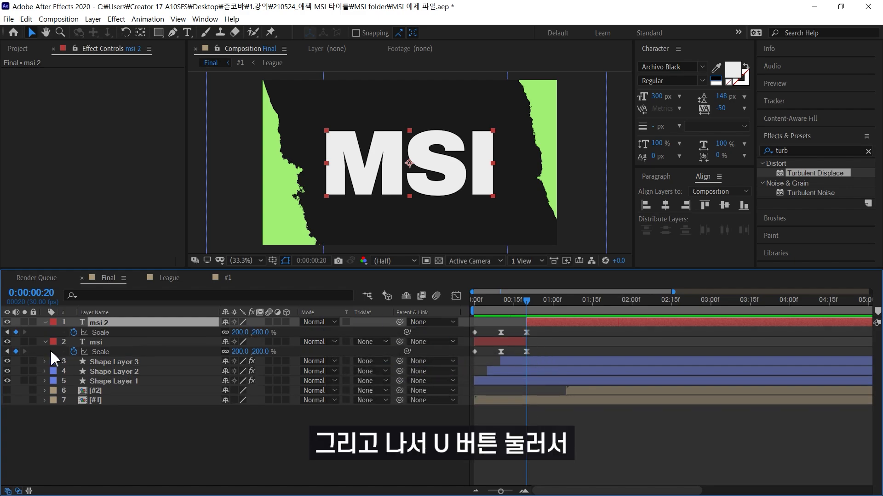
left_click(74, 331)
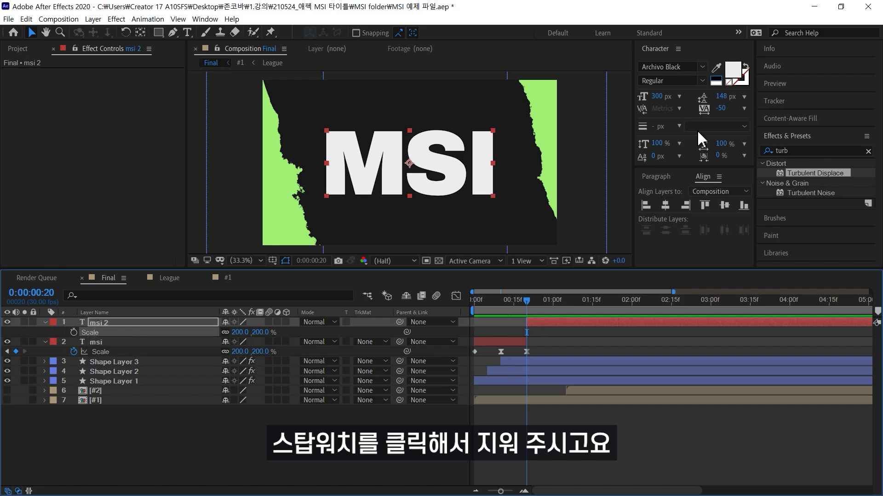
Step: Set the msi 2 layer's font size to 180 px after trying 200 px
left_click(662, 96)
type("200")
key("Return")
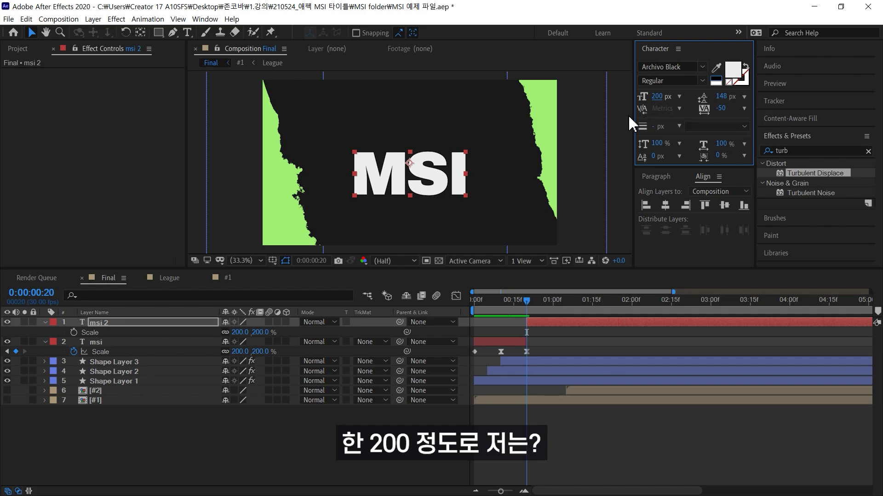
type("180")
key("Return")
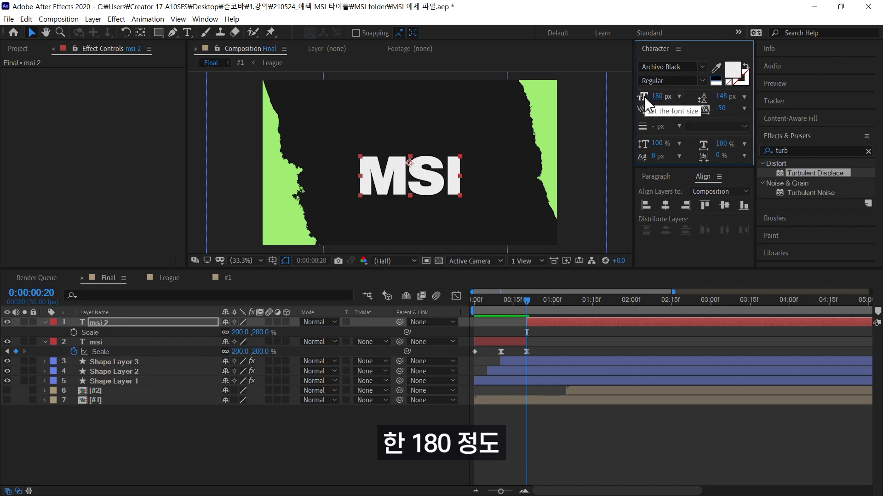
Step: Duplicate the msi 2 text layer, place the two texts one above the other, and replace the lower text with the creator's name
left_click_drag(428, 188, 434, 206)
key("ctrl+d")
double_click(435, 205)
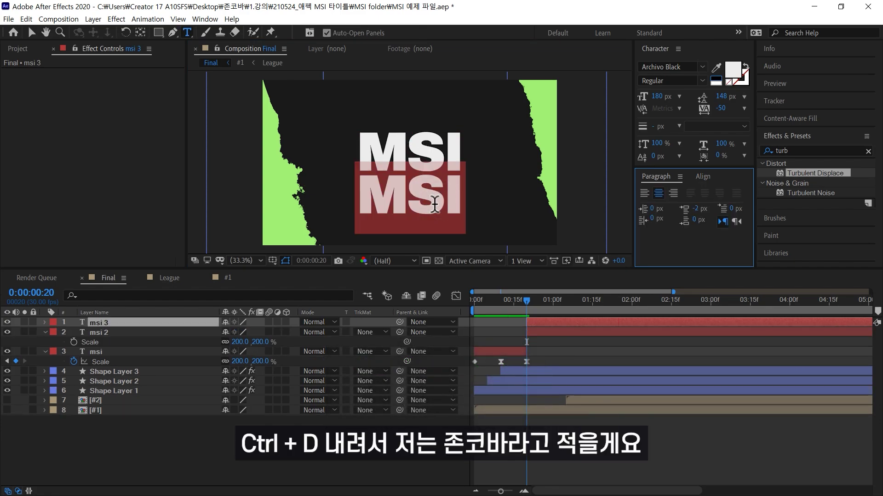
type("john.koba")
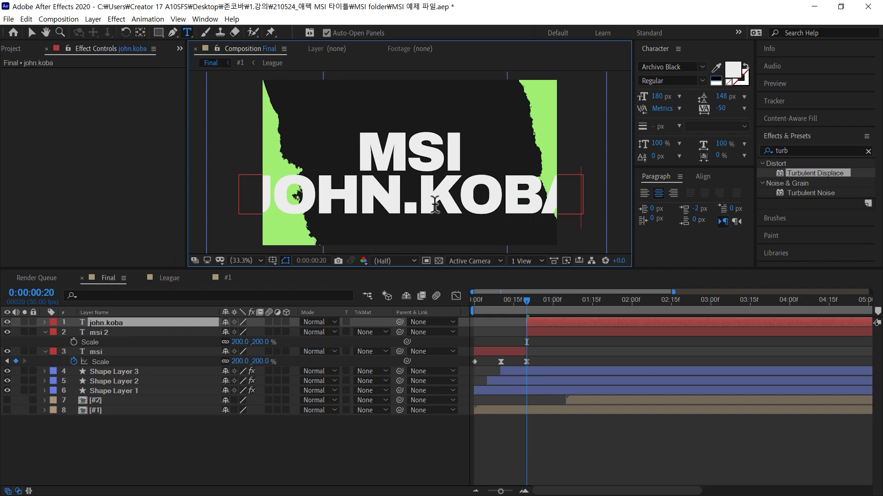
key("ctrl+Return")
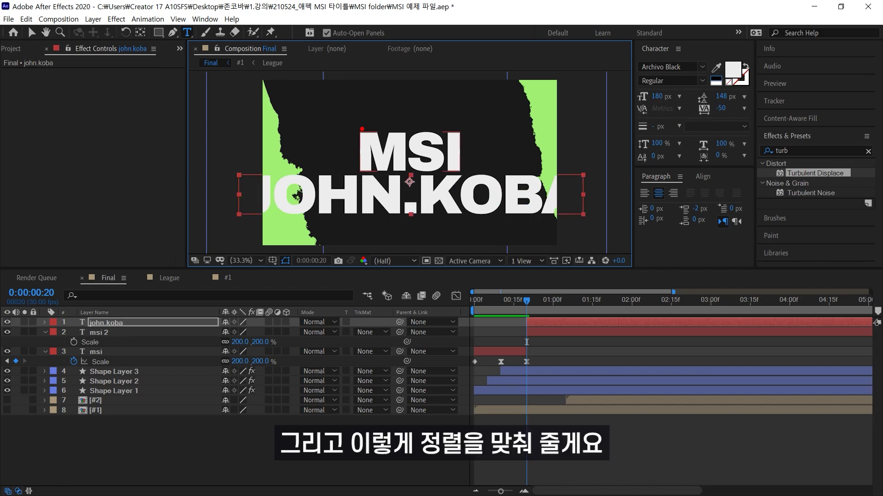
Step: Set the name text's font size to 54 px and move it directly beneath the MSI text
left_click_drag(359, 123, 360, 214)
left_click_drag(461, 128, 461, 210)
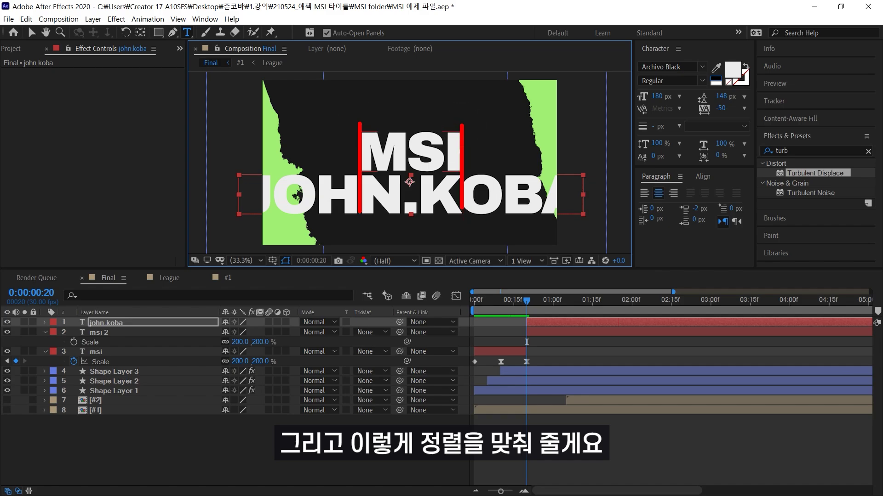
left_click_drag(657, 96, 597, 108)
key("v")
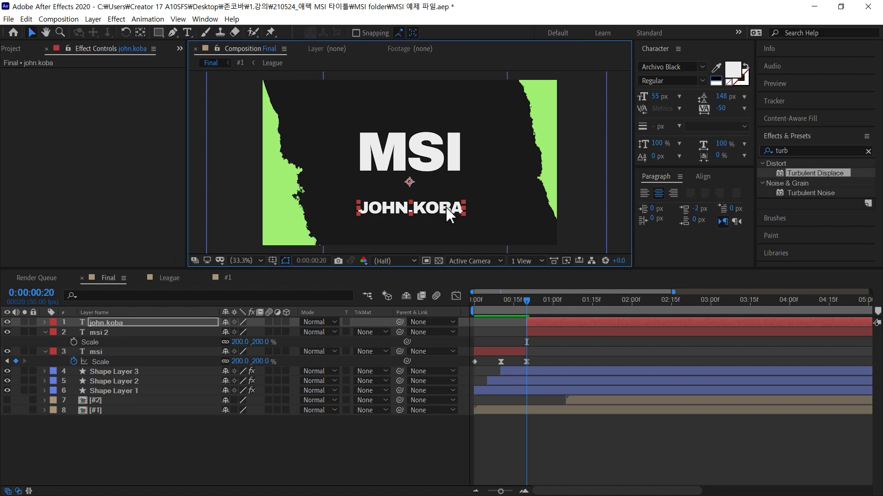
left_click_drag(446, 207, 444, 183)
left_click_drag(660, 95, 646, 97)
left_click(471, 169)
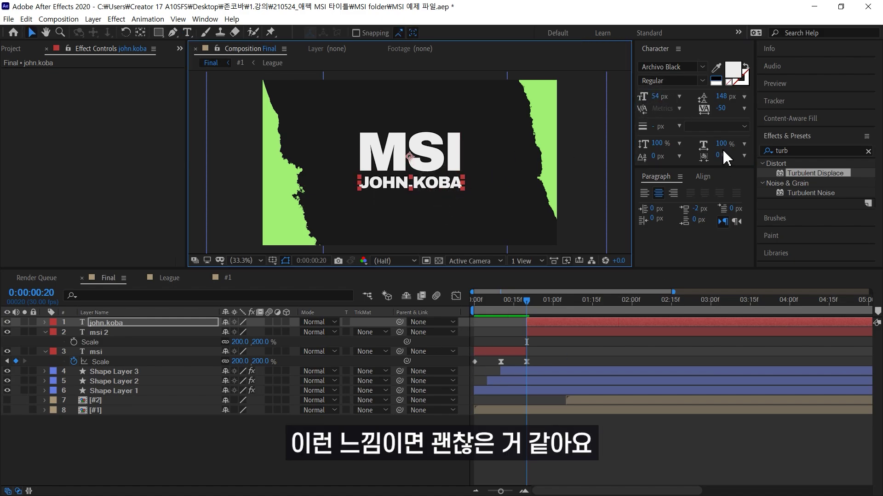
Step: Create a null object and shift its clip to start at frame 20
left_click(422, 460)
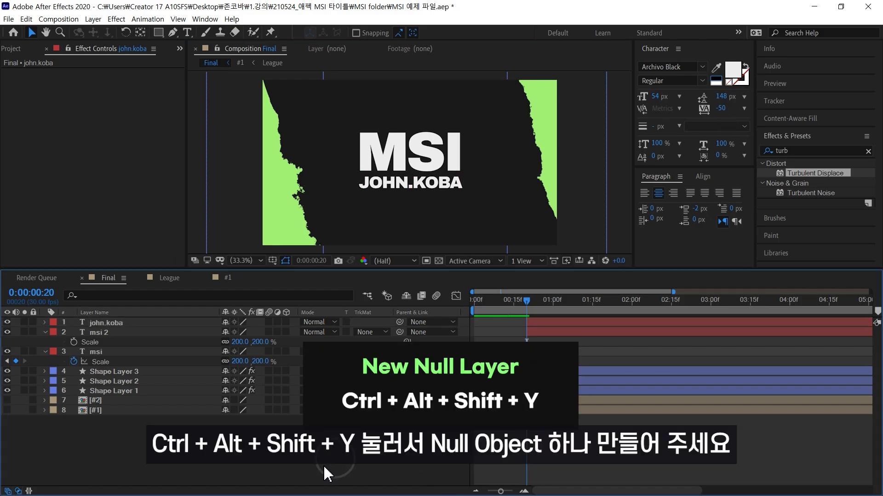
key("ctrl+alt+shift+y")
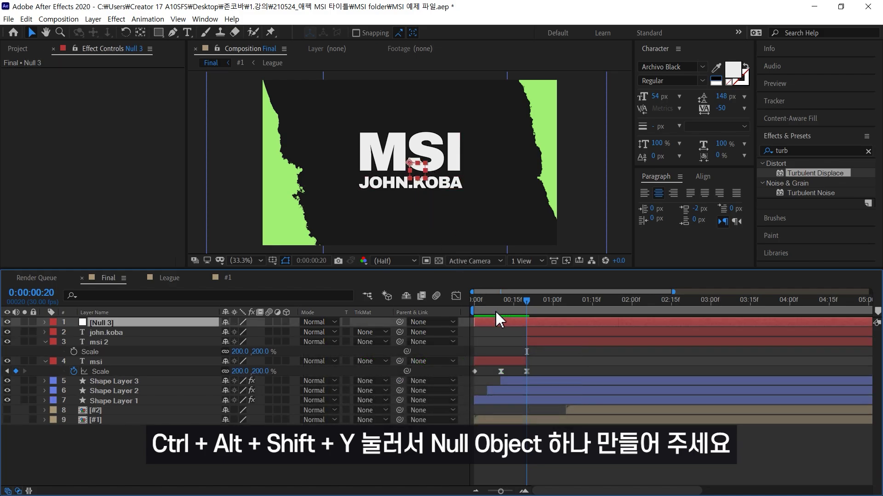
left_click_drag(488, 321, 528, 321)
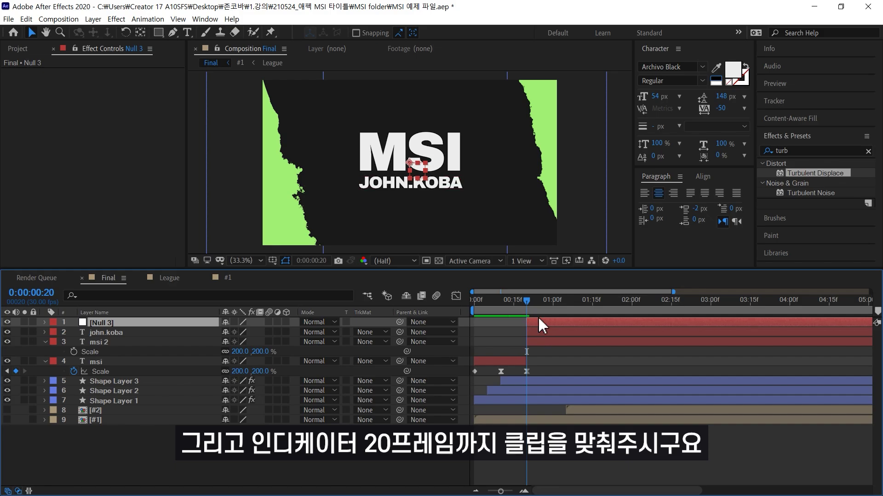
Step: Parent the creator's name text layer and the msi 2 layer to the new null object
left_click(105, 332)
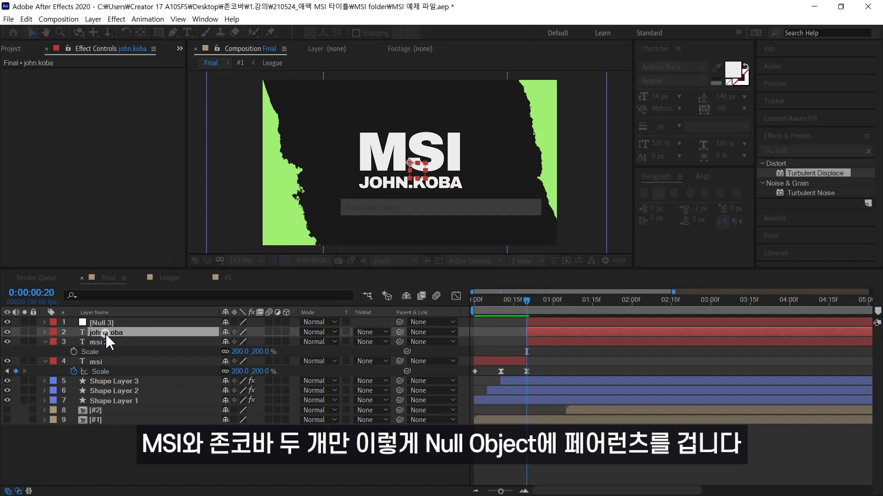
left_click(106, 342, "ctrl")
left_click_drag(402, 338, 122, 322)
Step: Animate the null object's Scale from 100% at frame 20 to 90% at 0:00:02:00
left_click(122, 322)
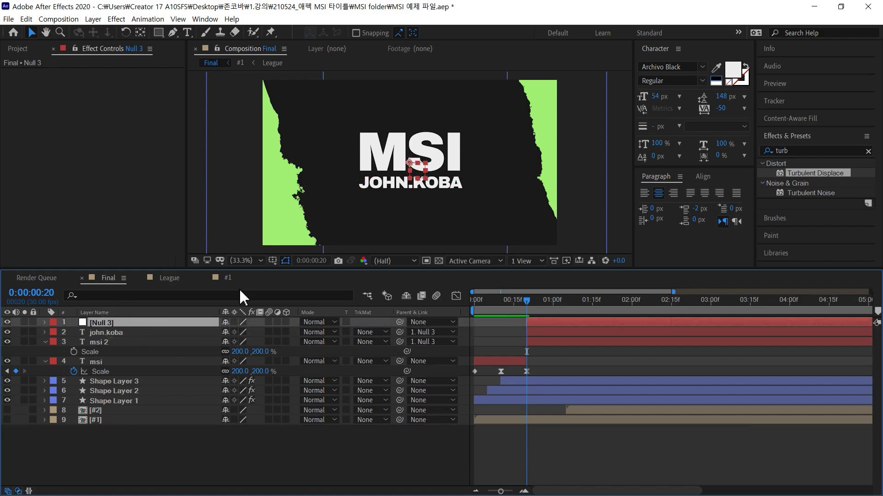
key("s")
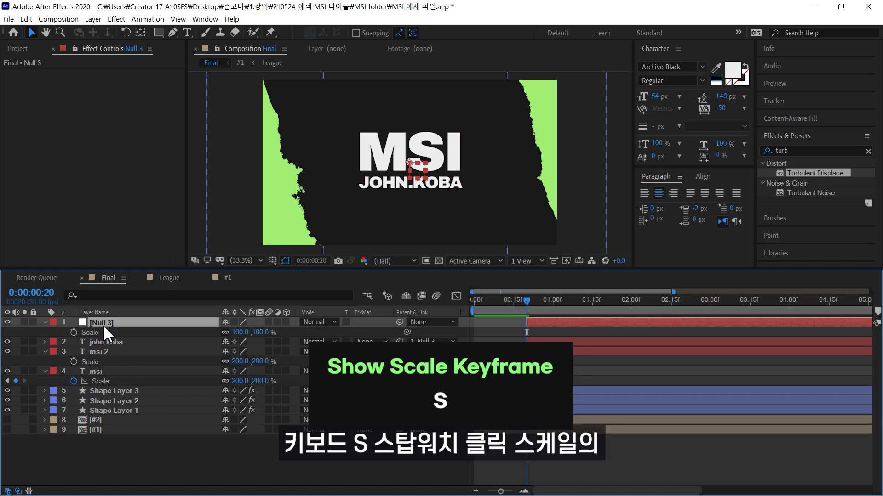
left_click(74, 332)
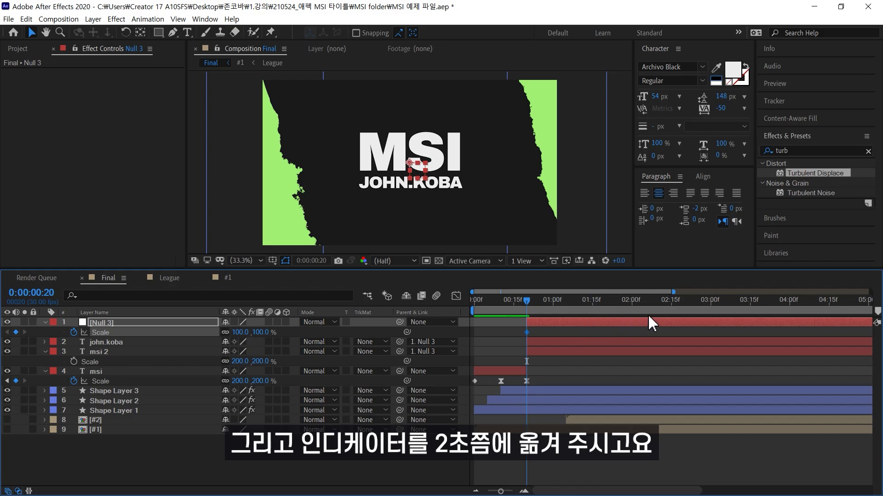
left_click(632, 304)
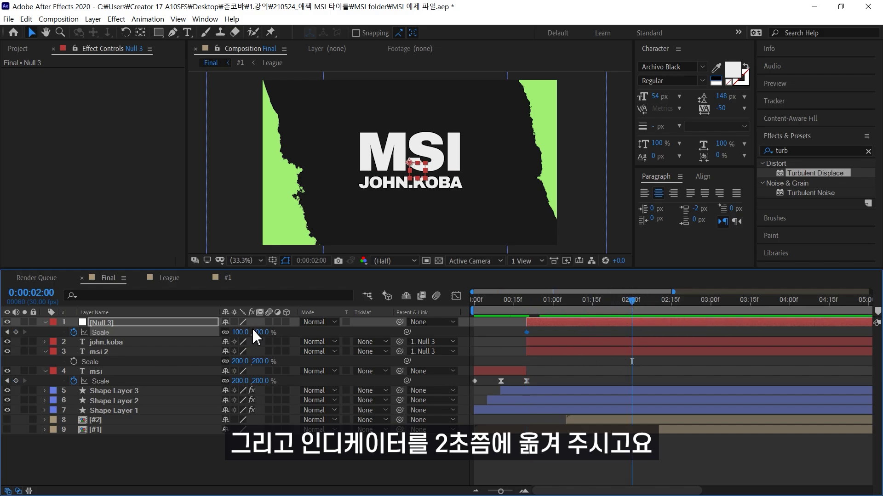
type("90")
key("Return")
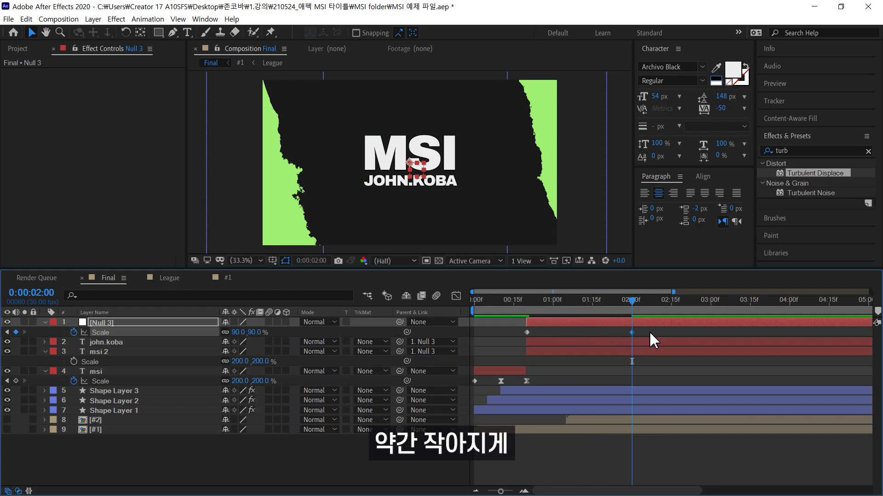
Step: Set the incoming velocity influence of both null object Scale keyframes to 99%
left_click_drag(674, 329, 507, 337)
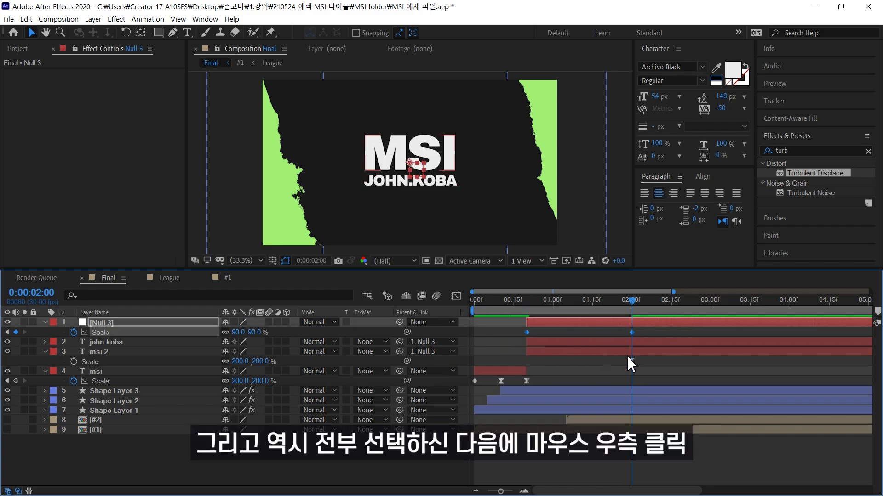
right_click(633, 334)
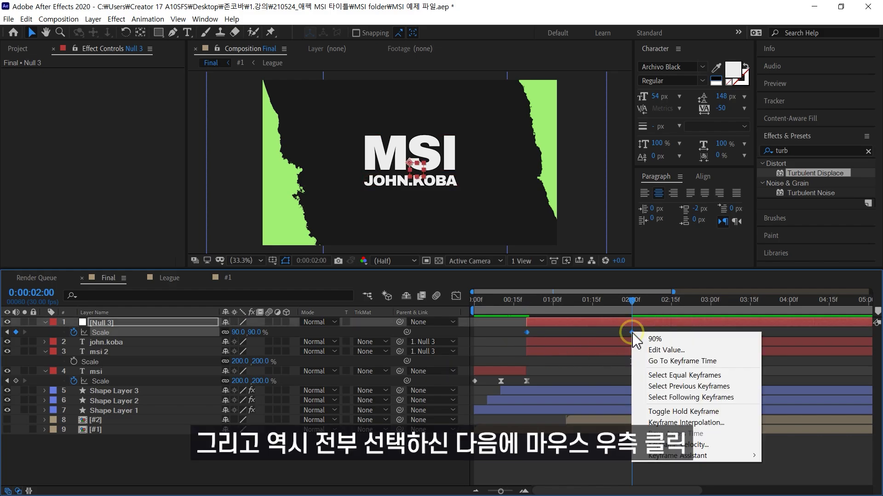
left_click(681, 444)
left_click(528, 287)
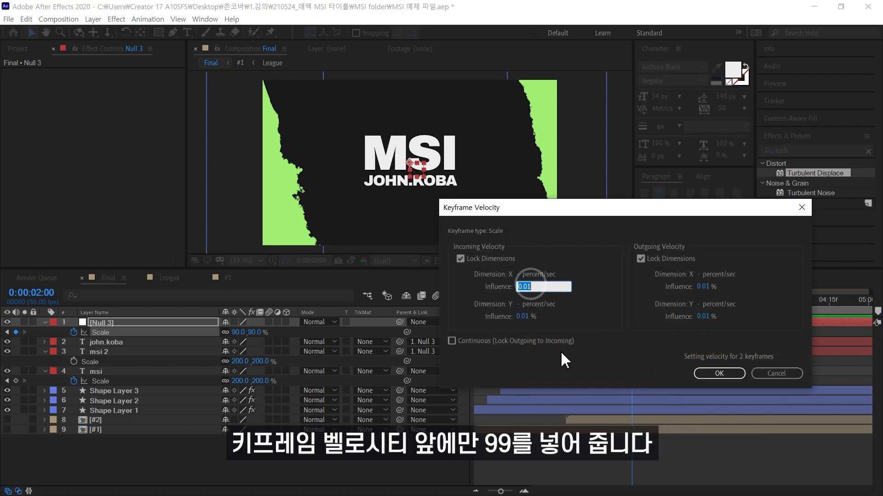
type("99")
left_click(715, 374)
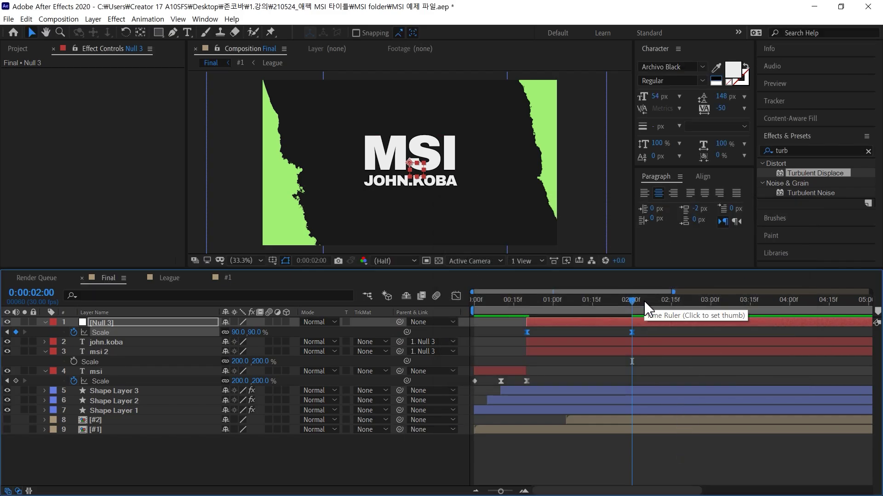
Step: Preview the title animation from frame 0 to check the null object's scale easing
left_click_drag(631, 302, 432, 317)
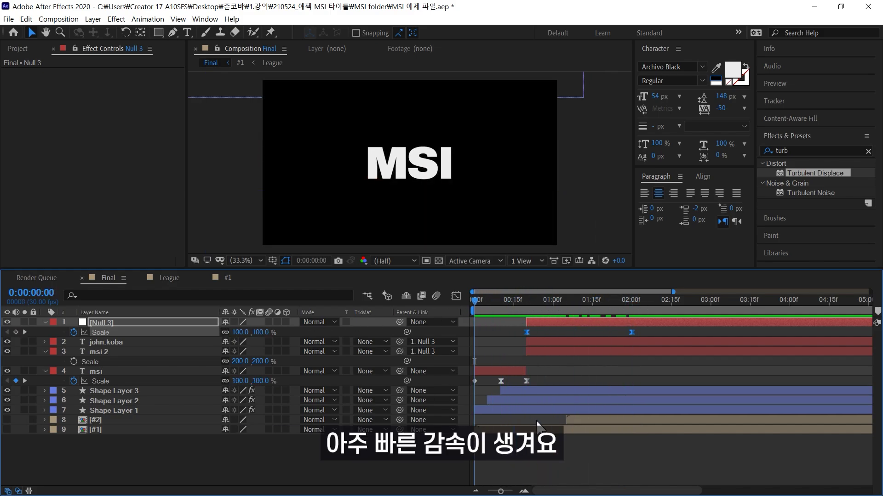
key("space")
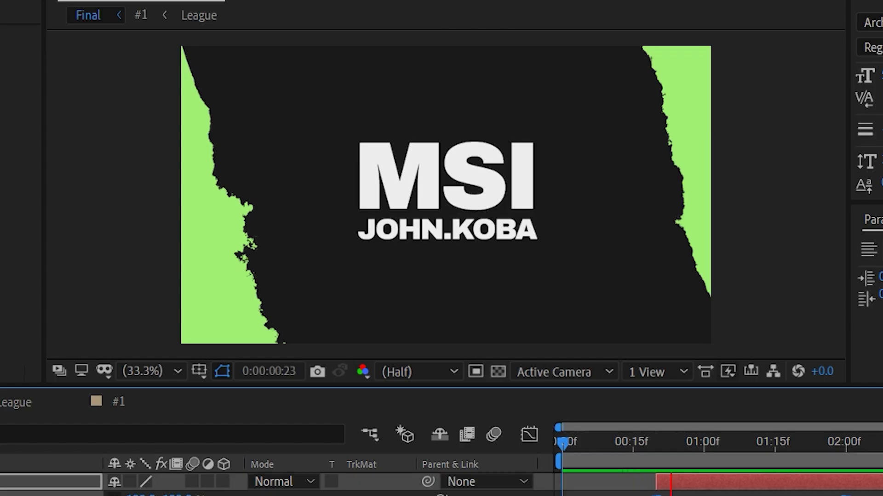
left_click_drag(625, 456, 584, 466)
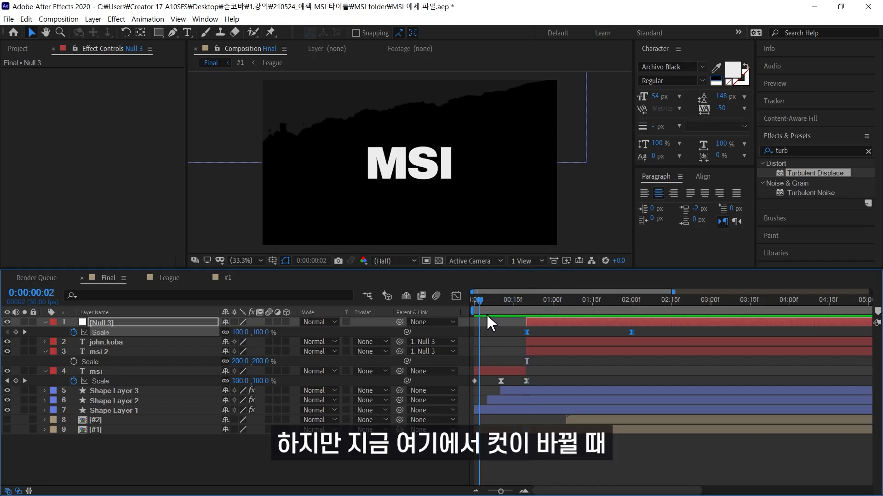
Step: Create an adjustment layer at the top of the Final composition and align its start with frame 10
left_click_drag(488, 317, 506, 324)
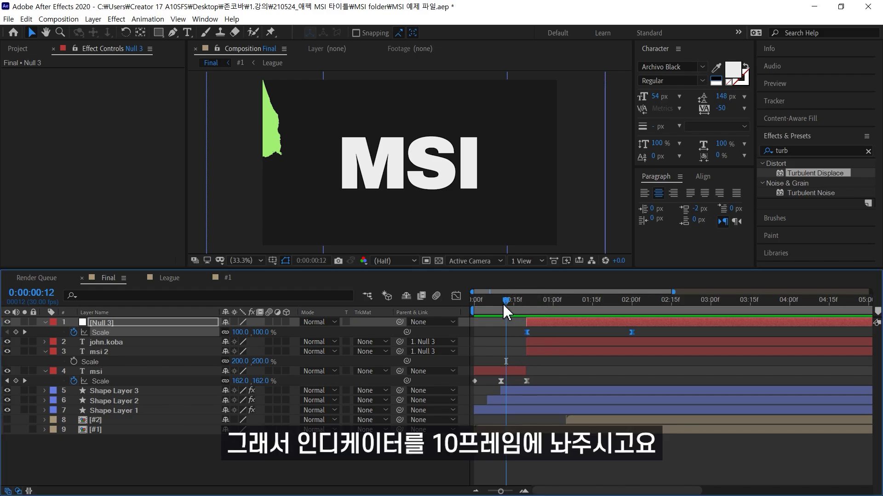
left_click_drag(503, 302, 501, 305)
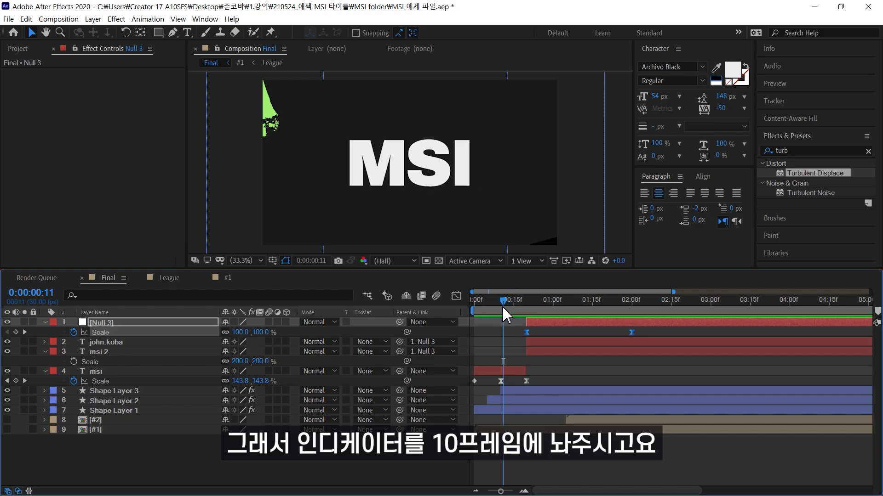
left_click(407, 469)
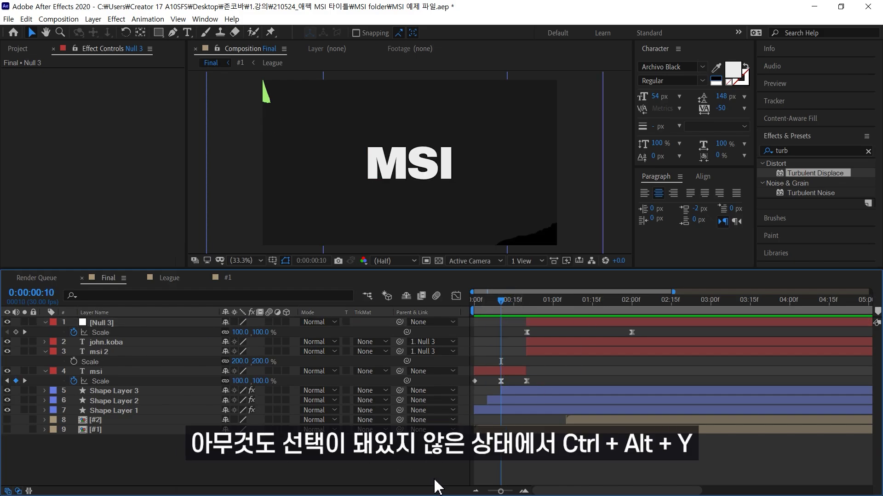
key("ctrl+alt+y")
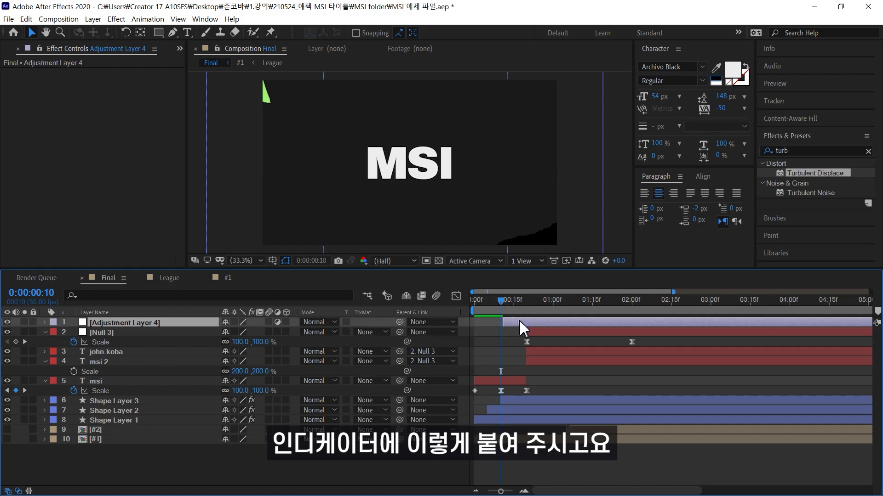
left_click_drag(520, 322, 517, 322)
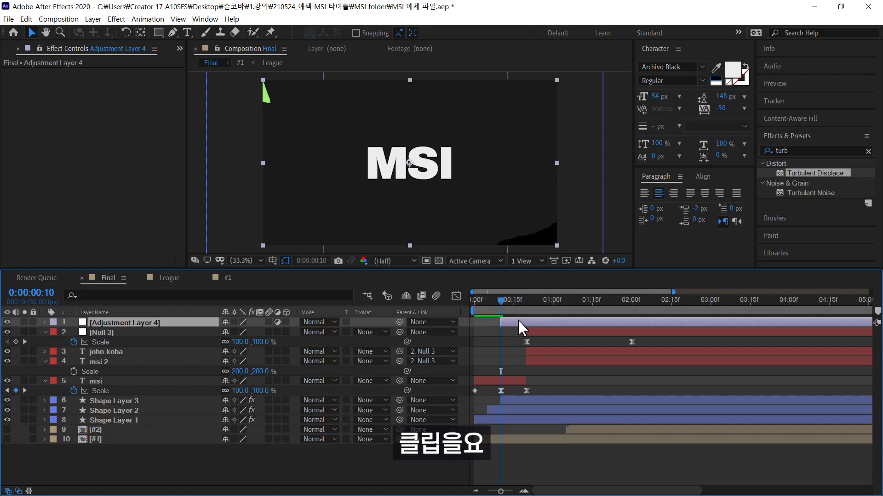
Step: Apply the Colorama effect to the adjustment layer and set its Output Cycle to the Negative preset palette
left_click(800, 151)
type("colo")
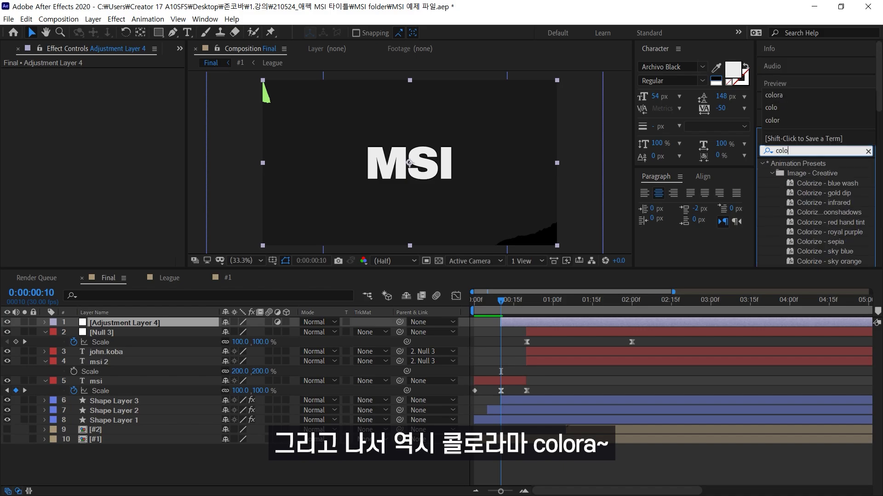
type("ra")
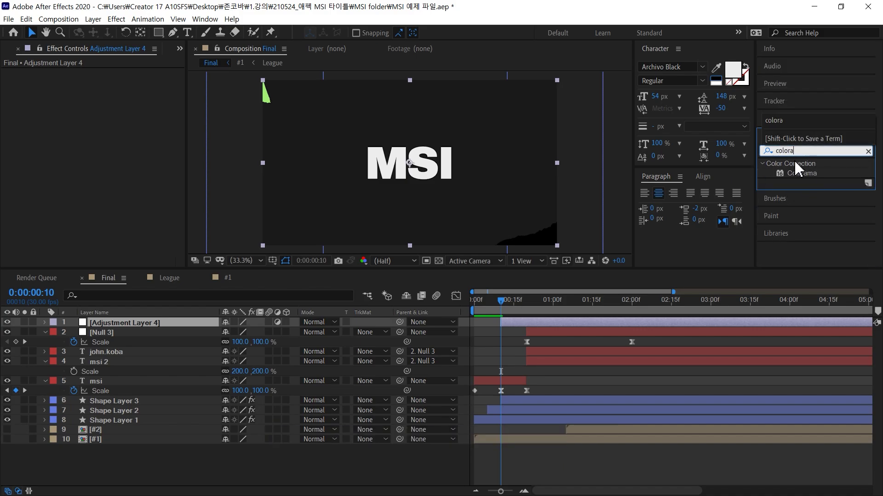
left_click_drag(802, 173, 172, 325)
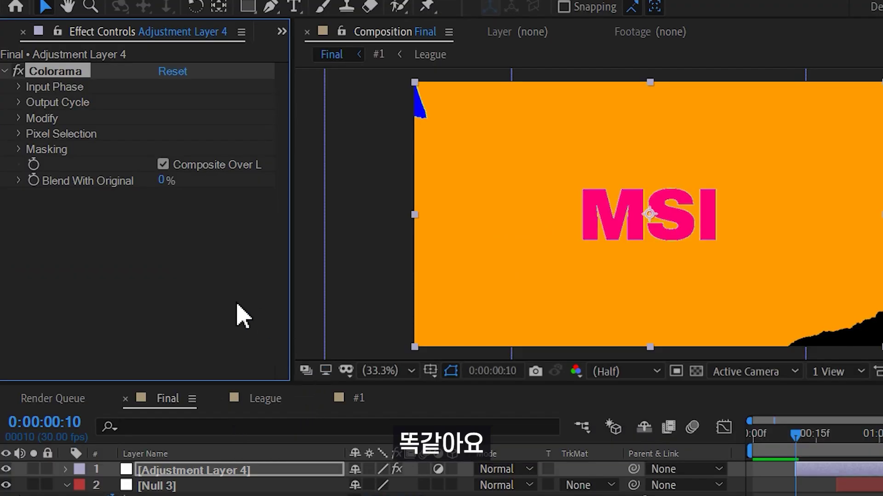
left_click(17, 92)
left_click(198, 119)
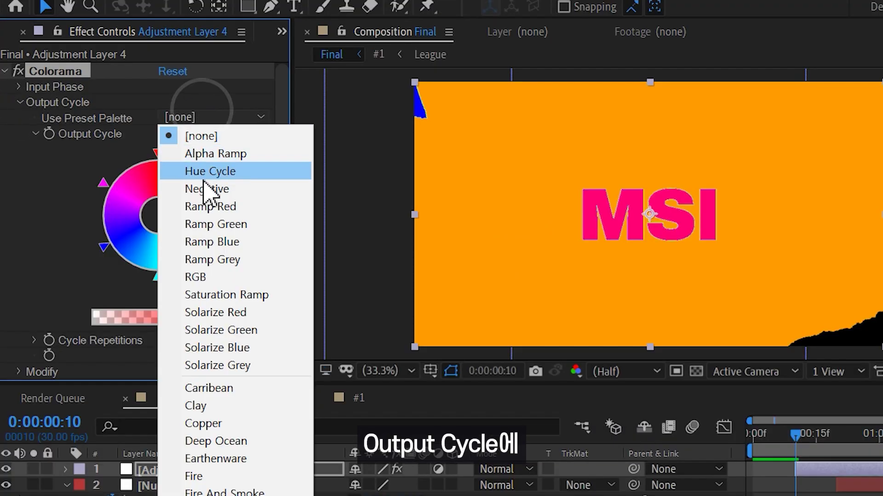
left_click(224, 189)
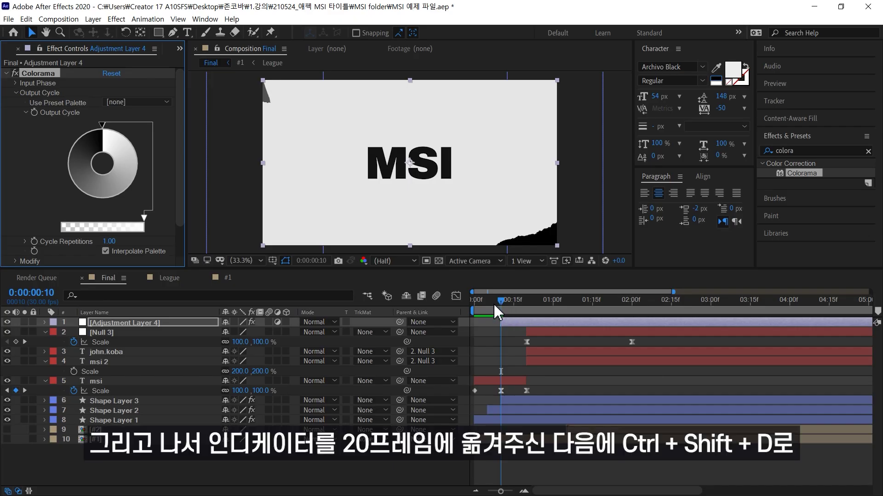
Step: Split the adjustment layer at frame 20 and delete the part after the split
left_click_drag(494, 305, 525, 306)
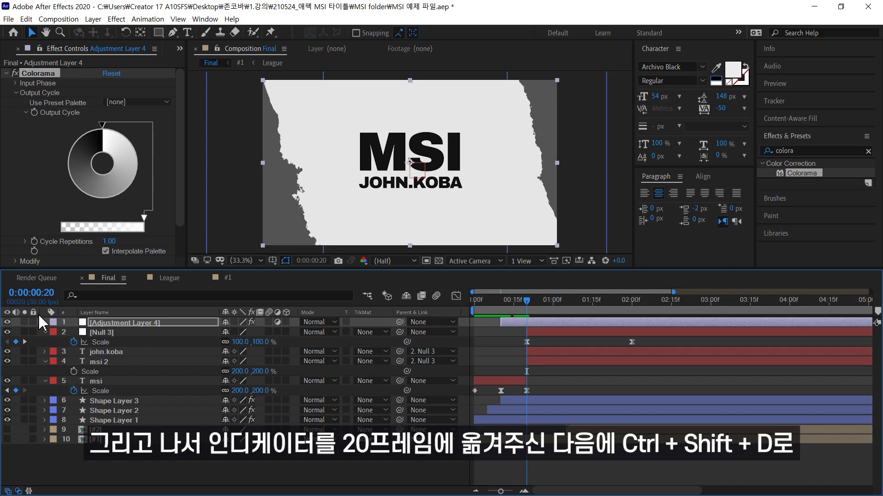
key("ctrl+shift+d")
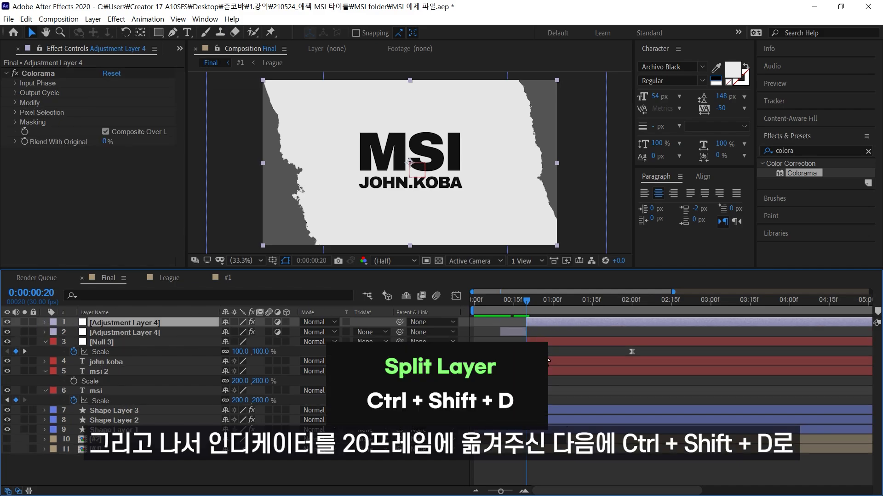
key("Delete")
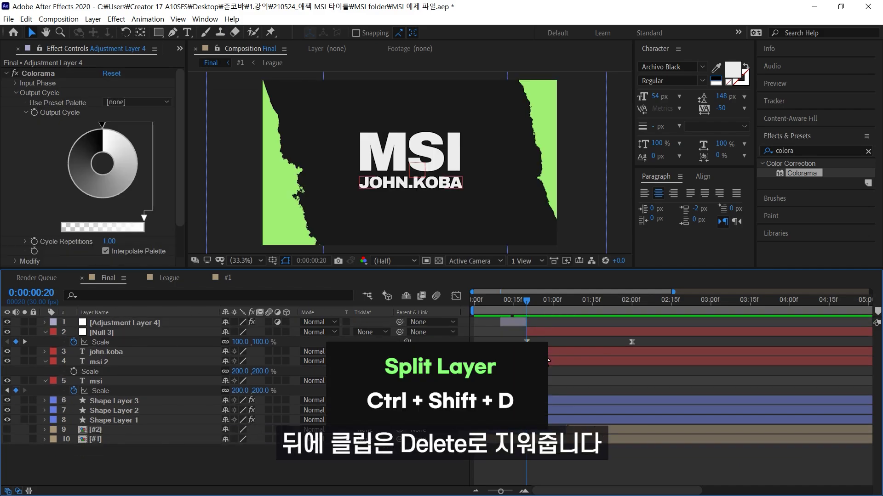
Step: Preview the title animation from frame 0 to check the inverted-colour flash
key("Home")
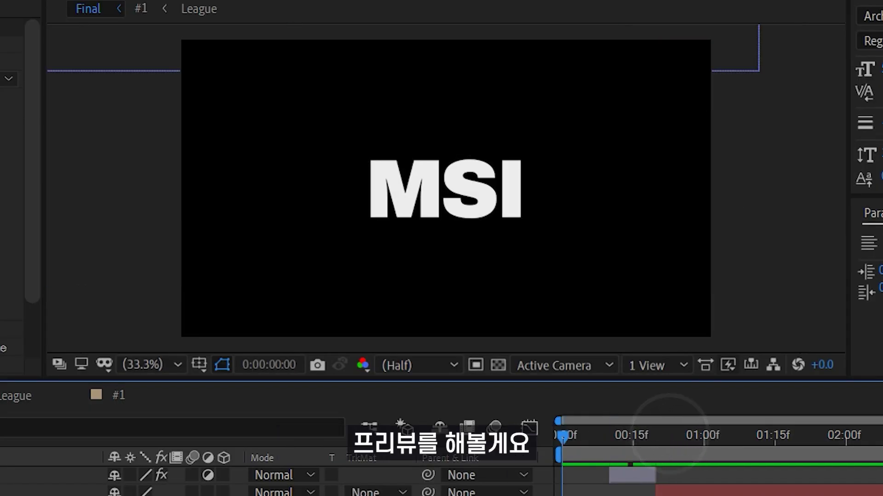
key("space")
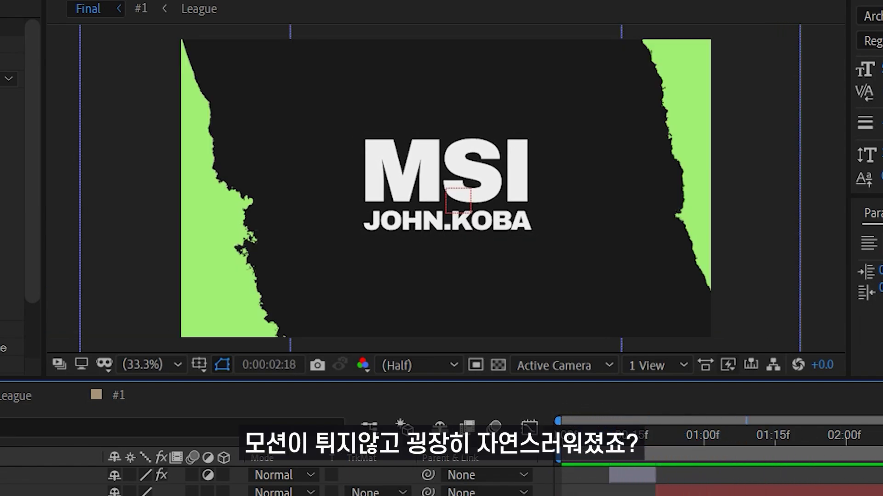
key("space")
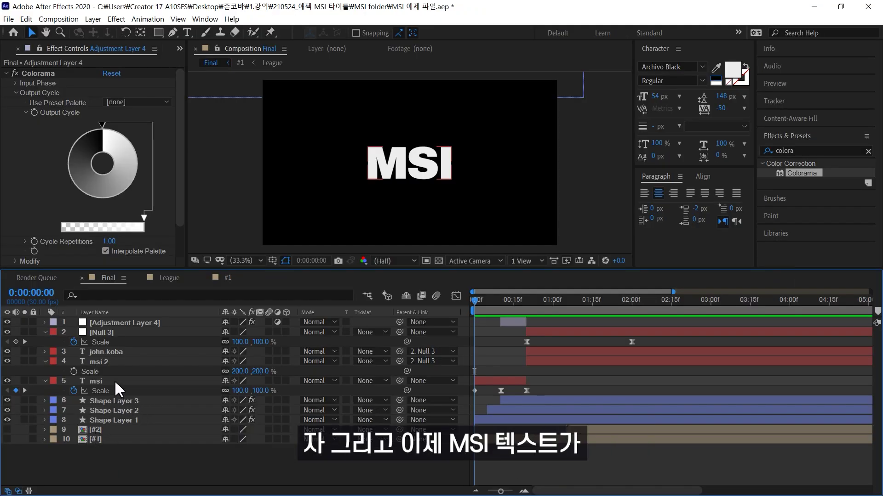
Step: Examine the msi text layer against the torn paper edge around frame 5
left_click(332, 381)
left_click_drag(483, 299, 487, 301)
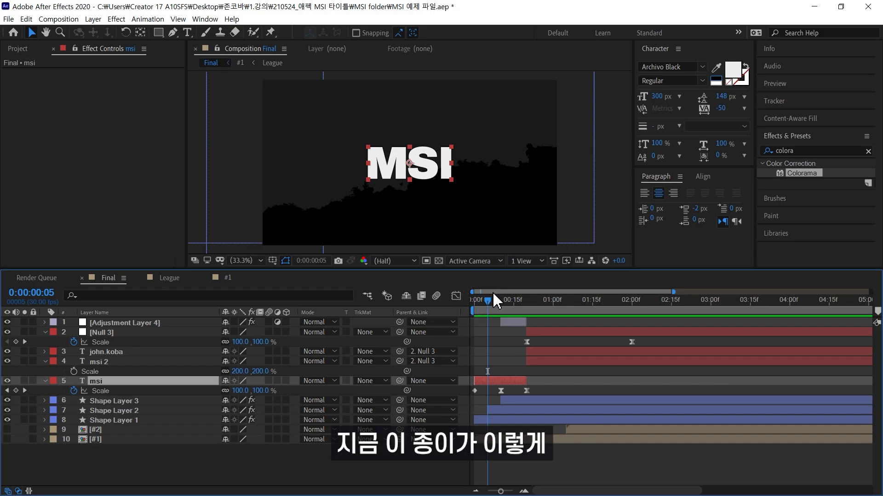
mouse_move(458, 174)
left_mouse_down()
mouse_move(603, 127)
mouse_move(229, 235)
mouse_move(232, 95)
mouse_move(599, 95)
left_mouse_up()
left_click_drag(430, 98, 466, 169)
left_click_drag(398, 159, 458, 141)
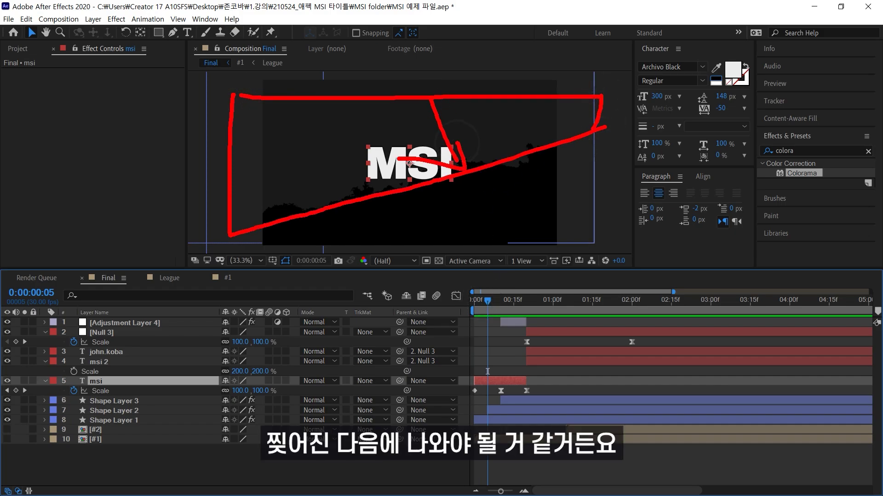
key("Escape")
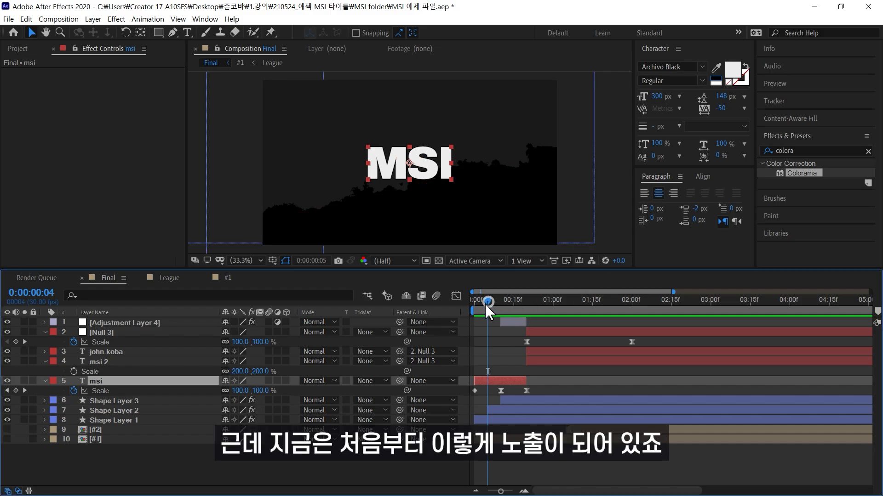
mouse_move(487, 309)
left_mouse_down()
mouse_move(473, 306)
mouse_move(487, 312)
left_mouse_up()
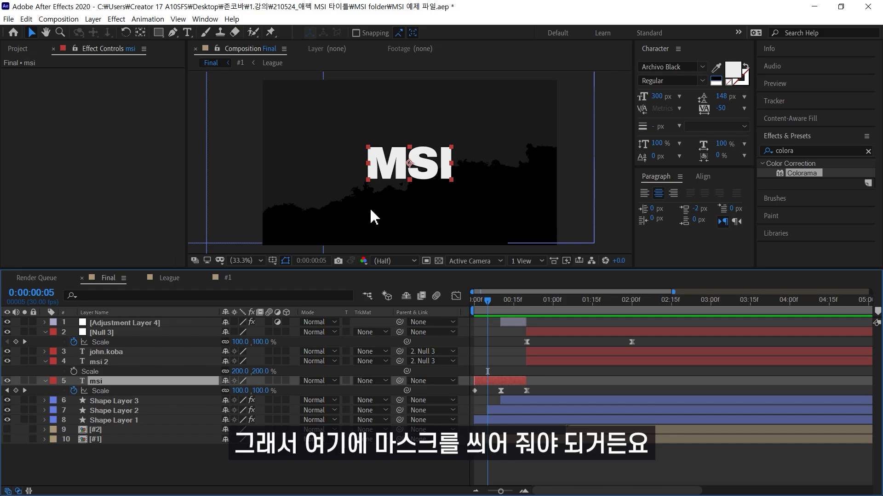
Step: Apply the Set Matte effect to the msi text layer and take its matte from Shape Layer 1
double_click(805, 148)
type("set")
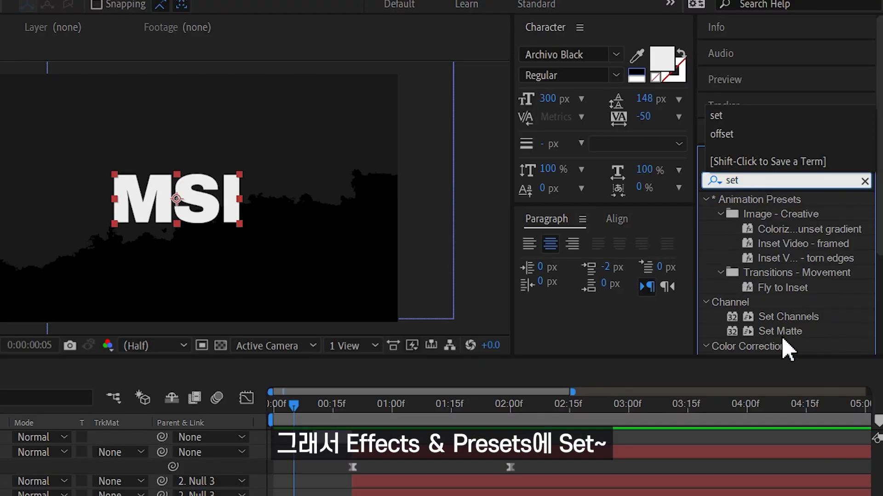
left_click_drag(781, 332, 114, 385)
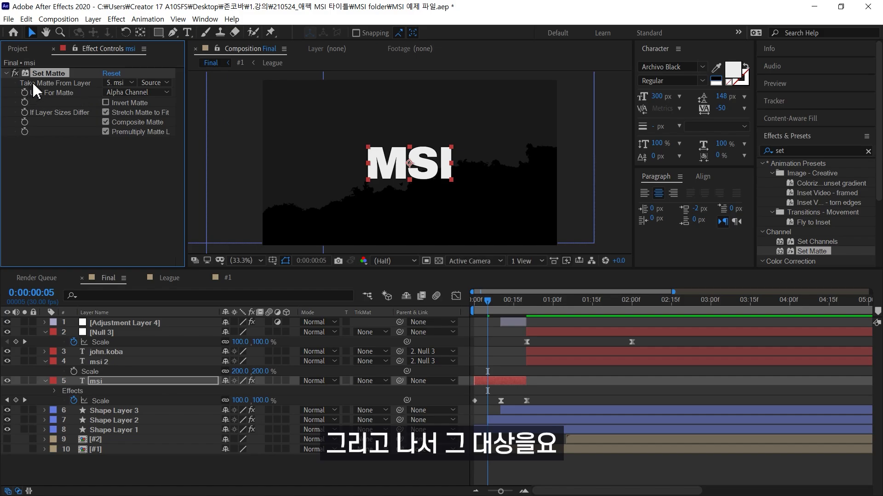
left_click(120, 82)
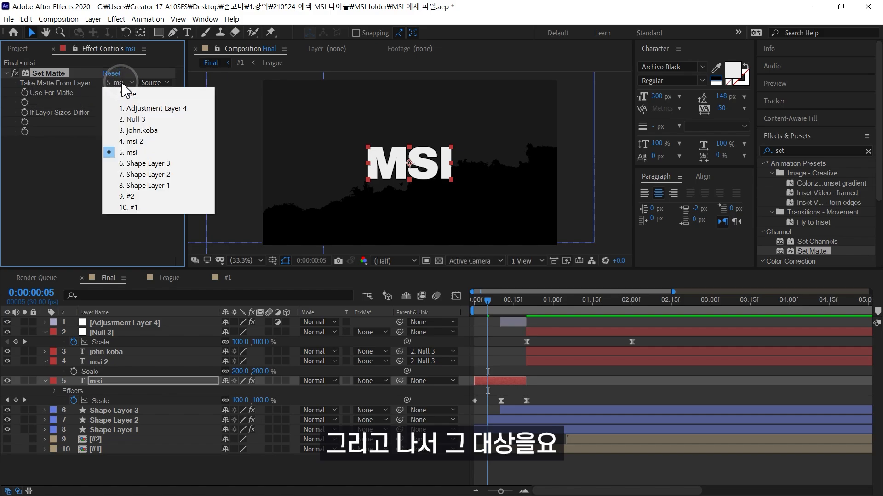
left_click(143, 186)
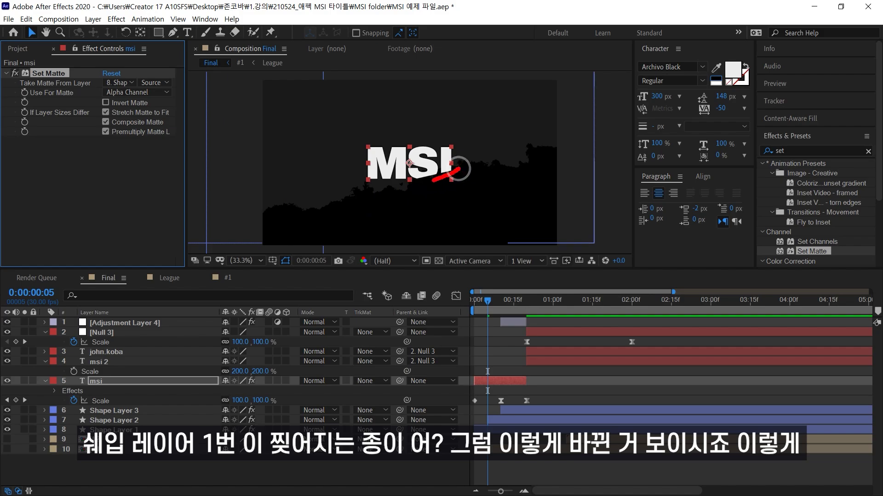
Step: Check the matte edge at frame 4 and switch the Set Matte layer source to Effects & Masks
left_click(483, 301)
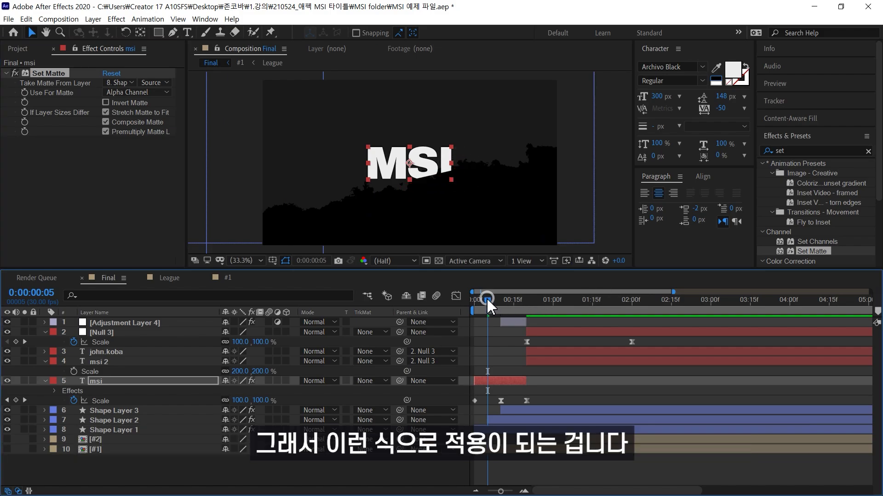
left_click_drag(484, 304, 486, 306)
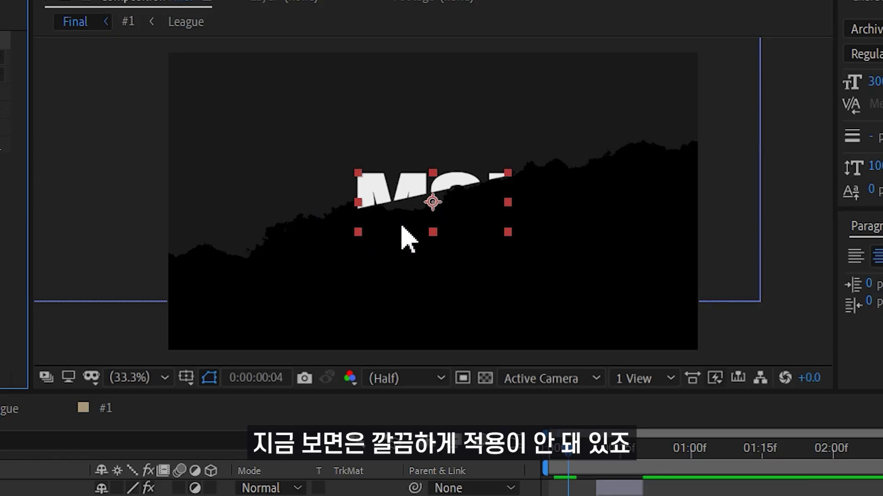
left_click_drag(309, 222, 524, 169)
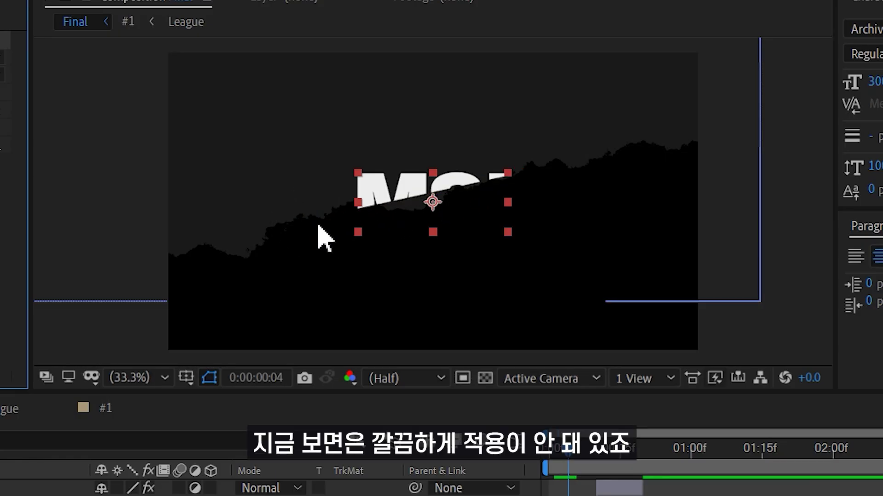
left_click_drag(315, 220, 448, 196)
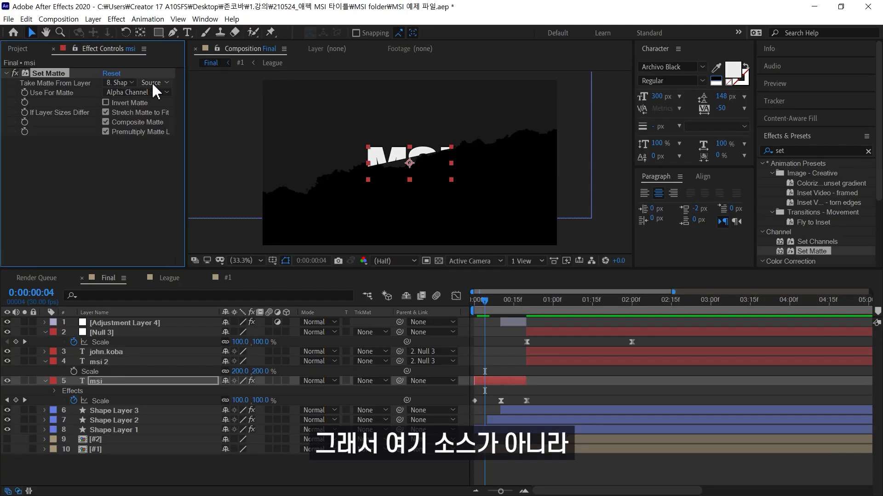
left_click(154, 82)
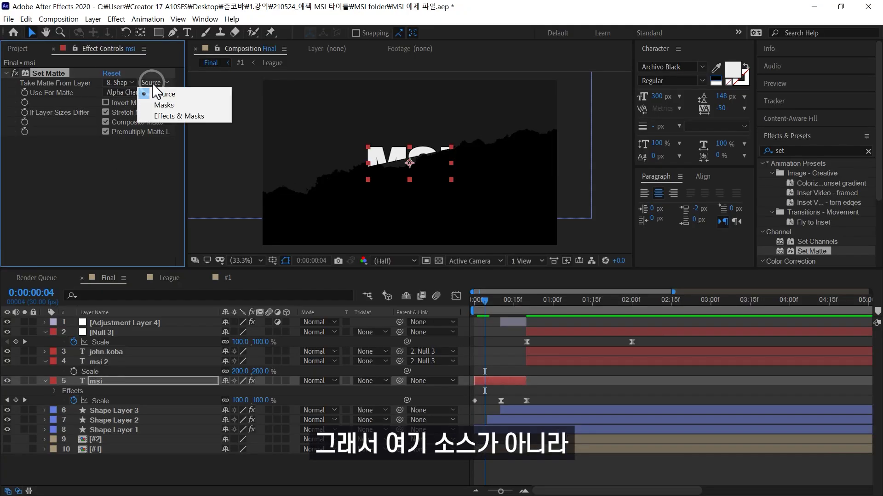
left_click(165, 116)
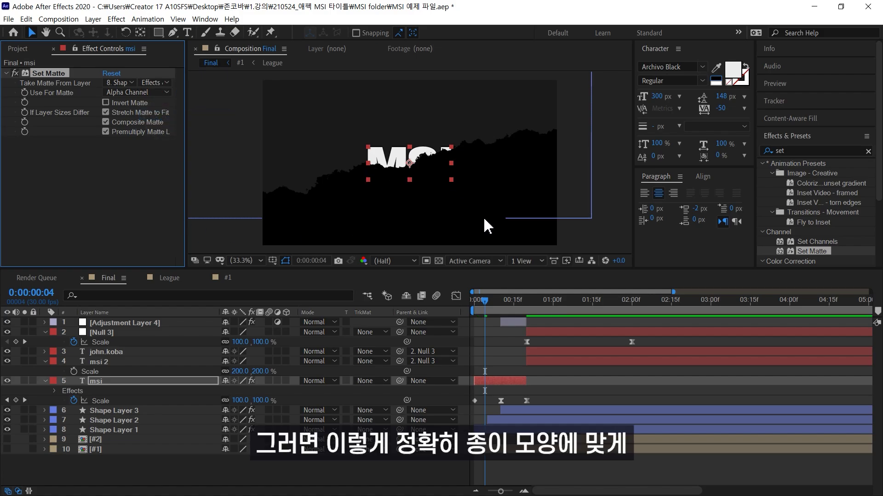
Step: Preview the composition from frame 0 to check how the torn paper reveals the MSI title
left_click(473, 300)
key("space")
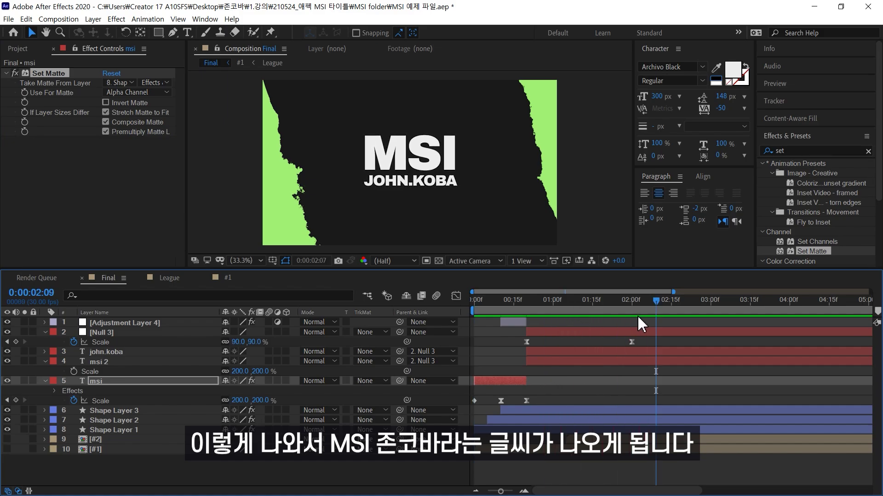
key("space")
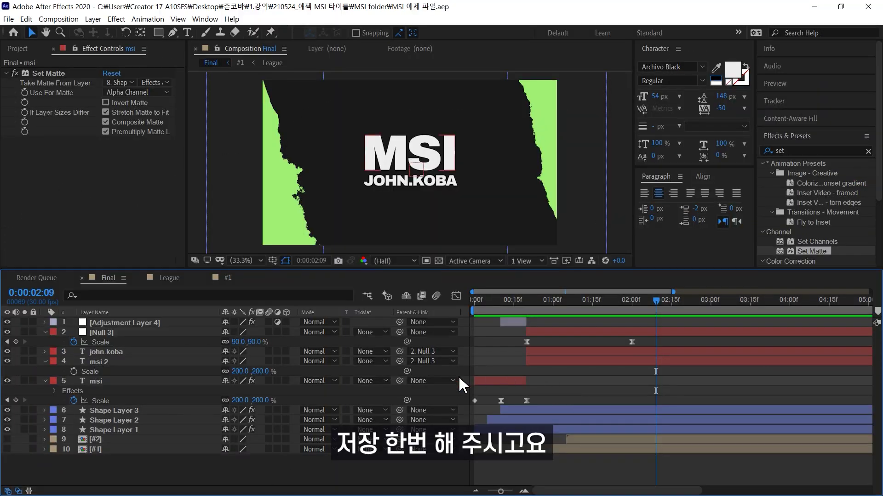
Step: Precompose all layers from Adjustment Layer 4 to Shape Layer 1 into a new composition named #3
left_click(125, 322)
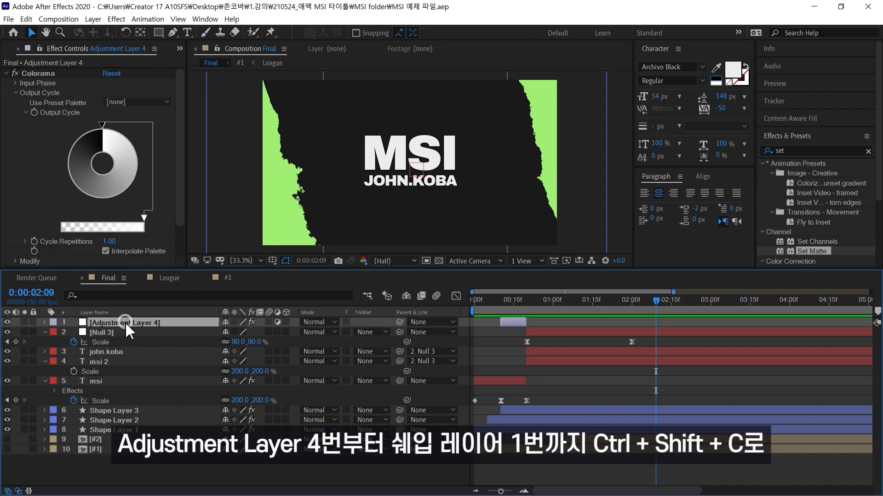
left_click(147, 430, "shift")
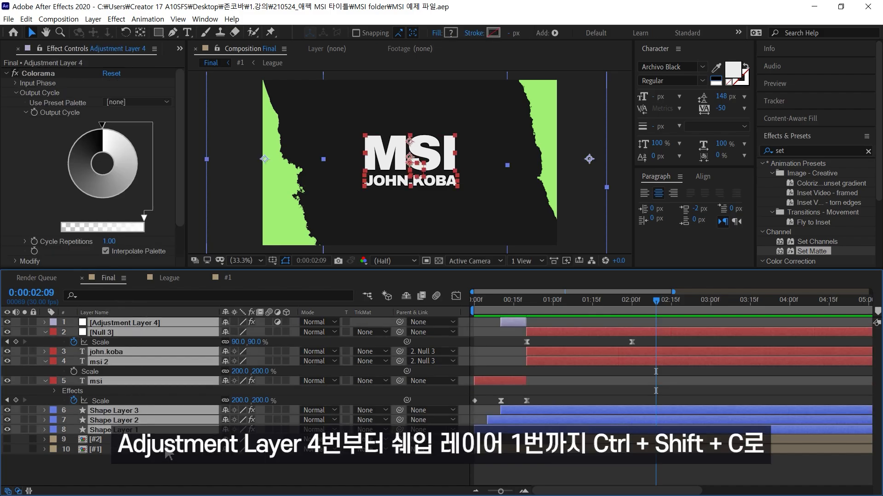
key("ctrl+shift+c")
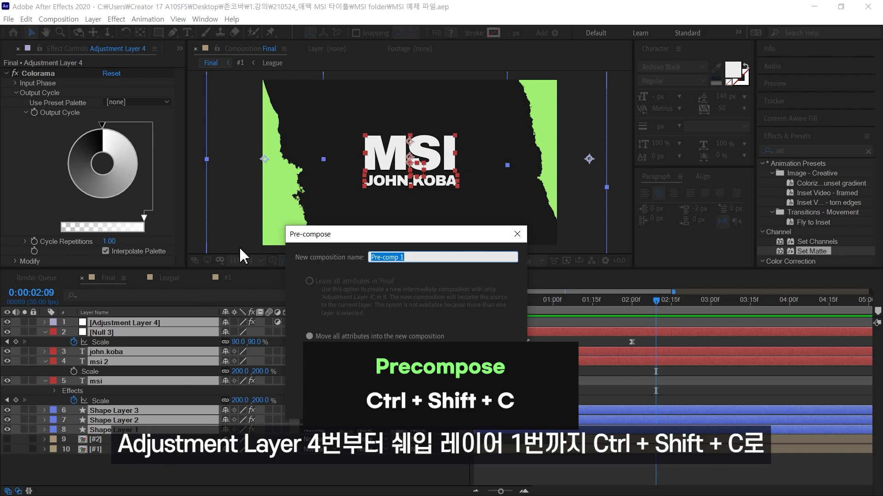
type("#3")
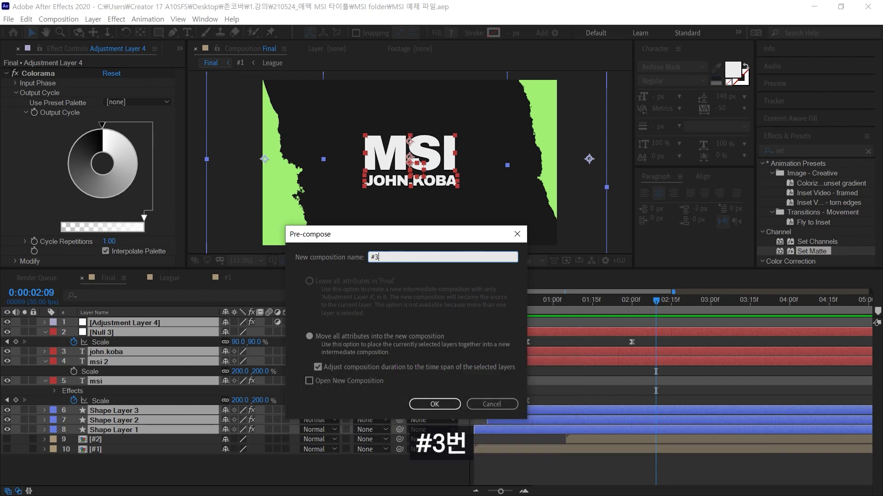
key("Return")
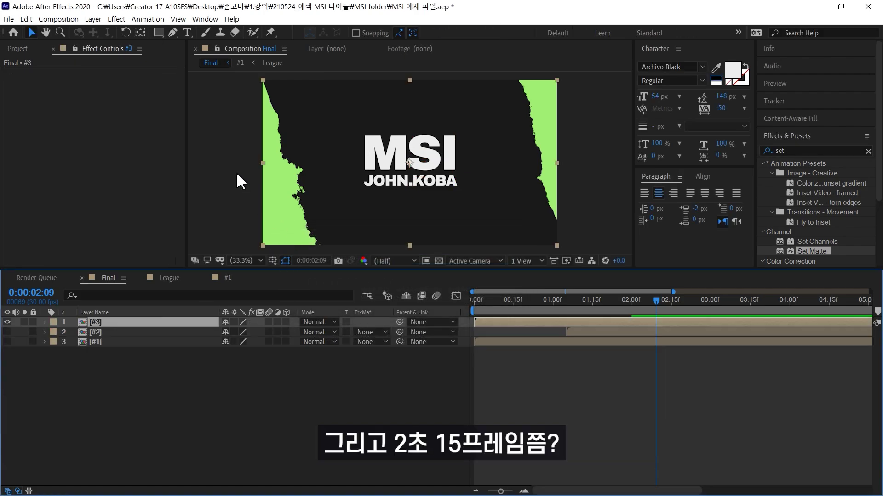
Step: Move the #3 precomp to start at 0:00:02:15 and make the #2 and #1 layers visible
left_click_drag(655, 302, 672, 304)
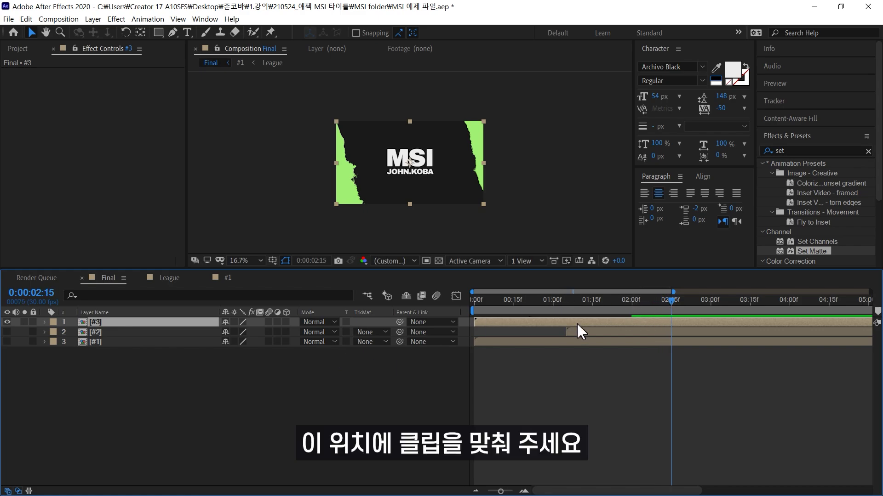
left_click_drag(489, 324, 685, 322)
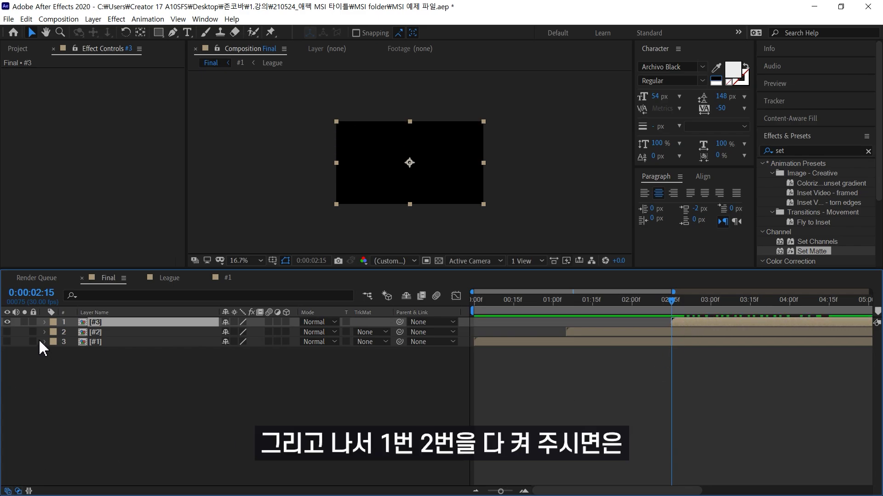
left_click(7, 332)
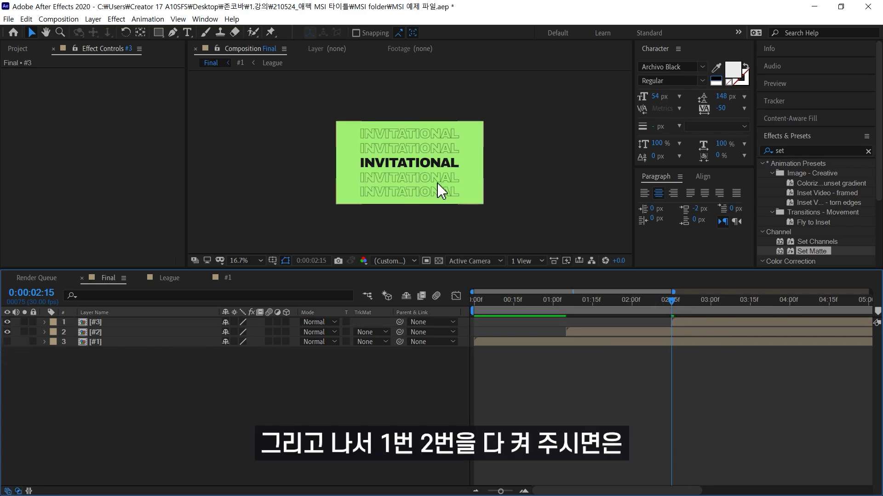
left_click(241, 258)
left_click(256, 286)
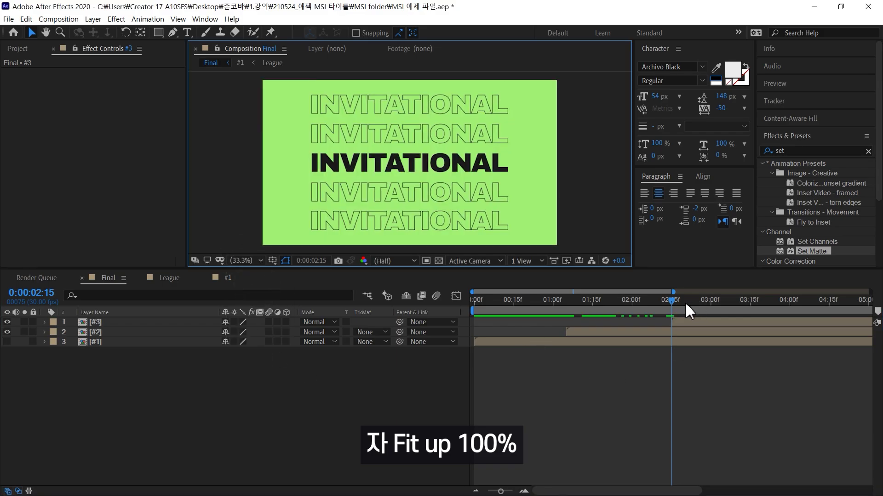
Step: Preview the combined sequence from frame 0 and set the work area to end at 0:00:05:00
left_click_drag(685, 302, 419, 407)
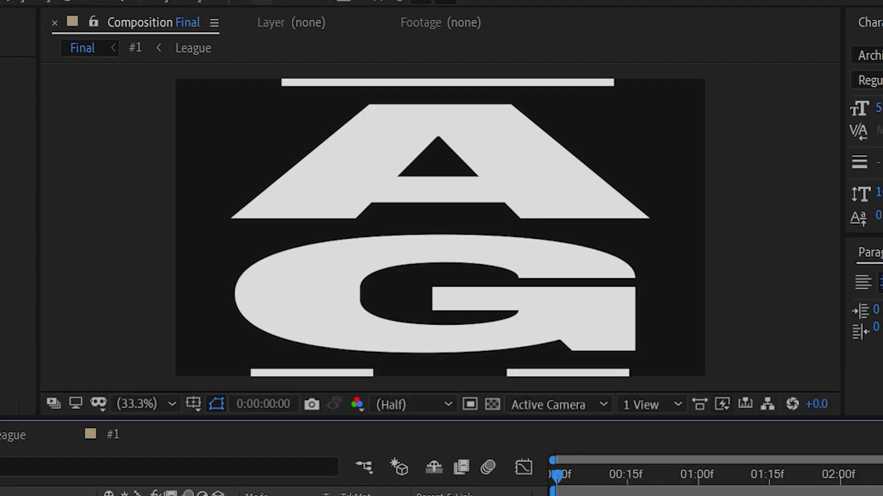
key("space")
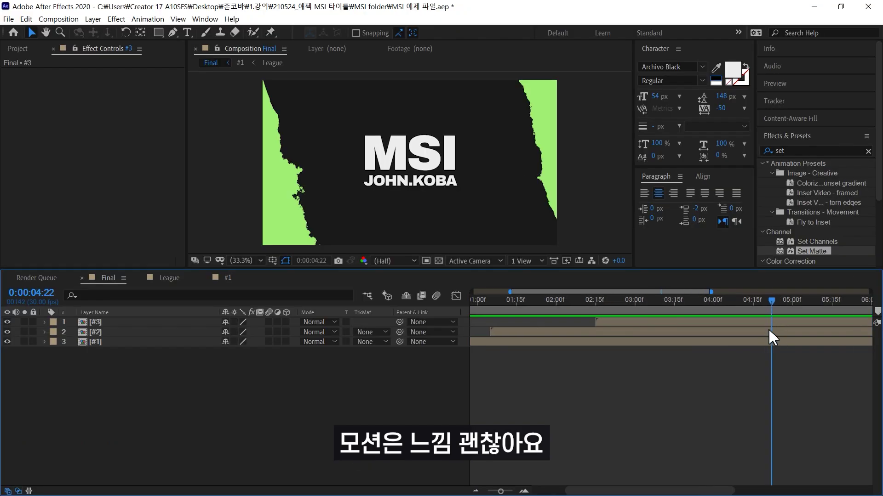
left_click_drag(768, 328, 790, 321)
key("n")
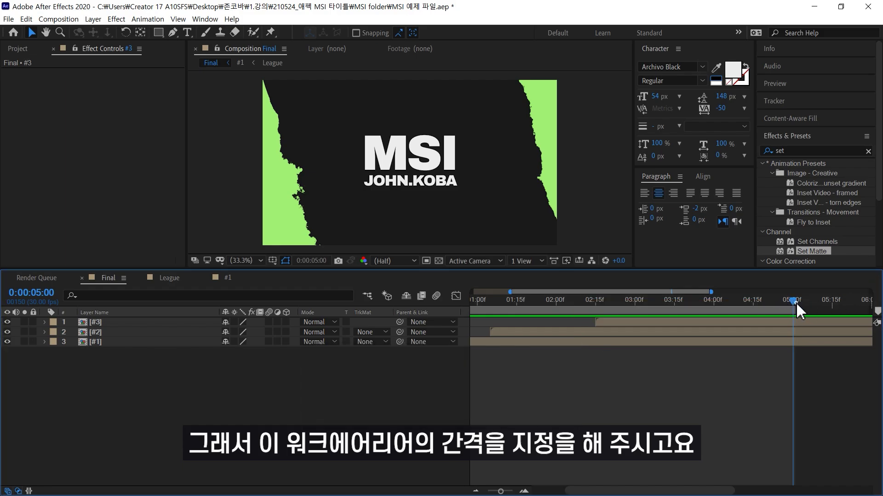
left_click_drag(796, 302, 297, 354)
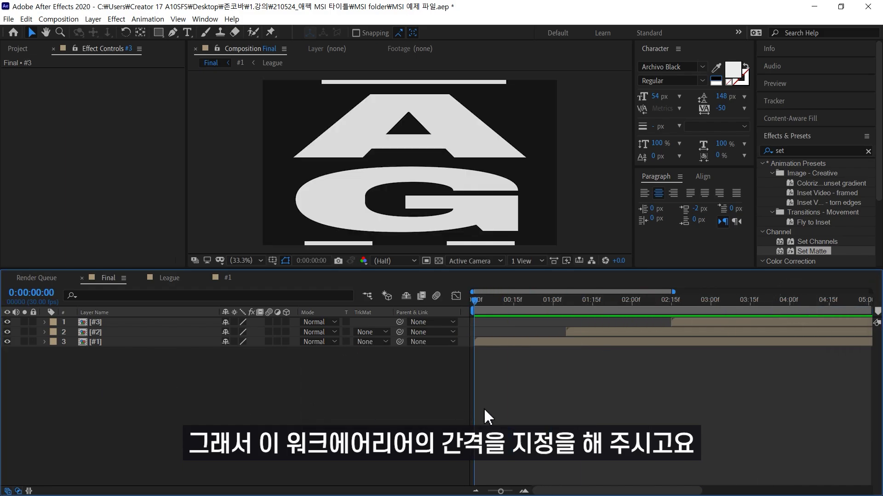
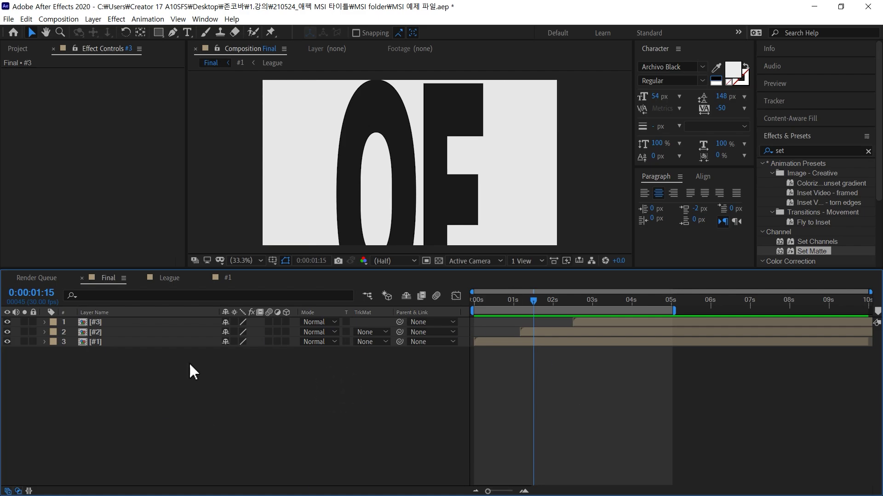
Step: Set the Final composition's frame rate to 15 frames per second
key("ctrl+k")
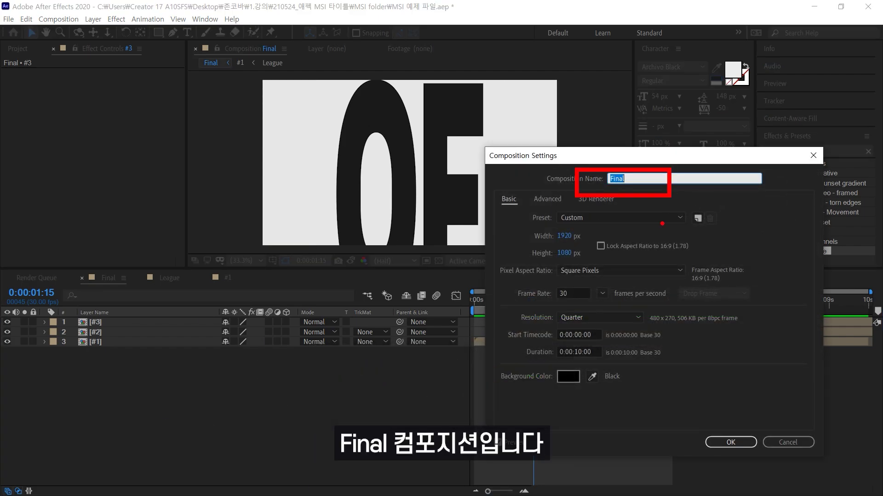
left_click(575, 293)
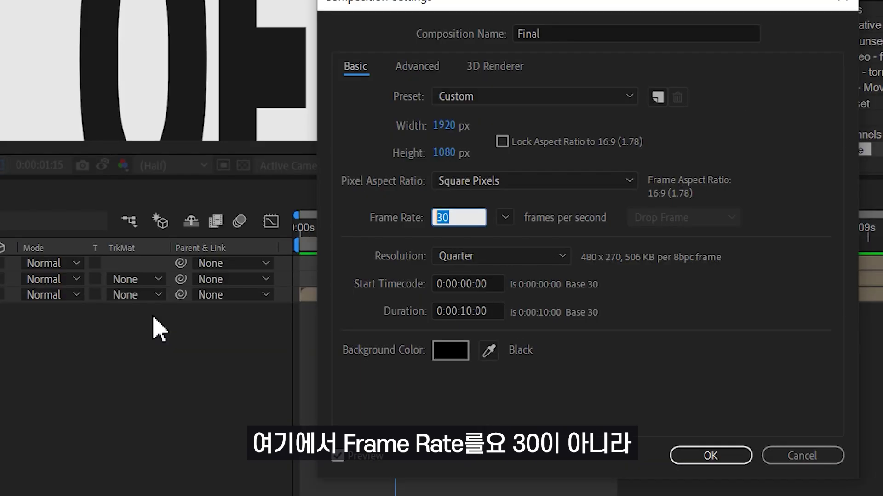
type("15")
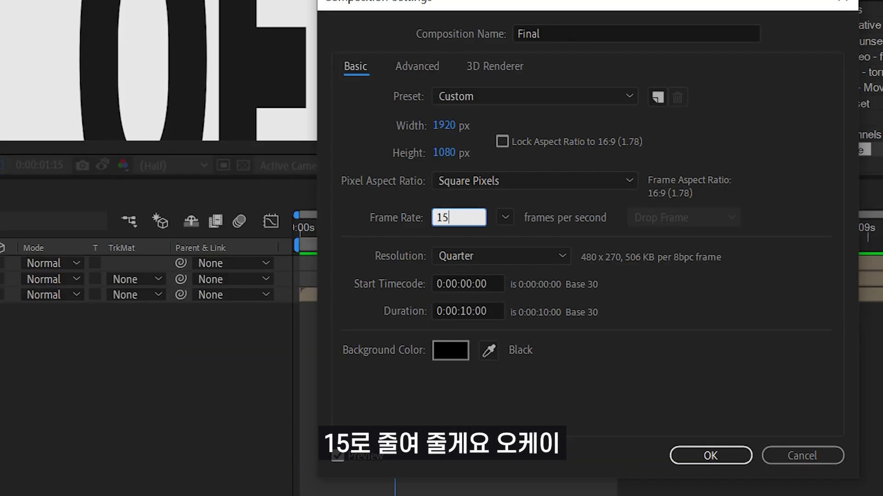
left_click(710, 456)
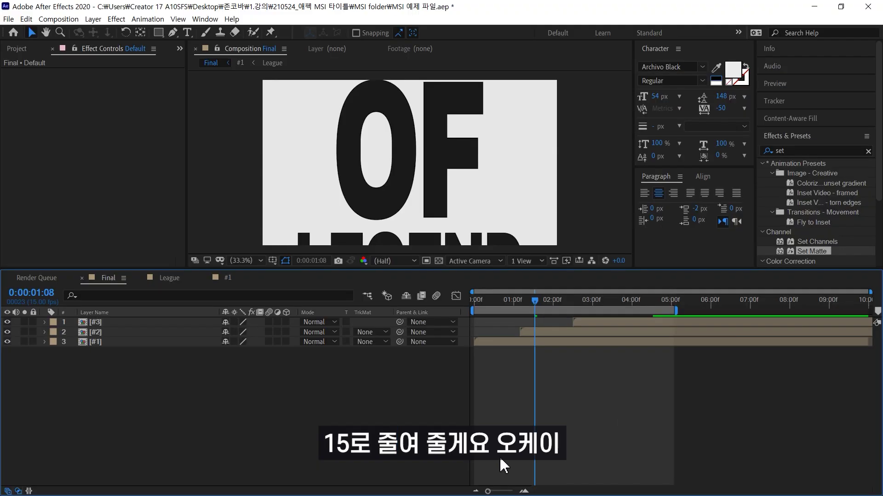
Step: Preview the Final composition from frame 0 to check how the motion plays at the reduced frame rate
left_click_drag(546, 300, 475, 301)
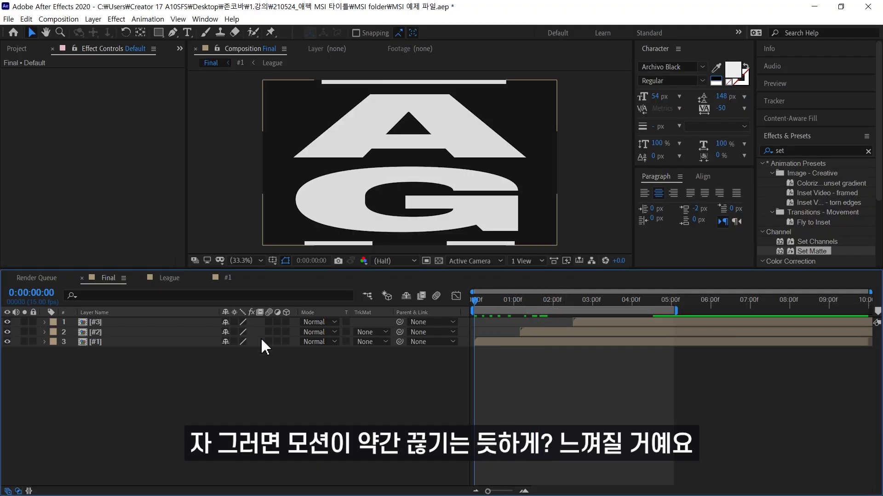
key("space")
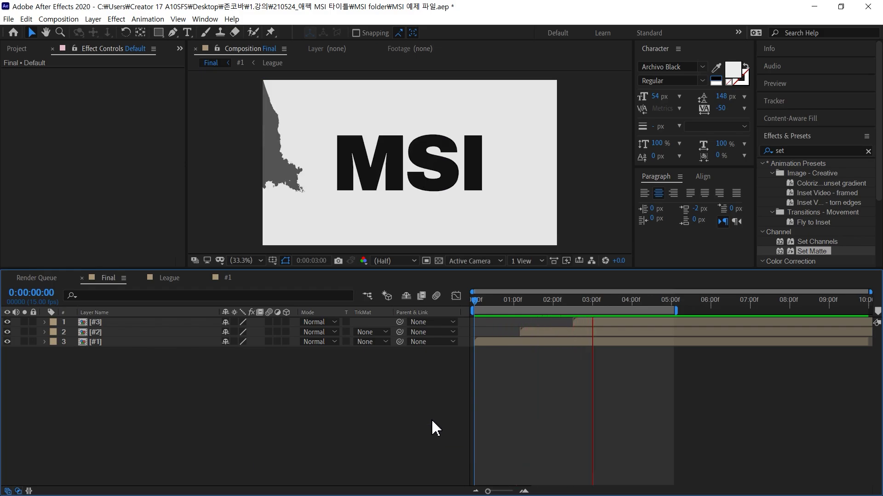
key("space")
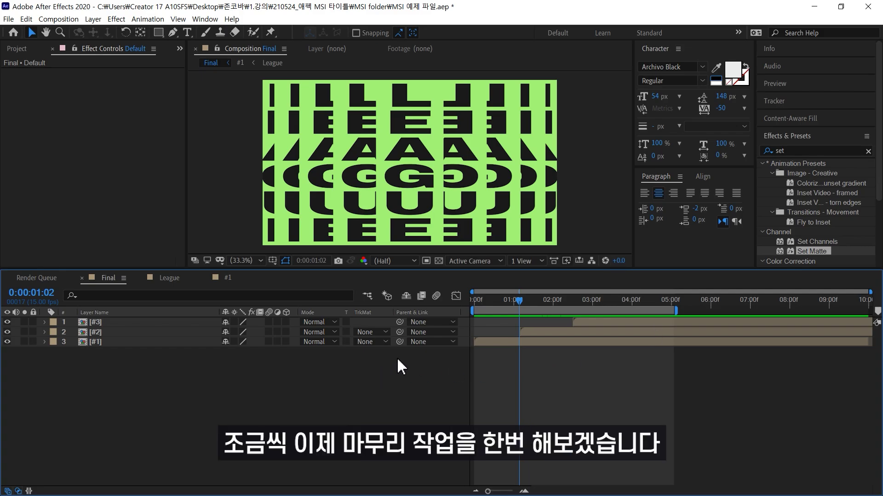
Step: Open the #3 precomp and move the current time to 0:00:01:00
left_click(104, 323)
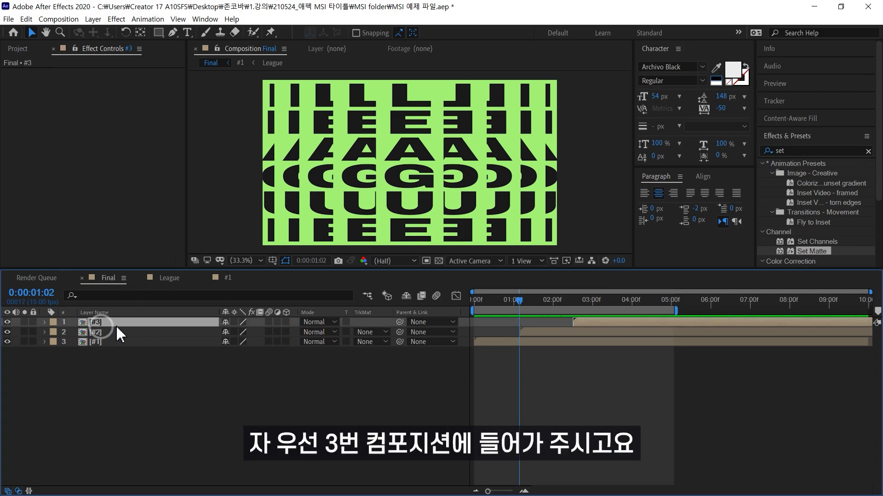
double_click(106, 322)
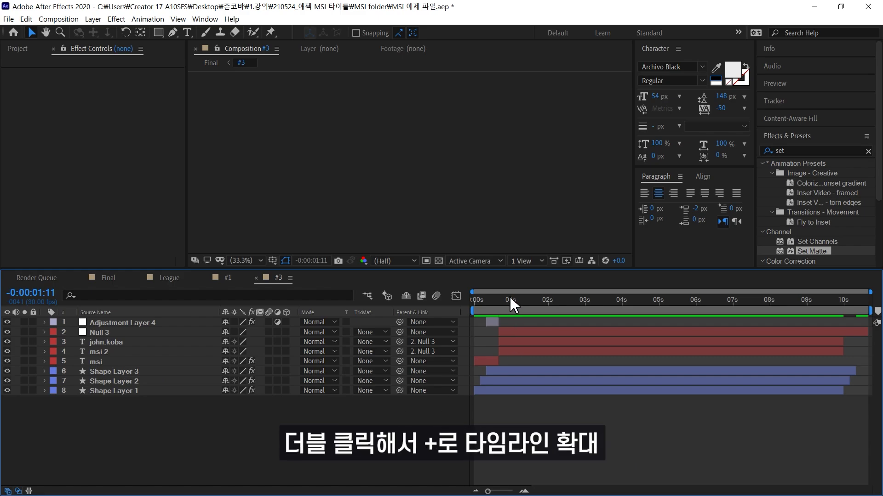
left_click(510, 299)
left_click_drag(492, 303, 475, 303)
key("equal")
key("equal")
key("equal")
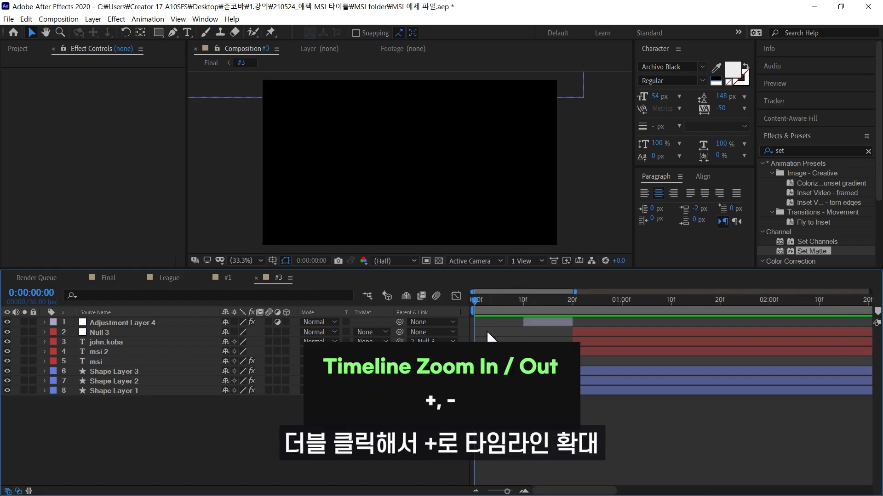
key("minus")
left_click_drag(504, 301, 622, 305)
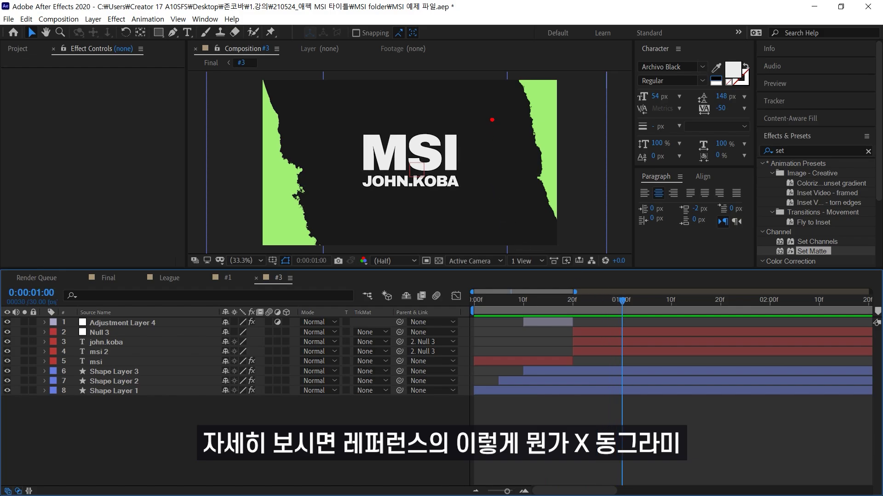
left_click_drag(492, 119, 467, 155)
left_click_drag(459, 110, 500, 153)
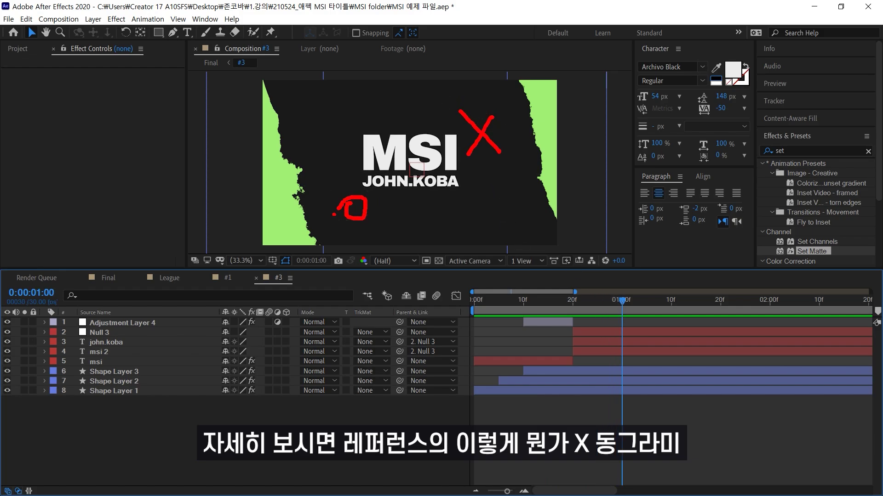
left_click_drag(328, 139, 273, 199)
left_click_drag(272, 124, 325, 198)
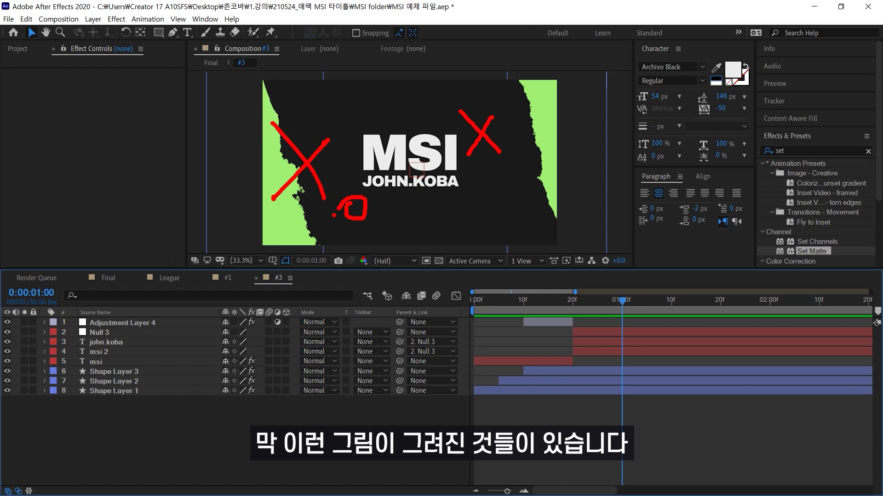
key("Escape")
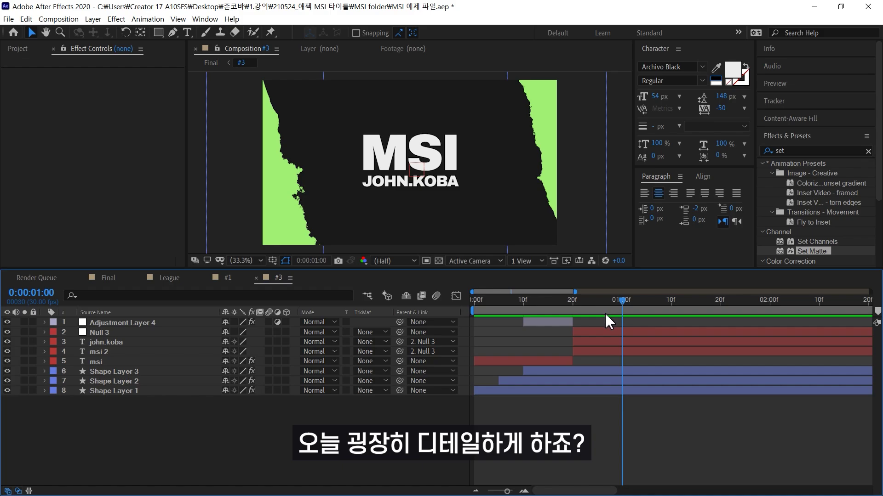
Step: Draw a short slanted Pen line beside the MSI text with no fill and a 35 px stroke in the torn paper's green, A0EF73
left_click(172, 32)
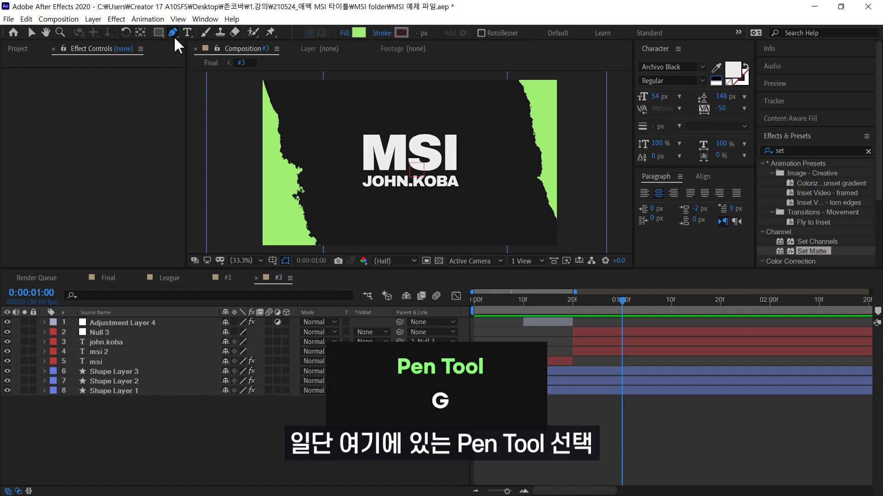
left_click(359, 33)
key("Escape")
left_click(344, 33)
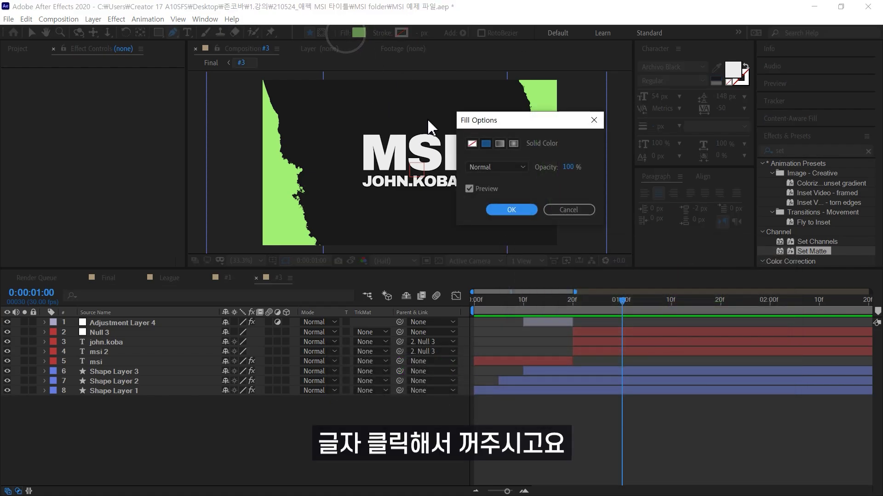
left_click(511, 209)
left_click(401, 33)
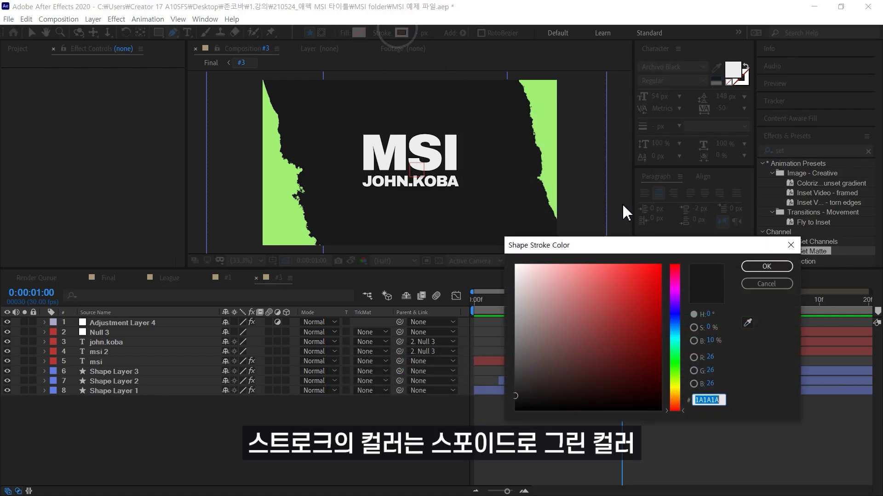
left_click(747, 322)
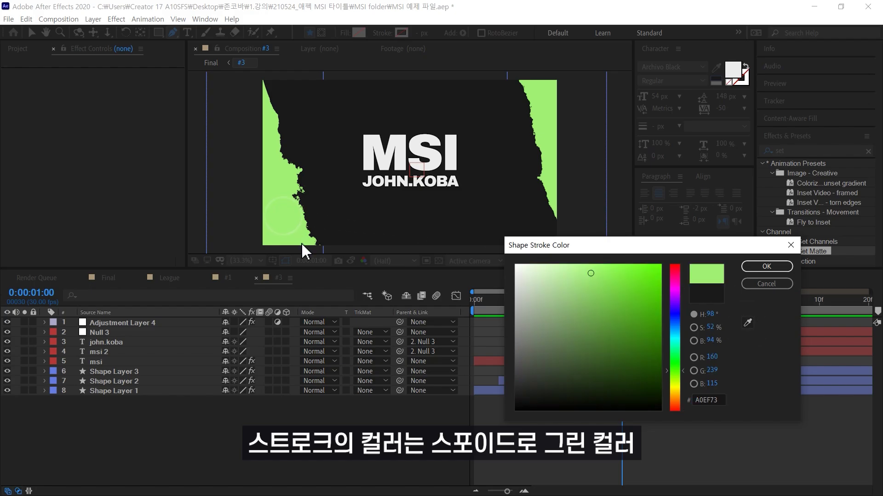
key("Return")
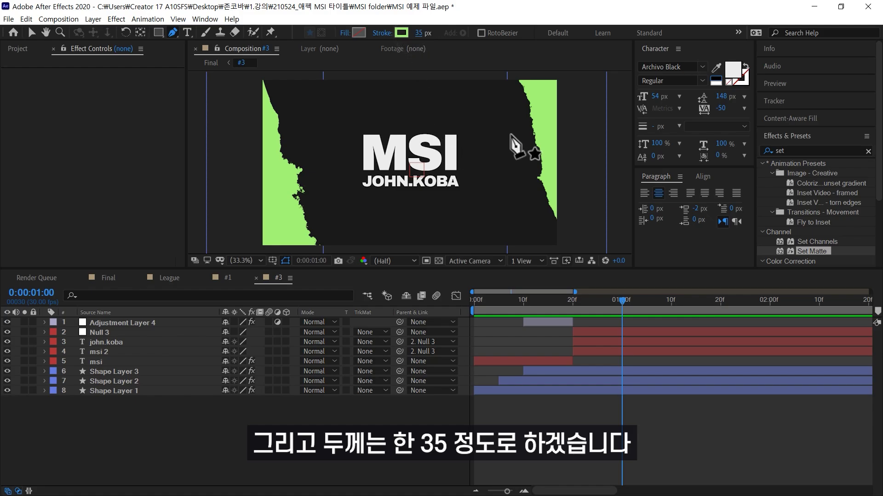
left_click(458, 113)
left_click(492, 170)
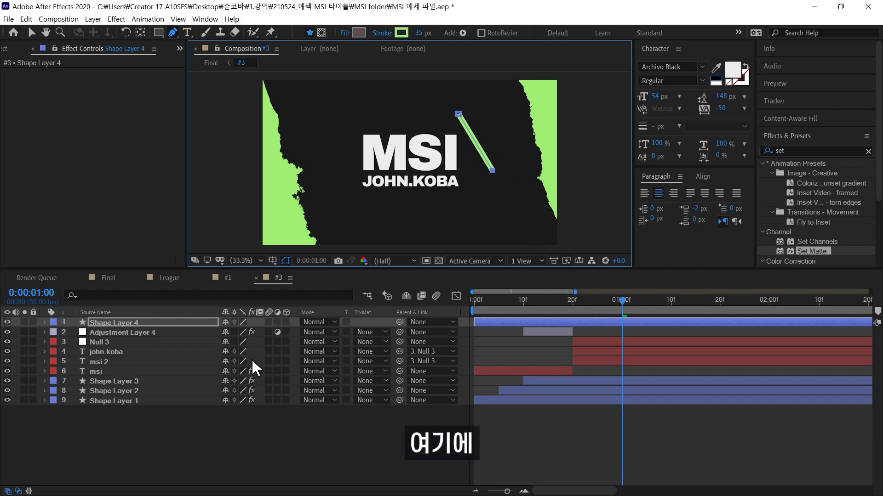
Step: Taper the stroke of Shape Layer 4 with a Start Length of 35% and an End Length of 30%
left_click(44, 321)
left_click(53, 332)
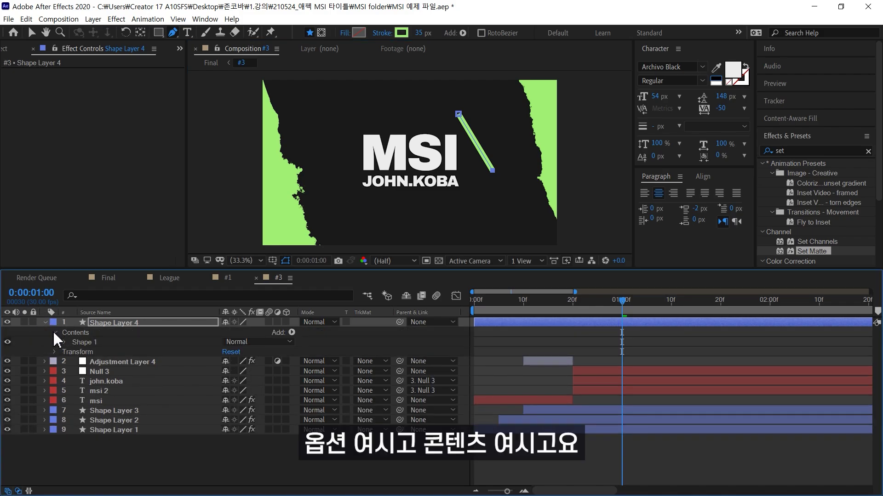
left_click(65, 343)
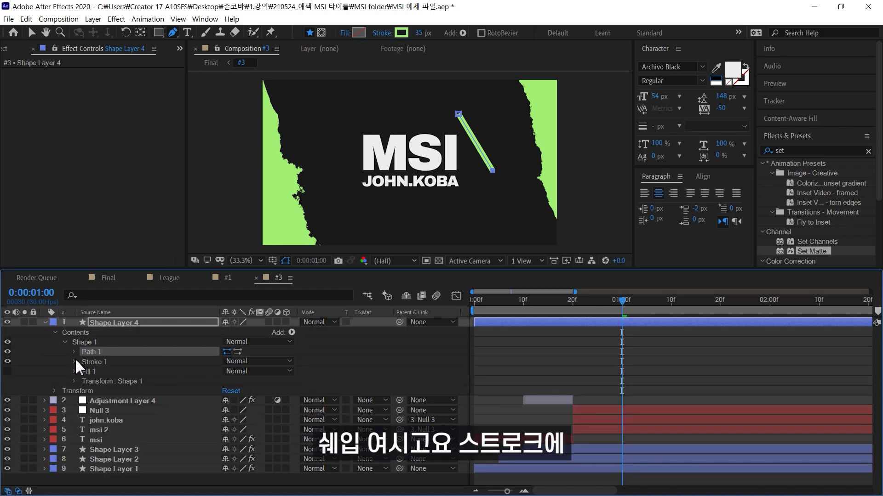
left_click(74, 362)
left_click(84, 449)
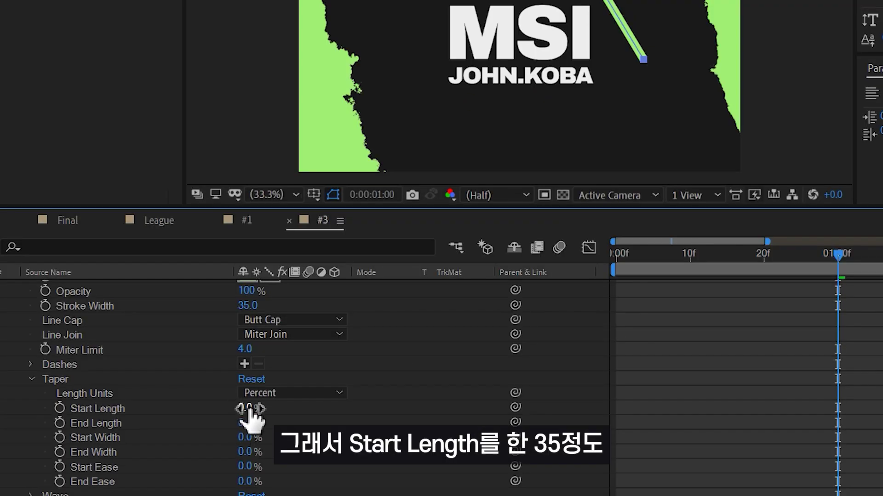
left_click(229, 403)
type("3")
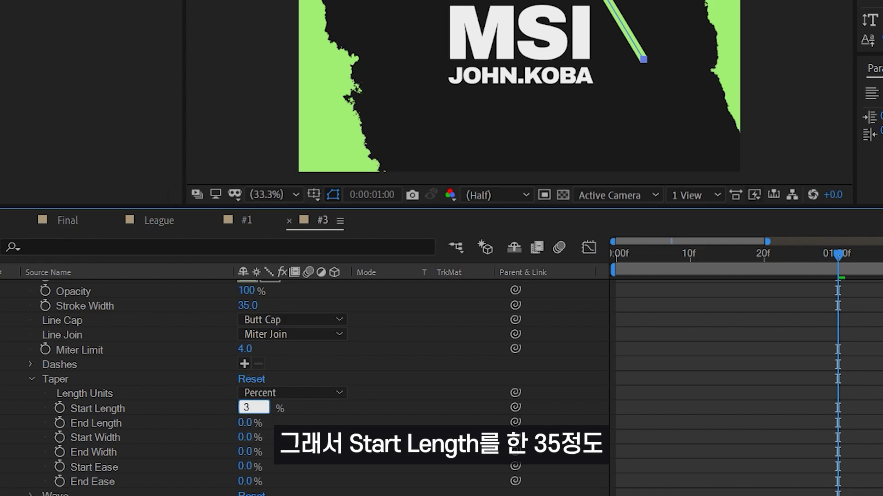
type("5")
key("Return")
left_click(246, 423)
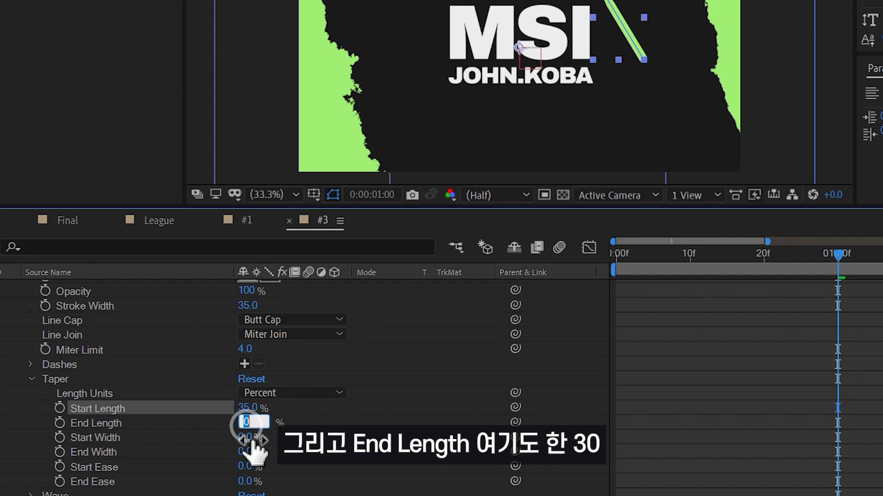
type("30")
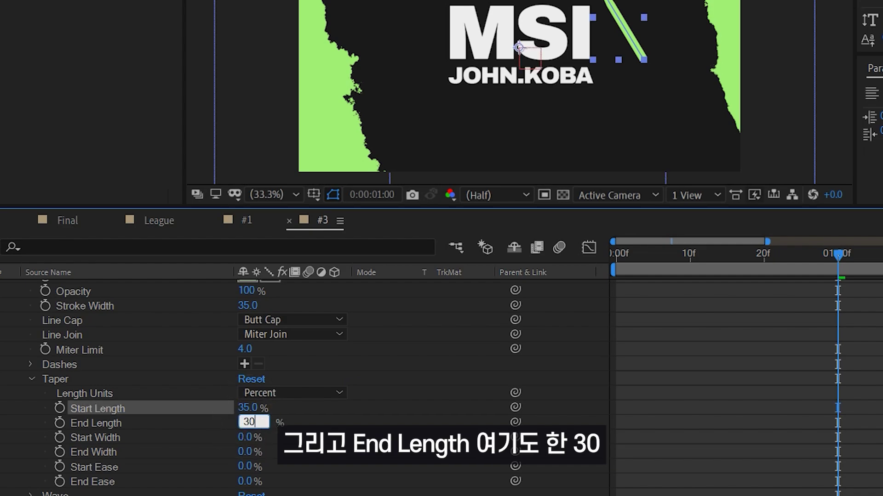
key("Return")
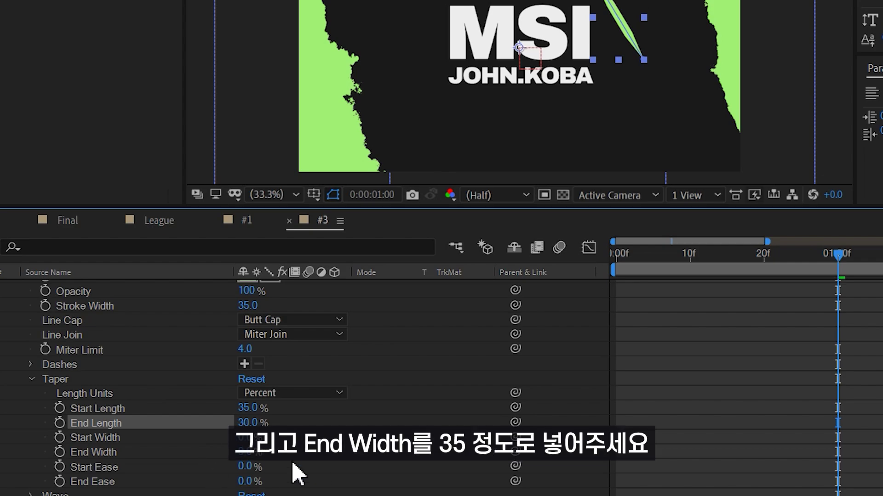
Step: Set the End Width of the Shape Layer 4 stroke taper to 35%
left_click(248, 454)
type("35")
key("Return")
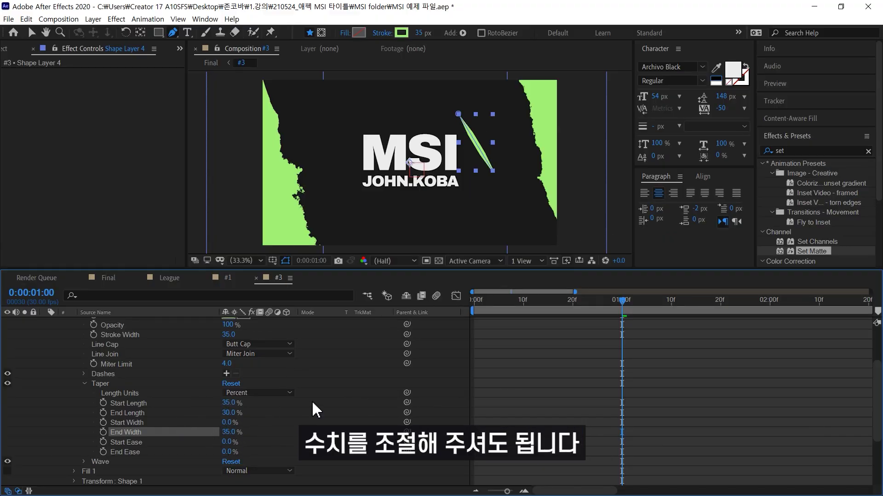
Step: Copy the Turbulent Displace effect from Shape Layer 1 and paste it onto Shape Layer 4
scroll(276, 414, "down", 3)
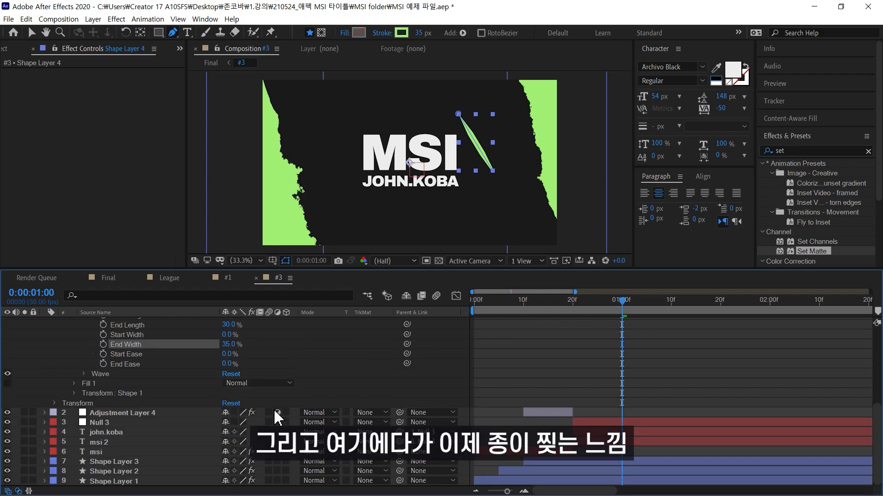
left_click(121, 481)
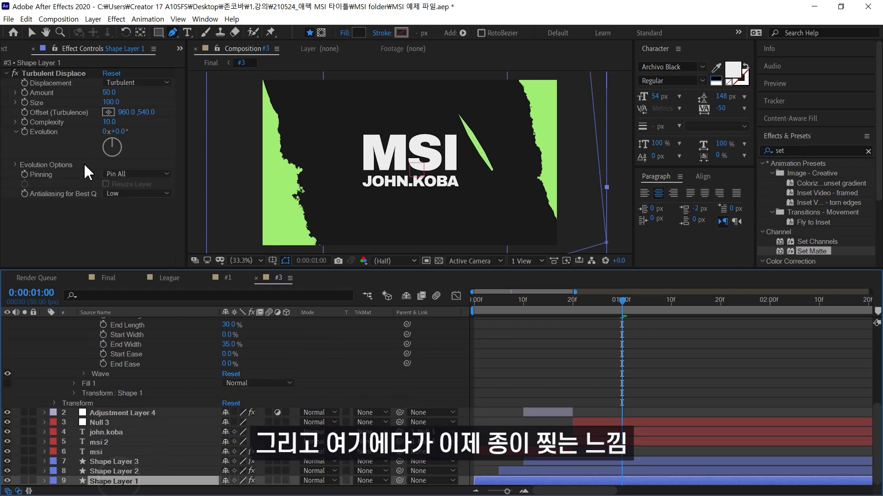
left_click(67, 73)
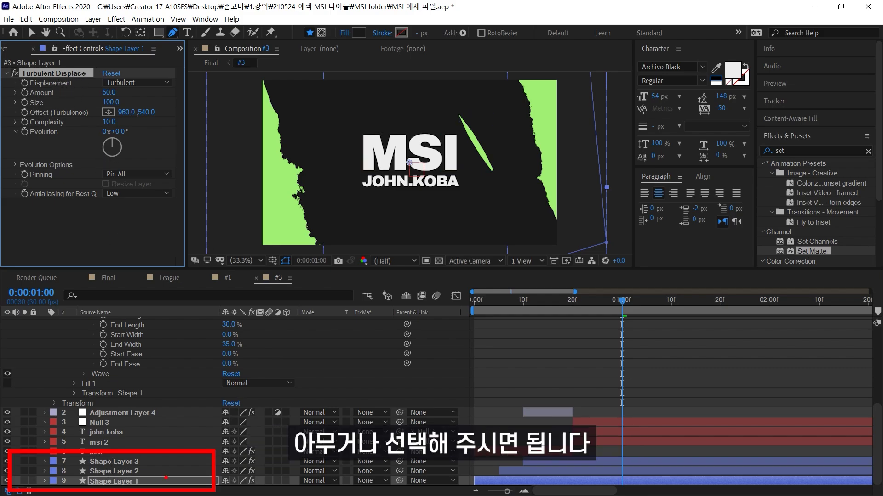
scroll(198, 436, "up", 5)
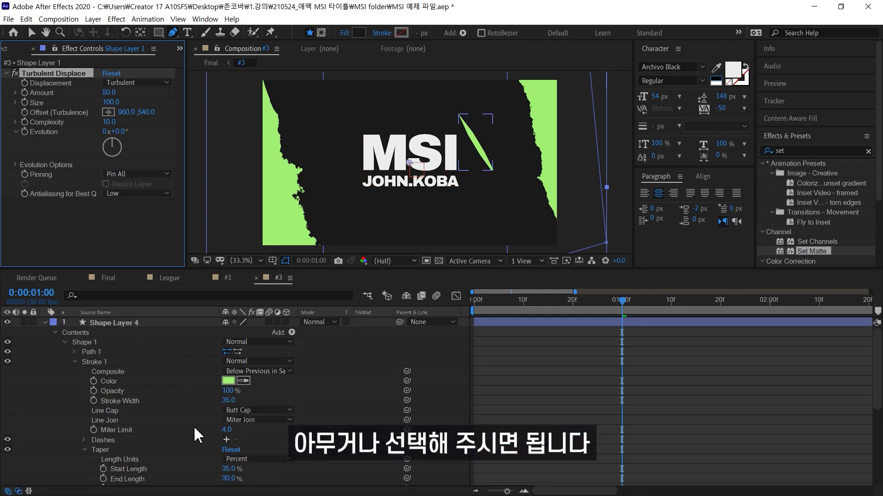
left_click(125, 322)
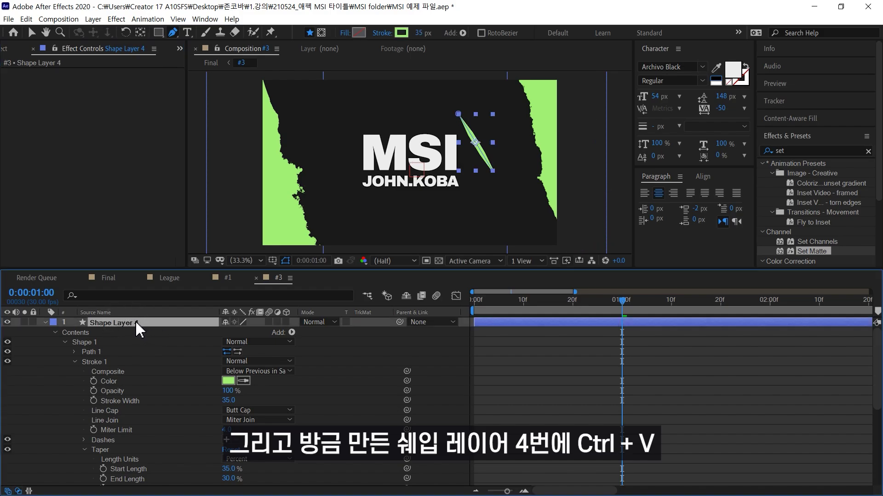
key("ctrl+v")
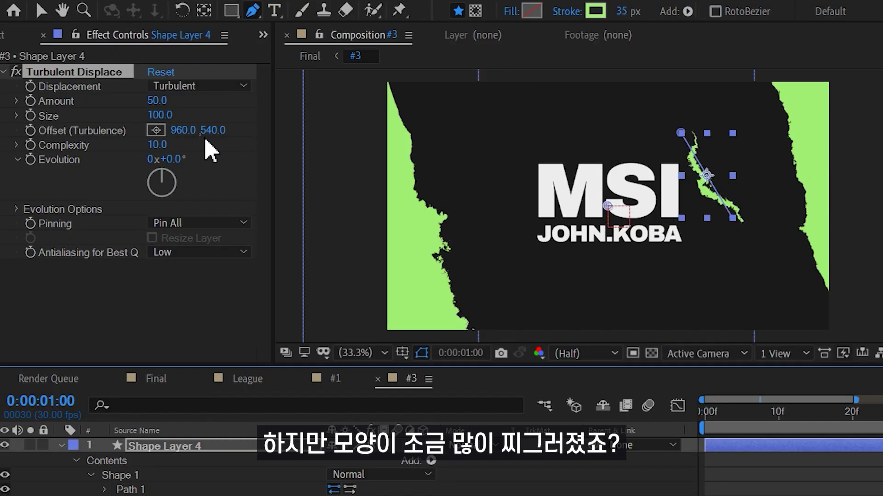
Step: Set the Turbulent Displace Size of Shape Layer 4 to 10 and deselect the layer
left_click(164, 116)
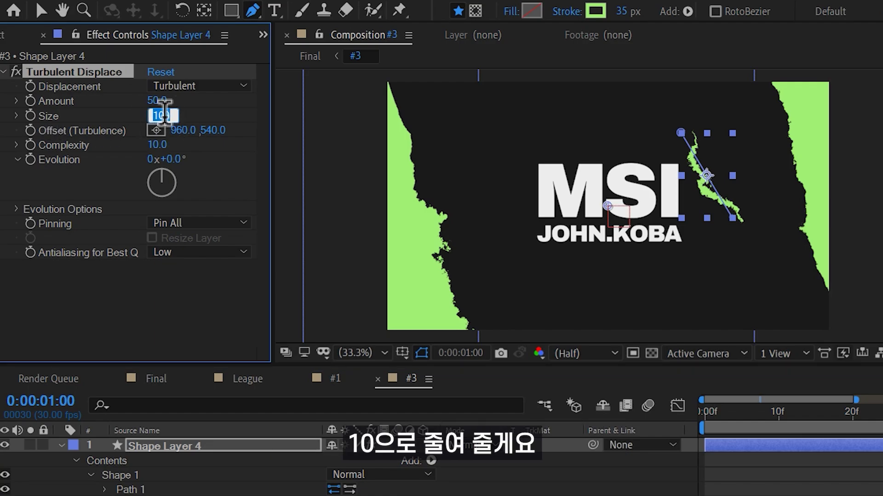
type("10")
key("Return")
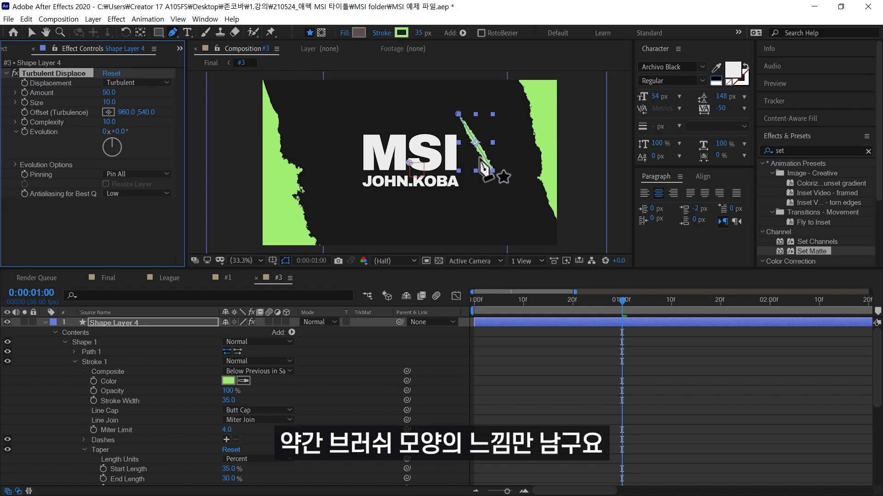
left_click(525, 372)
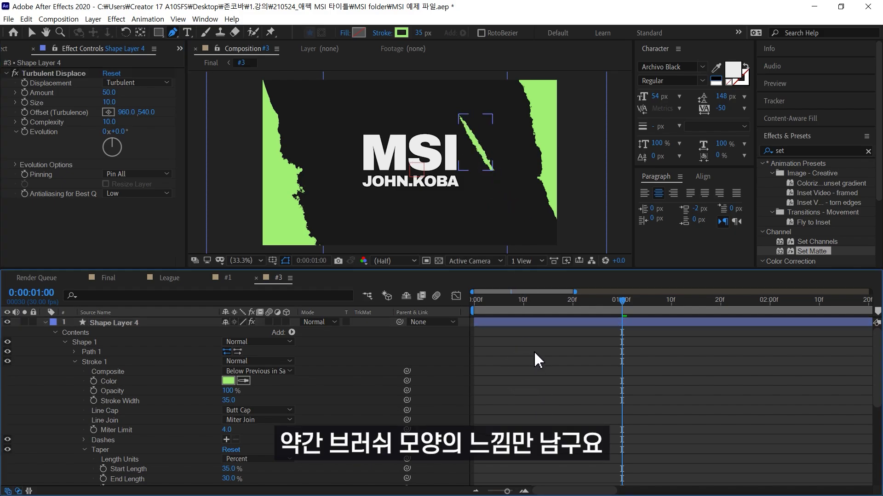
Step: Add Path keyframes to Shape Layer 4 at frame 0 and frame 5, keeping the line's full shape
left_click_drag(526, 302, 308, 470)
left_click(111, 324)
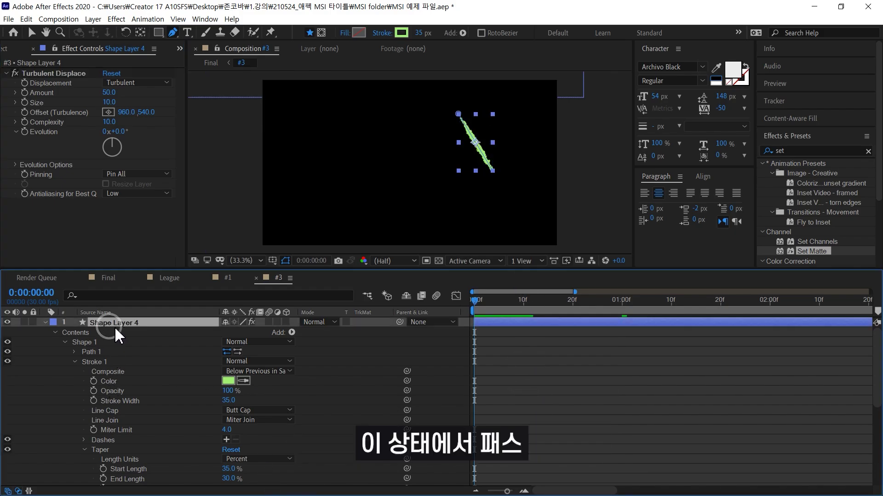
left_click(74, 352)
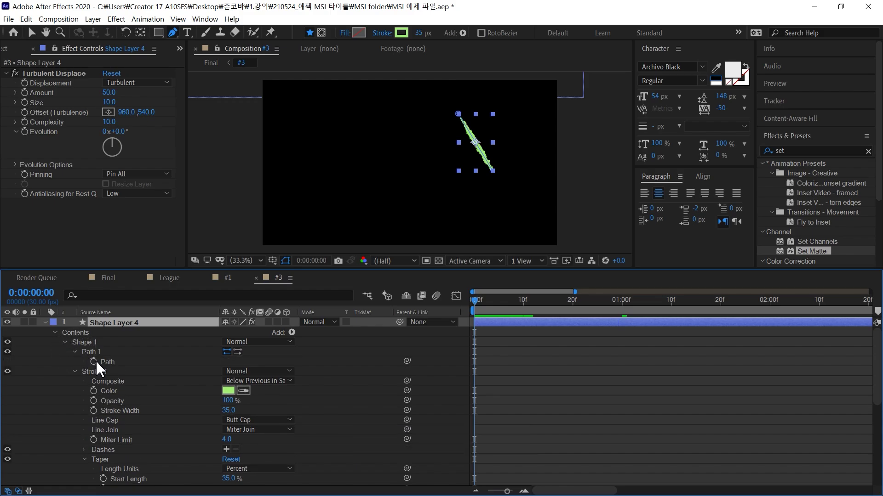
left_click(94, 362)
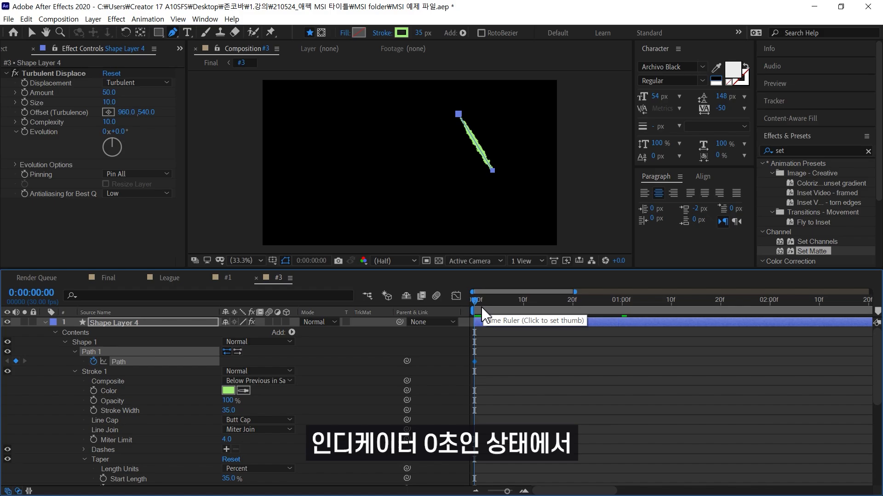
left_click_drag(482, 312, 500, 315)
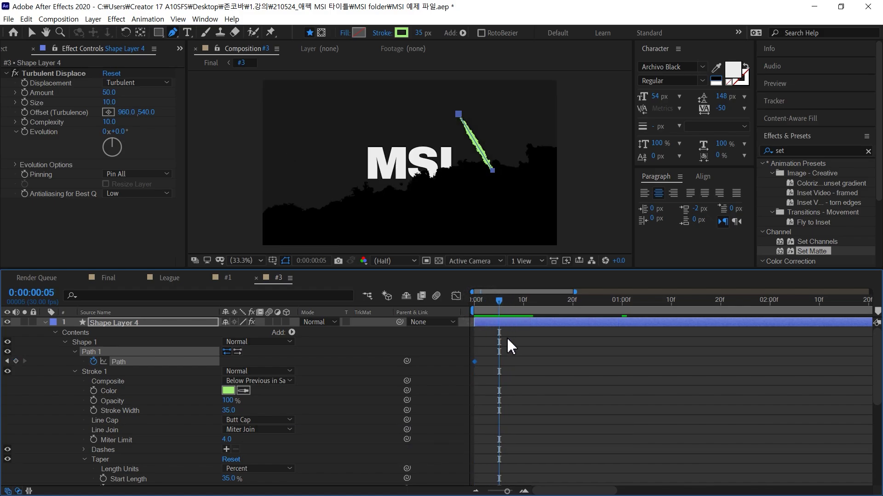
left_click(16, 362)
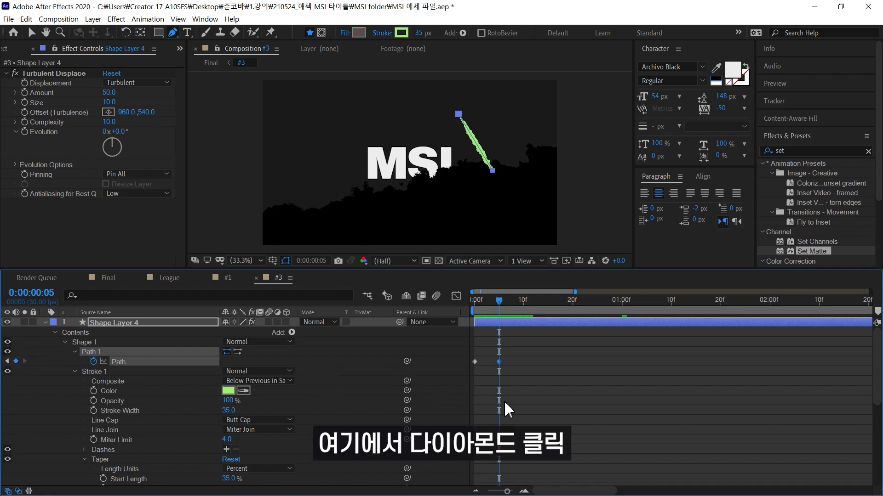
Step: At frame 0, collapse the line's lower end point onto its upper one so the line grows out, and preview the motion
left_click_drag(503, 301, 474, 302)
left_click(106, 352)
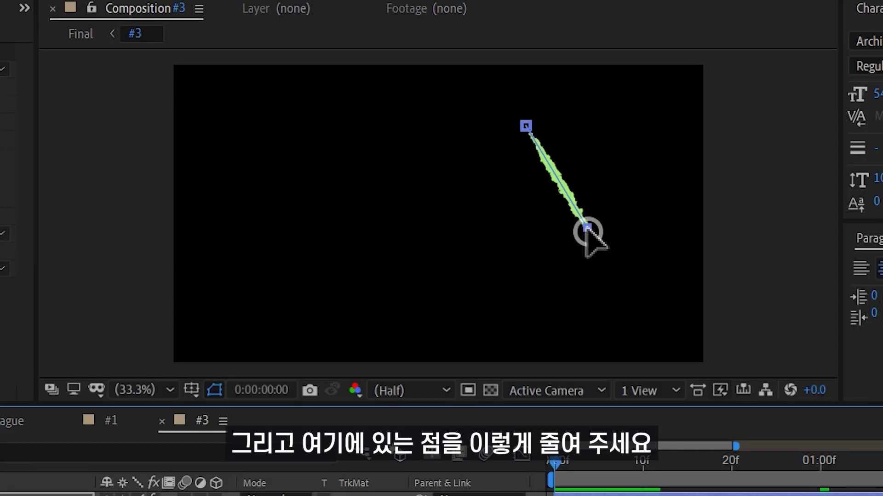
left_click_drag(491, 169, 477, 150)
left_click_drag(557, 188, 530, 131)
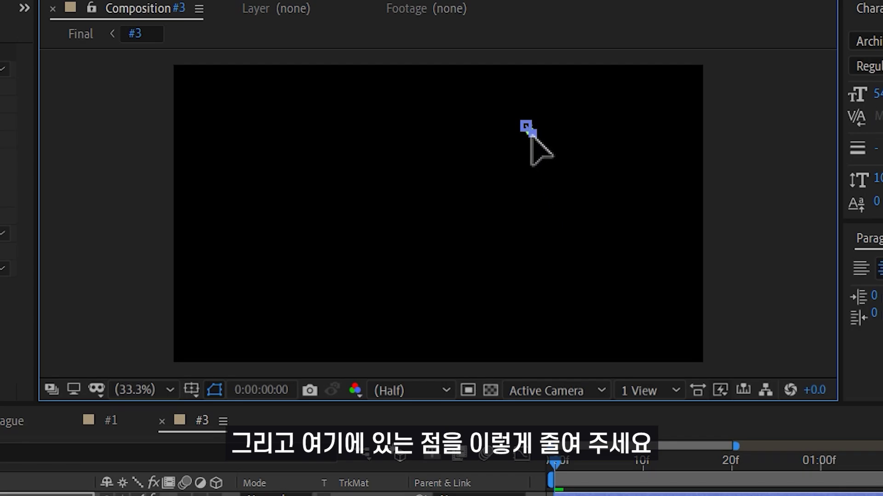
key("space")
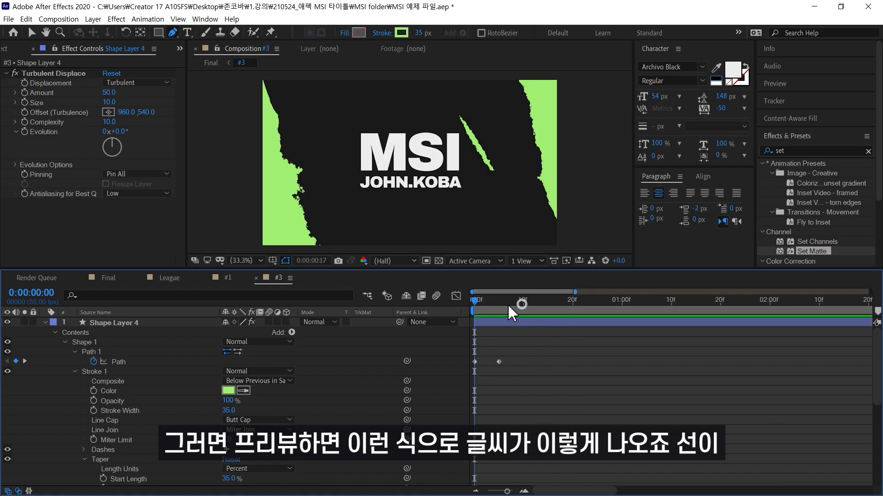
key("space")
Step: Duplicate Shape Layer 4 at frame 5, rotate the copy so the two lines cross, and make it slightly smaller
left_click_drag(475, 307, 498, 310)
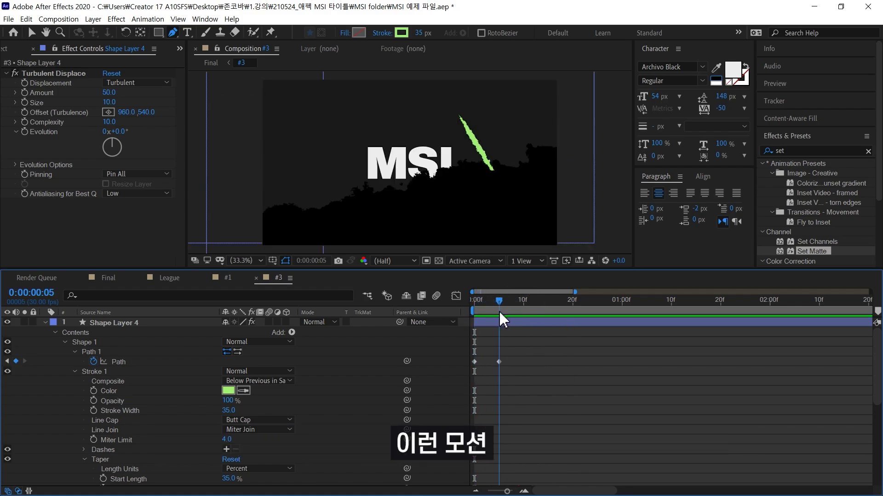
left_click(137, 323)
key("ctrl+d")
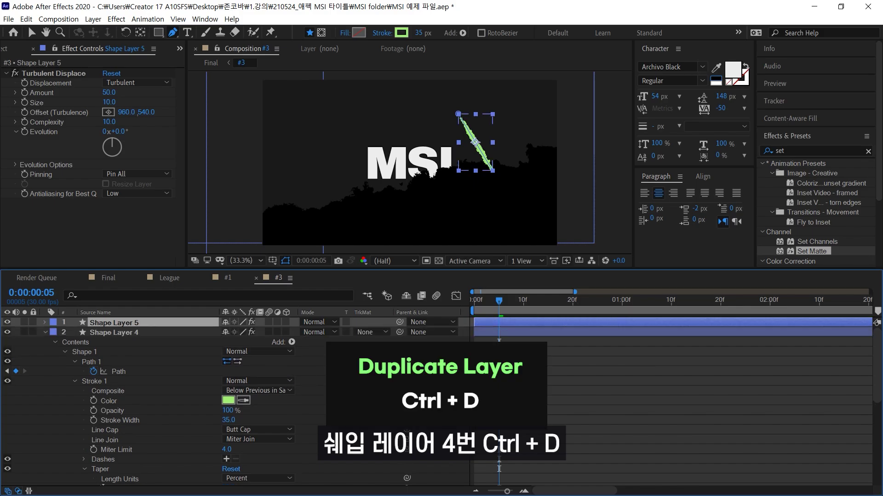
key("w")
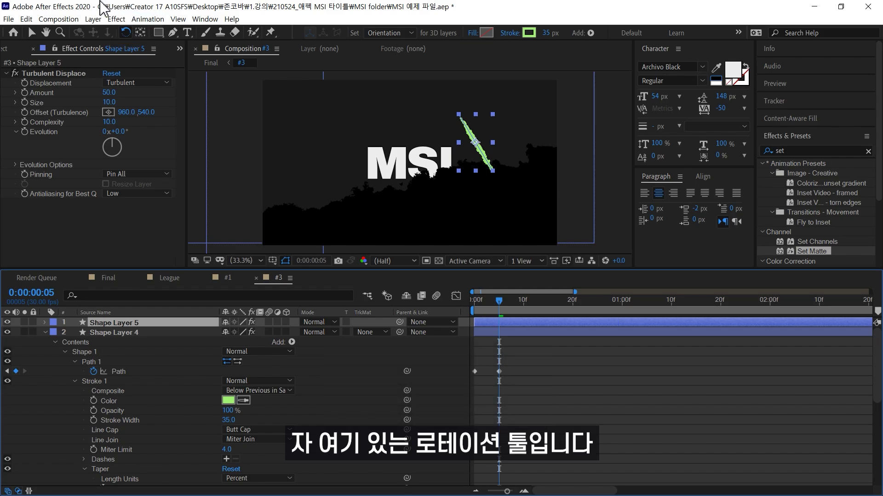
left_click_drag(460, 160, 456, 164)
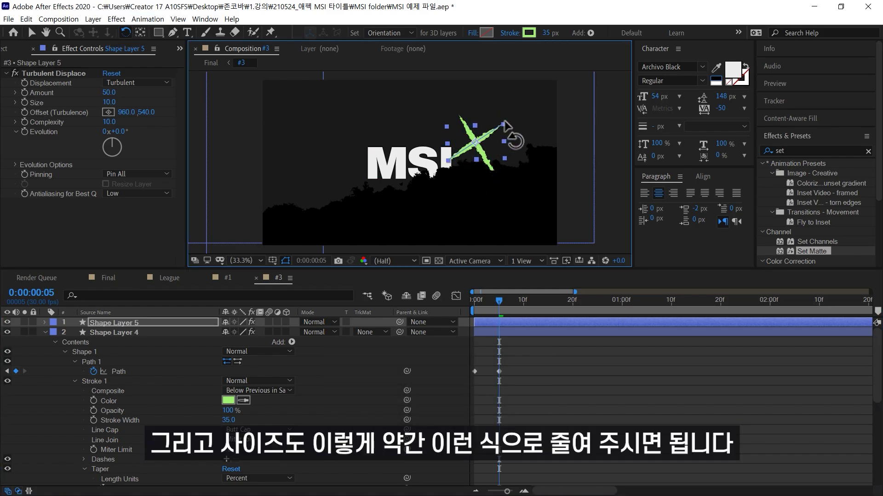
key("v")
left_click_drag(501, 129, 493, 161)
Step: Delay Shape Layer 5 by two frames, shift both line layers together so Shape Layer 4 starts at frame 25, and preview
left_click_drag(484, 322, 512, 324)
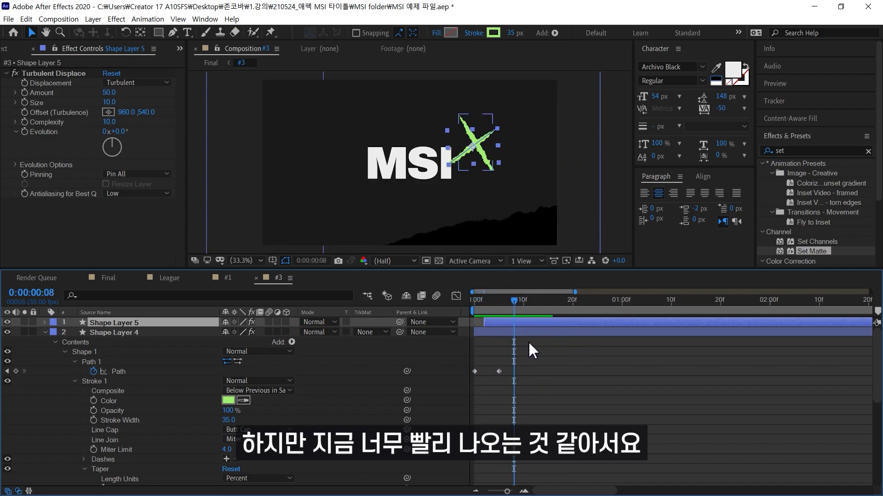
left_click(511, 333, "ctrl")
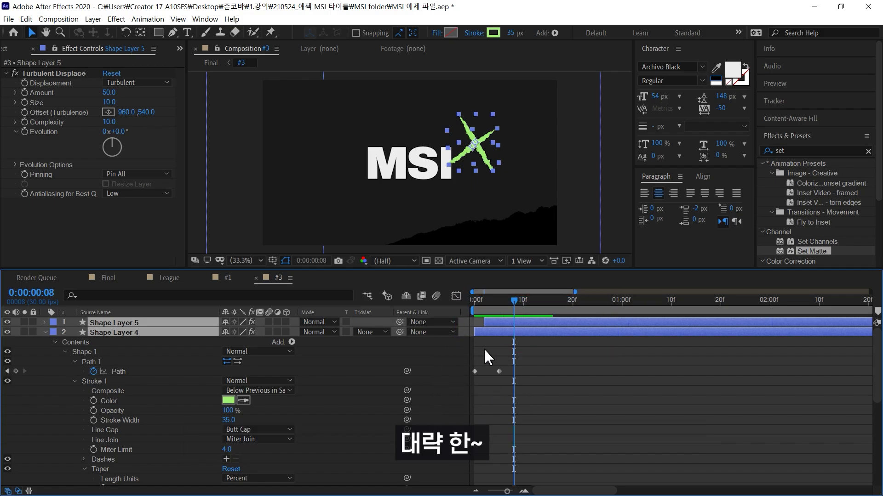
left_click_drag(529, 301, 603, 302)
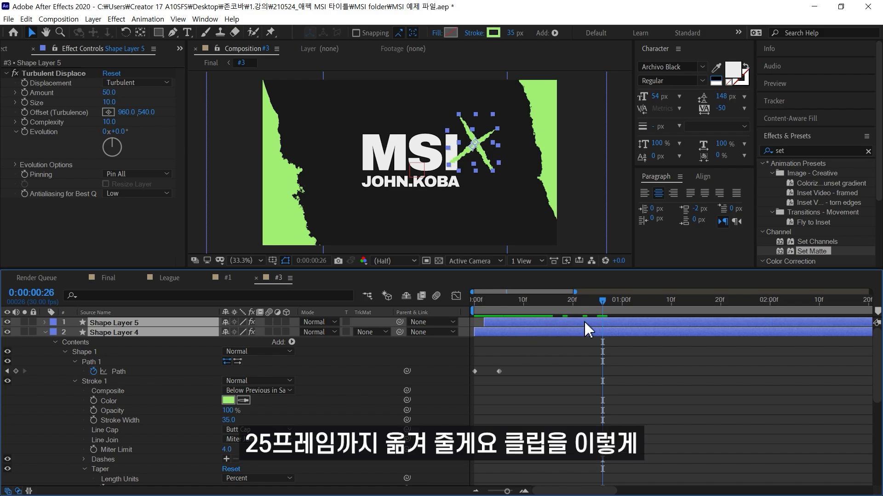
left_click_drag(599, 304, 597, 303)
left_click_drag(534, 333, 614, 332)
left_click_drag(588, 312, 461, 341)
key("space")
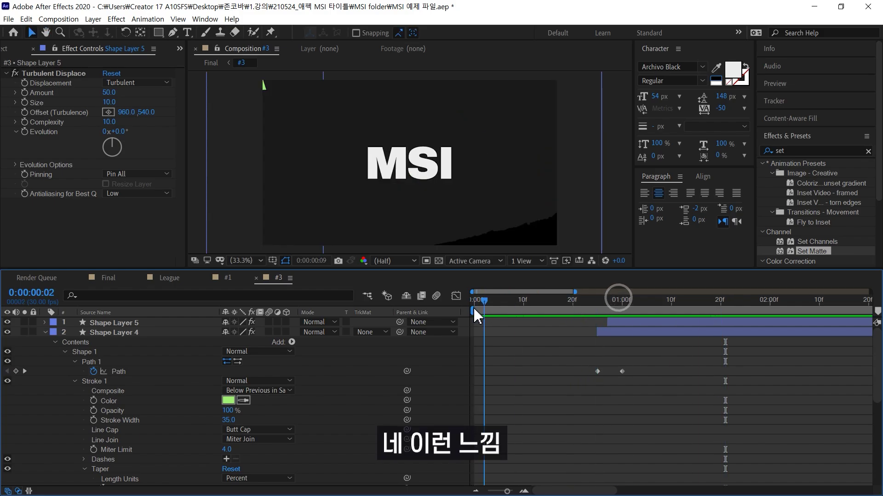
Step: Draw a small closed triangle above the M of MSI on a new shape layer and set its stroke to 25 px
mouse_move(616, 300)
left_mouse_down()
mouse_move(574, 313)
mouse_move(622, 313)
left_mouse_up()
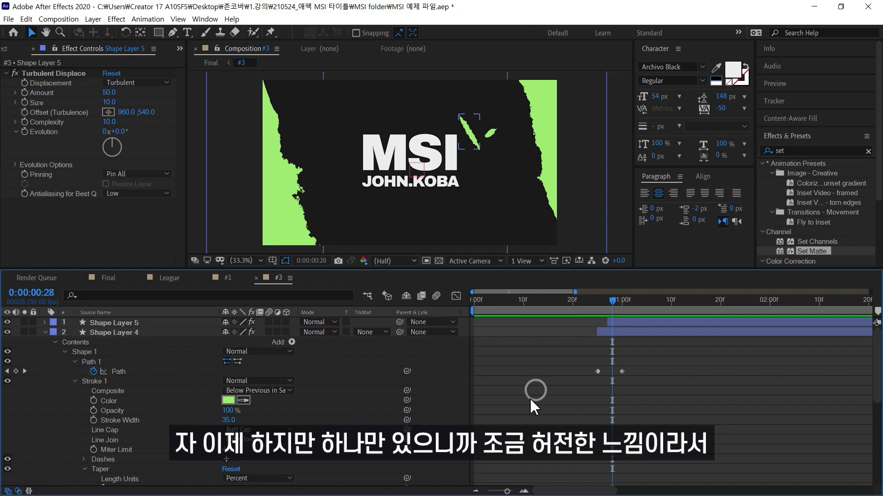
left_click(174, 33)
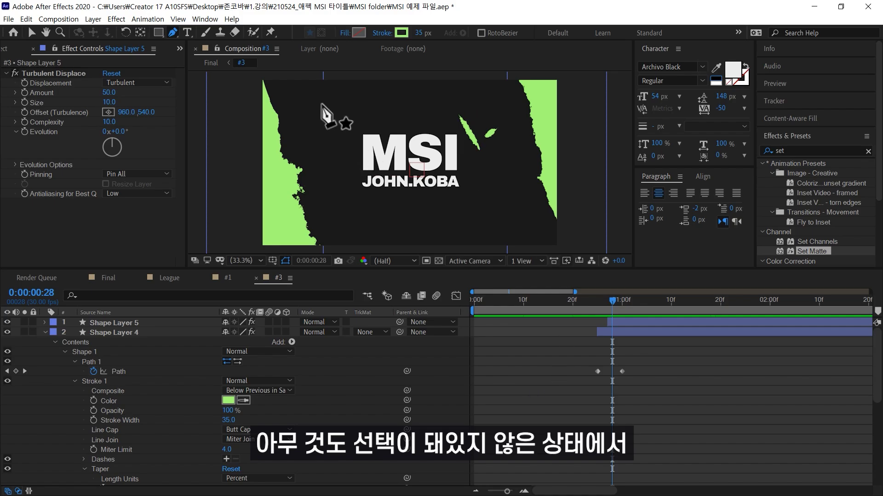
left_click(354, 102)
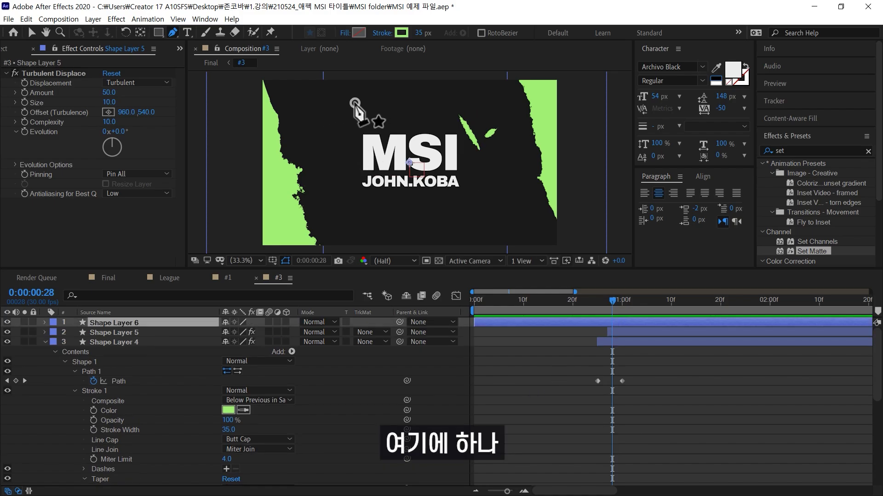
left_click(331, 126)
left_click(381, 117)
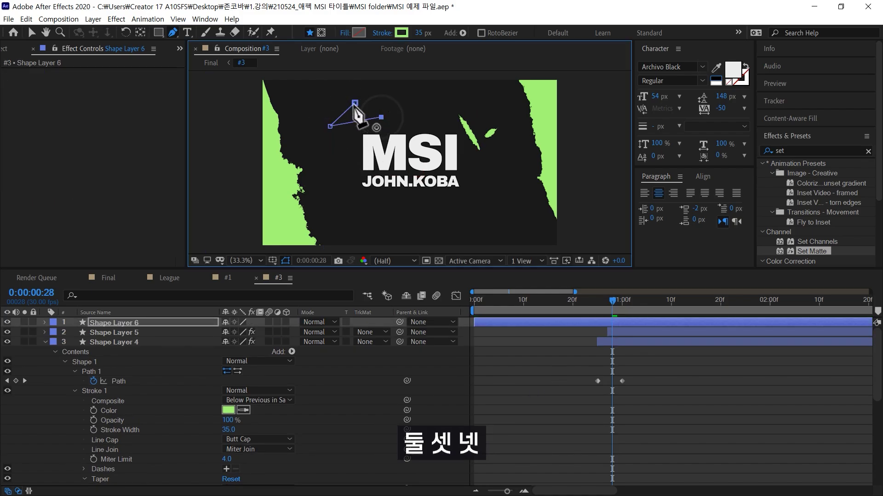
left_click(355, 103)
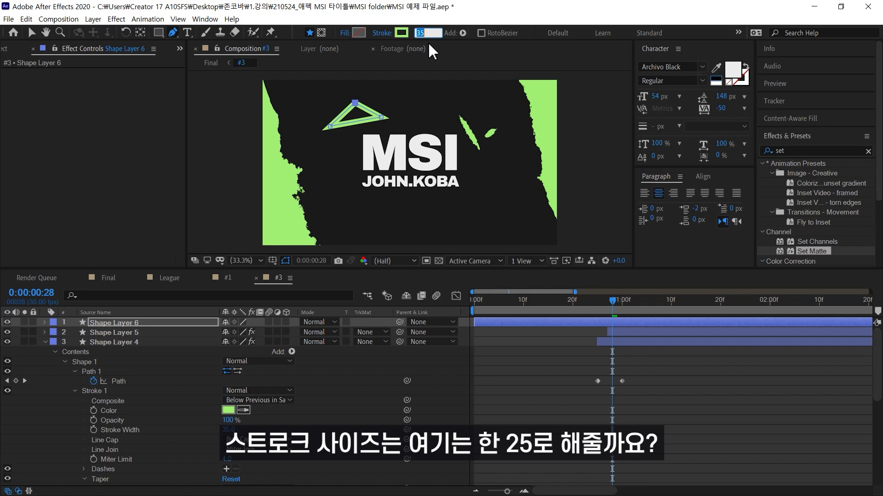
type("25")
key("Return")
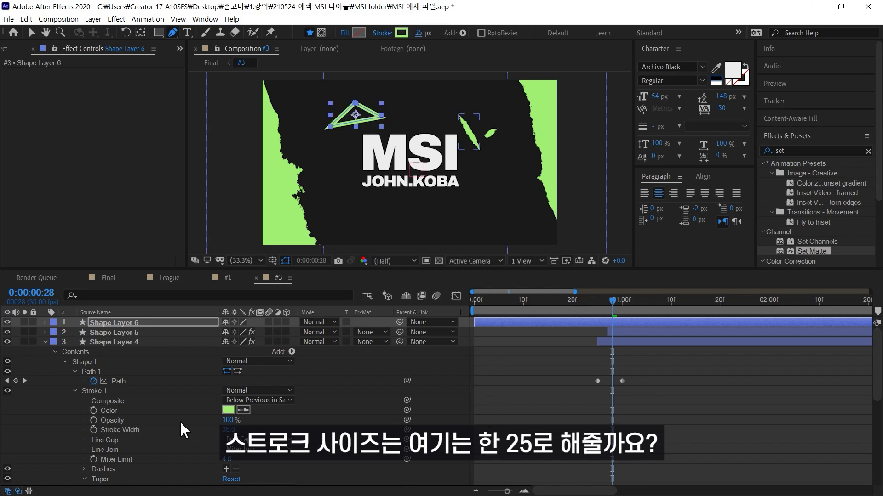
Step: Copy the Turbulent Displace effect from Shape Layer 4 and paste it onto the triangle's Shape Layer 6
left_click(118, 341)
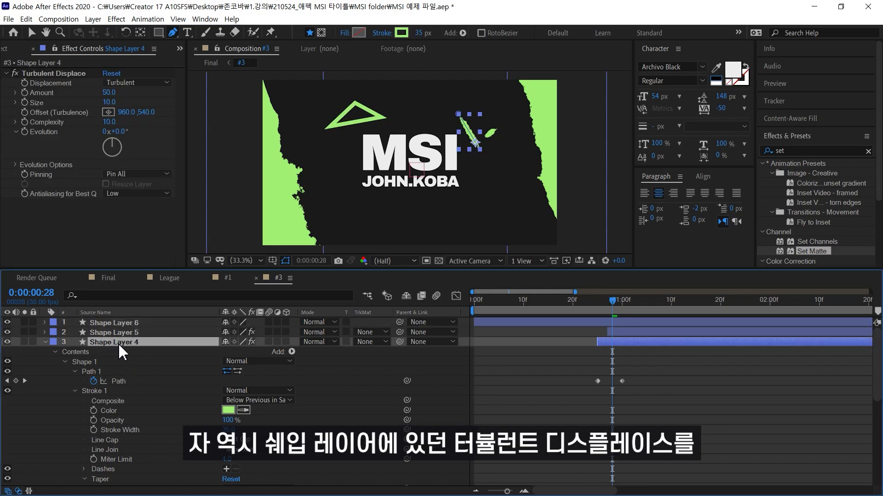
left_click(59, 73)
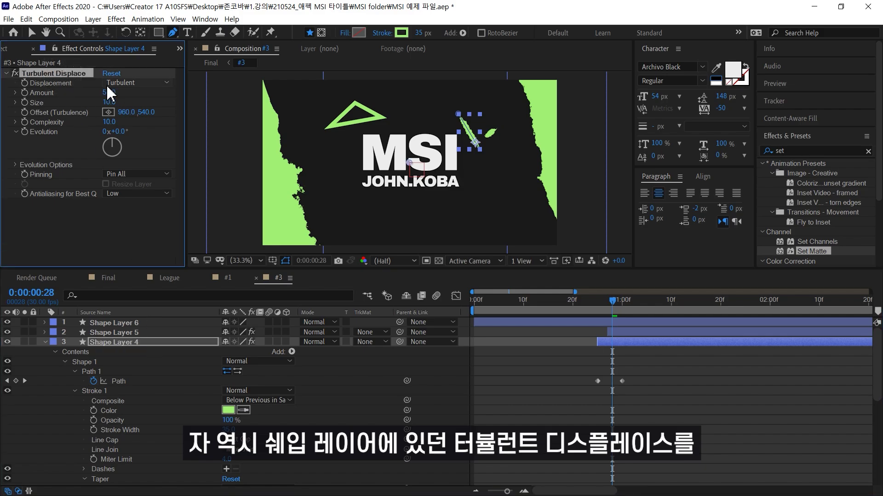
key("ctrl+c")
left_click(131, 322)
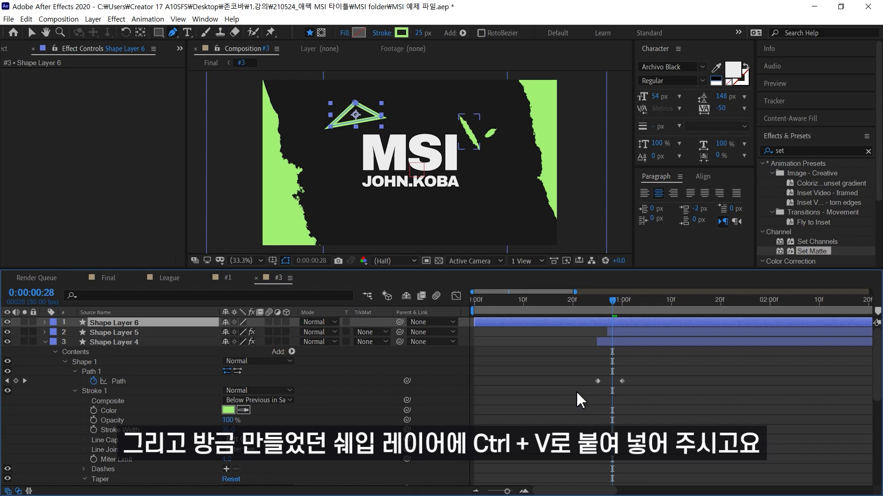
key("ctrl+v")
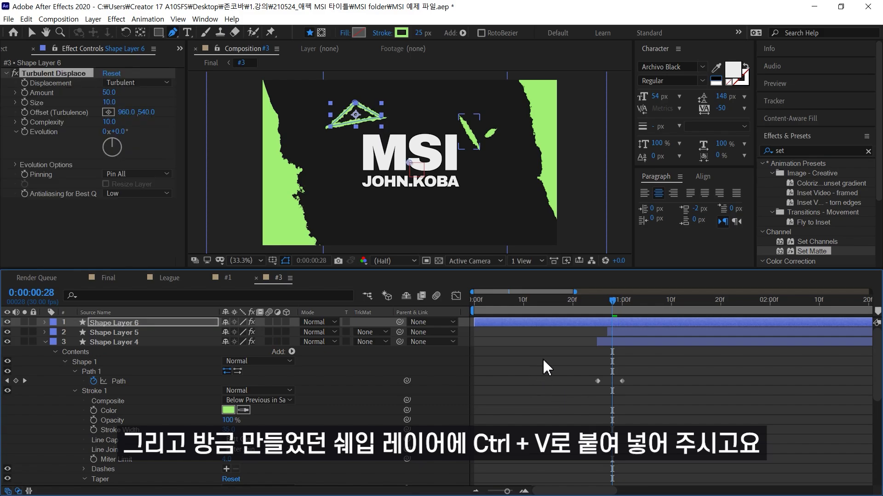
Step: Add Trim Paths to Shape Layer 6 and shift the layer to start at frame 10
left_click(44, 323)
left_click(292, 333)
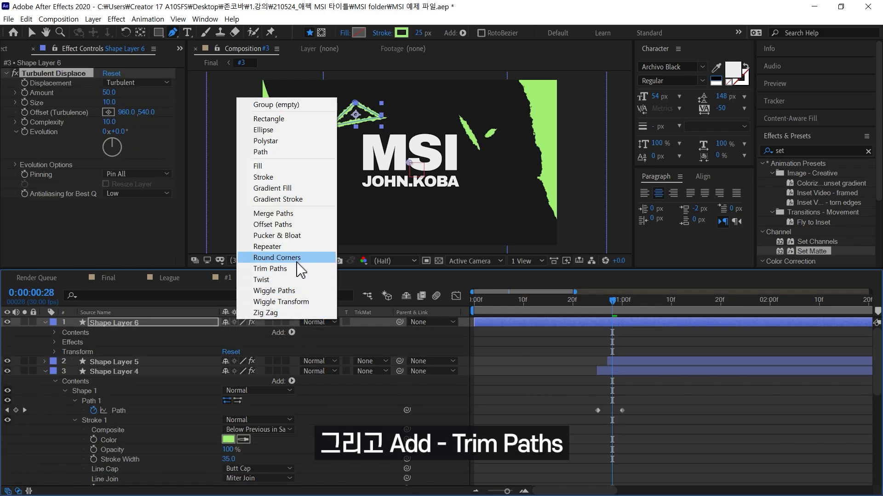
left_click(293, 269)
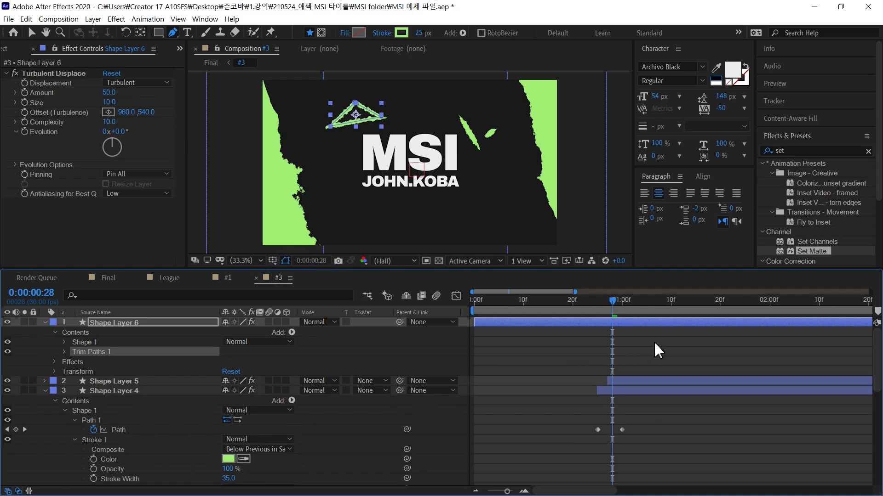
left_click(526, 304)
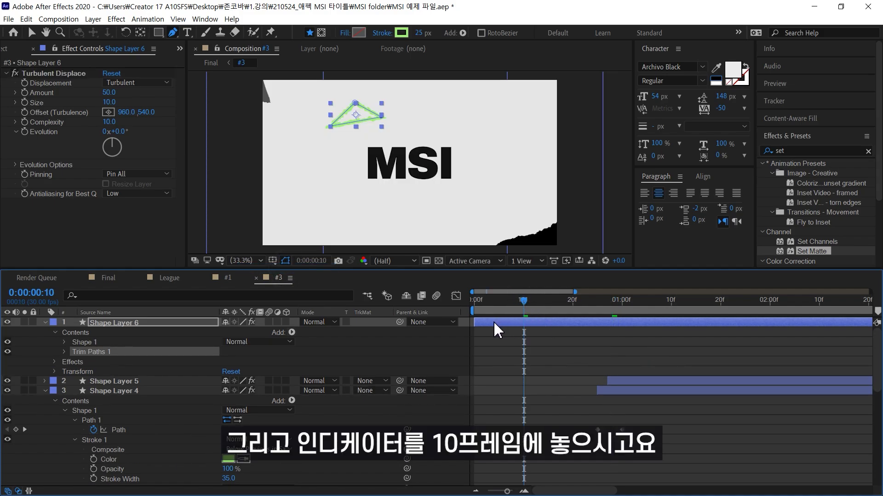
left_click_drag(487, 322, 520, 322)
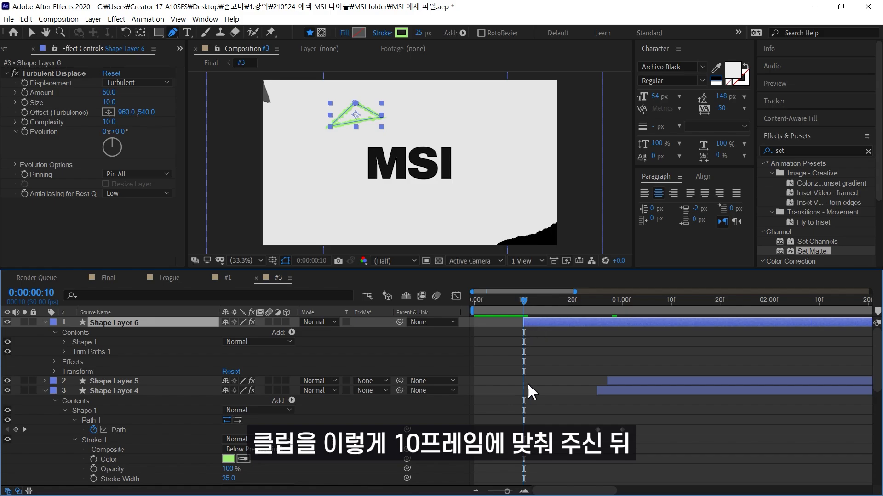
Step: Keyframe the triangle's Trim Paths End on Shape Layer 6 from 0% at frame 10 to 100% at 1 second
left_click(65, 352)
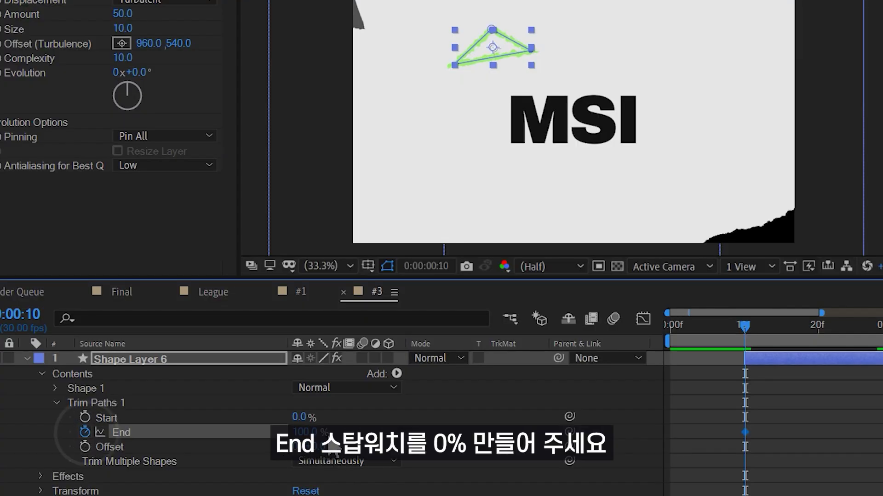
left_click(83, 371)
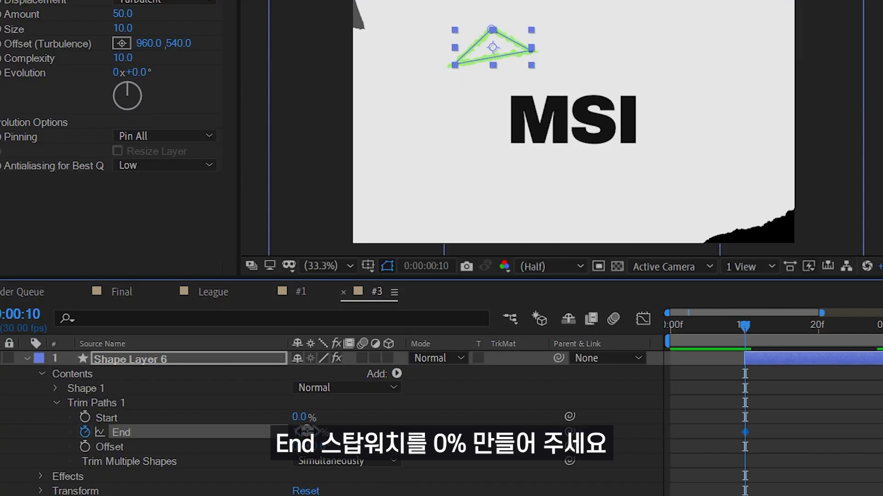
left_click_drag(230, 371, 202, 375)
left_click_drag(260, 437, 224, 442)
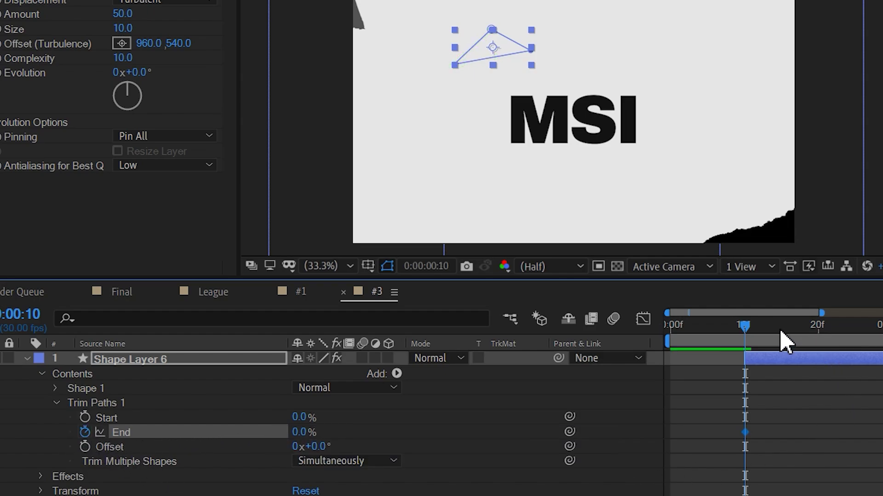
left_click(621, 308)
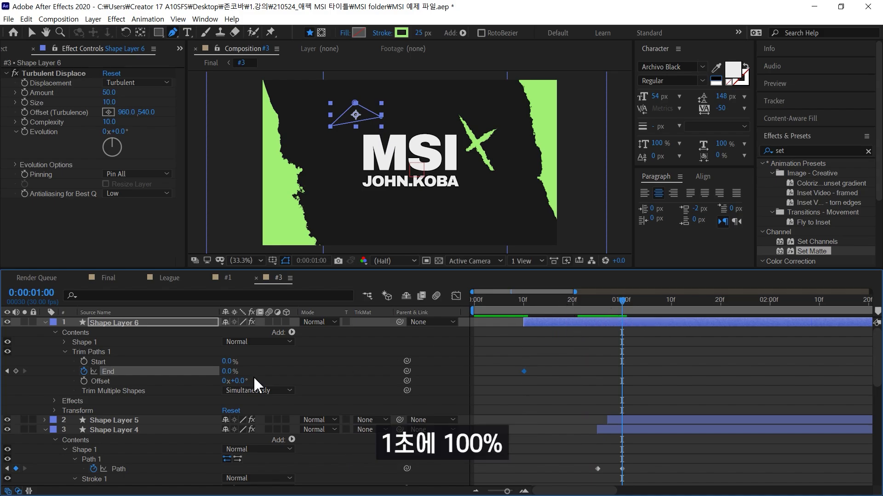
left_click_drag(229, 371, 513, 414)
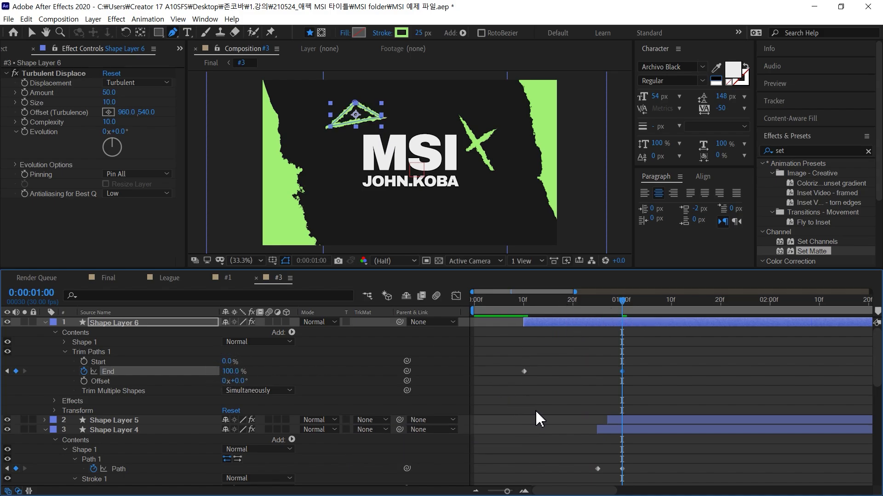
Step: Keyframe the triangle's Trim Paths Start from 0% at 1 second to 100% at 0:00:01:20
left_click(84, 361)
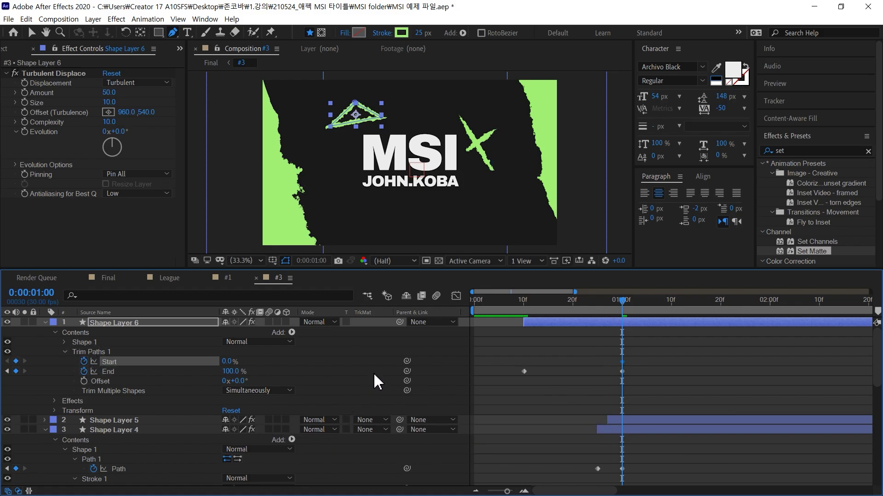
left_click_drag(674, 303, 720, 302)
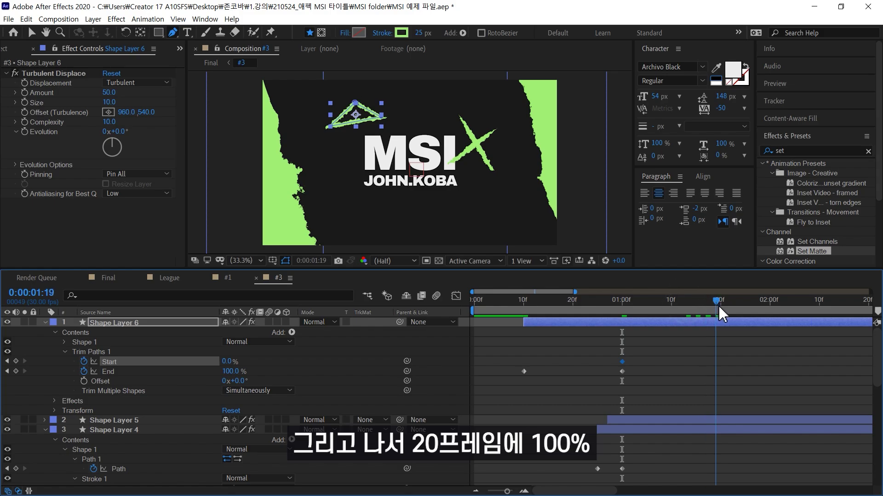
left_click_drag(225, 367, 409, 368)
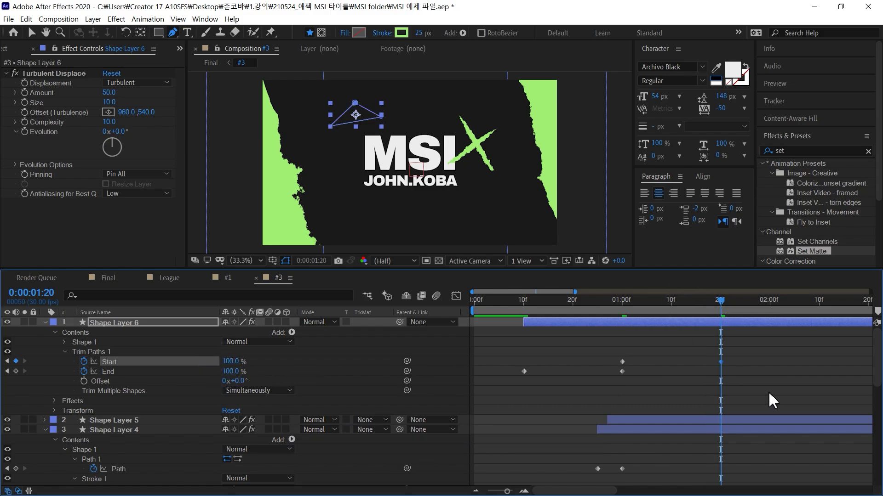
Step: Select the Trim Paths keyframes and set the Start keyframes' incoming and outgoing velocity influence to 80%
left_click_drag(812, 333, 487, 442)
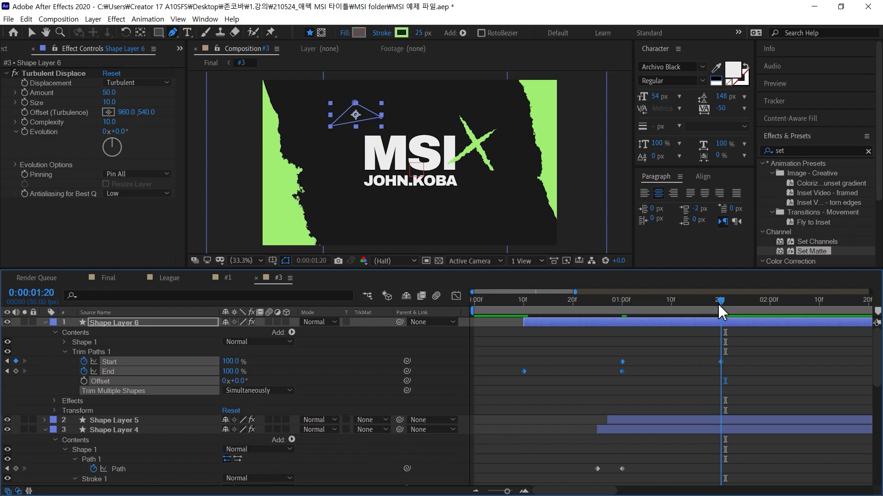
right_click(721, 362)
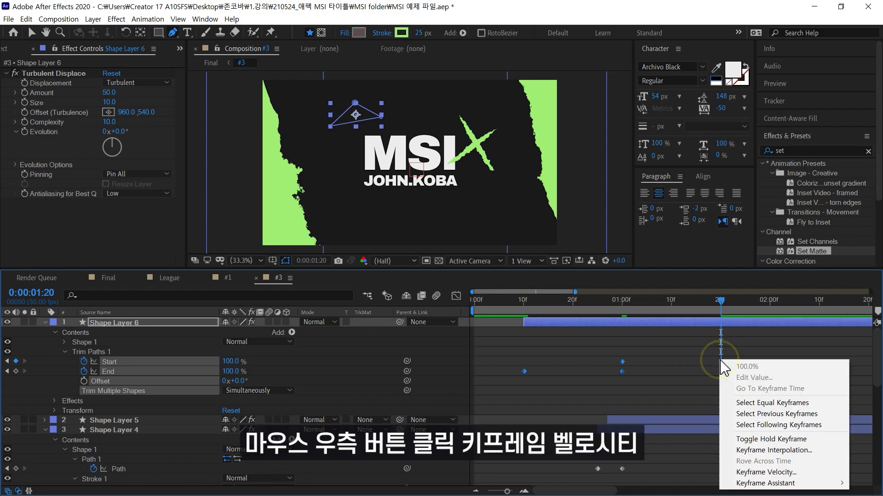
left_click(767, 472)
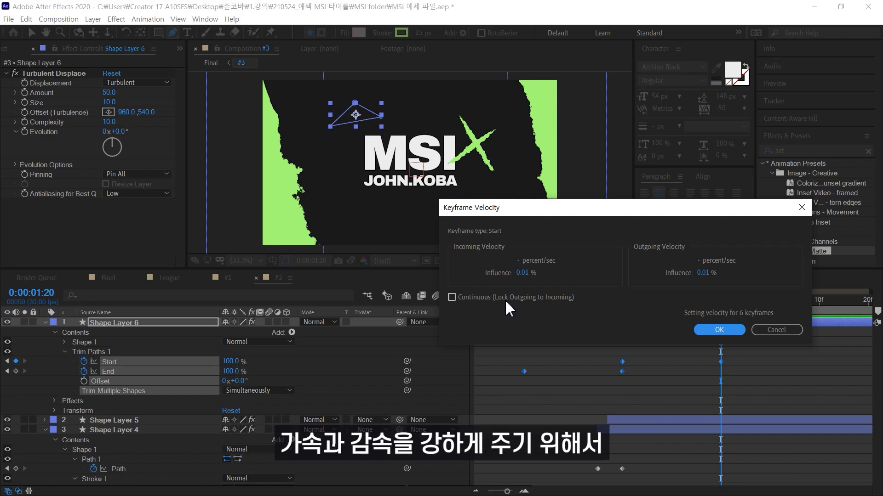
left_click(523, 273)
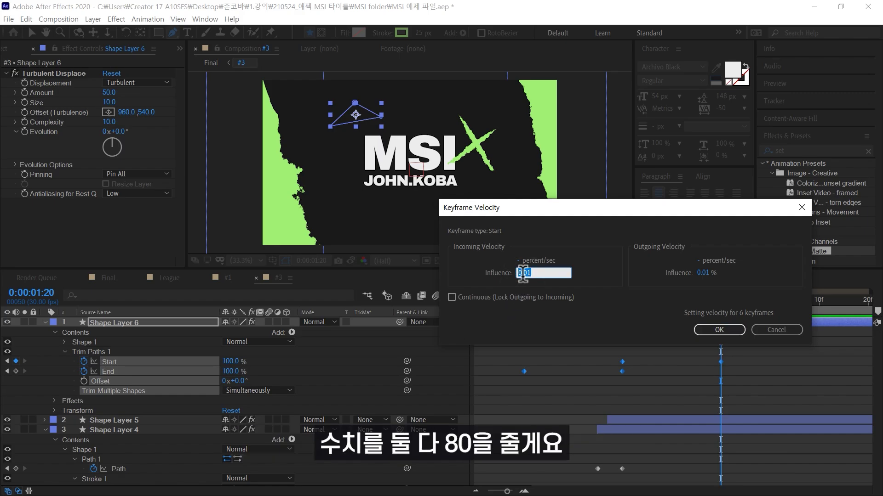
type("80")
left_click(703, 273)
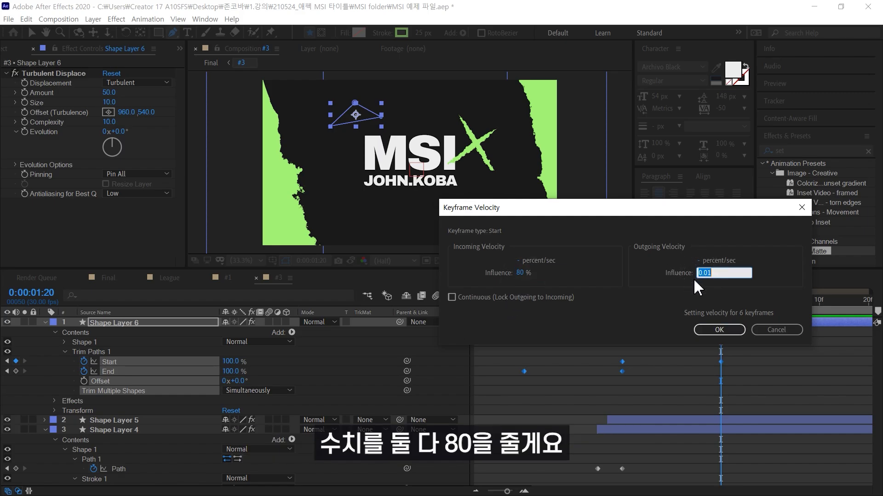
type("80")
key("Return")
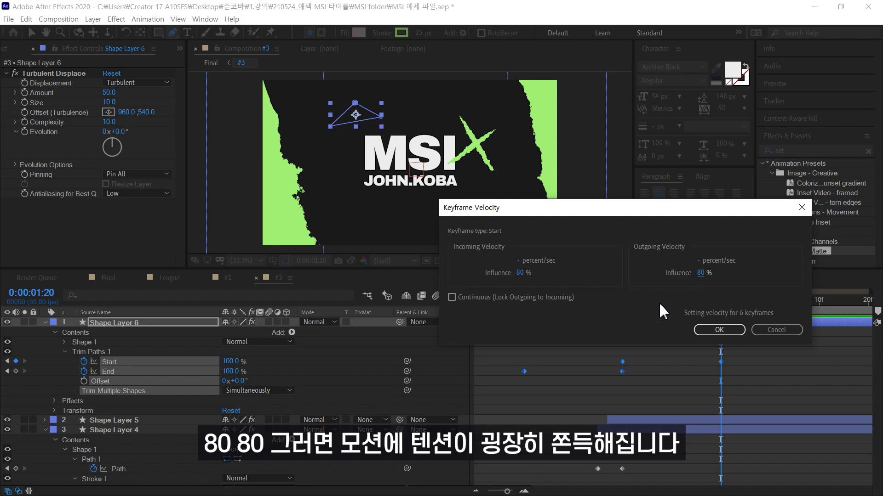
left_click(720, 332)
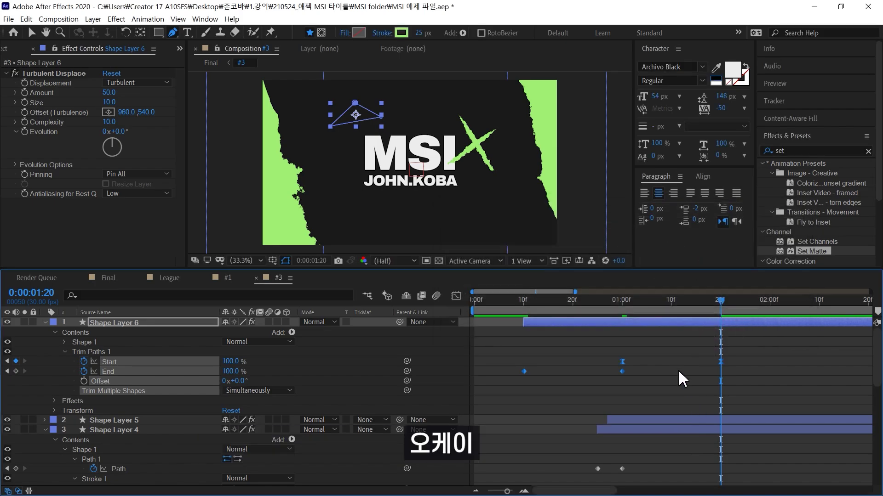
Step: Set the incoming and outgoing velocity influence of the two End keyframes to 80% and preview from the start
left_click(659, 373)
left_click_drag(613, 360, 739, 367)
left_click_drag(640, 368, 522, 376)
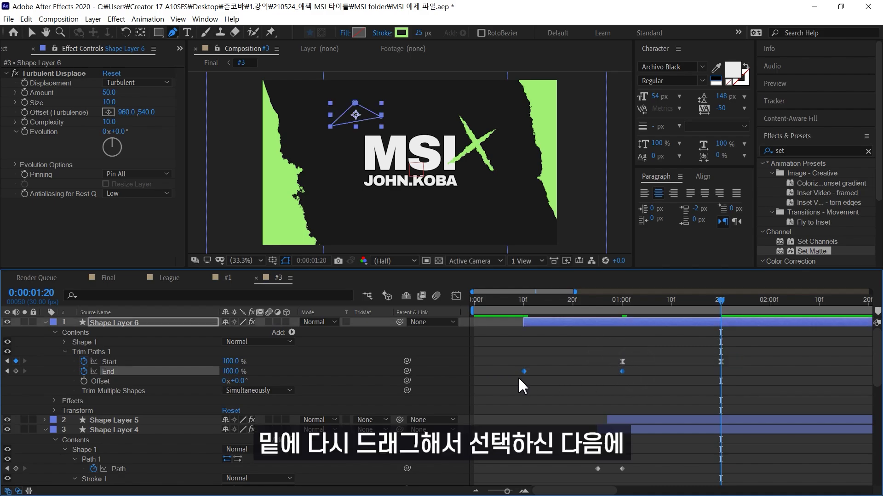
right_click(622, 389)
left_click(643, 349)
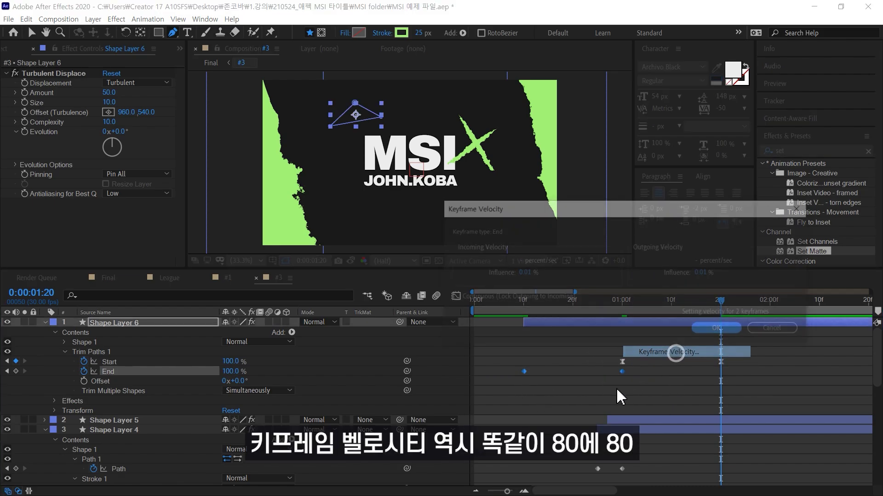
left_click(523, 273)
type("80")
key("Tab")
key("Tab")
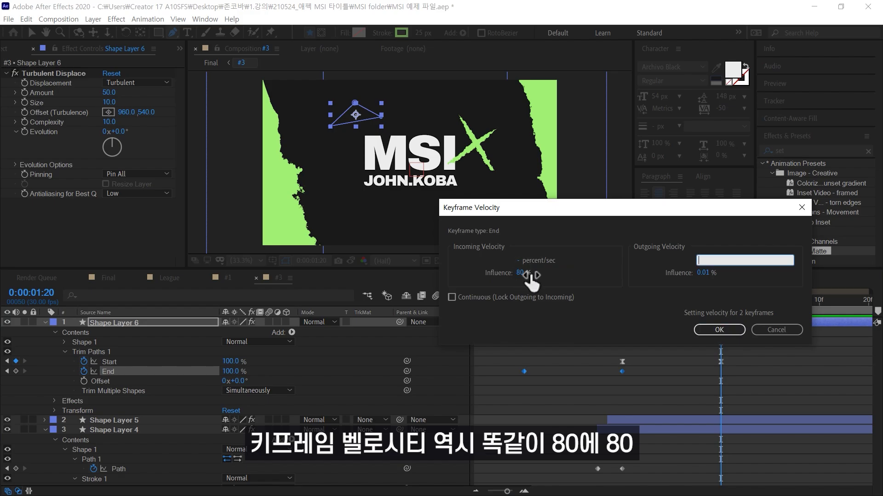
type("80")
left_click(730, 329)
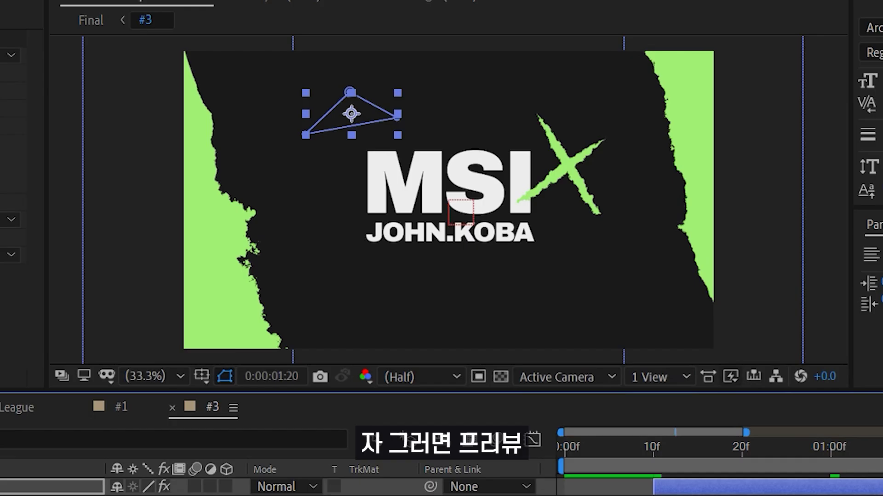
key("Home")
key("space")
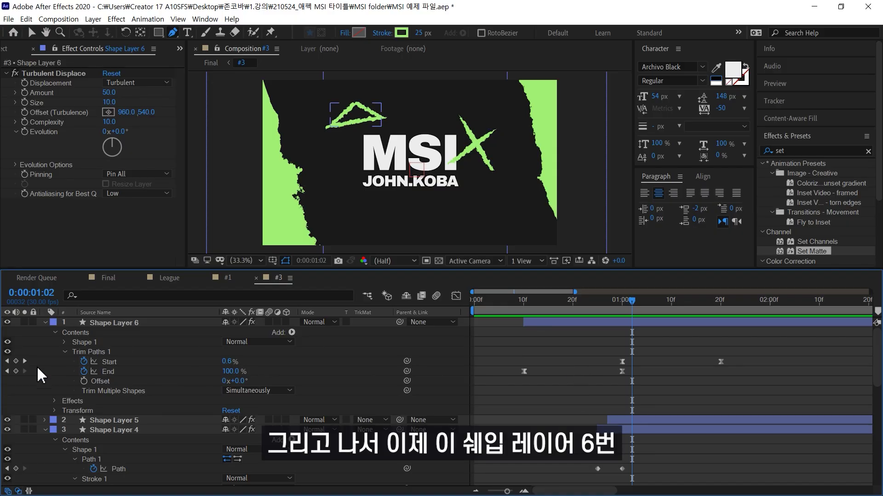
Step: Rotate the triangle on Shape Layer 6 slightly counterclockwise and place it a little further up and left of the M
left_click(112, 322)
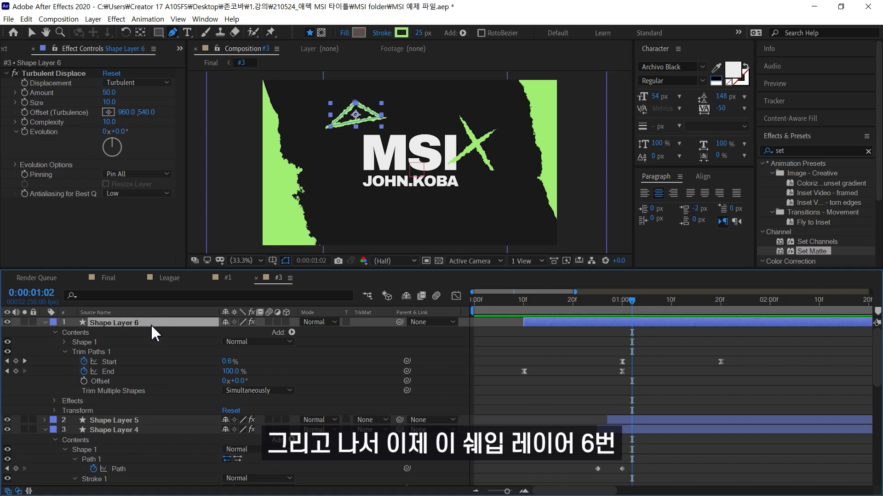
left_click(511, 351)
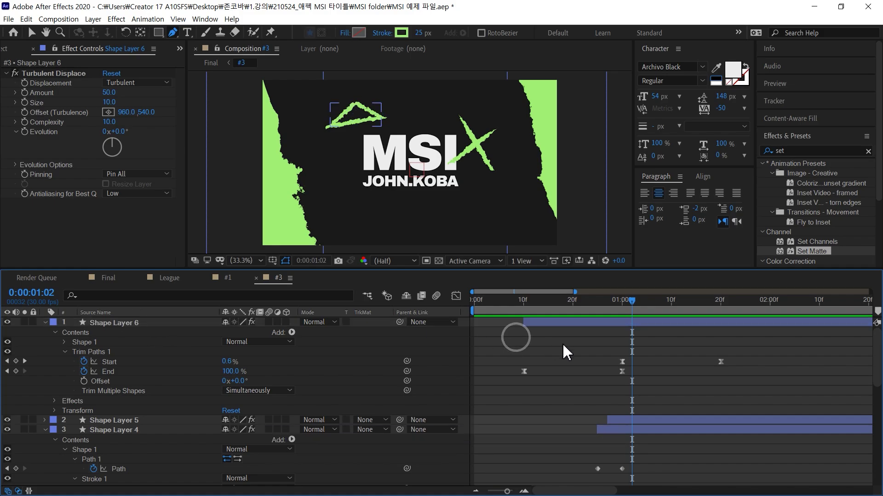
left_click(372, 124)
key("w")
left_click_drag(372, 123, 356, 97)
key("v")
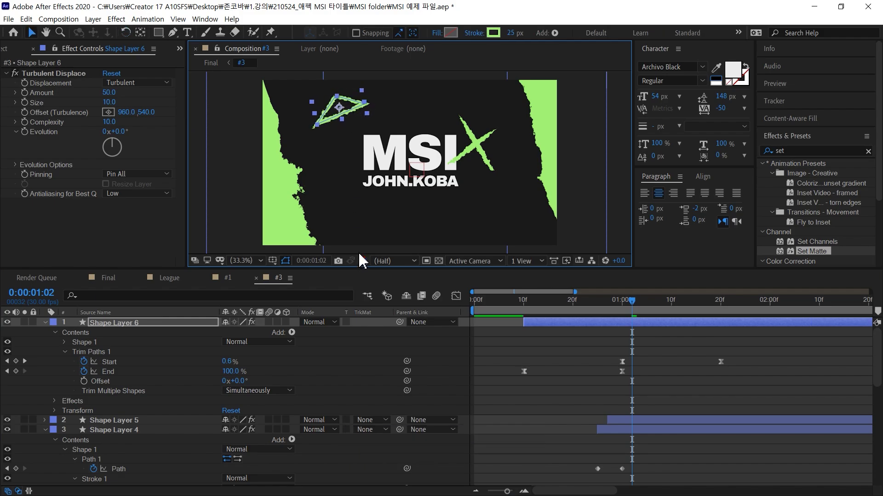
Step: Collapse the properties of all layers in the #3 timeline and scrub through the title animation
left_click(605, 372)
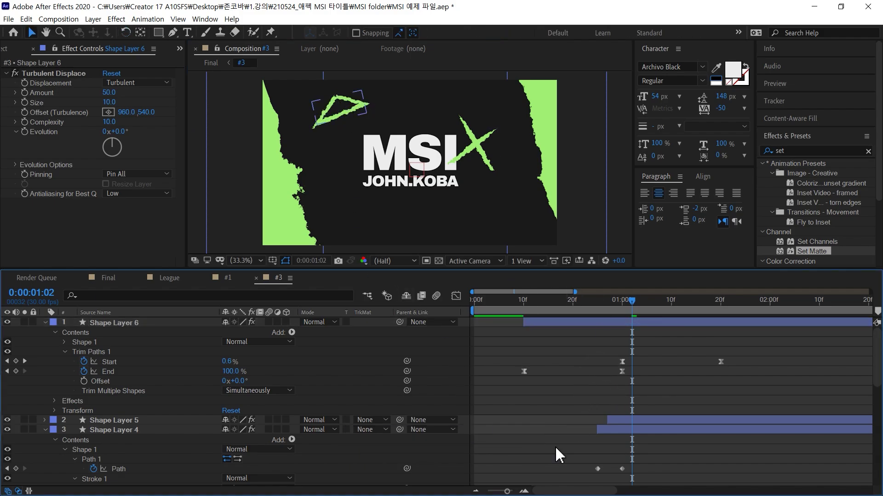
key("u")
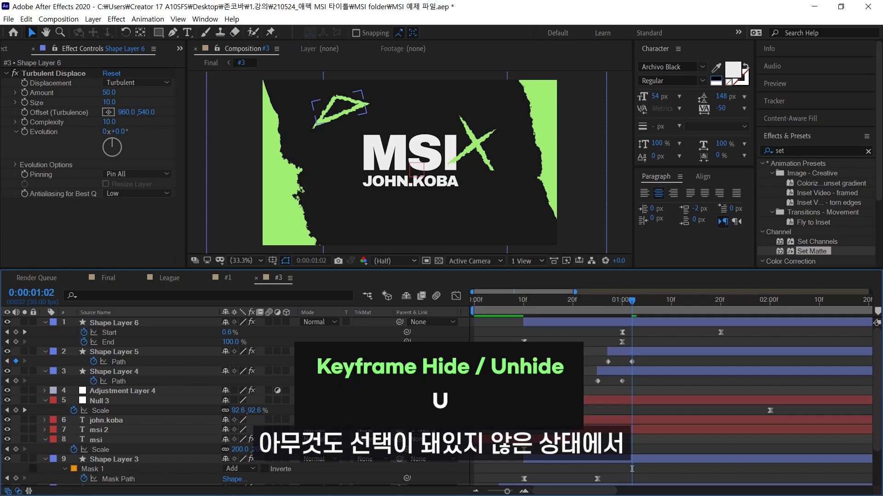
key("u")
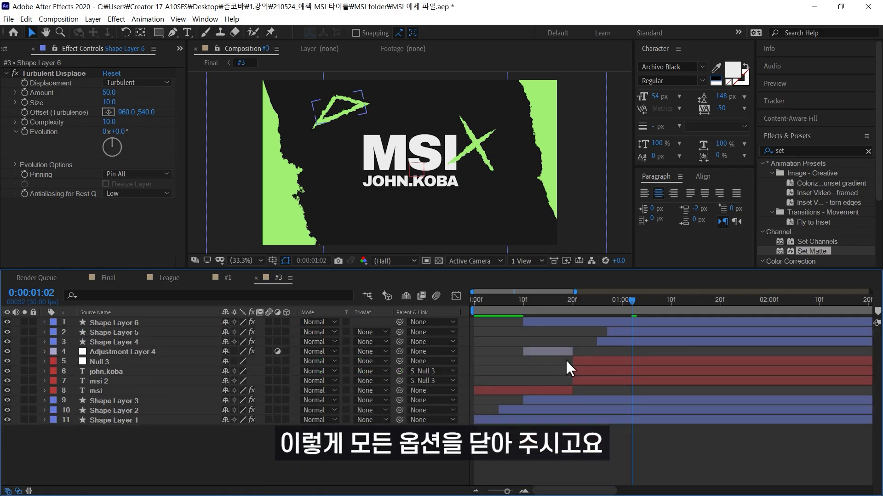
left_click_drag(571, 301, 701, 303)
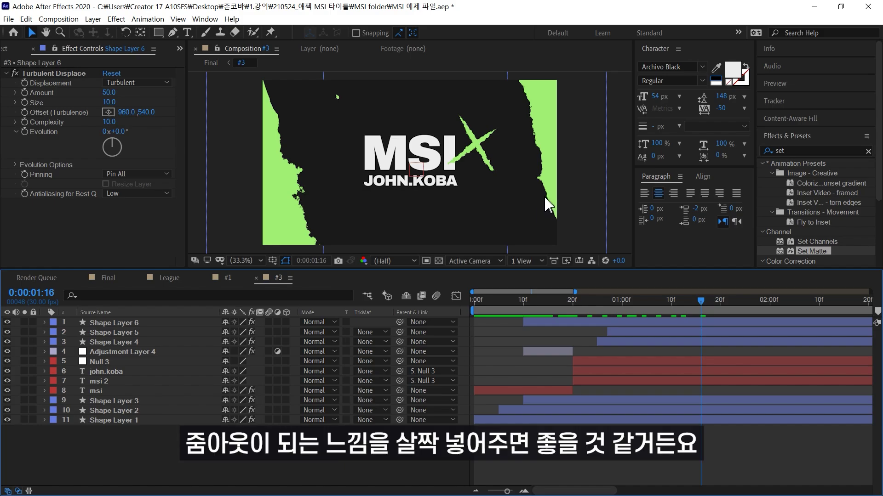
Step: Create a null layer at frame 0 and parent every layer without a parent to it, leaving john.koba and msi 2 on Null 3
left_click_drag(528, 301, 239, 471)
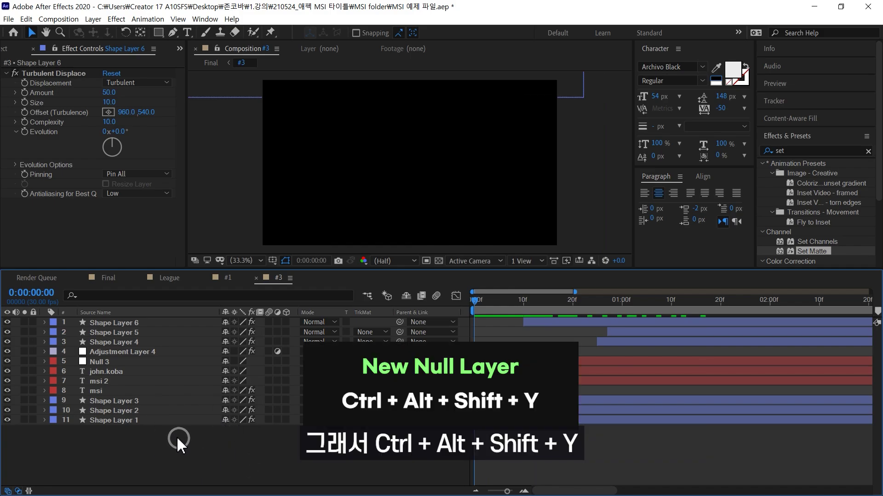
key("ctrl+alt+shift+y")
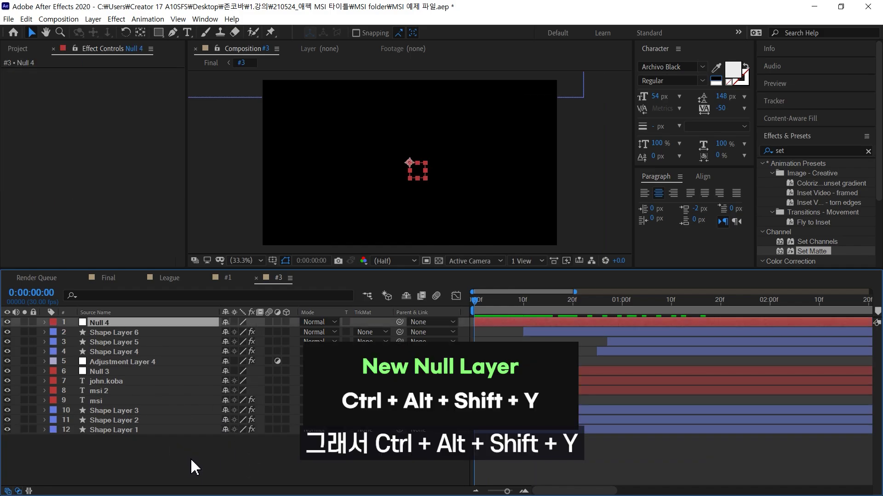
left_click(116, 372)
left_click(123, 334, "shift")
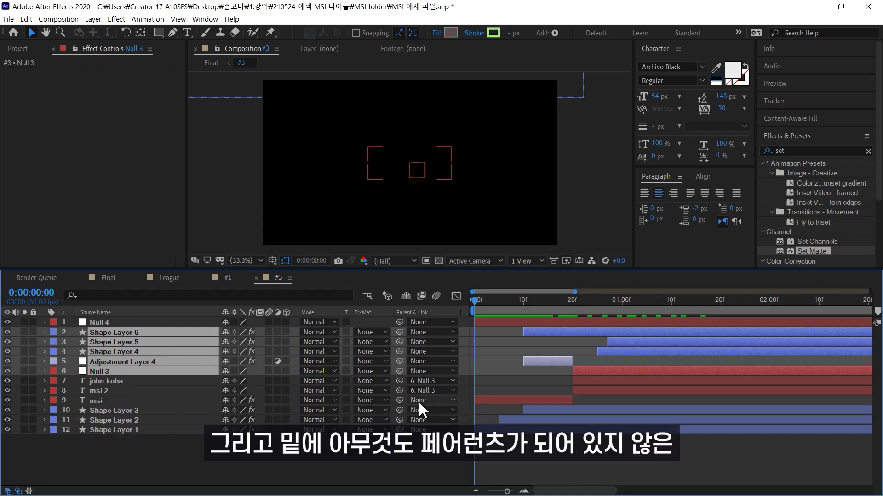
left_click(195, 400, "ctrl")
left_click(163, 410, "ctrl")
left_click(158, 420, "ctrl")
left_click(159, 430, "ctrl")
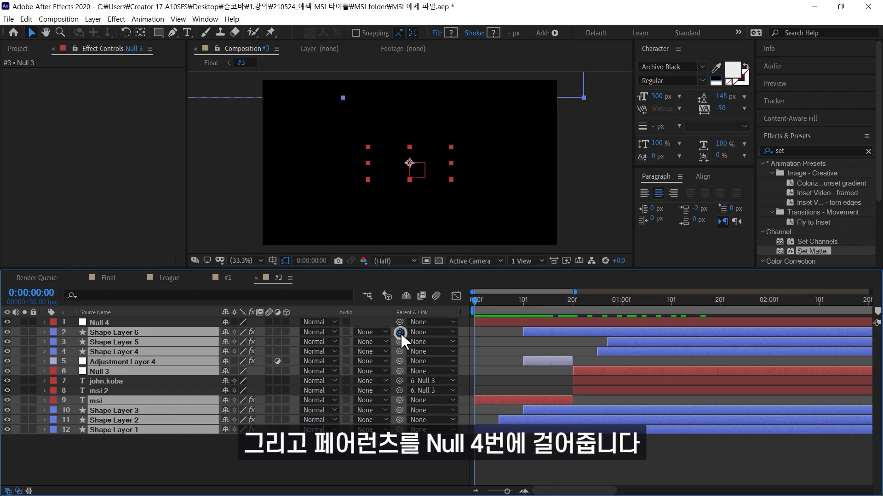
left_click_drag(399, 331, 109, 325)
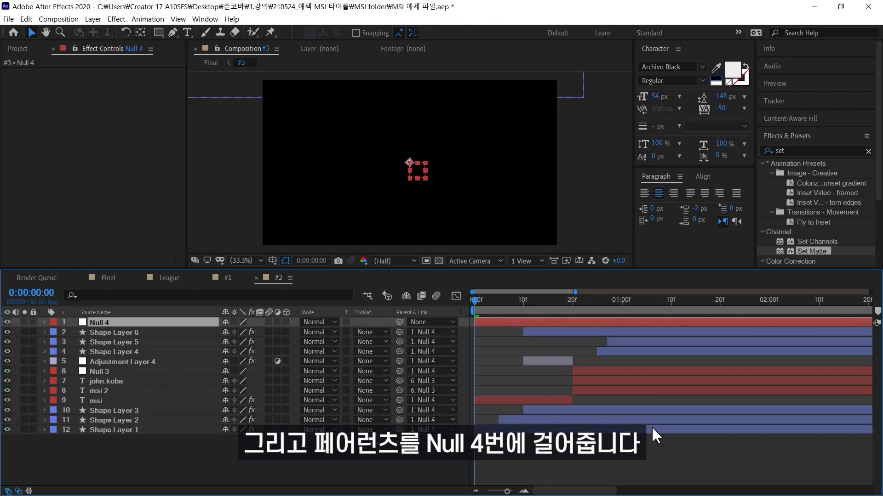
Step: Add a starting Scale keyframe at frame 0 on Null 4 and go to 2 seconds in the timeline
key("s")
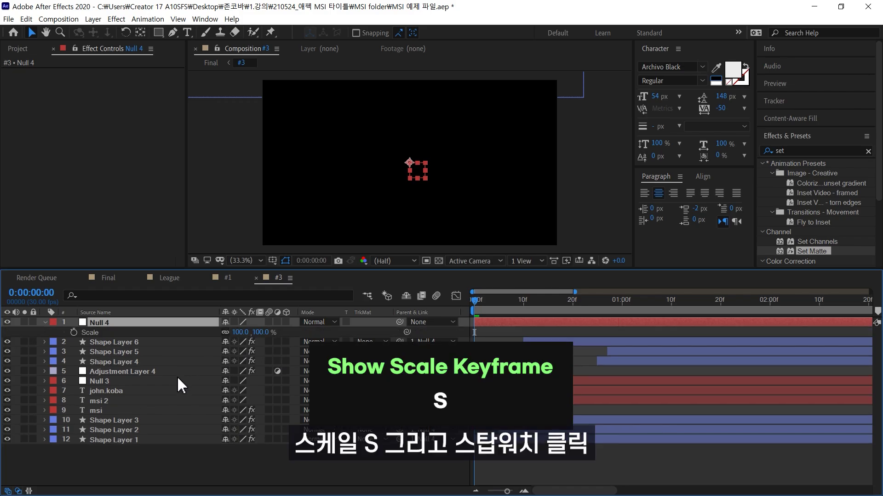
left_click(74, 332)
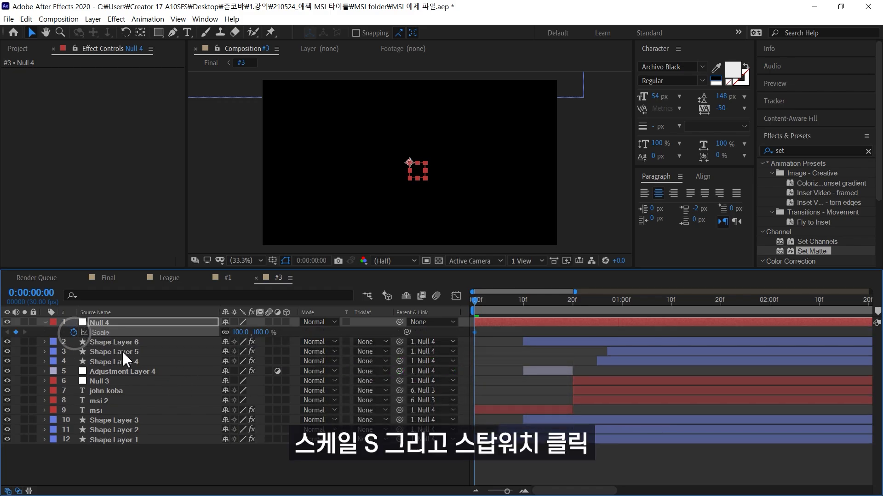
left_click(772, 300)
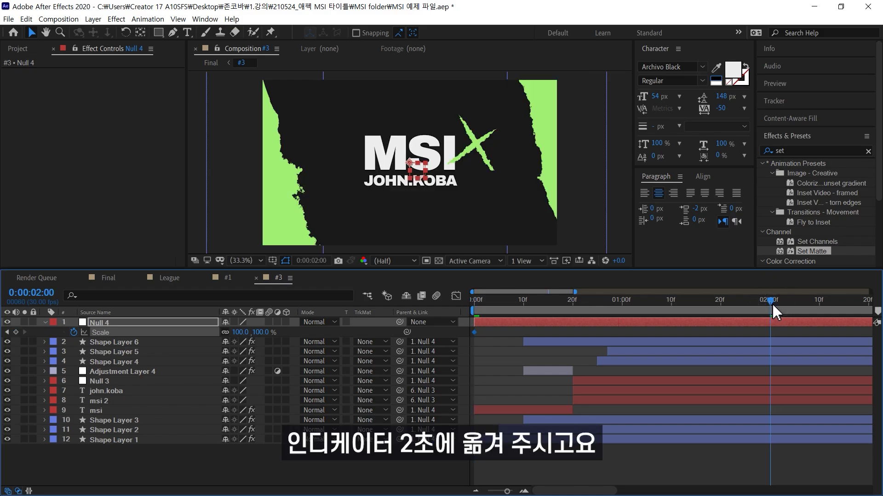
Step: Try a 90% scale for Null 4 at the 2-second mark
left_click(240, 333)
type("90")
key("Return")
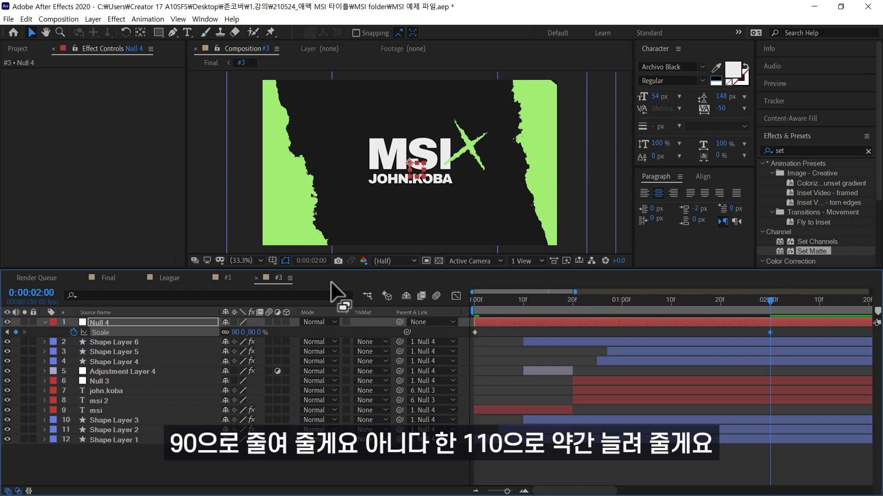
key("ctrl+z")
Step: Set Null 4's scale to 110% at 2 seconds and apply Easy Ease to that keyframe only
left_click(240, 332)
type("11")
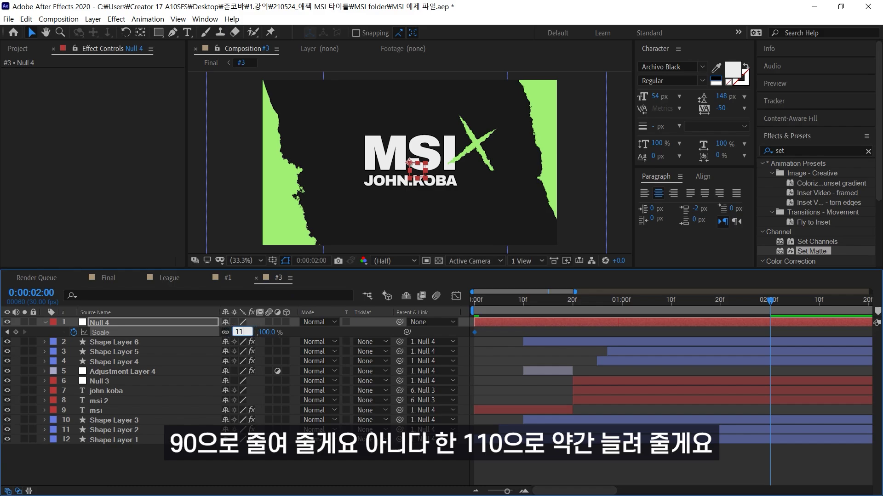
type("0")
key("Return")
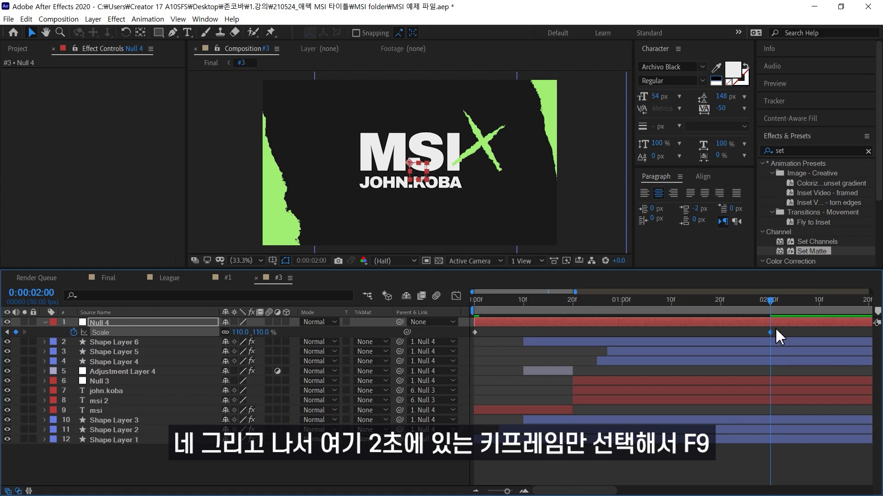
key("F9")
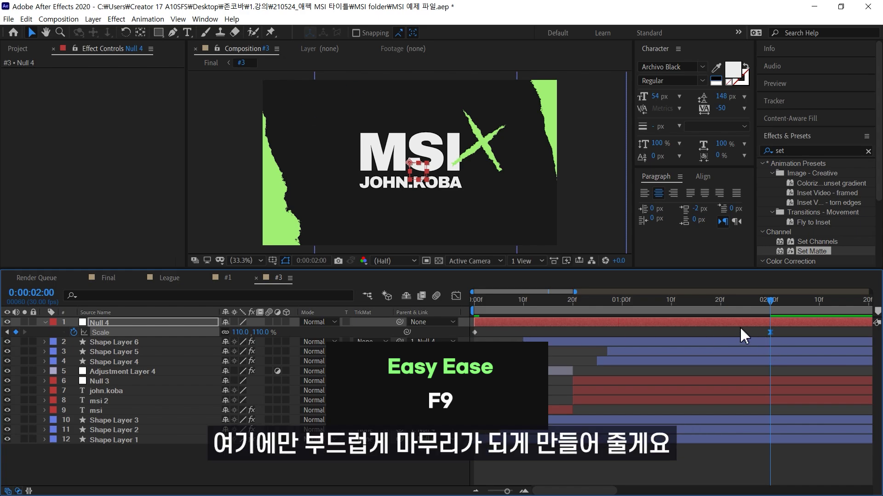
Step: Preview the zoom and move Null 4's eased Scale keyframe out to 3 seconds
left_click(762, 306)
key("space")
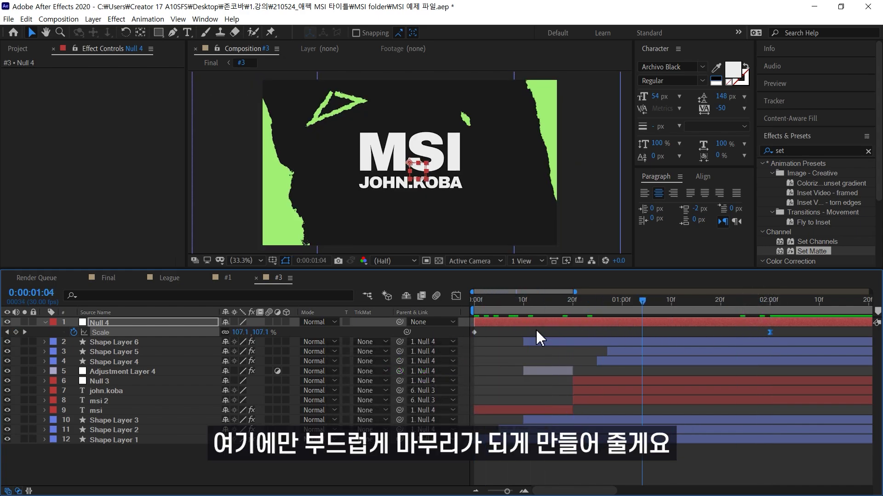
key("space")
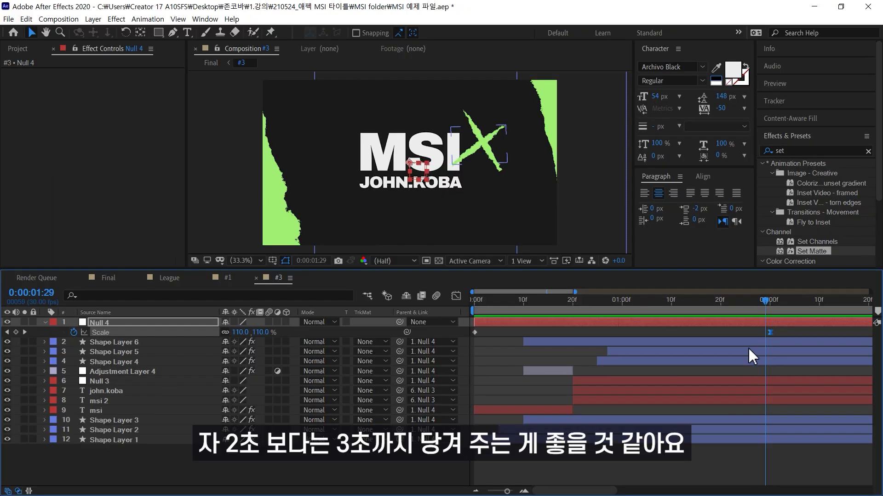
key("minus")
left_click_drag(708, 332, 825, 343)
left_click(824, 317)
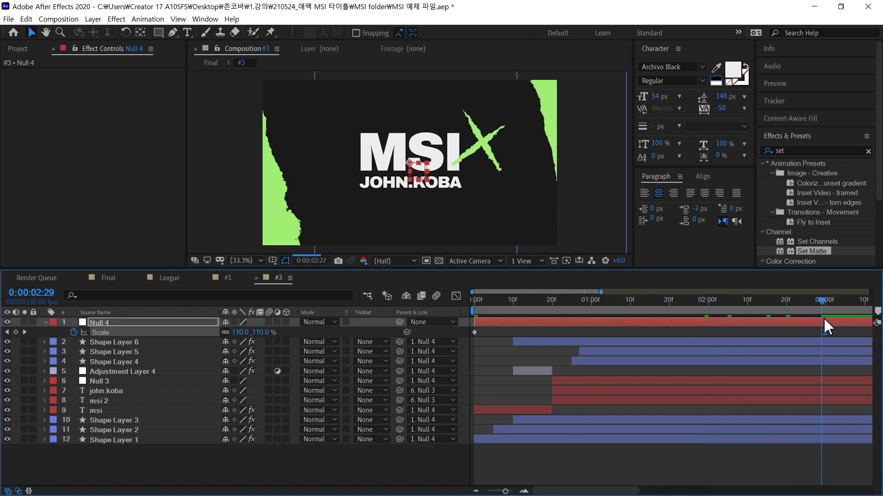
key("Page_Down")
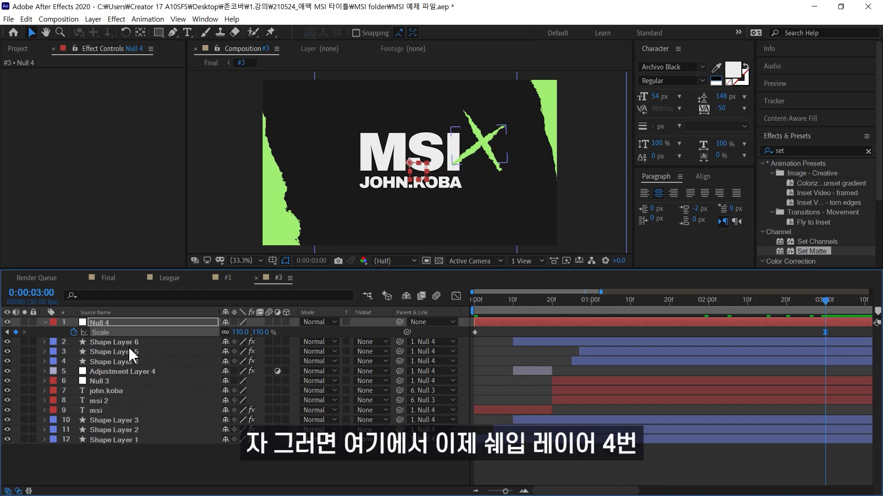
Step: Copy Shape Layer 4 from #3 and open the #2 precomp from the Final composition
left_click(118, 362)
left_click_drag(588, 303, 611, 291)
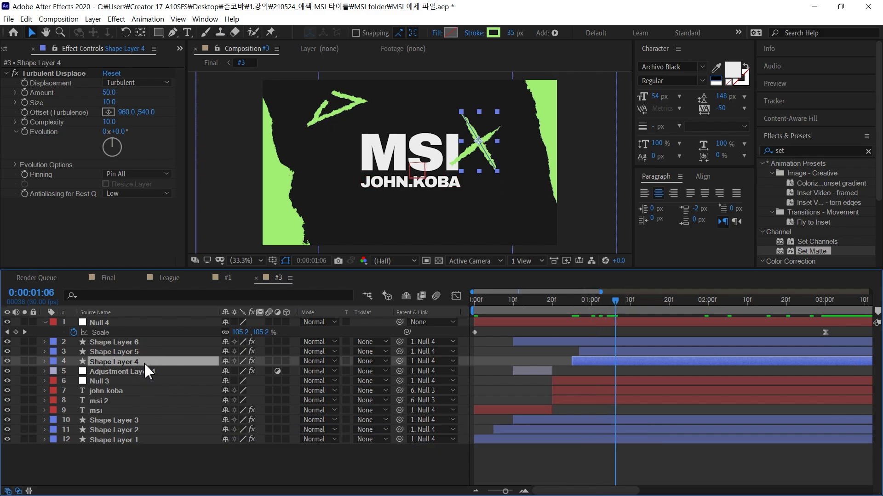
left_click(106, 278)
left_click(116, 332)
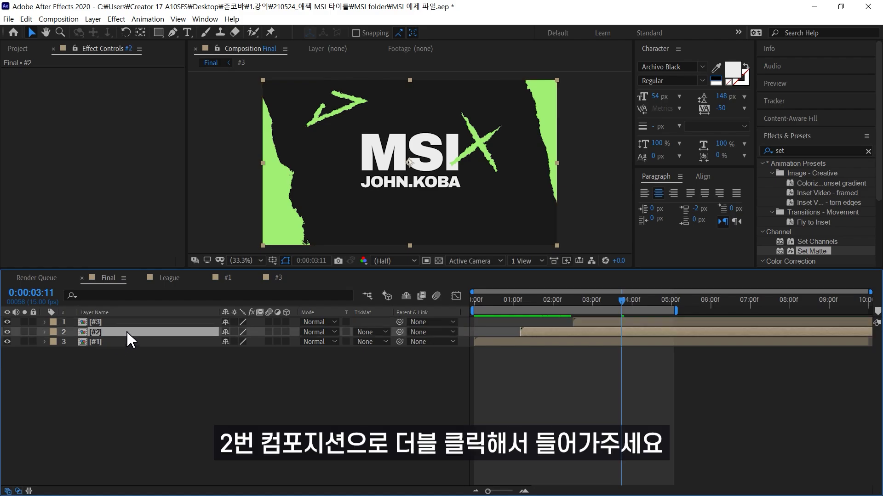
double_click(126, 331)
Step: Paste Shape Layer 4 into #2 at 1 second, where the INVITATIONAL text starts, and reveal its keyframes
left_click_drag(560, 301, 514, 309)
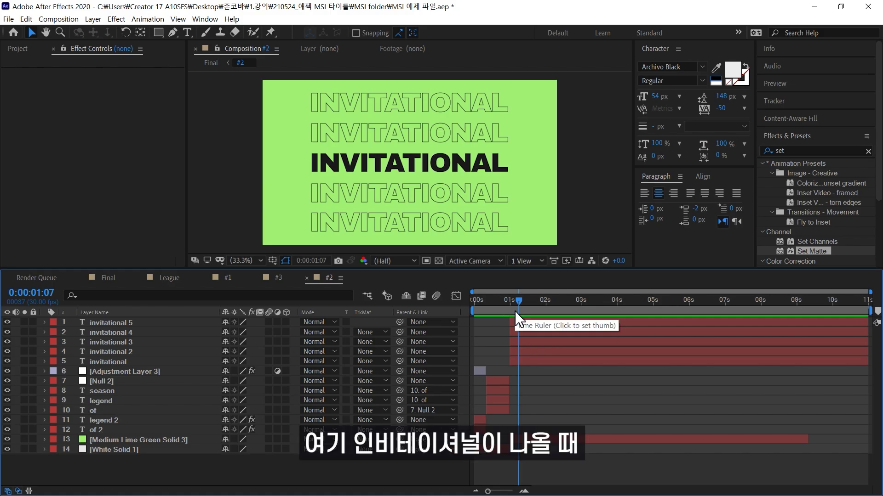
left_click_drag(516, 313, 510, 311)
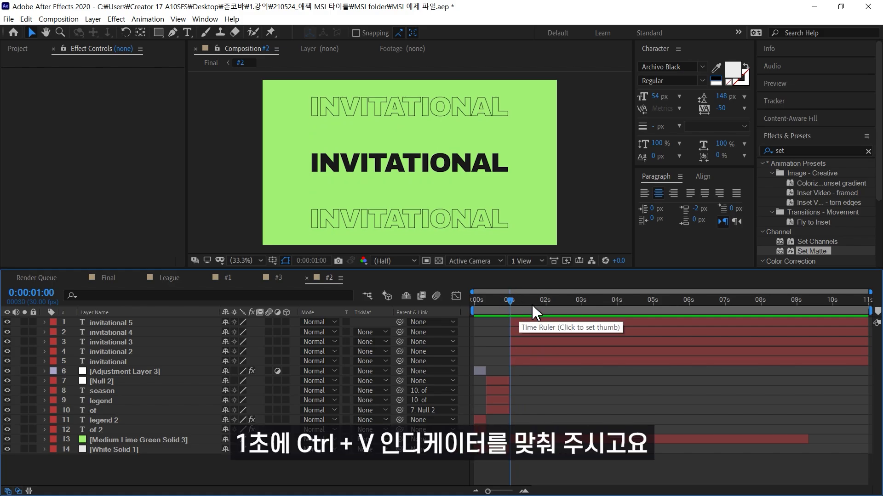
key("ctrl+v")
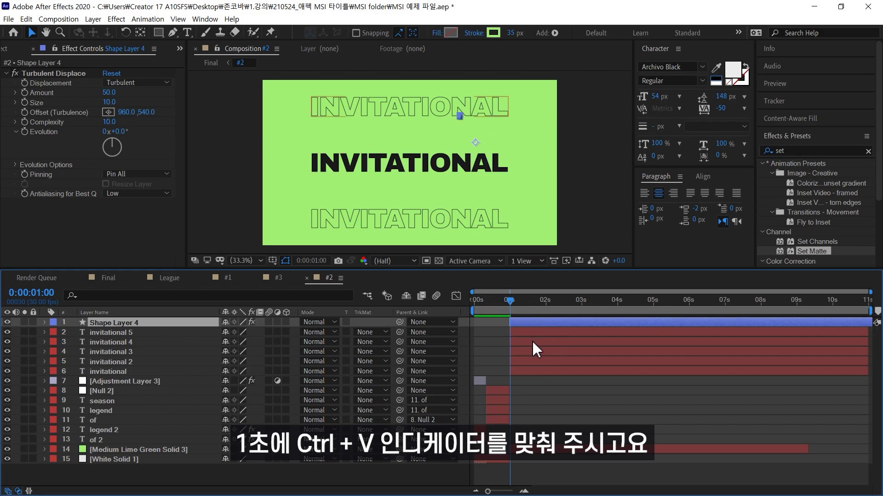
key("u")
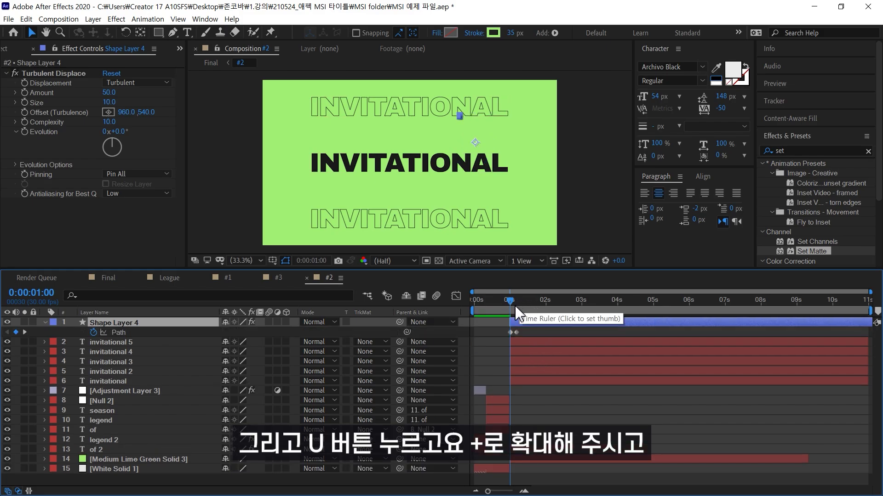
Step: Go to Shape Layer 4's second Path keyframe at 0:00:01:05, filter the timeline for "path" and select Path 1
key("equal")
key("equal")
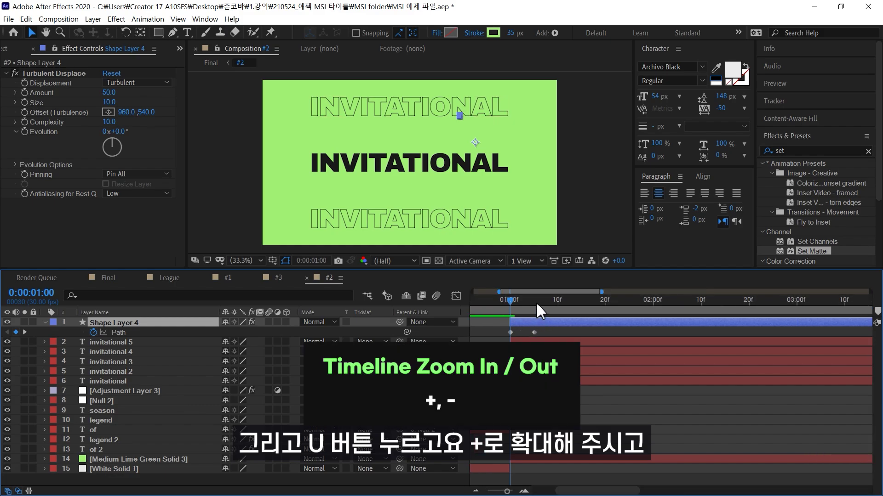
left_click(530, 301)
left_click_drag(532, 300, 534, 300)
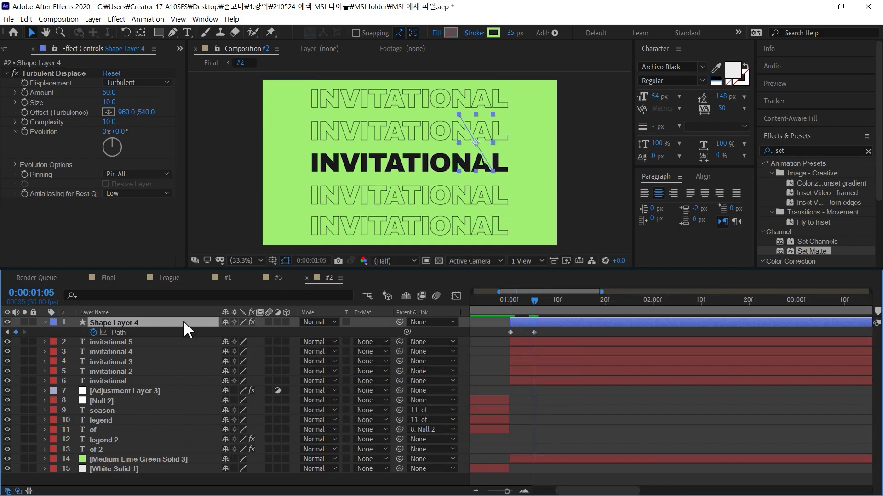
left_click(93, 294)
type("path")
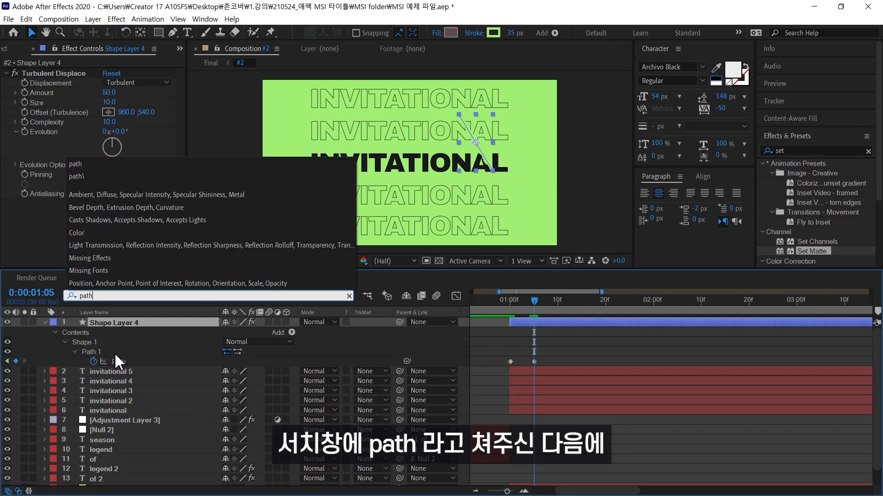
left_click(92, 351)
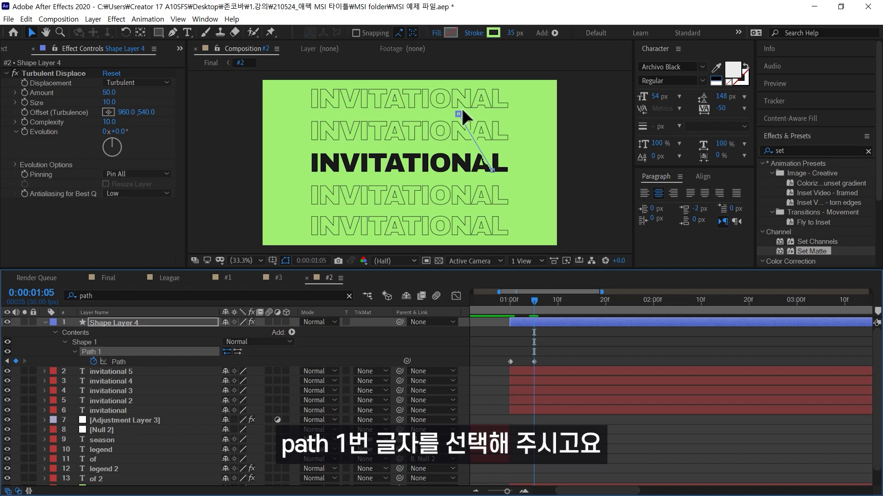
Step: Move the two ends of the path so the line runs beneath the solid INVITATIONAL, slightly wider than the word and rising to the right
left_click_drag(458, 114, 310, 191)
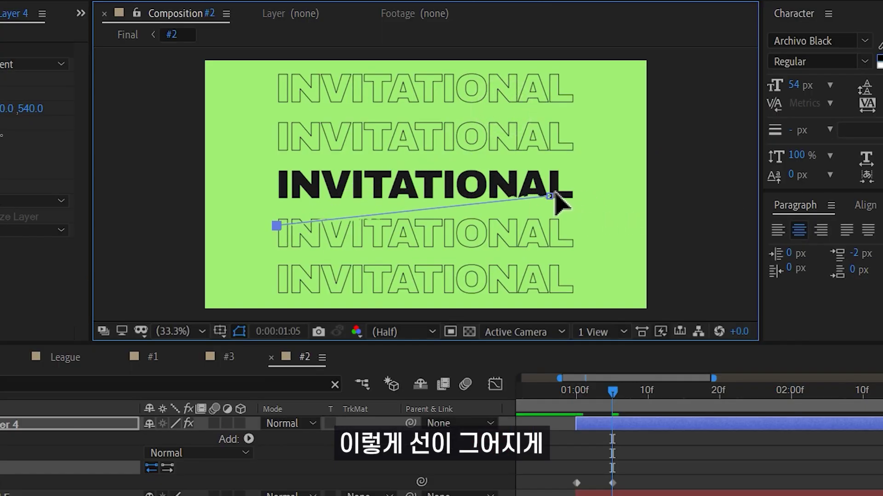
left_click_drag(554, 193, 599, 191)
left_click_drag(276, 226, 265, 221)
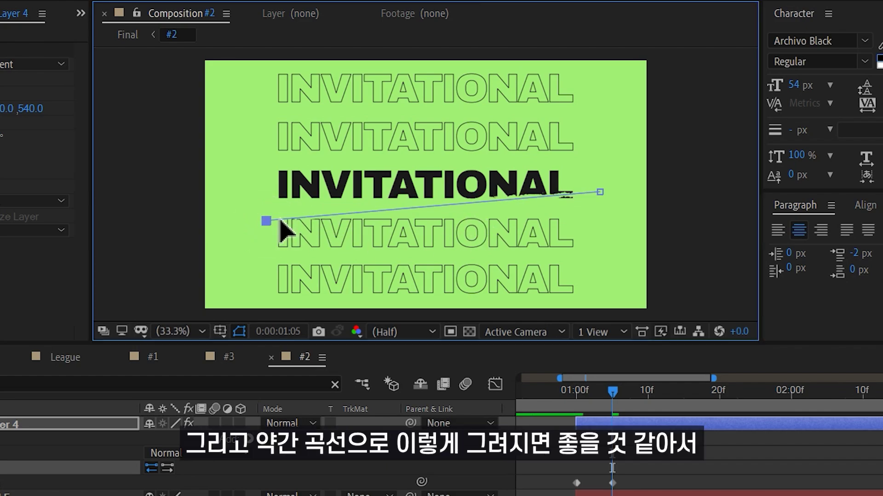
Step: Add a middle point to the line with the Pen tool and bend it into a gentle upward curve
left_click(70, 7)
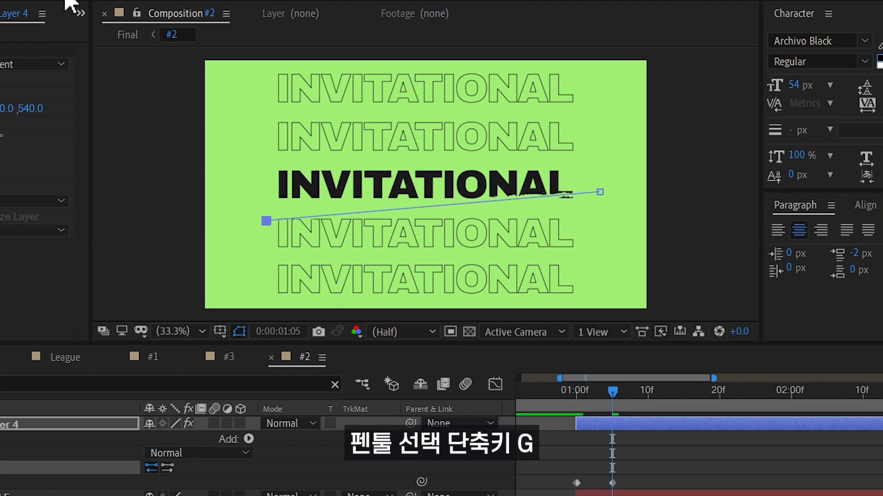
left_click(432, 205)
left_click_drag(430, 207, 356, 203)
left_click_drag(440, 198, 528, 187)
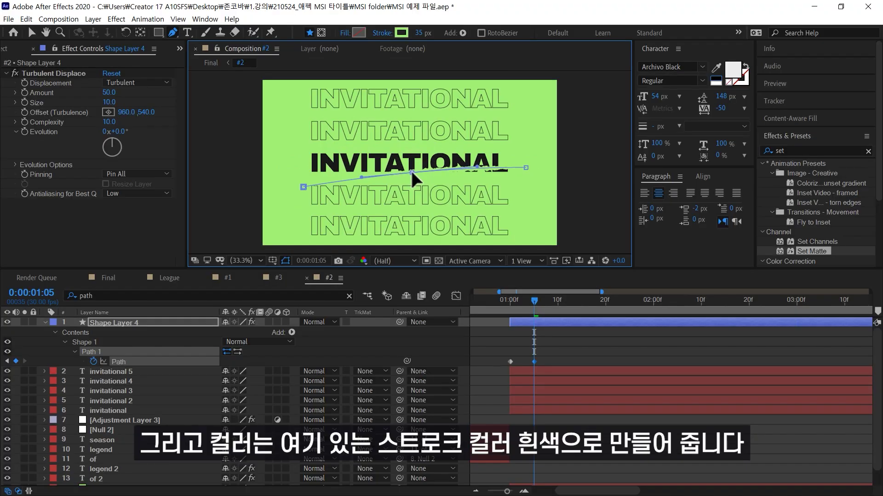
left_click_drag(412, 173, 411, 174)
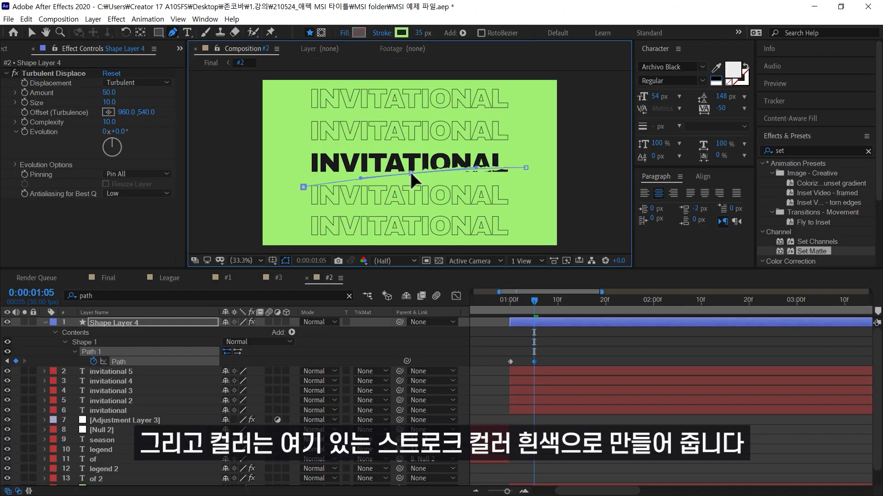
Step: Change the stroke of Shape Layer 4 to light grey E8E8E8 with a width of 50 px
left_click(401, 33)
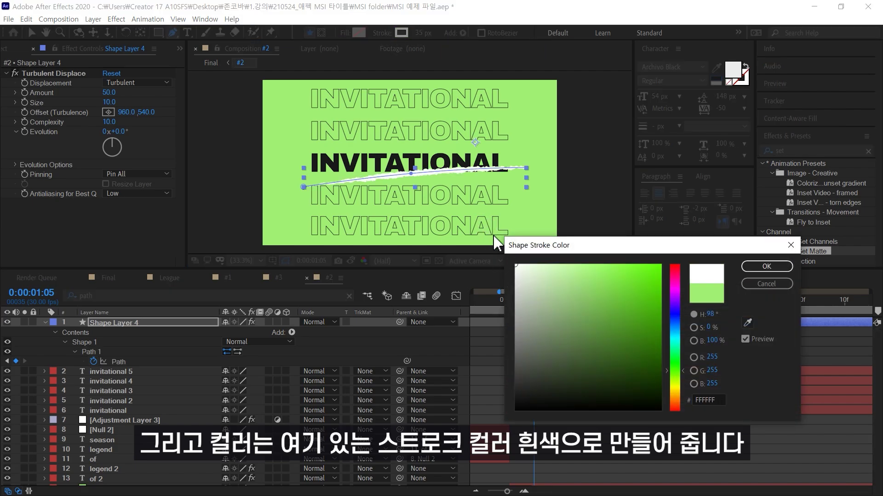
left_click(516, 277)
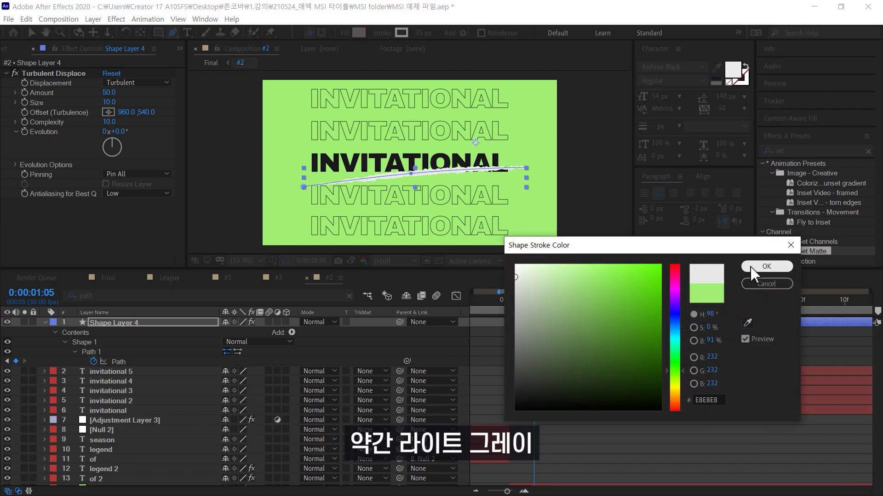
left_click(765, 267)
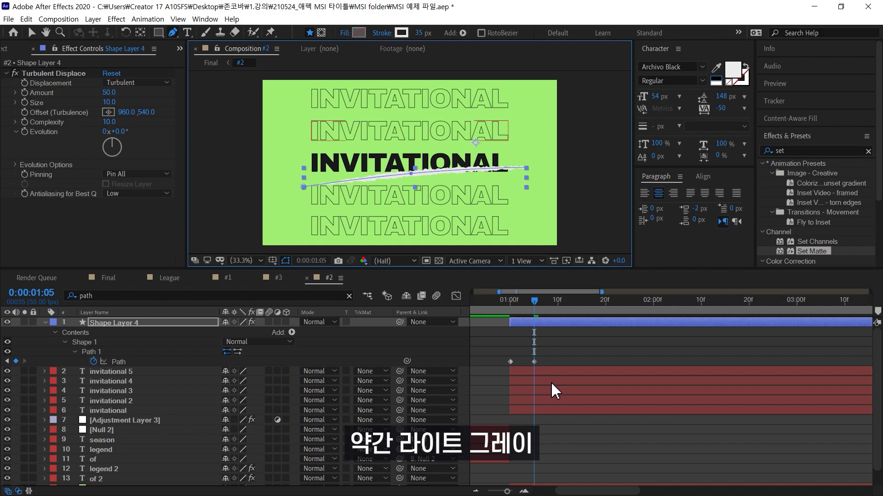
left_click(421, 30)
type("50")
key("Return")
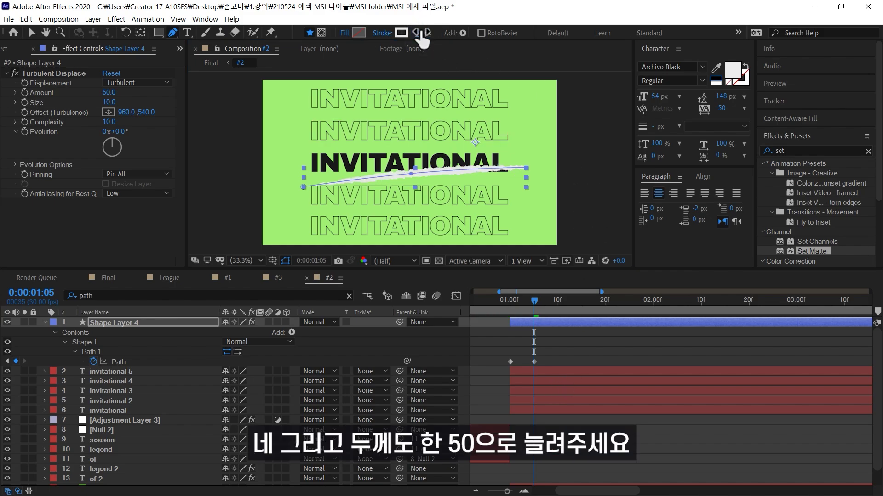
Step: Nudge the curve's points slightly lower so the underline covers less of INVITATIONAL, and delete both of its Path keyframes
left_click(412, 180)
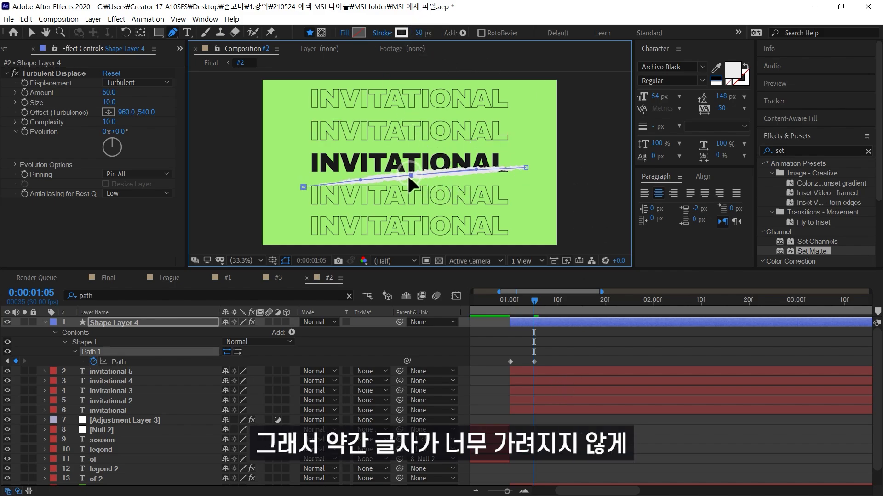
left_click_drag(526, 169, 525, 172)
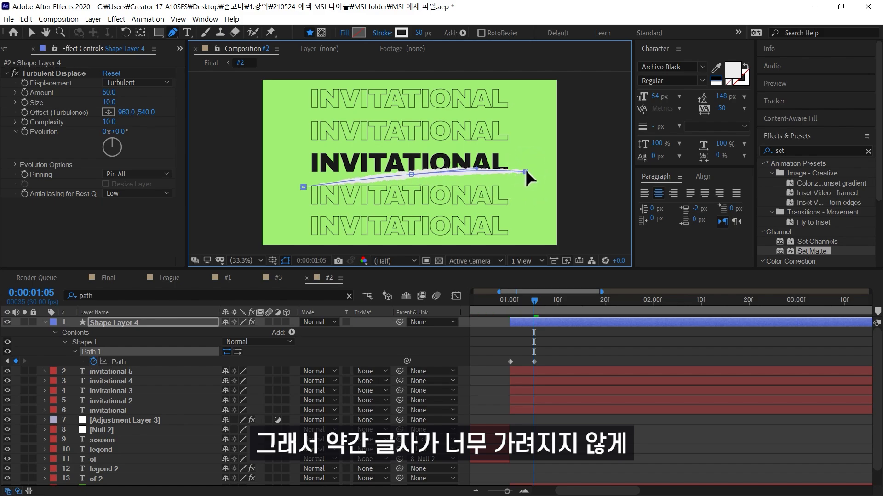
left_click_drag(412, 175, 408, 176)
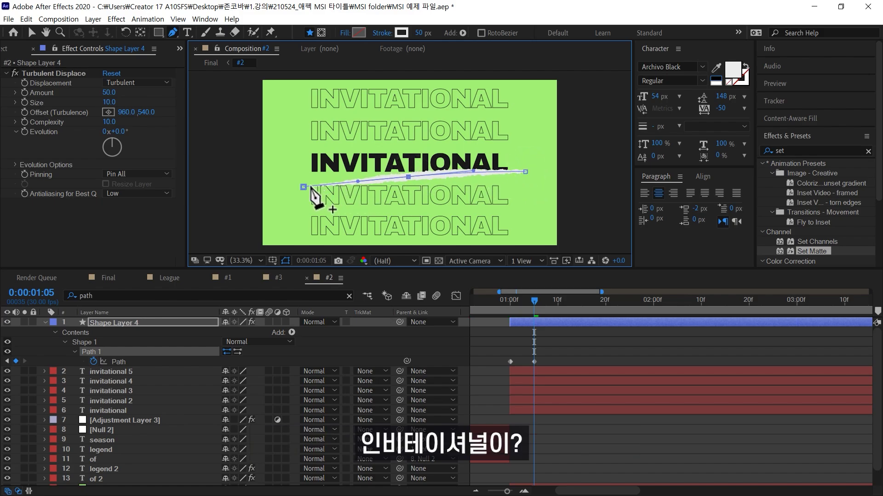
left_click_drag(303, 187, 300, 190)
left_click_drag(570, 363, 493, 374)
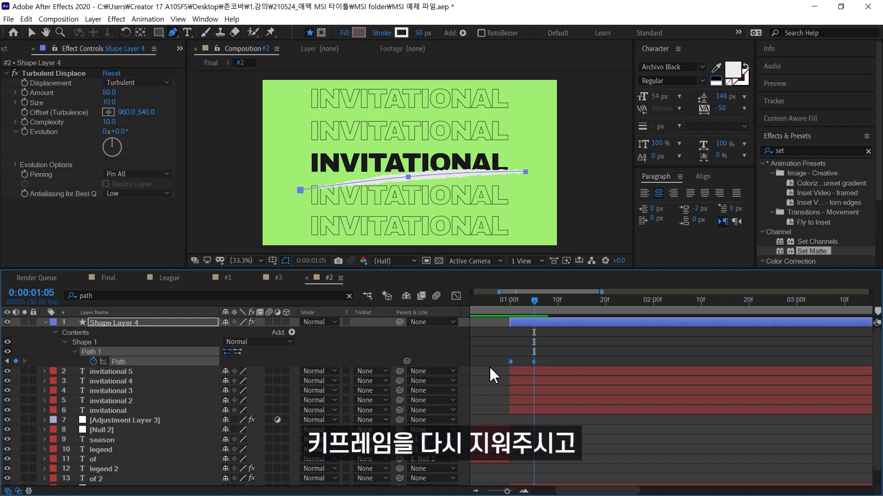
key("Delete")
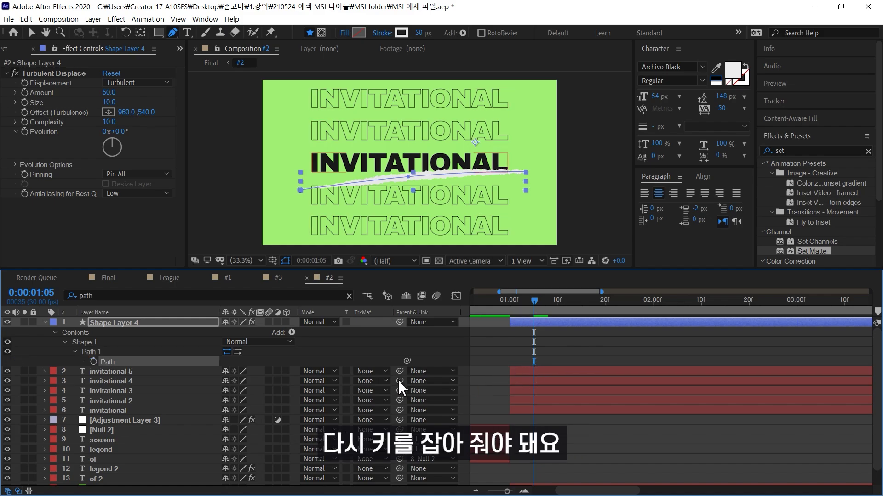
Step: Keyframe the underline's Path at its full length at 0:00:01:05, and shorten the line to its left part at 0:00:01:00
left_click(527, 352)
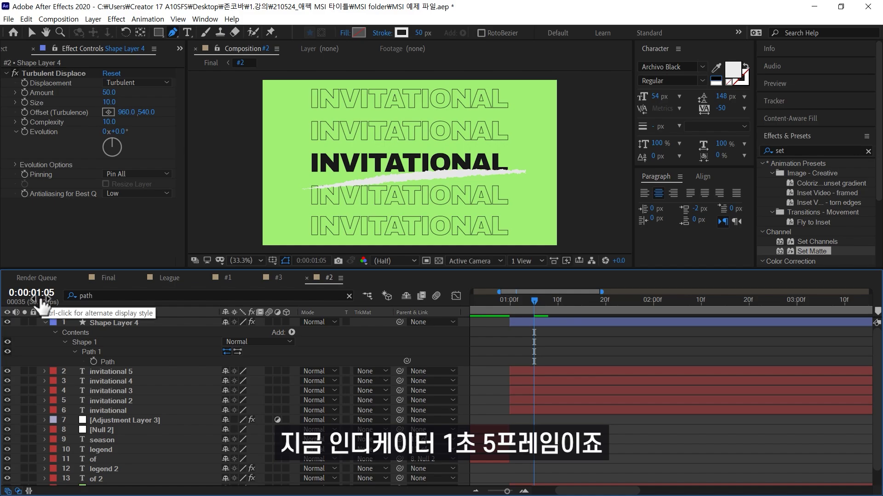
left_click(93, 362)
left_click_drag(538, 314, 519, 317)
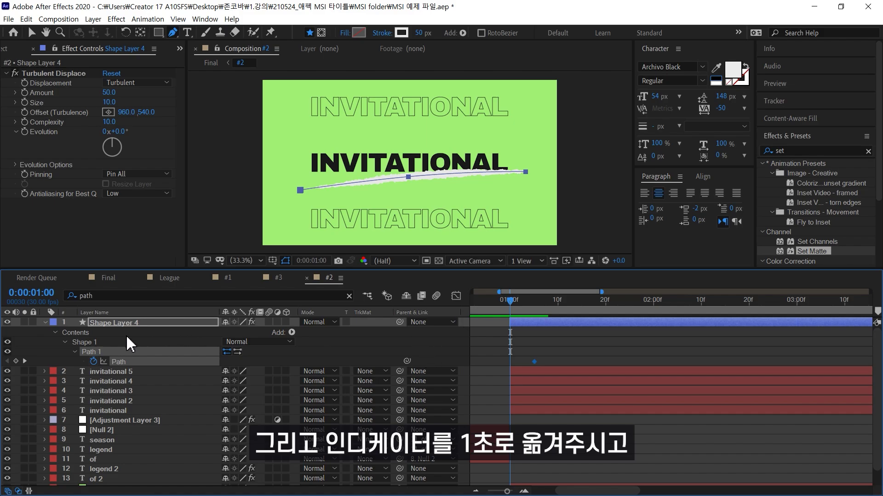
left_click(95, 351)
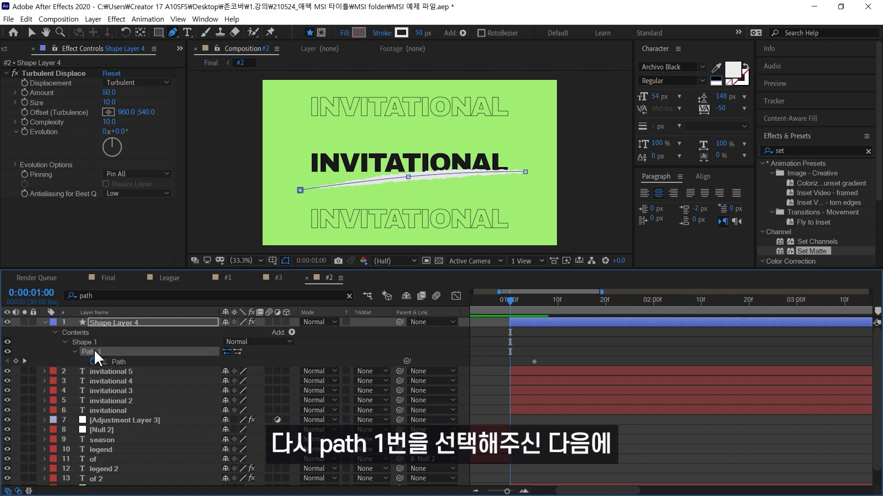
left_click(358, 183)
mouse_move(527, 173)
left_mouse_down()
mouse_move(300, 191)
mouse_move(395, 179)
left_mouse_up()
left_click(584, 334)
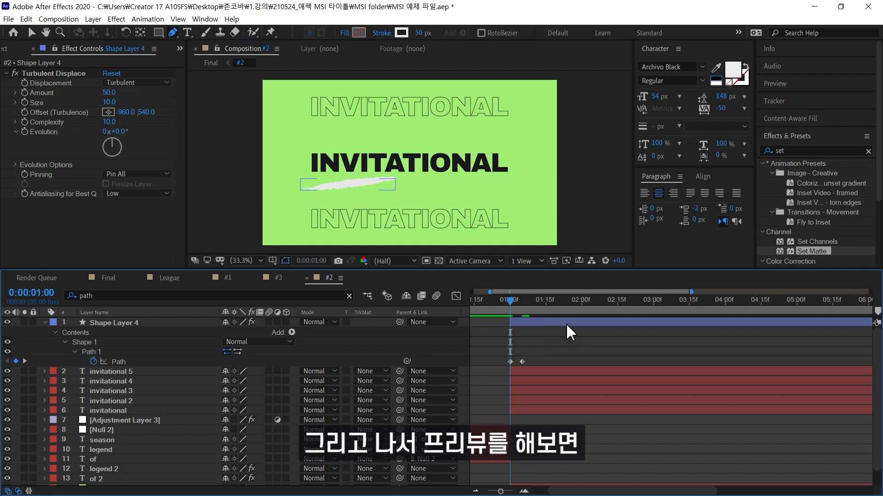
Step: Play back the #2 composition from its start to check how the underline is drawn beneath INVITATIONAL
key("semicolon")
key("space")
key("space")
key("space")
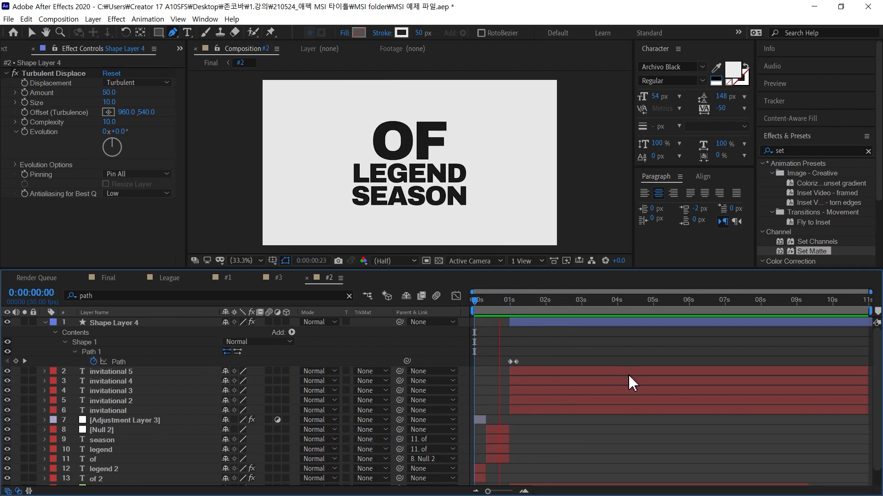
key("space")
key("space")
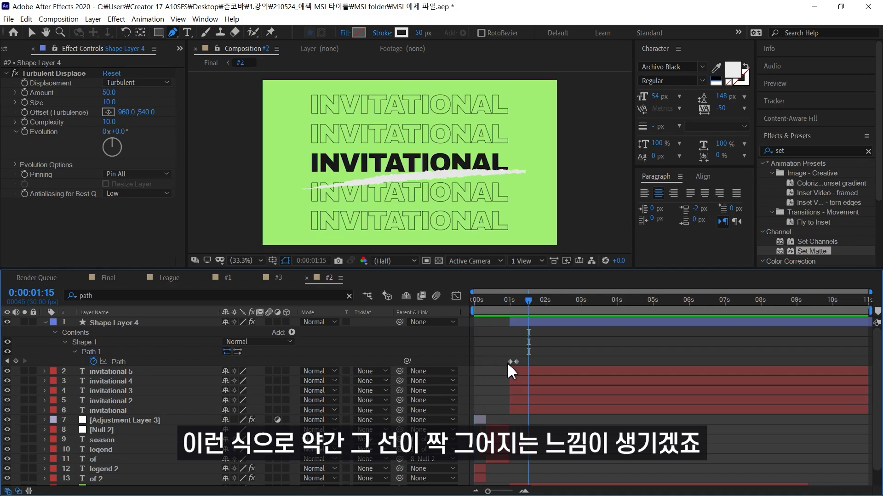
left_click(506, 363)
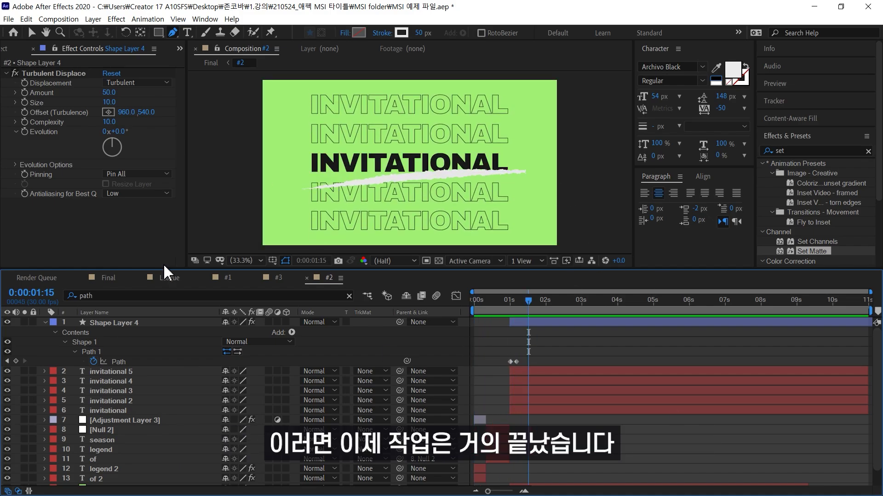
Step: Switch to the Final composition and play through the title animation
left_click(109, 277)
left_click_drag(588, 307, 230, 355)
key("space")
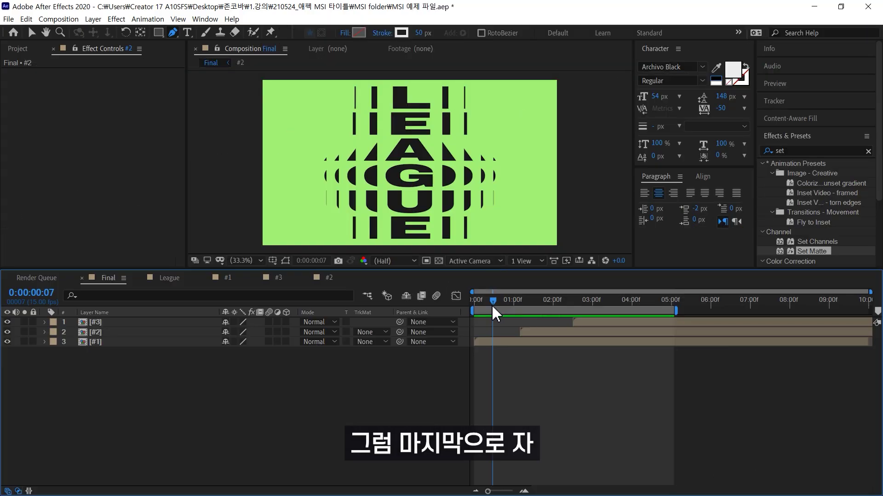
left_click_drag(272, 89, 275, 233)
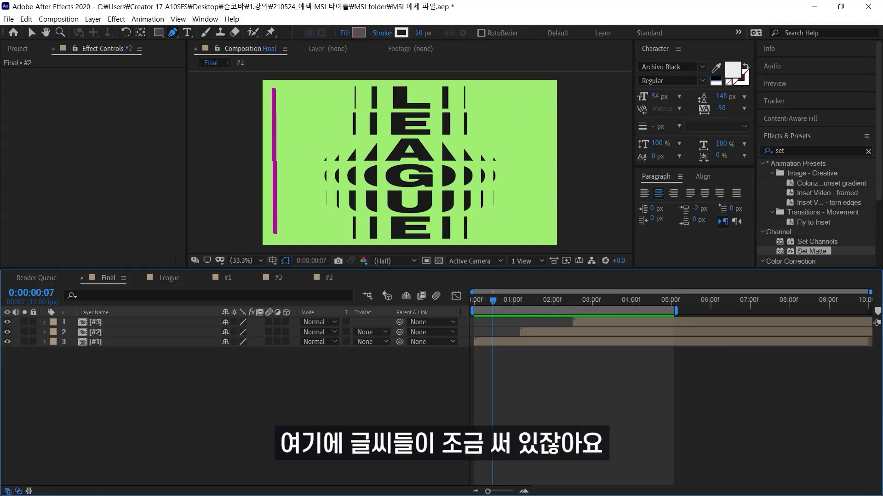
left_click_drag(549, 85, 549, 232)
key("Escape")
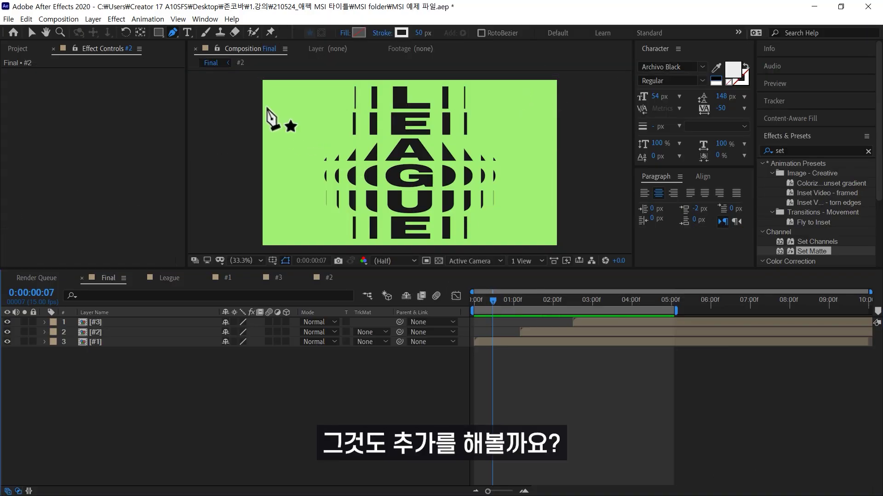
Step: Add a horizontal text layer reading JOHNKOBA DESIGN in the lower-left corner of the Final composition's frame
left_click(187, 32)
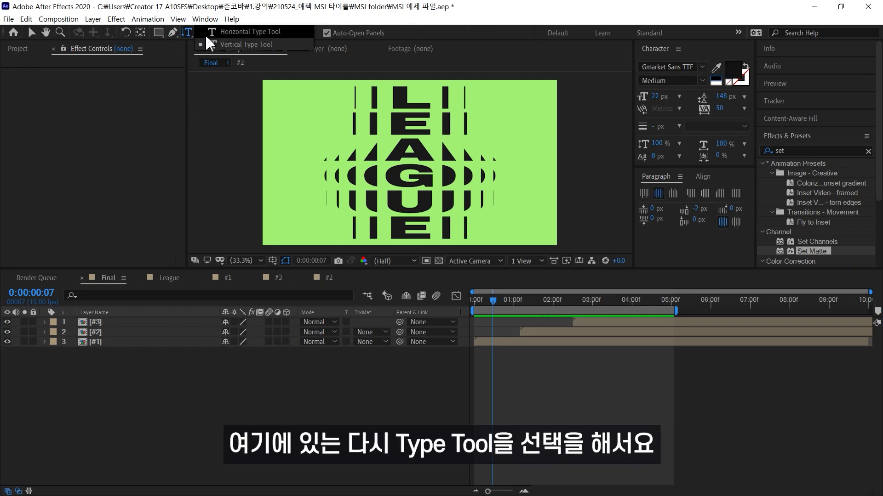
left_click(209, 33)
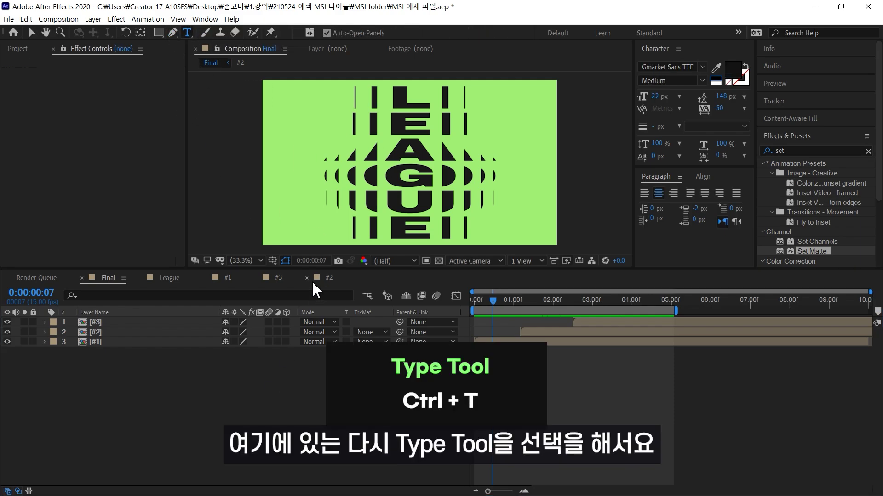
left_click(271, 230)
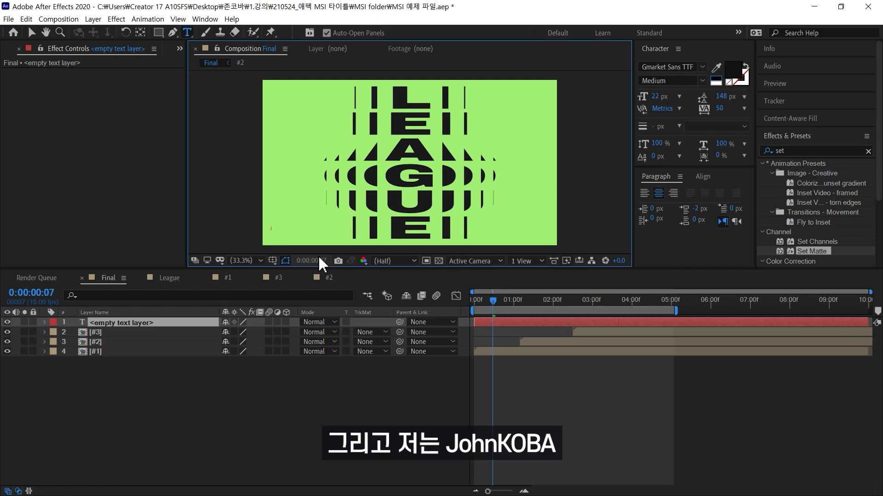
type("john")
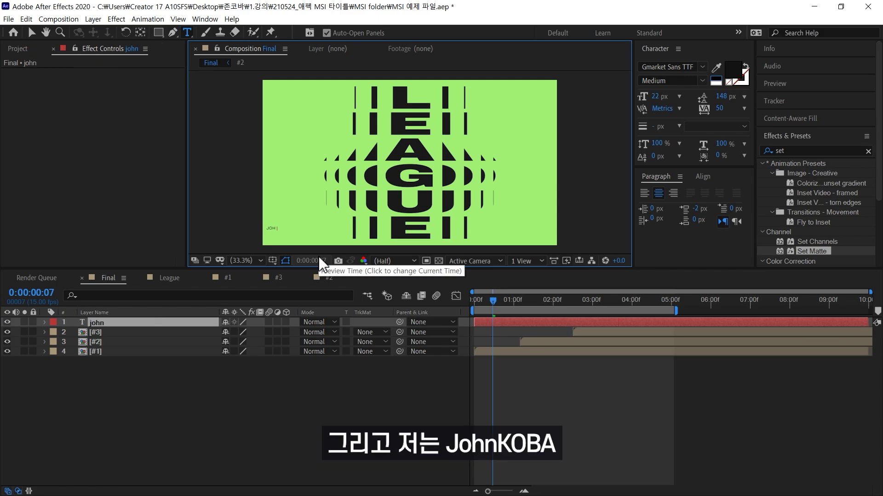
type("koba design")
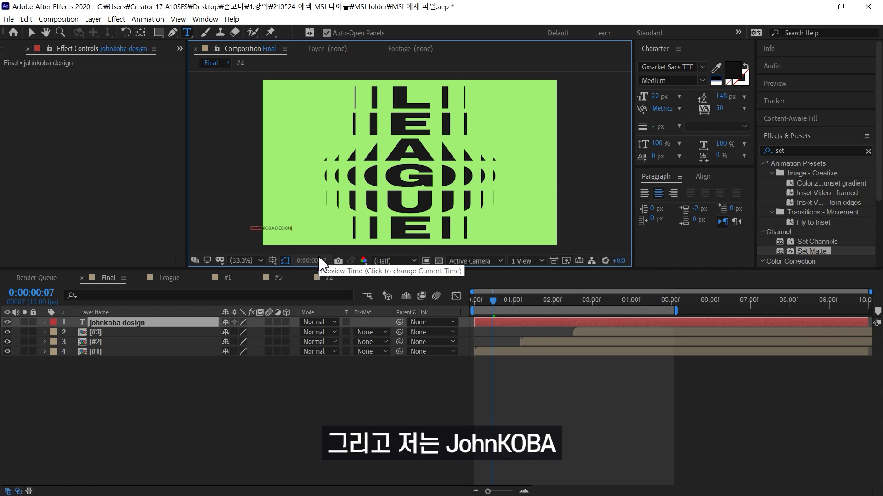
key("ctrl+Return")
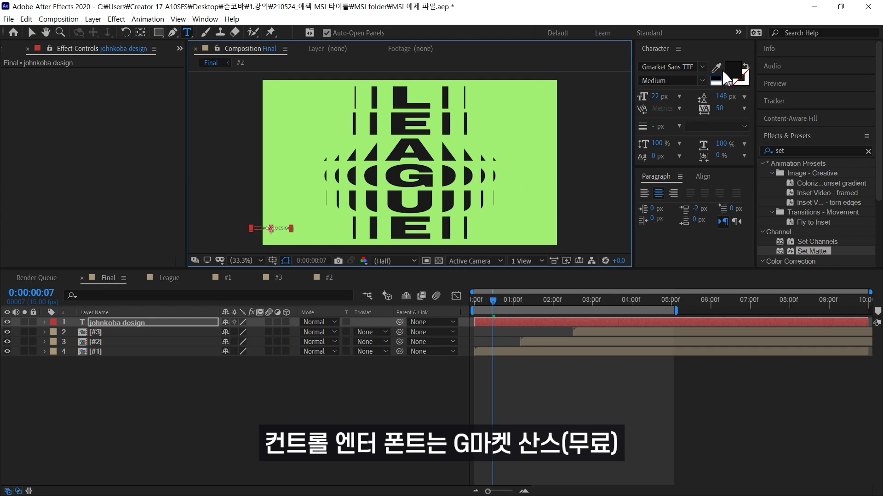
Step: Set the JOHNKOBA DESIGN text size to 20 px and rotate it to read upward along the frame's left edge
left_click(658, 97)
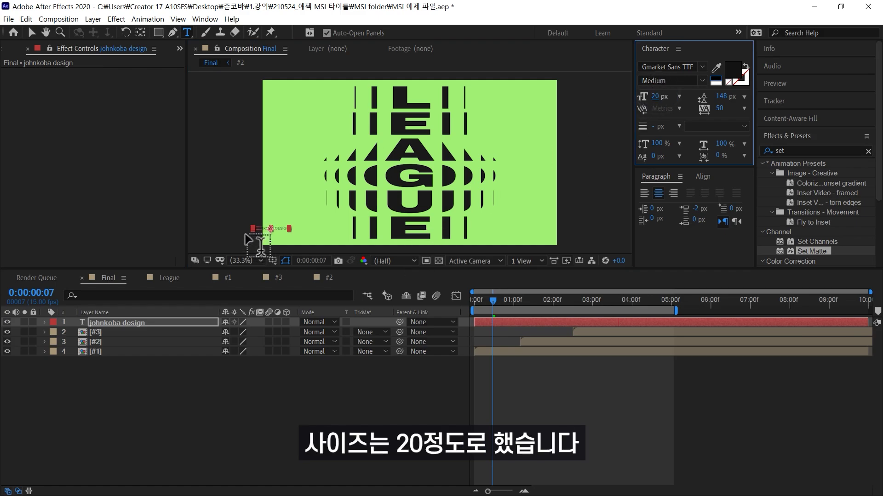
key("v")
mouse_move(283, 236)
left_mouse_down()
mouse_move(294, 235)
mouse_move(298, 220)
mouse_move(276, 223)
left_mouse_up()
key("w")
key("v")
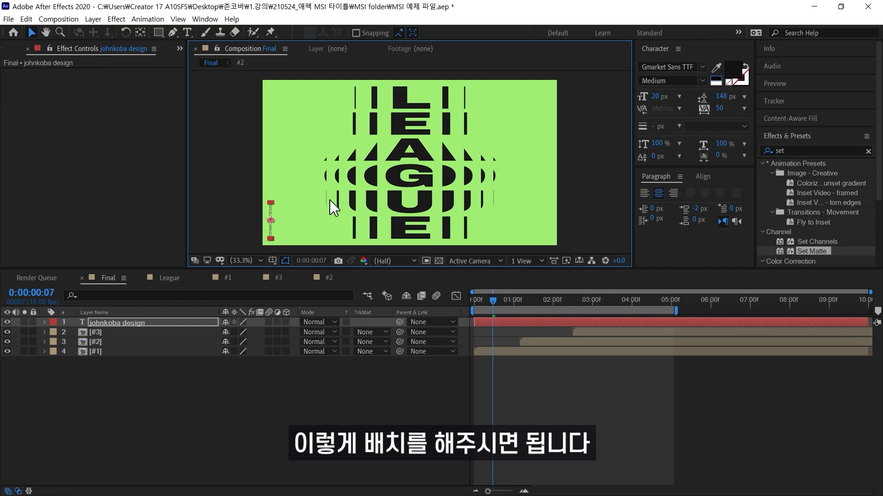
Step: Change the font style of the JOHNKOBA DESIGN text to Bold
left_click(689, 81)
left_click(656, 118)
left_click(275, 396)
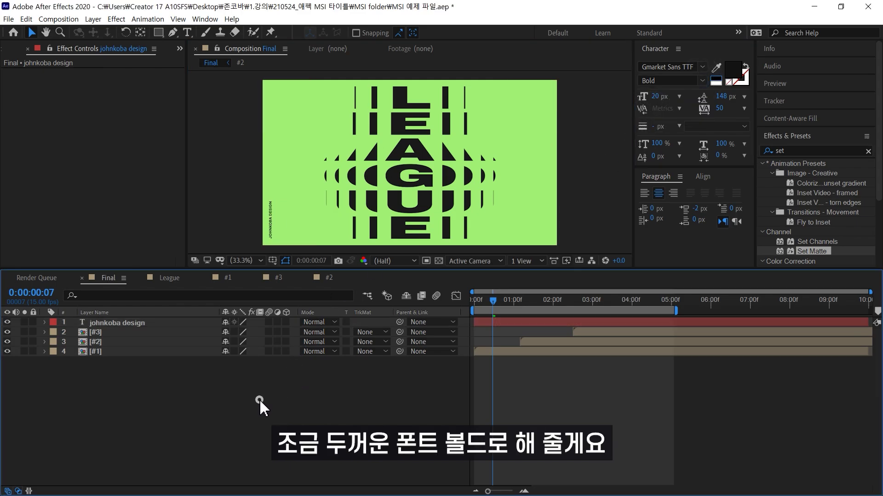
Step: Duplicate the text up the left edge of the frame, changing the middle copy to MSI and the top copy to GAMING CHANNEL
left_click(153, 324)
key("ctrl+d")
left_click_drag(270, 230, 278, 174)
double_click(272, 175)
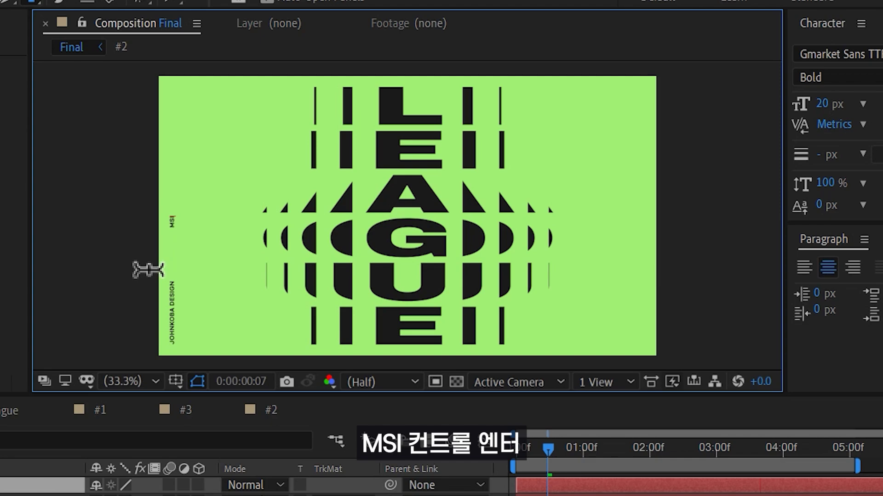
key("ctrl+Return")
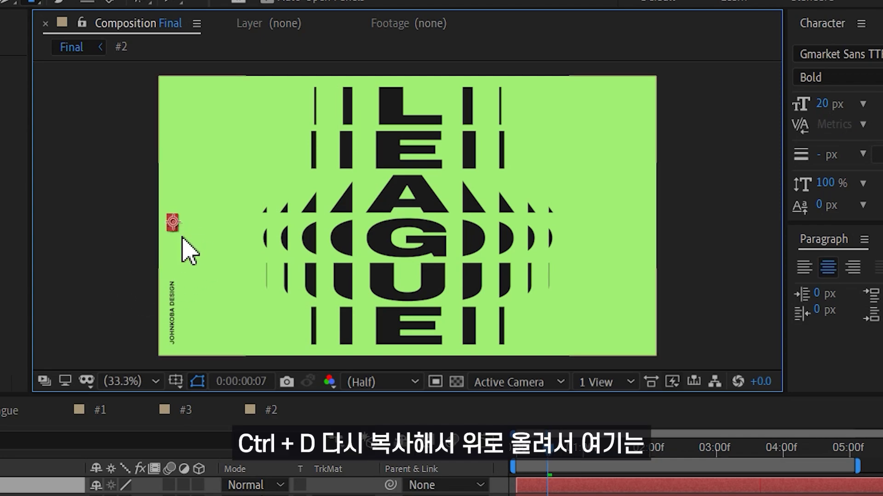
left_click_drag(173, 225, 176, 113)
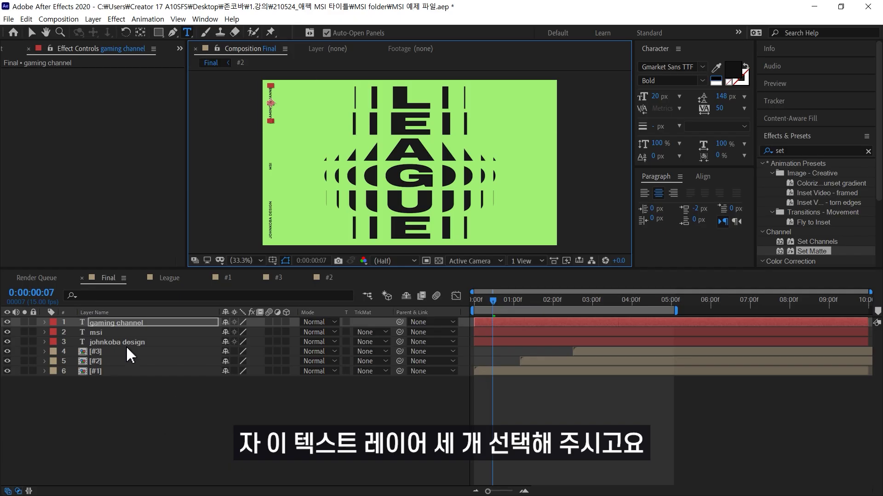
Step: Distribute the gaming channel, msi and johnkoba design text layers evenly in the vertical direction
left_click(131, 342, "shift")
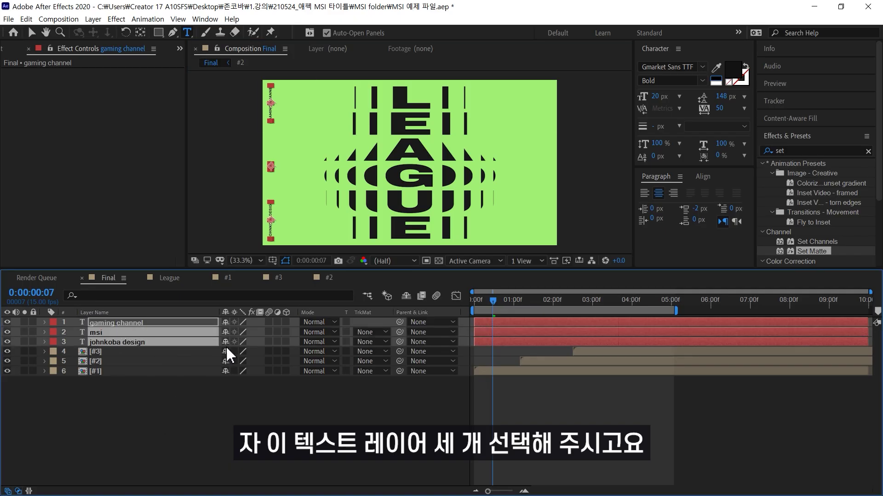
left_click(696, 175)
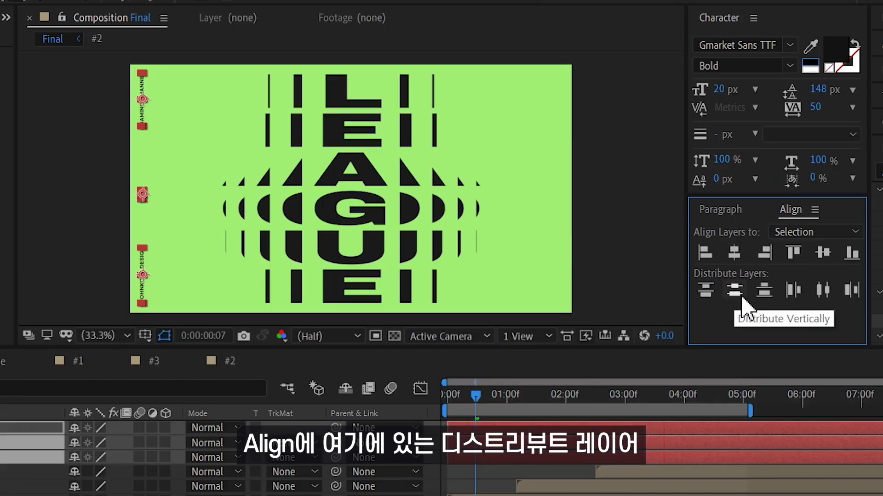
left_click(734, 291)
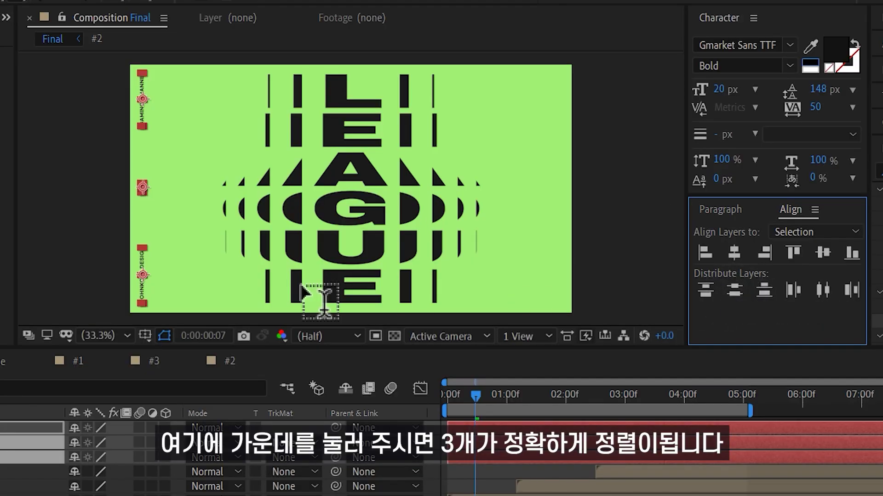
left_click(144, 317)
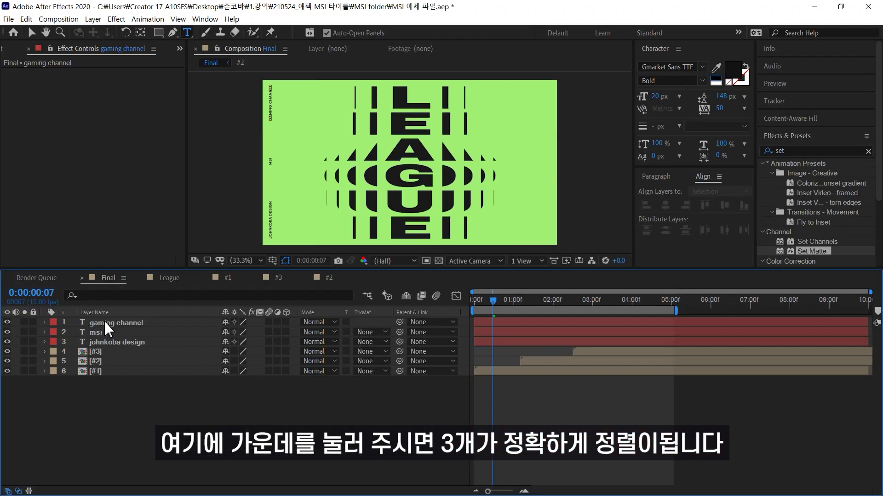
Step: Duplicate the three text layers onto the right edge of the frame and rotate the copies 180° so they read downward
left_click(105, 323)
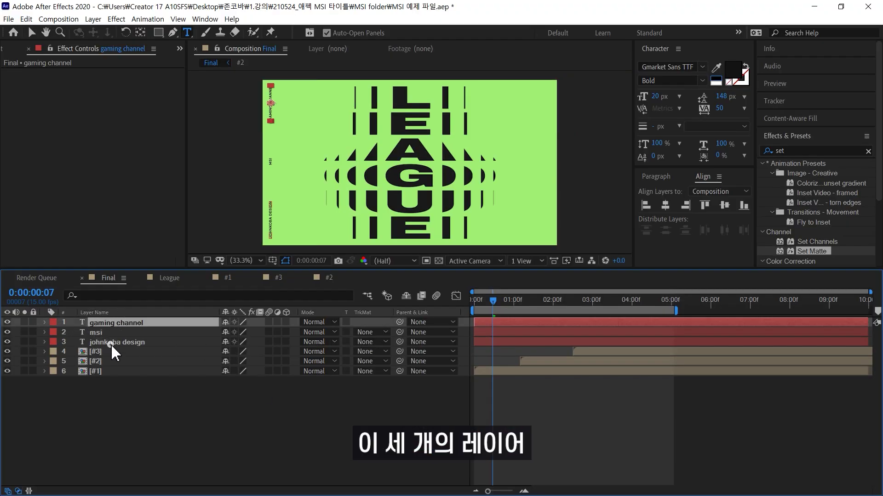
left_click(112, 342, "shift")
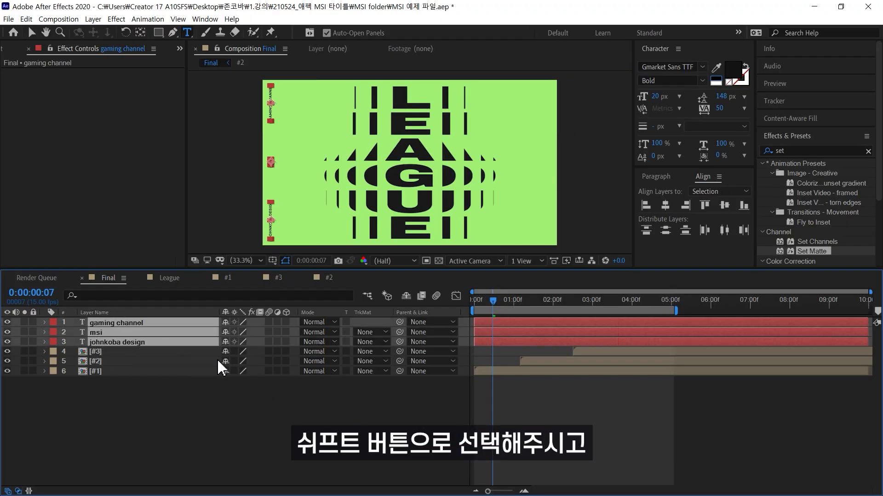
key("ctrl+d")
key("v")
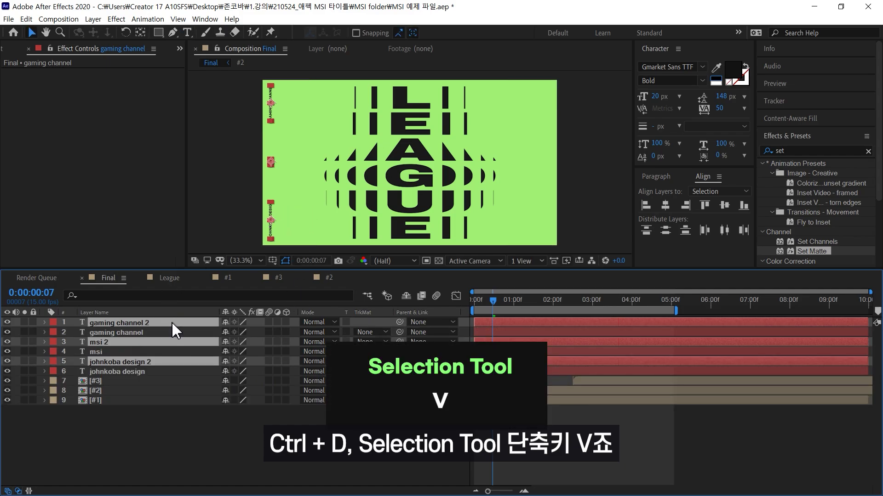
left_click_drag(173, 322, 174, 325)
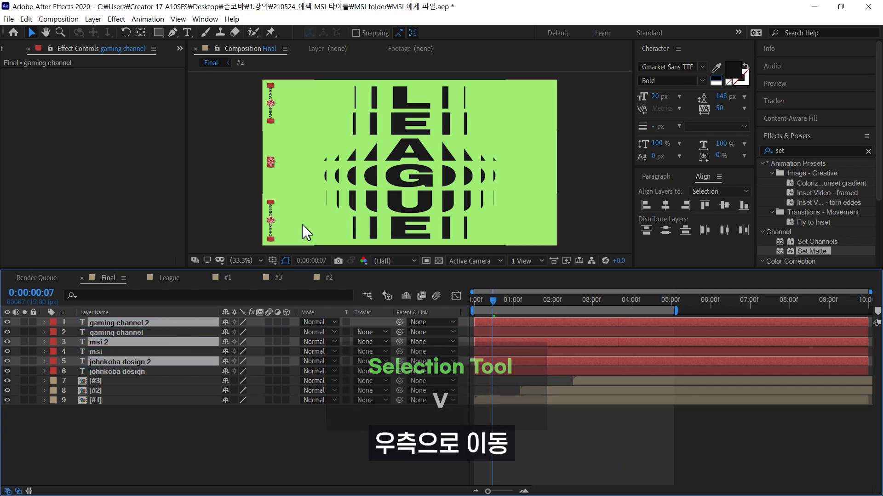
left_click_drag(272, 230, 548, 175)
key("w")
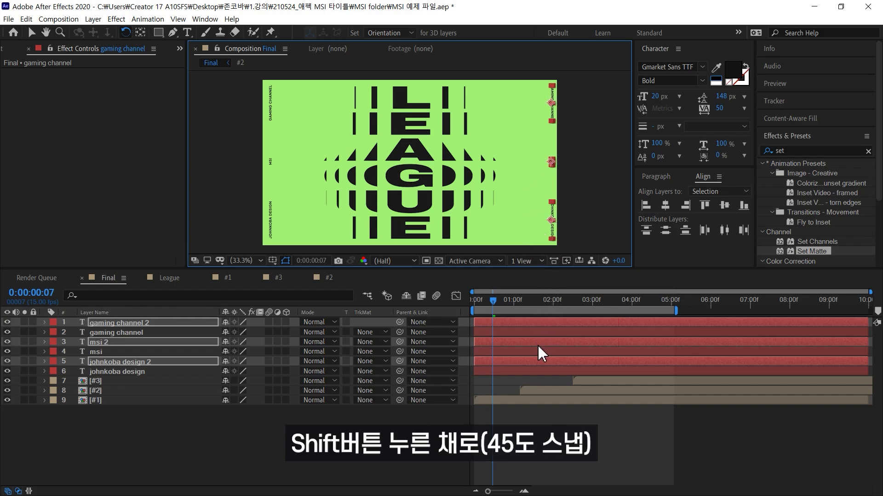
left_click(197, 435)
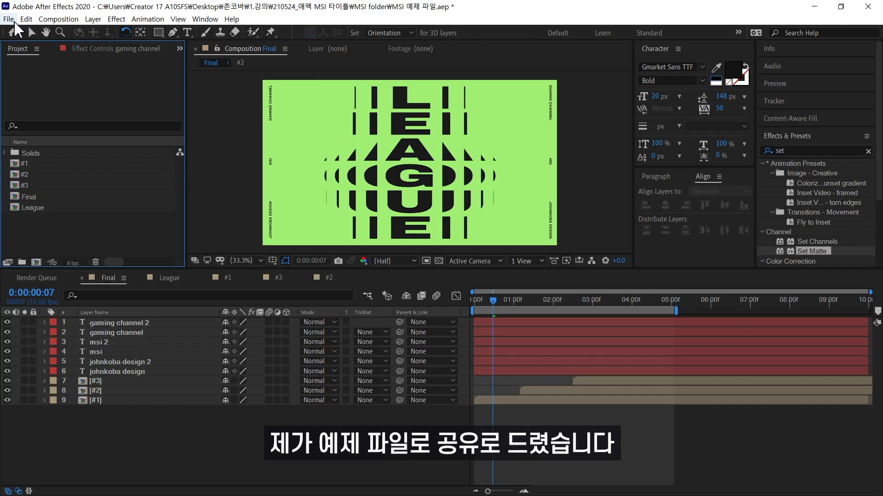
Step: Import concrete-wall.jpg from the Footage folder and place it in the Final timeline just below the top text layer
left_click(11, 20)
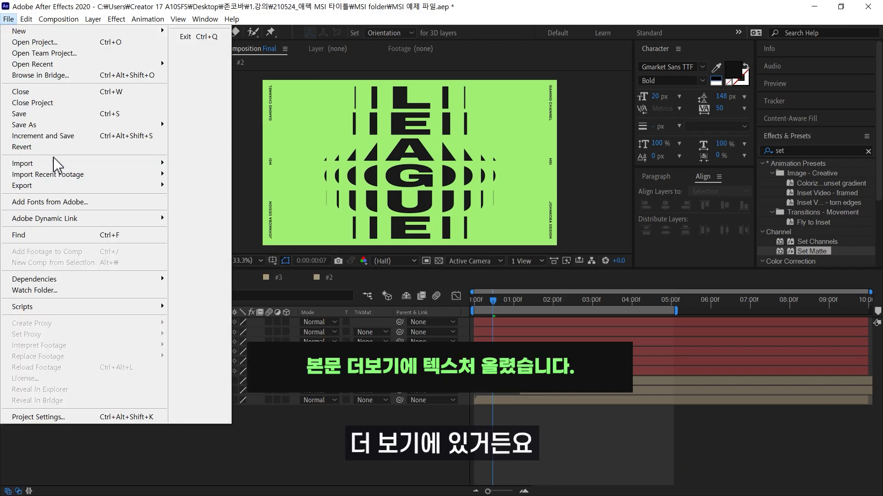
mouse_move(156, 164)
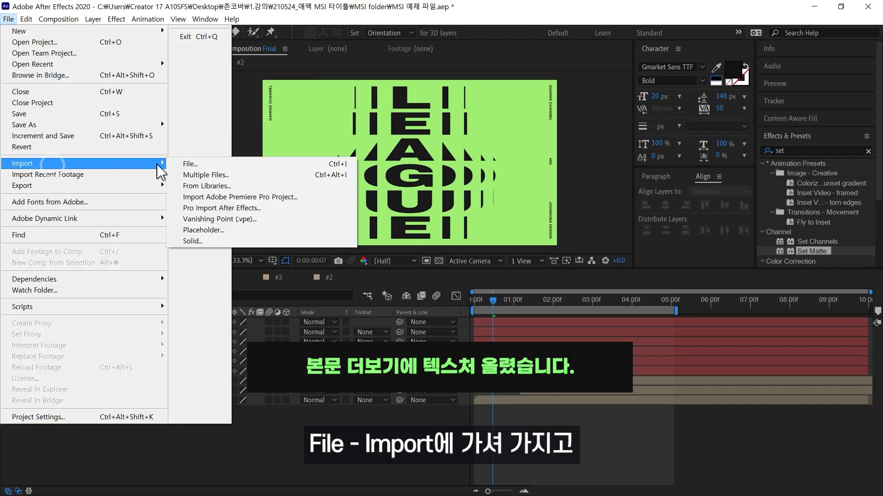
left_click(185, 164)
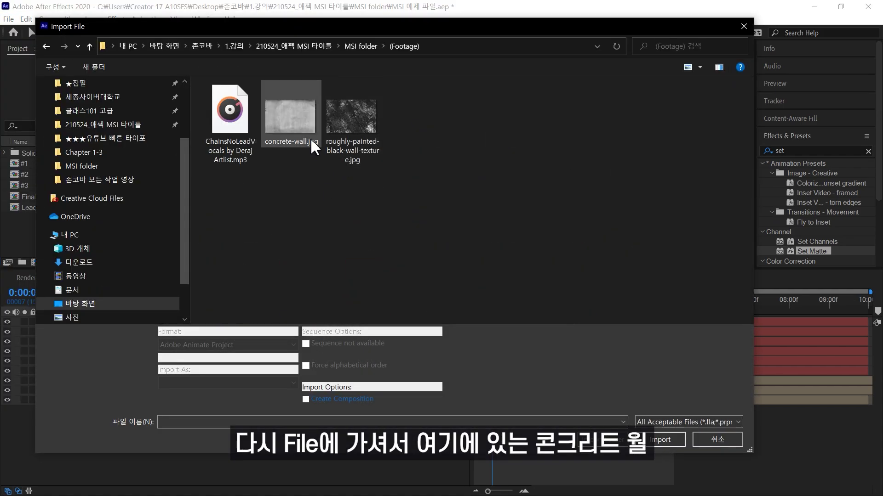
double_click(299, 129)
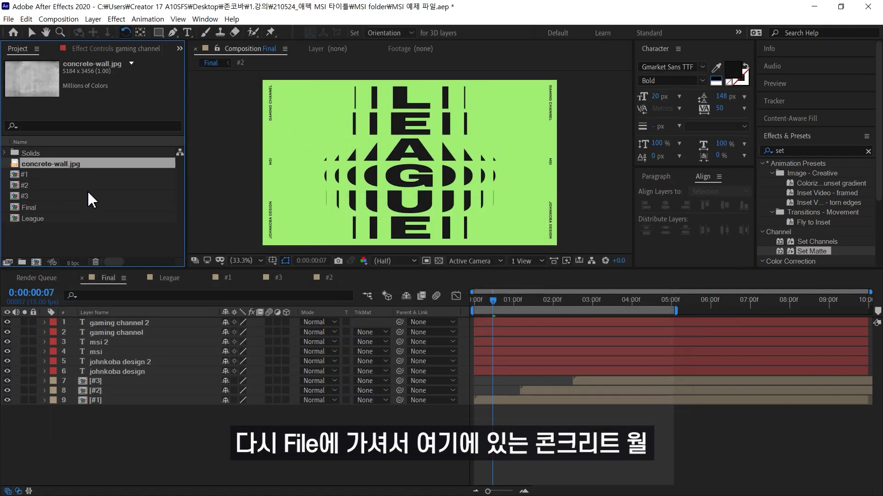
left_click_drag(81, 164, 108, 325)
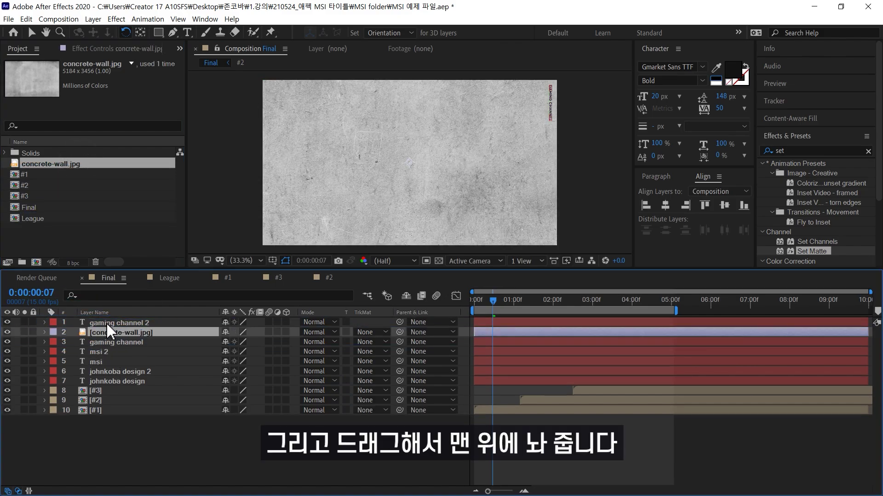
Step: Keyframe the concrete-wall layer's Position at 0 seconds, then move the texture to about 1557, 1020 at frame 5
left_click_drag(552, 299, 371, 320)
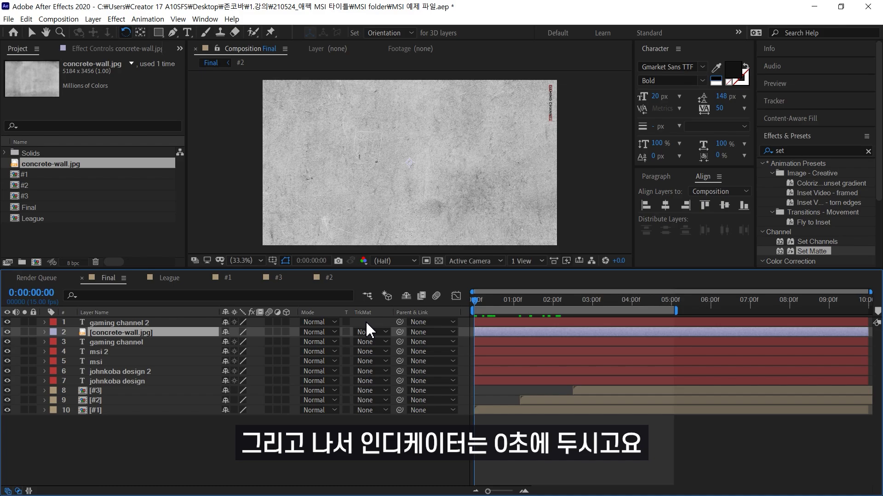
key("p")
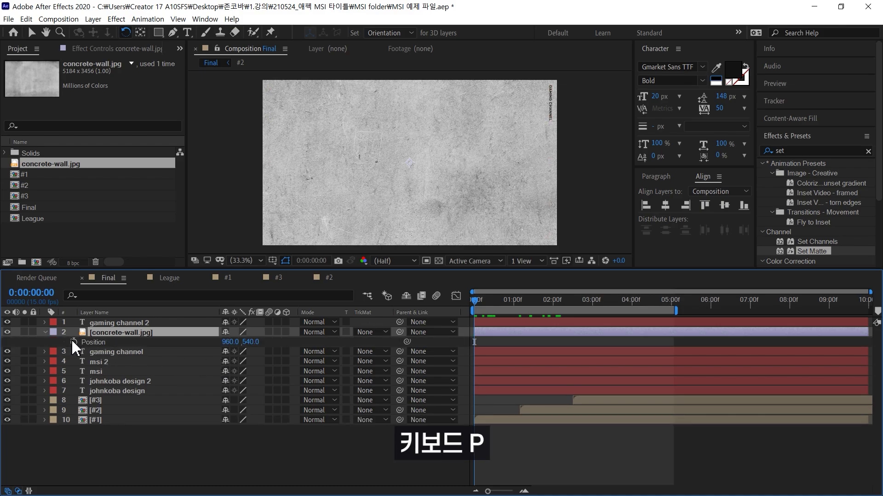
left_click(74, 342)
key("v")
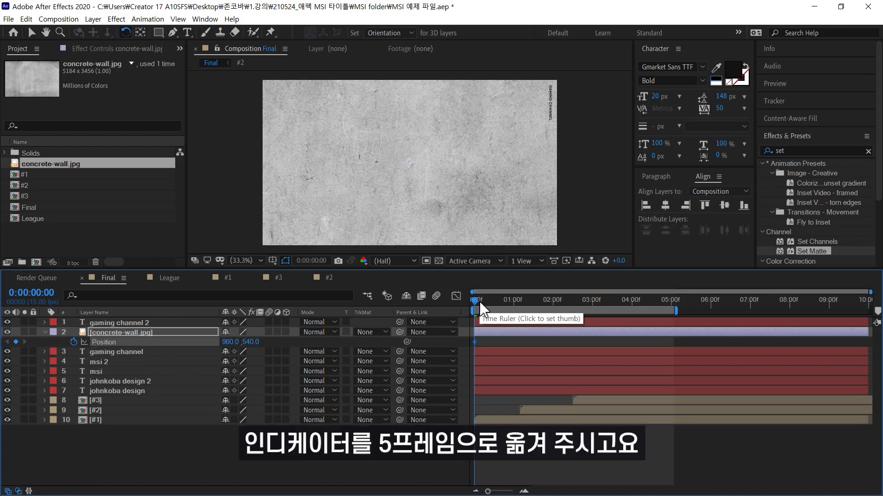
left_click_drag(475, 300, 487, 300)
left_click_drag(444, 151, 538, 236)
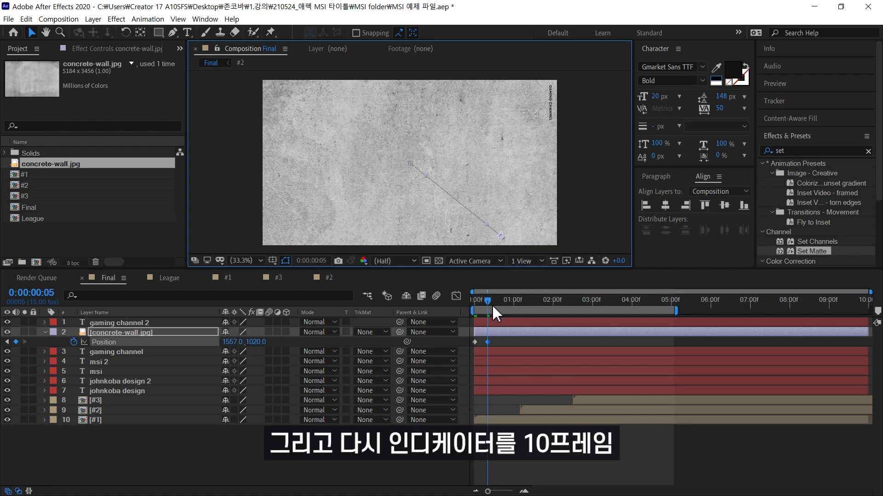
Step: Move the concrete texture to about 603, 1395 at frame 10 and about 1902, 897 at 1 second
left_click_drag(488, 299, 500, 302)
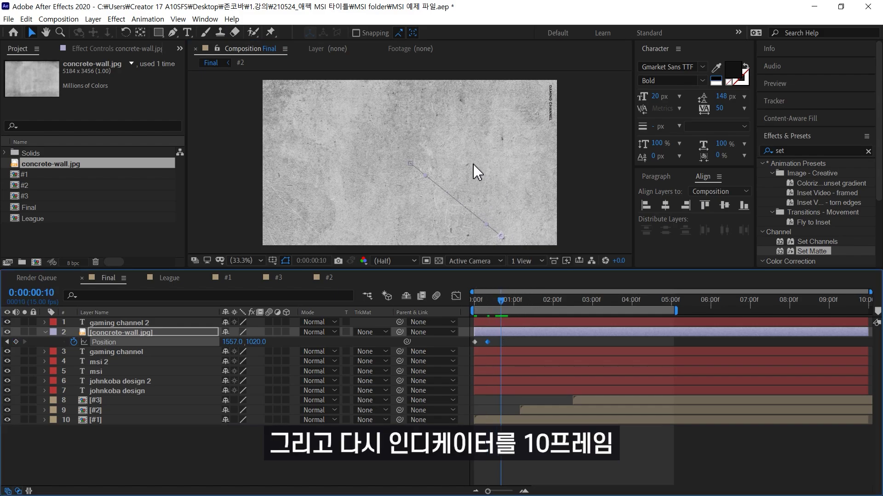
left_click_drag(473, 170, 341, 224)
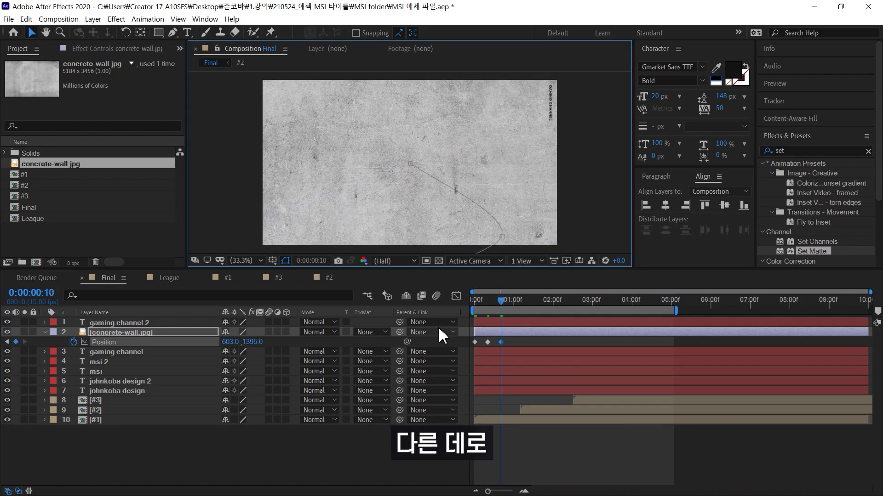
left_click_drag(510, 302, 515, 305)
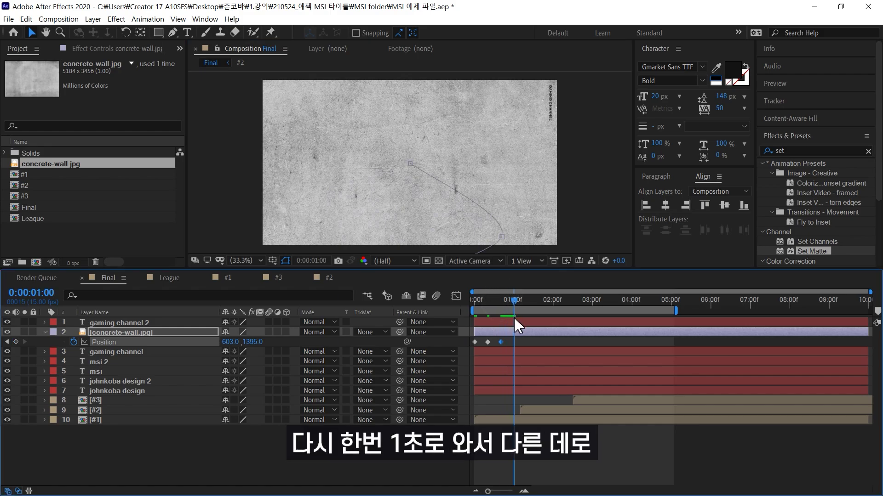
left_click_drag(352, 227, 547, 152)
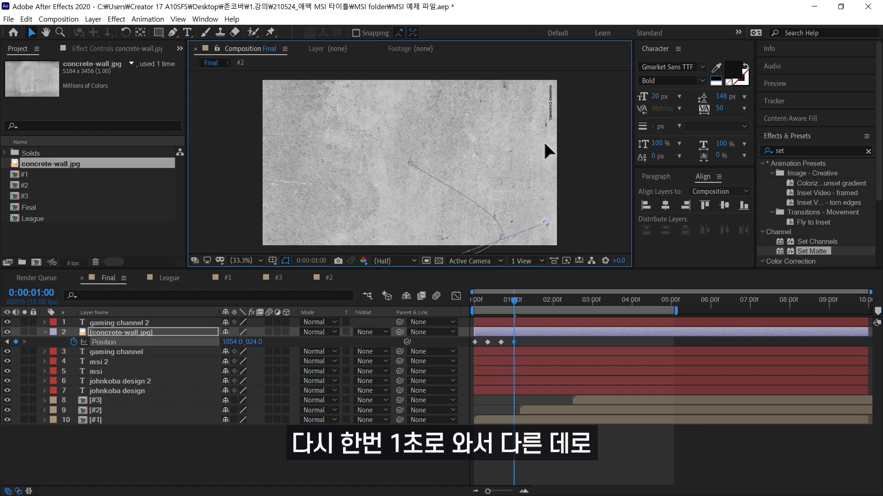
Step: Shift the concrete texture to about 1122, 1662 at 0:00:01:05, 1827, 1443 at 0:00:01:10 and -615, 1452 at 0:00:02:00
left_click_drag(516, 300, 527, 301)
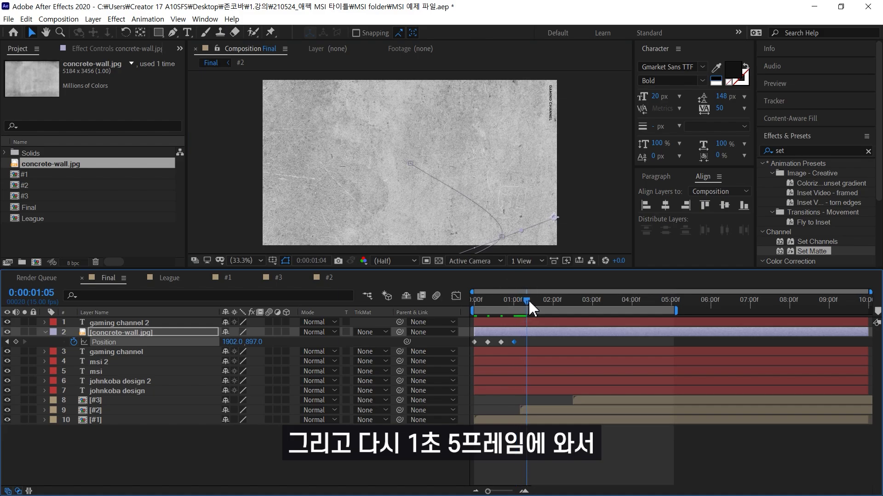
left_click_drag(522, 197, 320, 252)
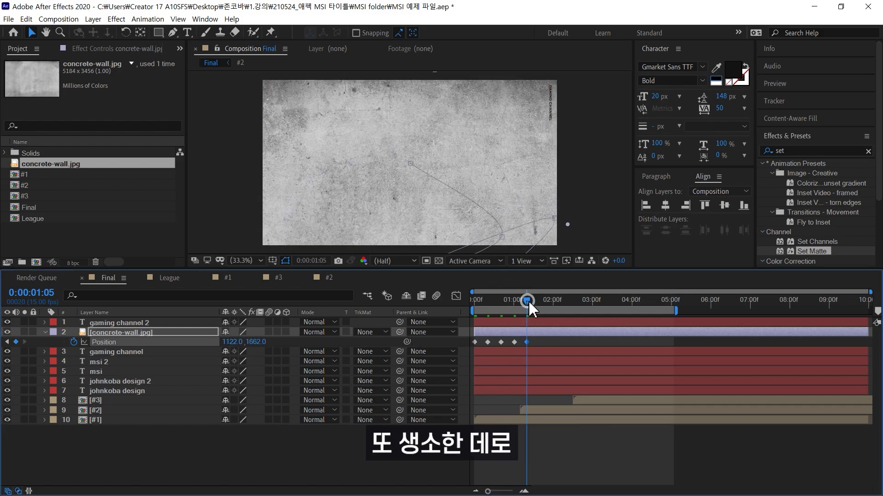
left_click_drag(528, 301, 539, 302)
left_click_drag(485, 220, 589, 214)
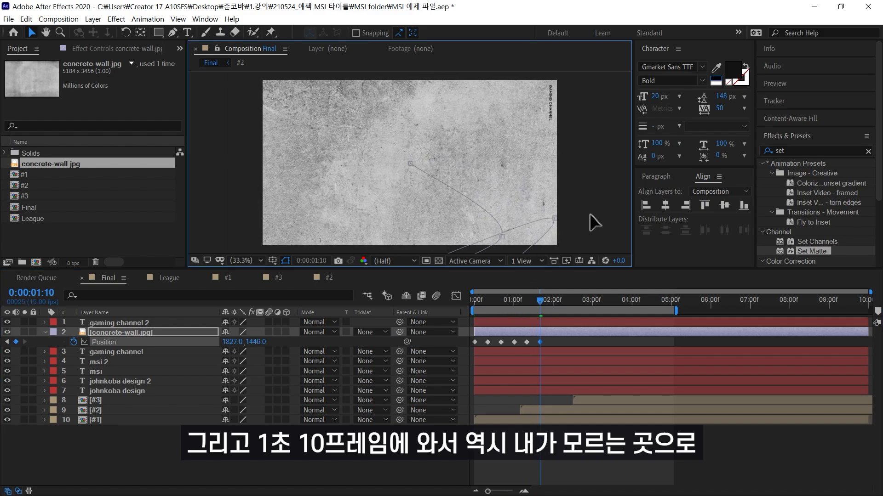
left_click_drag(541, 302, 552, 303)
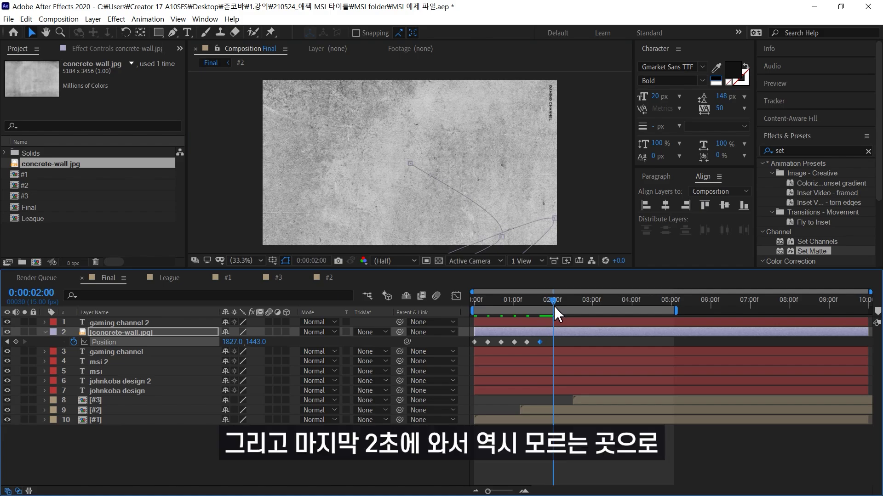
left_click_drag(524, 195, 361, 202)
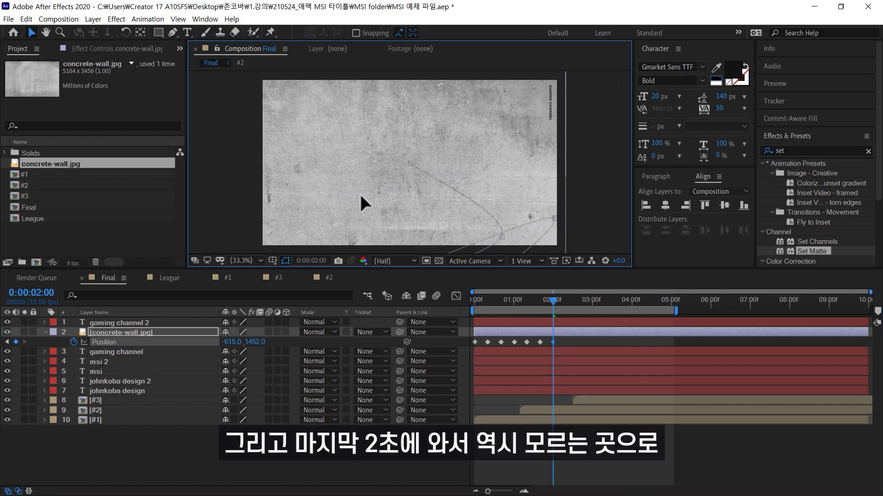
Step: Convert all of the concrete-wall layer's Position keyframes to hold keyframes
left_click_drag(561, 346, 459, 347)
right_click(553, 342)
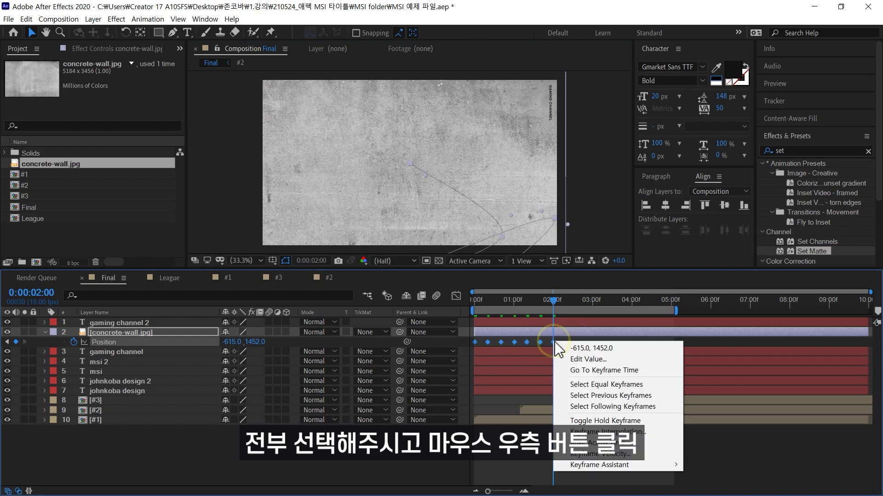
left_click(606, 421)
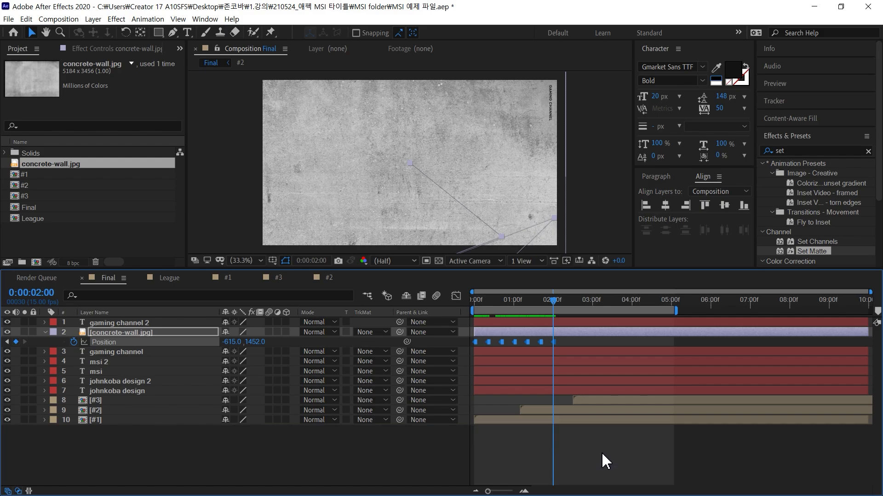
Step: Add a loopOut() expression to the concrete-wall layer's Position and preview the looping texture from the start
left_click(75, 341, "alt")
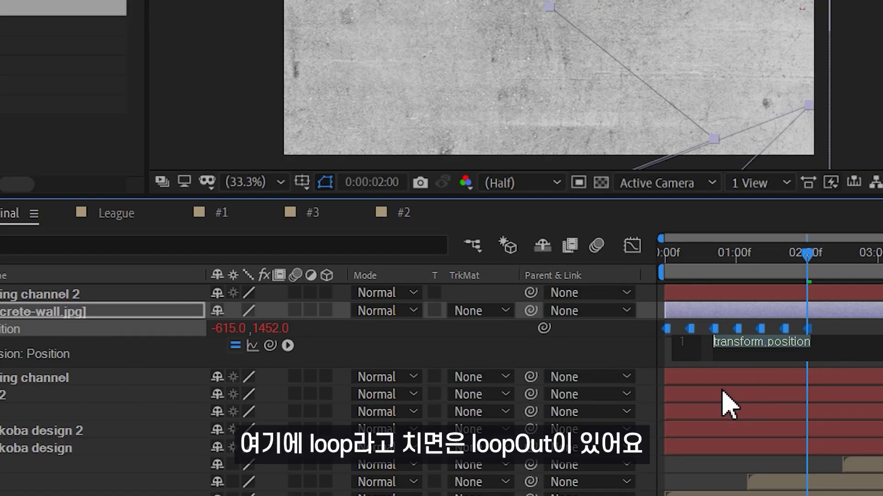
type("loop")
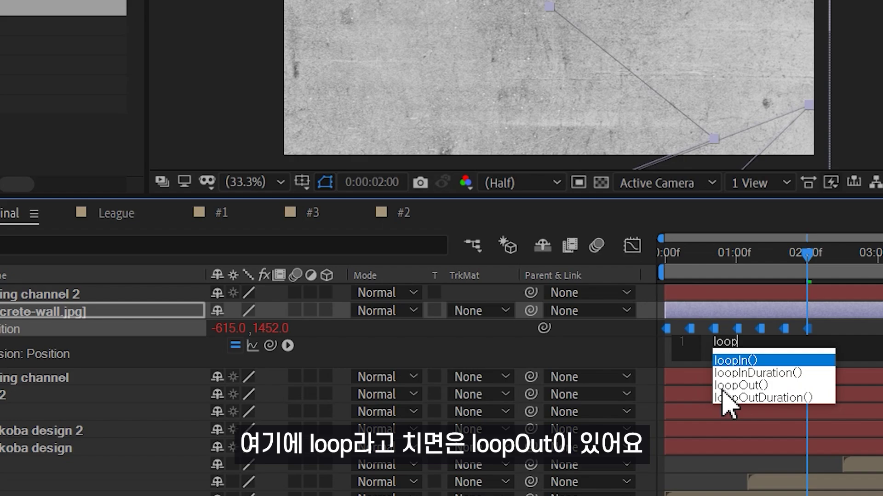
left_click(752, 386)
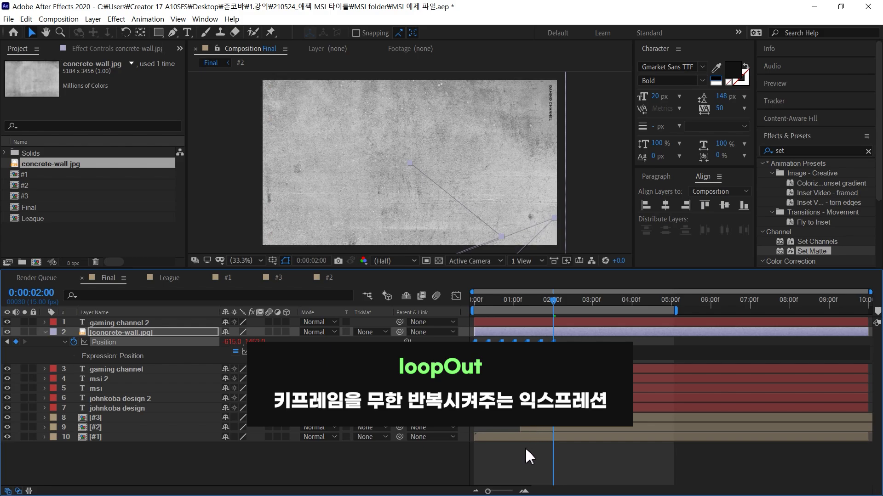
left_click(506, 478)
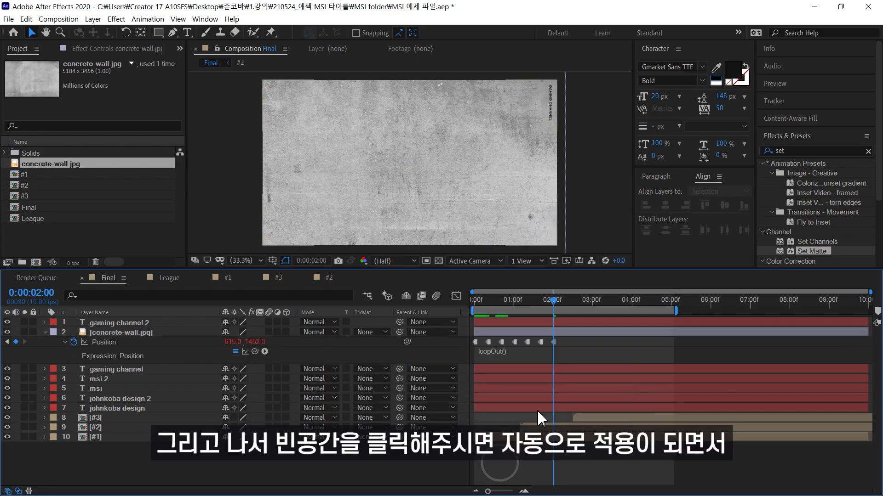
left_click_drag(555, 301, 472, 303)
key("space")
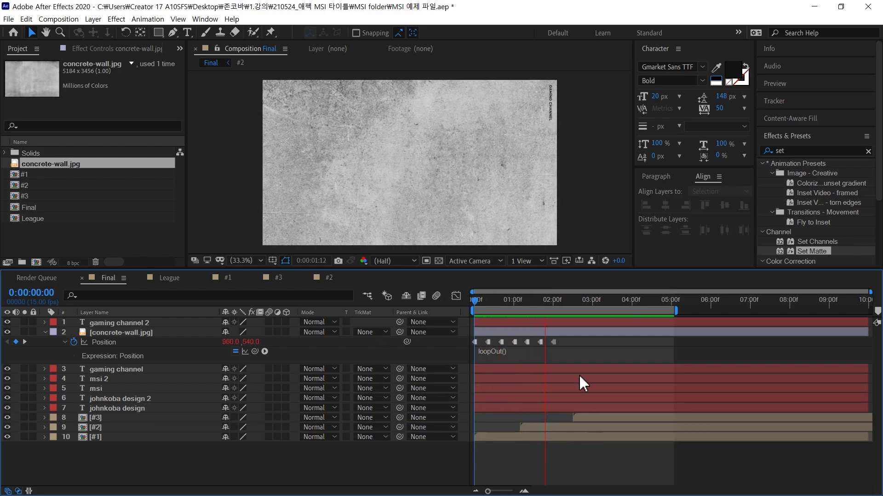
Step: Set the concrete-wall layer's blending mode to Soft Light
left_click(184, 332)
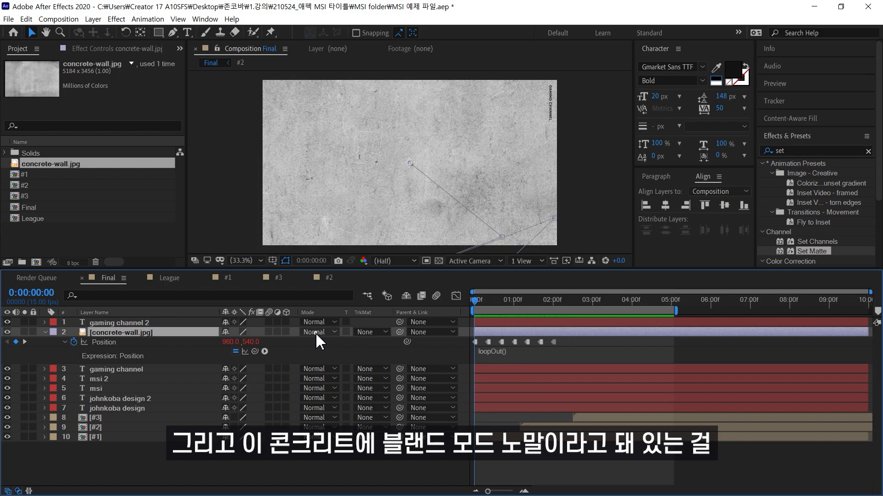
left_click(316, 333)
left_click(345, 283)
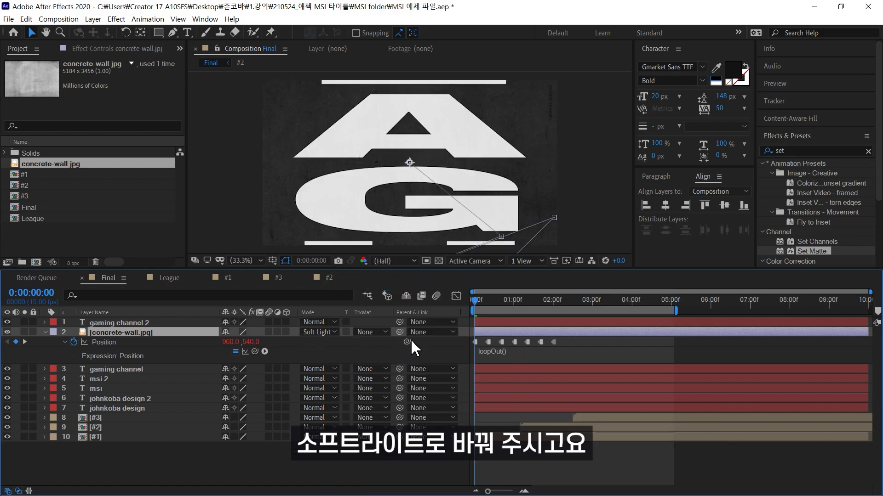
Step: Find the Levels effect and apply it to the concrete-wall layer
left_click(807, 150)
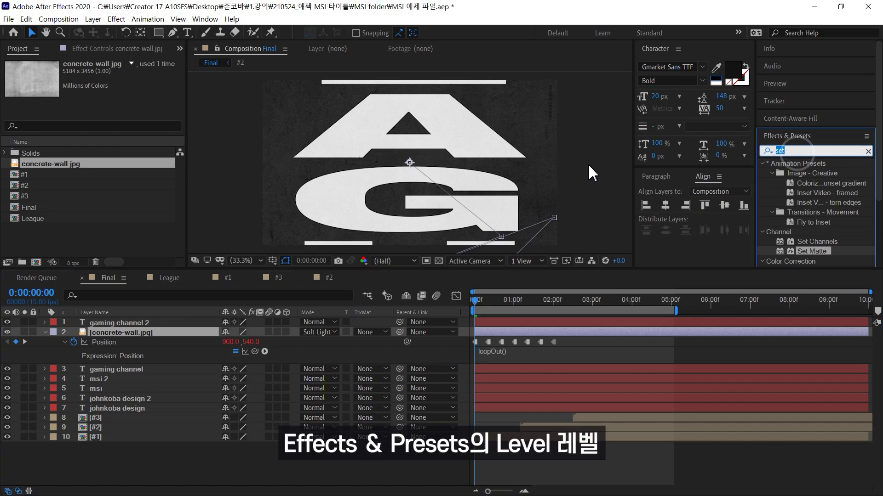
type("level")
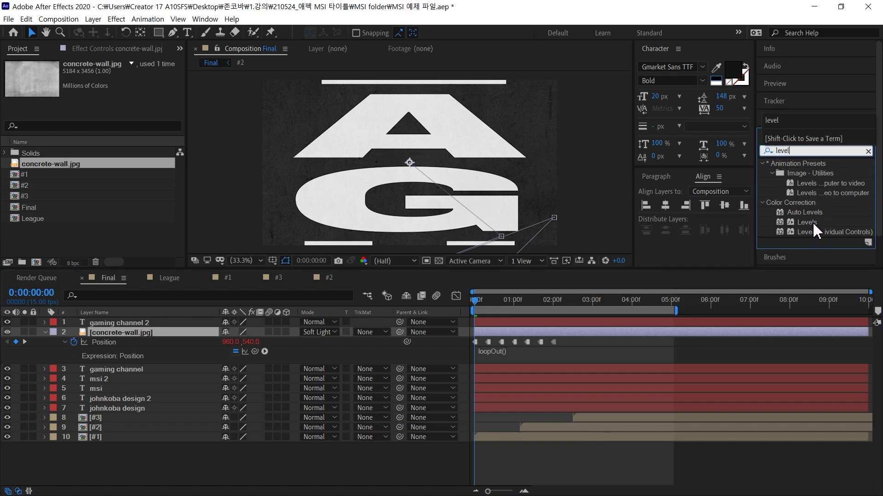
left_click_drag(810, 222, 197, 333)
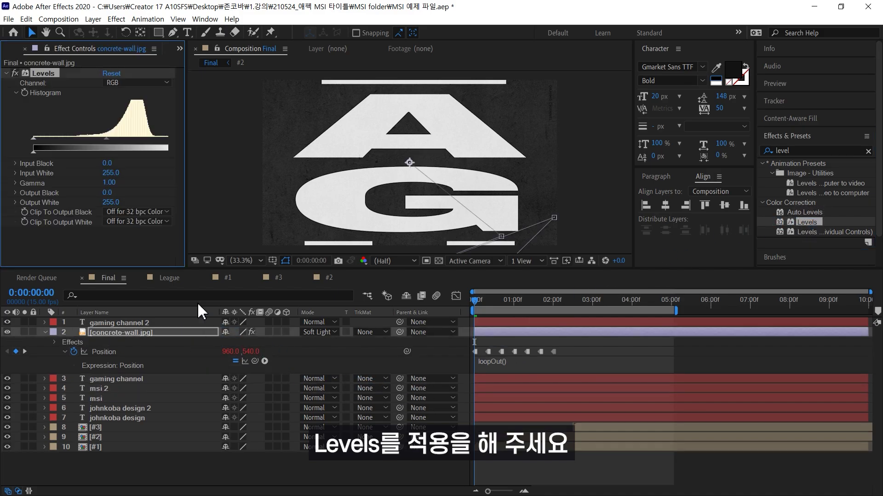
Step: Strengthen the concrete texture in Levels with Input Black 75, Input White 249 and Gamma 0.67
left_click_drag(186, 195, 217, 195)
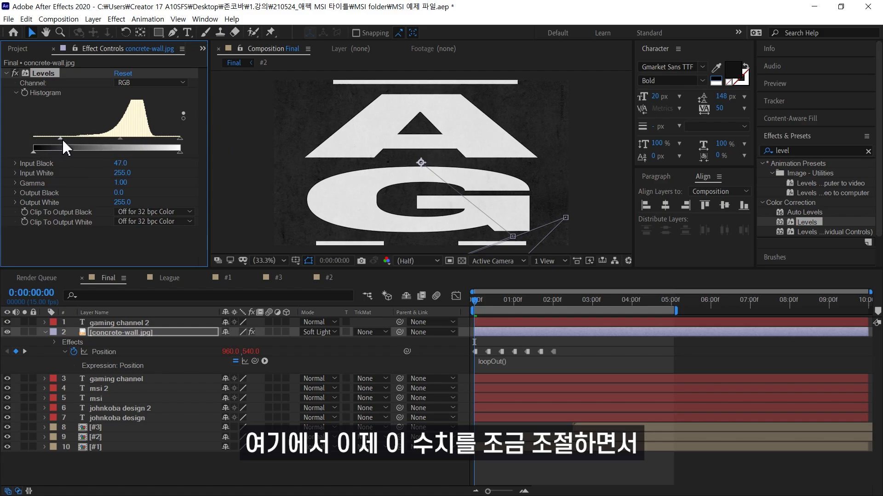
left_click_drag(63, 141, 65, 143)
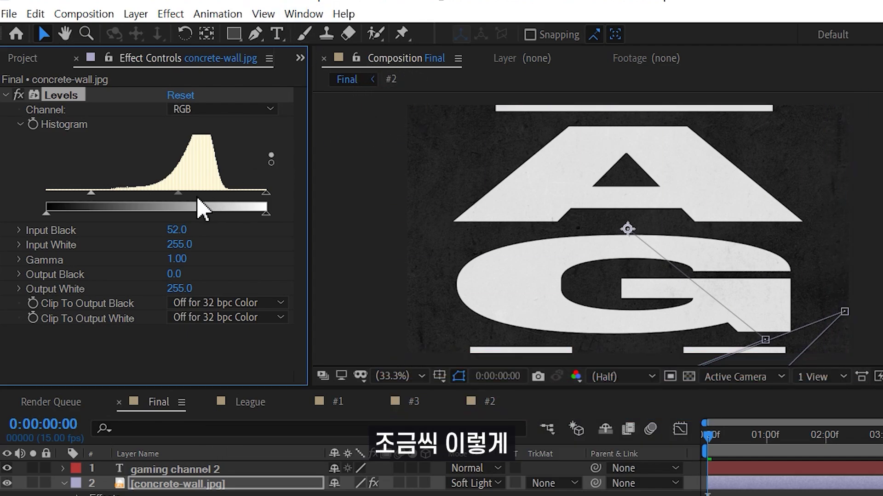
left_click_drag(180, 197, 206, 201)
left_click_drag(92, 193, 112, 203)
left_click_drag(217, 207, 217, 206)
mouse_move(266, 195)
left_mouse_down()
mouse_move(250, 194)
mouse_move(261, 193)
left_mouse_up()
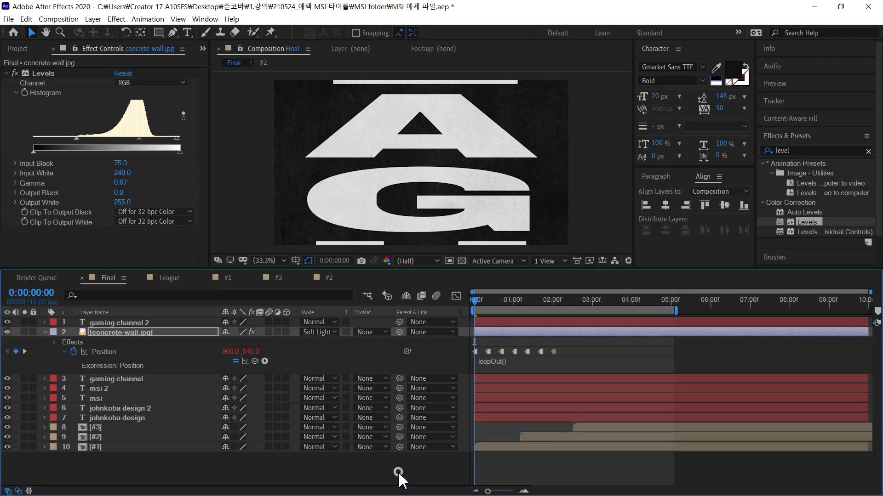
Step: Deselect all layers and collapse the concrete-wall layer's expanded properties in the timeline
left_click(596, 495)
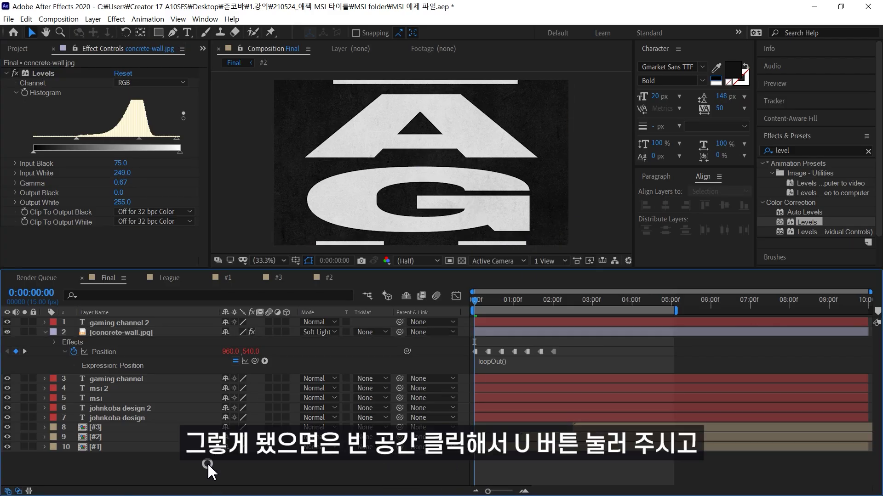
left_click(214, 483)
key("u")
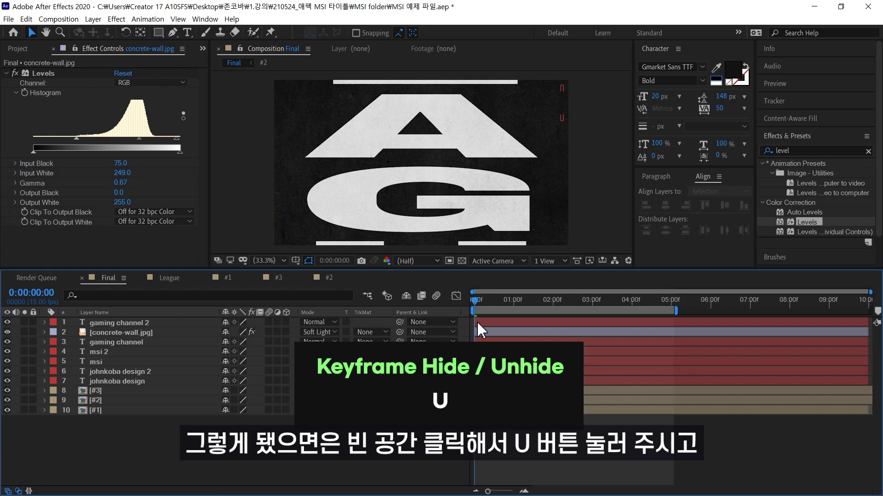
Step: Play back the Final composition to review the concrete texture over the whole title animation
key("space")
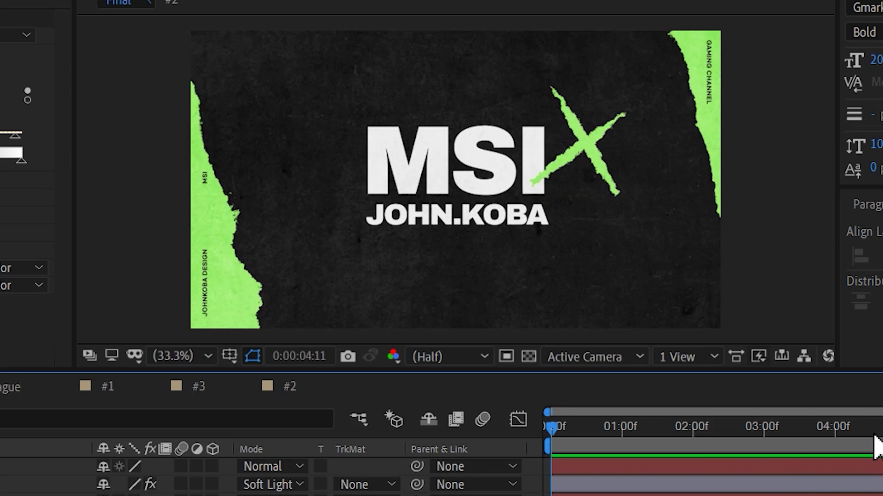
key("space")
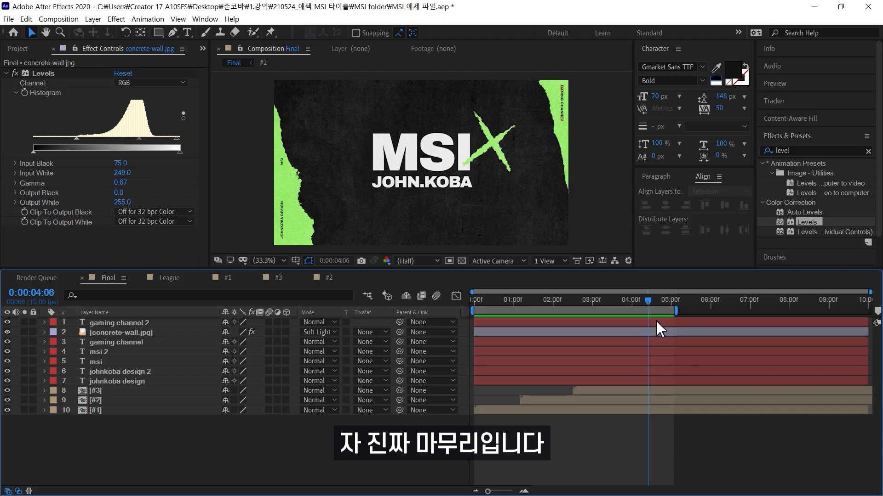
Step: Open the #3 composition and copy Shape Layer 1, the torn-paper cover animation
left_click(109, 389)
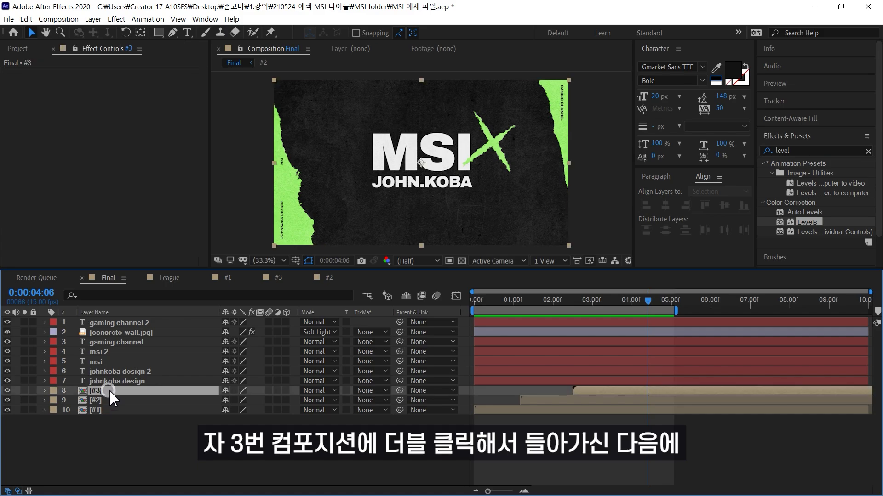
double_click(121, 390)
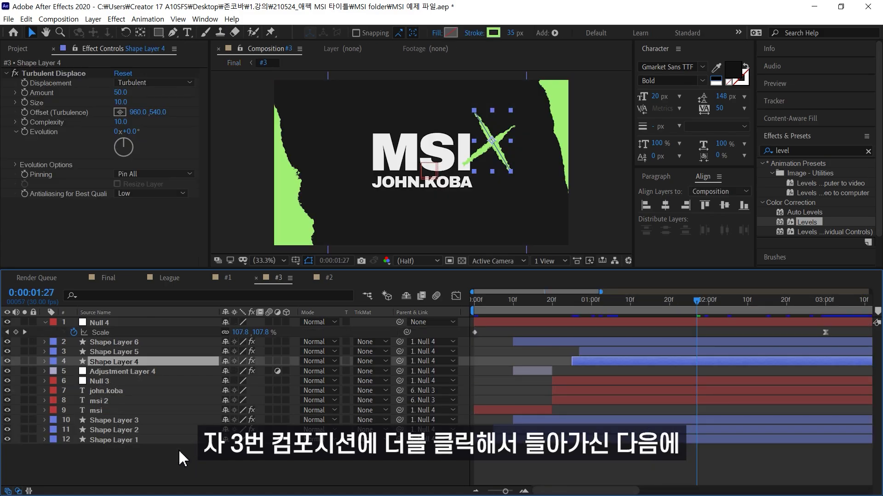
left_click(161, 440)
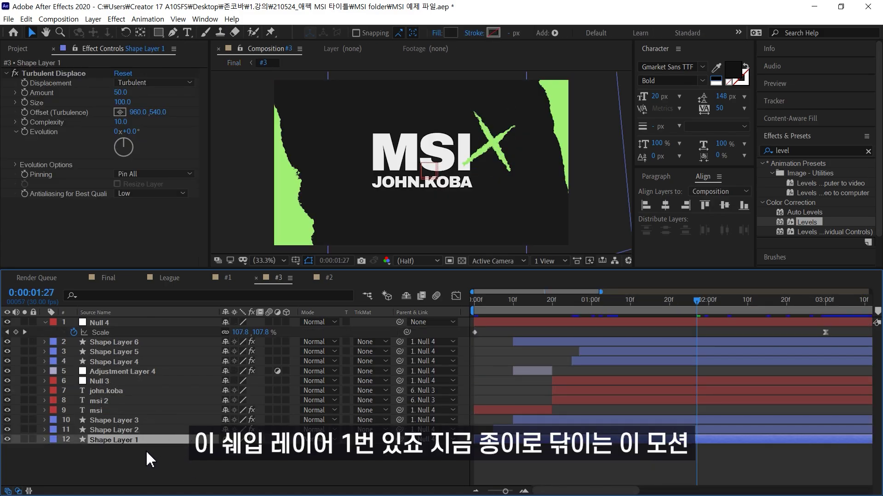
left_click_drag(526, 307, 474, 308)
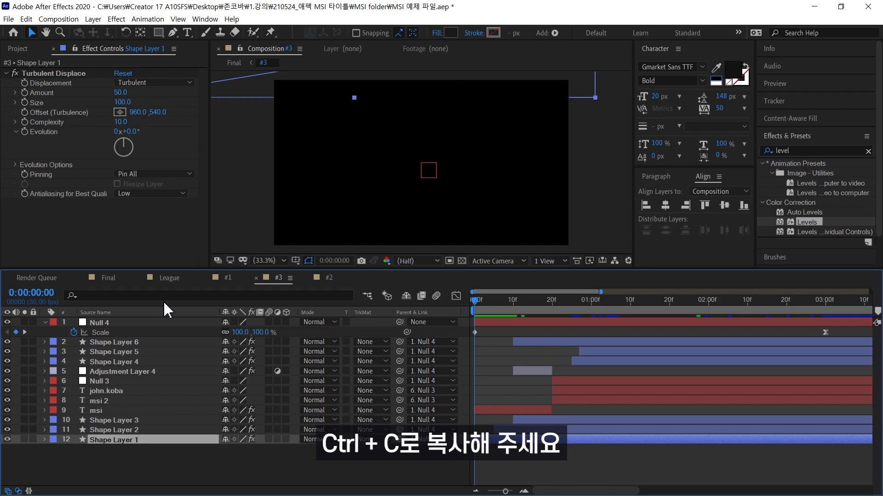
Step: Return to the Final composition, place the time indicator at 0:00:05:00 and extend the work area end to 6 seconds
left_click(106, 278)
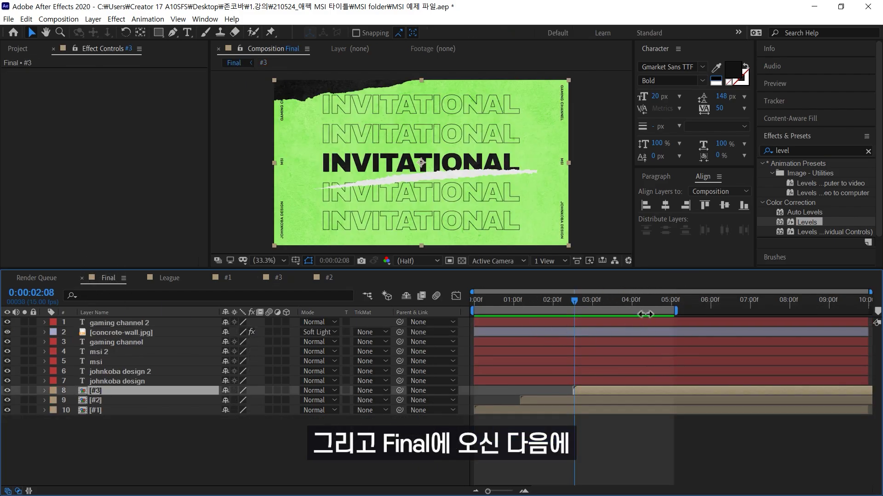
left_click_drag(613, 307, 672, 302)
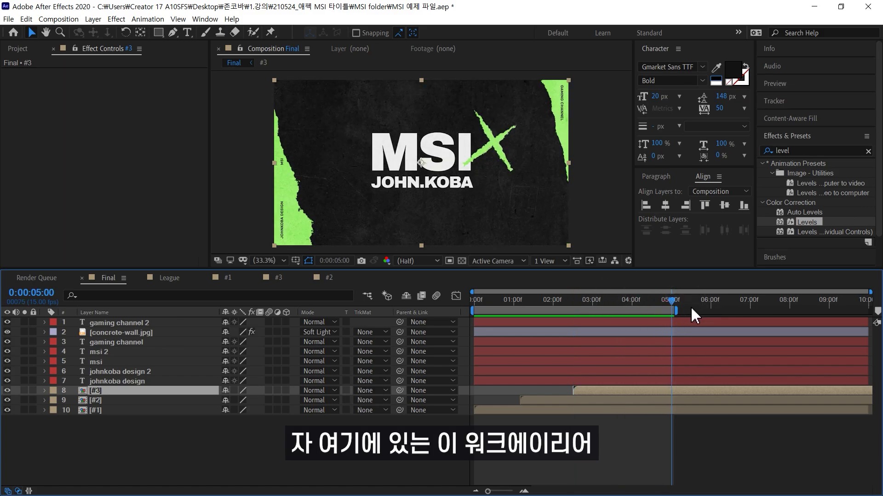
left_click_drag(682, 310, 719, 313)
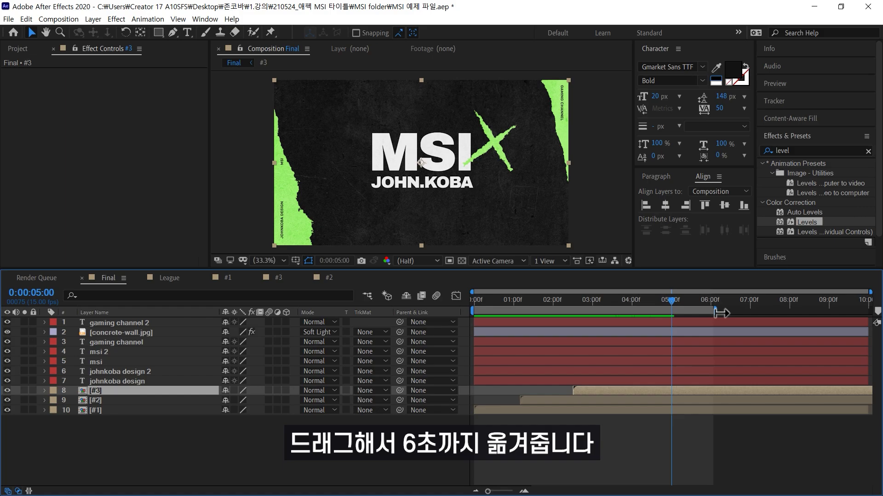
Step: Paste Shape Layer 1 at the top of the Final composition and shift the layer to start at 5 seconds
left_click(652, 457)
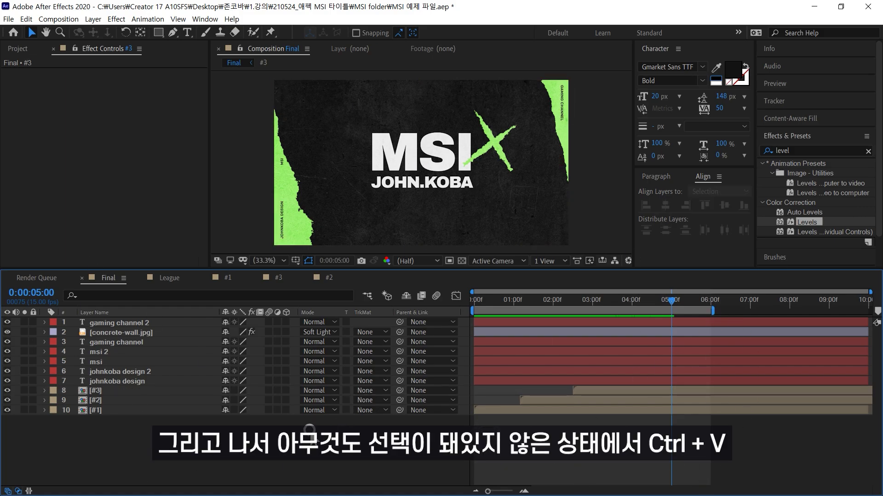
key("ctrl+v")
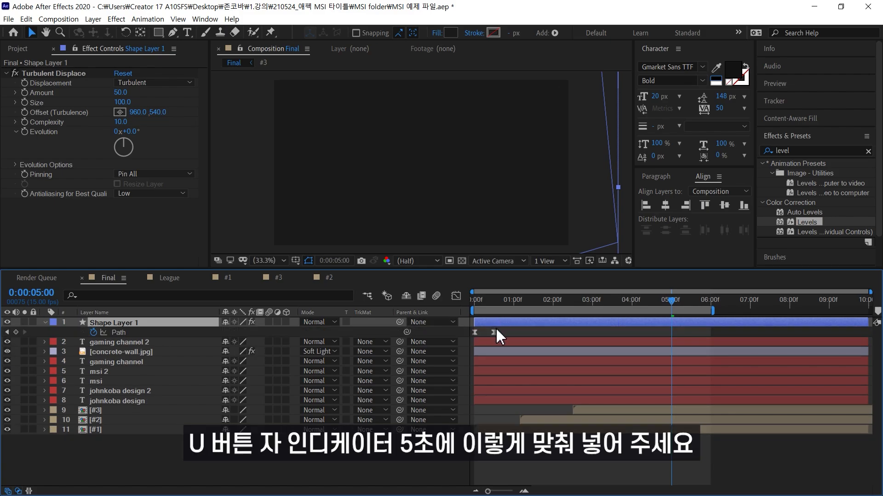
left_click_drag(519, 322, 683, 323)
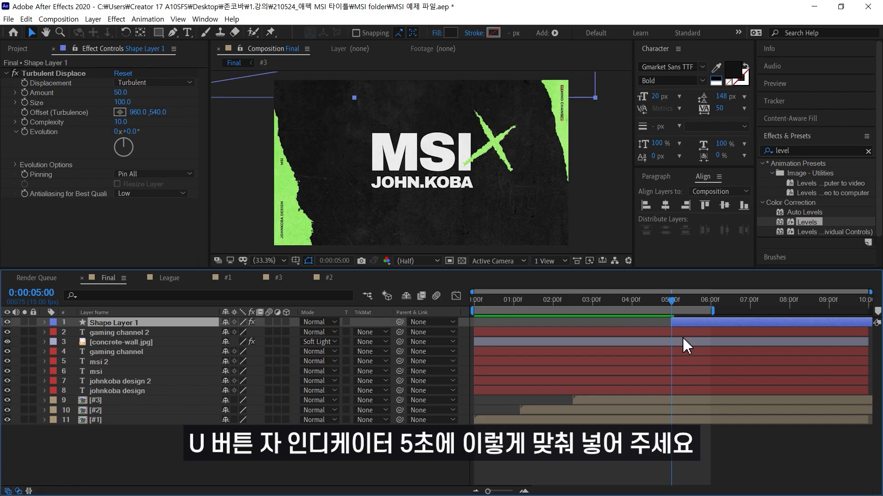
Step: Scrub to 0:00:05:03 and set the blending mode of Shape Layer 1 to Silhouette Alpha
left_click_drag(654, 298, 682, 309)
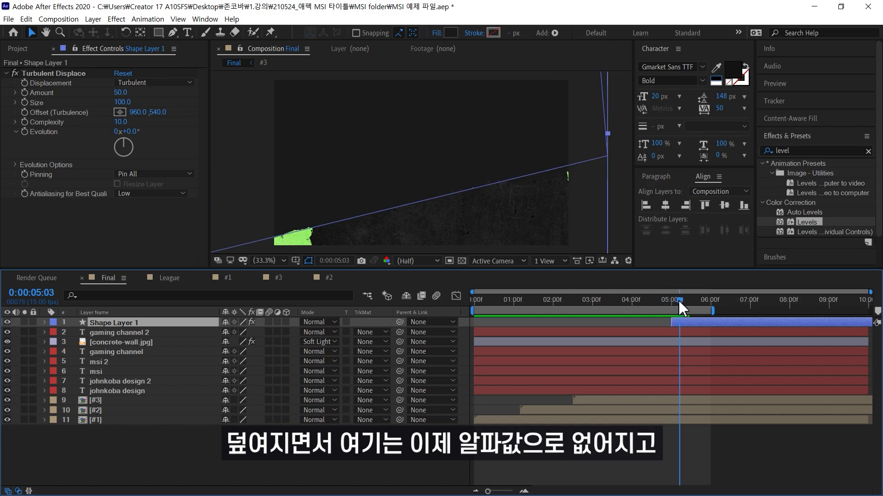
mouse_move(264, 78)
left_mouse_down()
mouse_move(363, 189)
mouse_move(271, 74)
mouse_move(293, 141)
left_mouse_up()
left_click_drag(240, 249, 606, 161)
key("Escape")
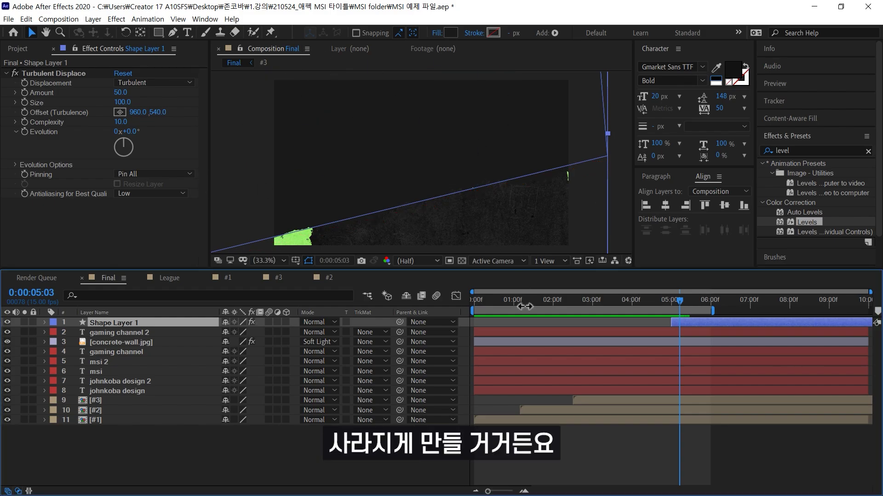
left_click(168, 351)
left_click(143, 321)
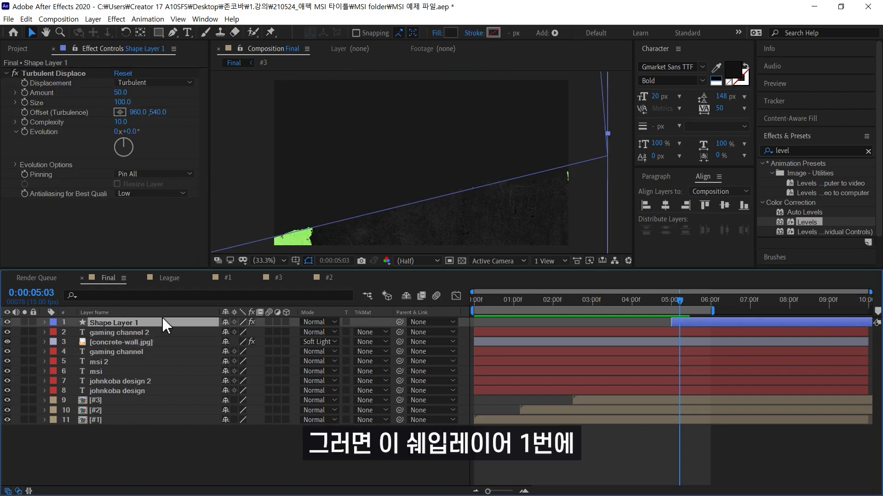
left_click(319, 321)
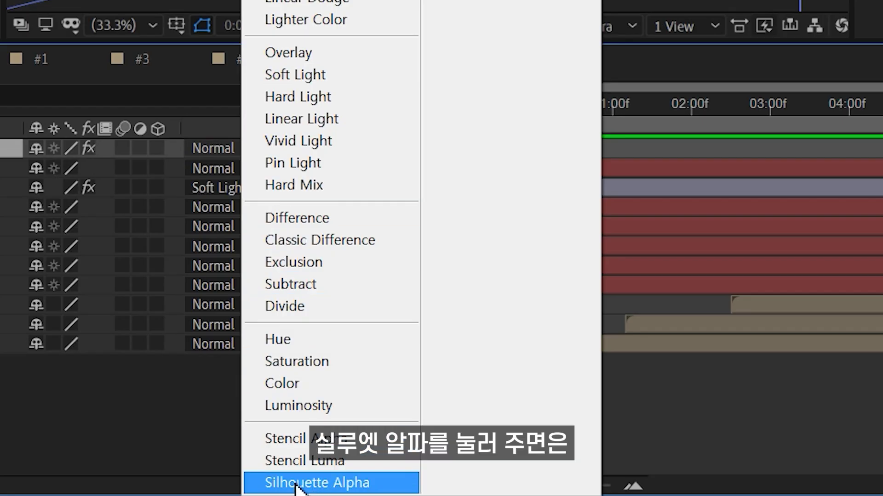
left_click(310, 488)
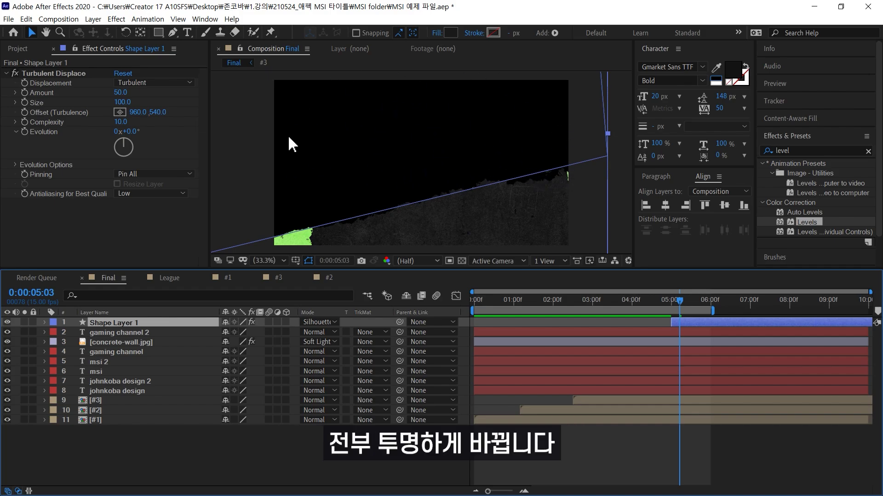
Step: Inspect the closing torn-paper wipe against the transparency grid and play the Final composition from the start
mouse_move(694, 307)
left_mouse_down()
mouse_move(662, 307)
mouse_move(682, 309)
left_mouse_up()
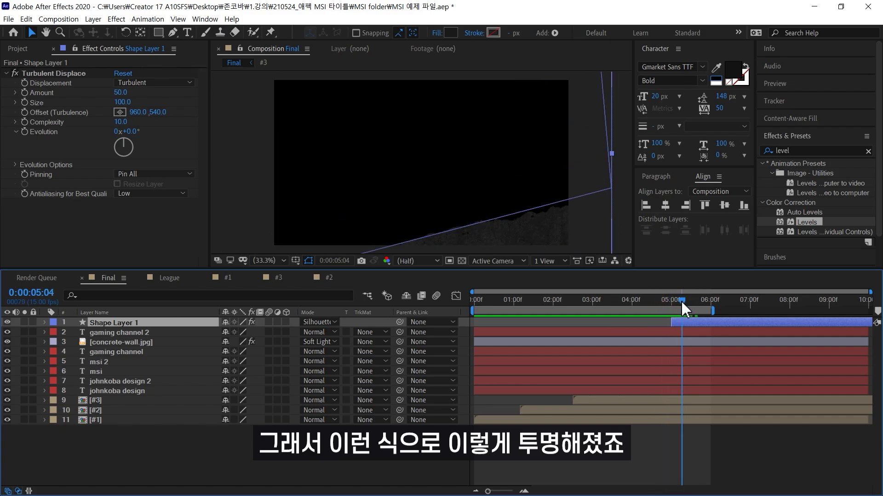
left_click(462, 261)
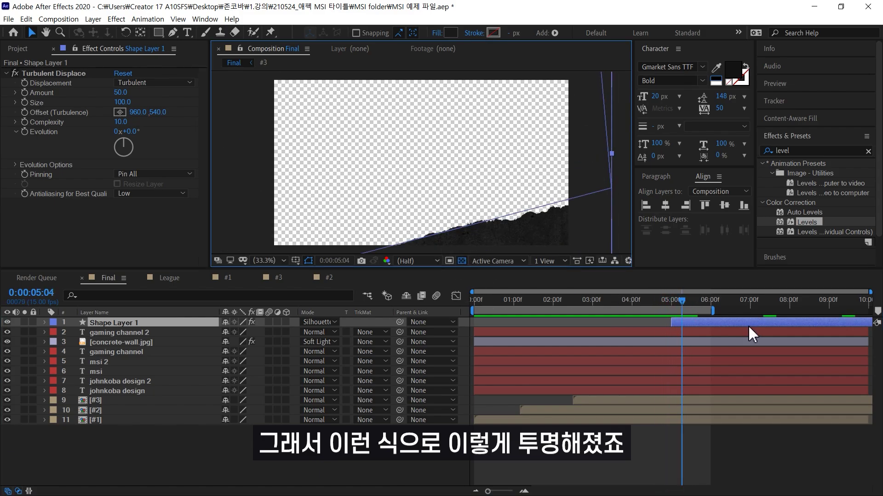
mouse_move(682, 307)
left_mouse_down()
mouse_move(665, 309)
mouse_move(680, 308)
left_mouse_up()
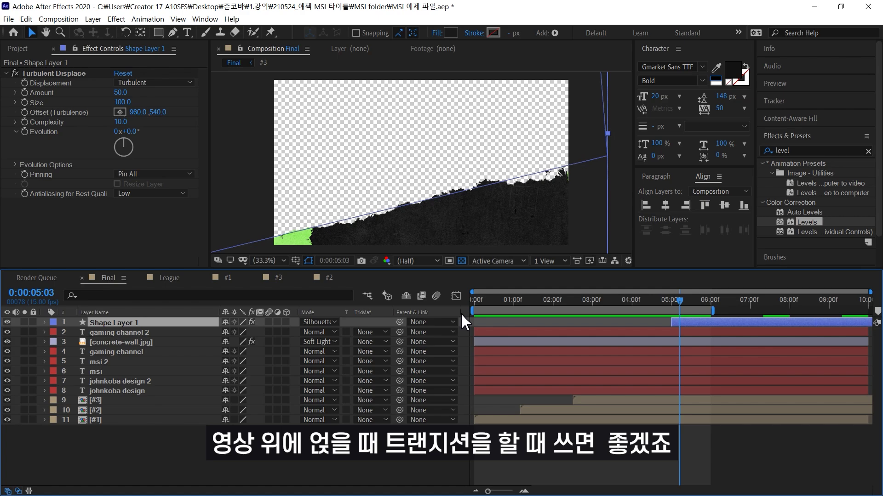
left_click(462, 261)
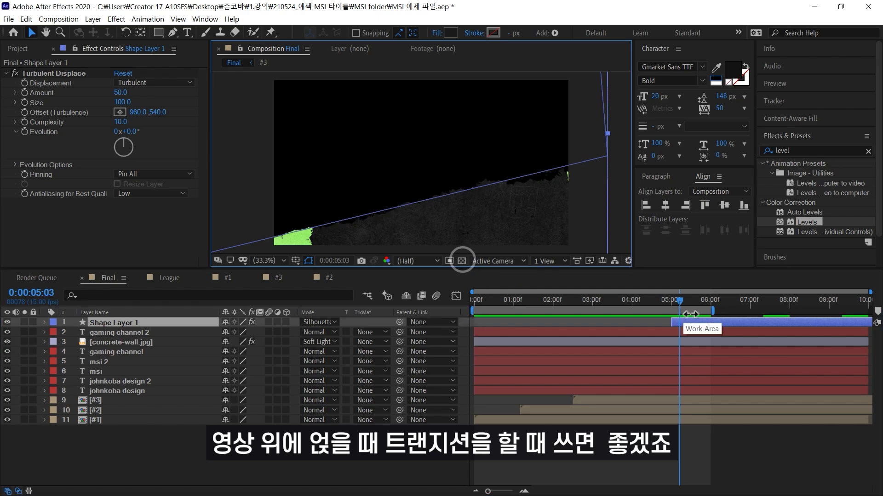
key("Home")
key("space")
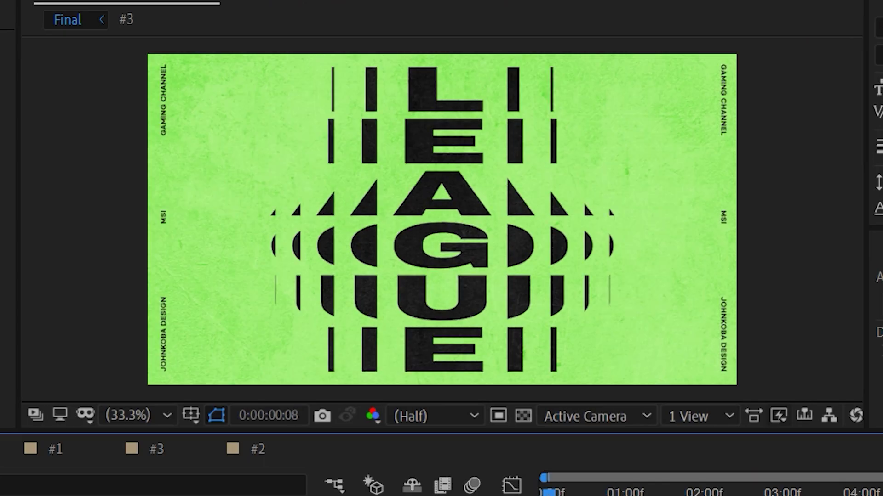